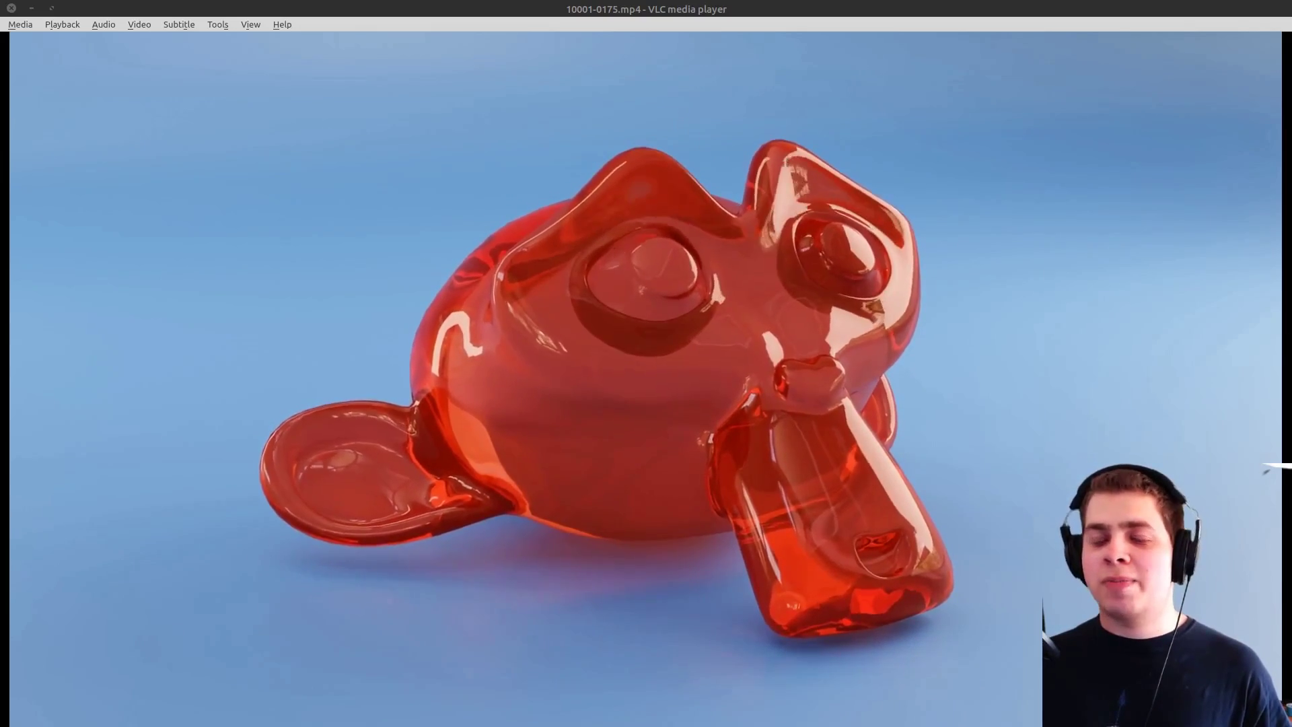
- Switch to Firefox and view the Snowy Park 01 page on HDRI Haven
key("alt+Tab")
double_click(819, 3)
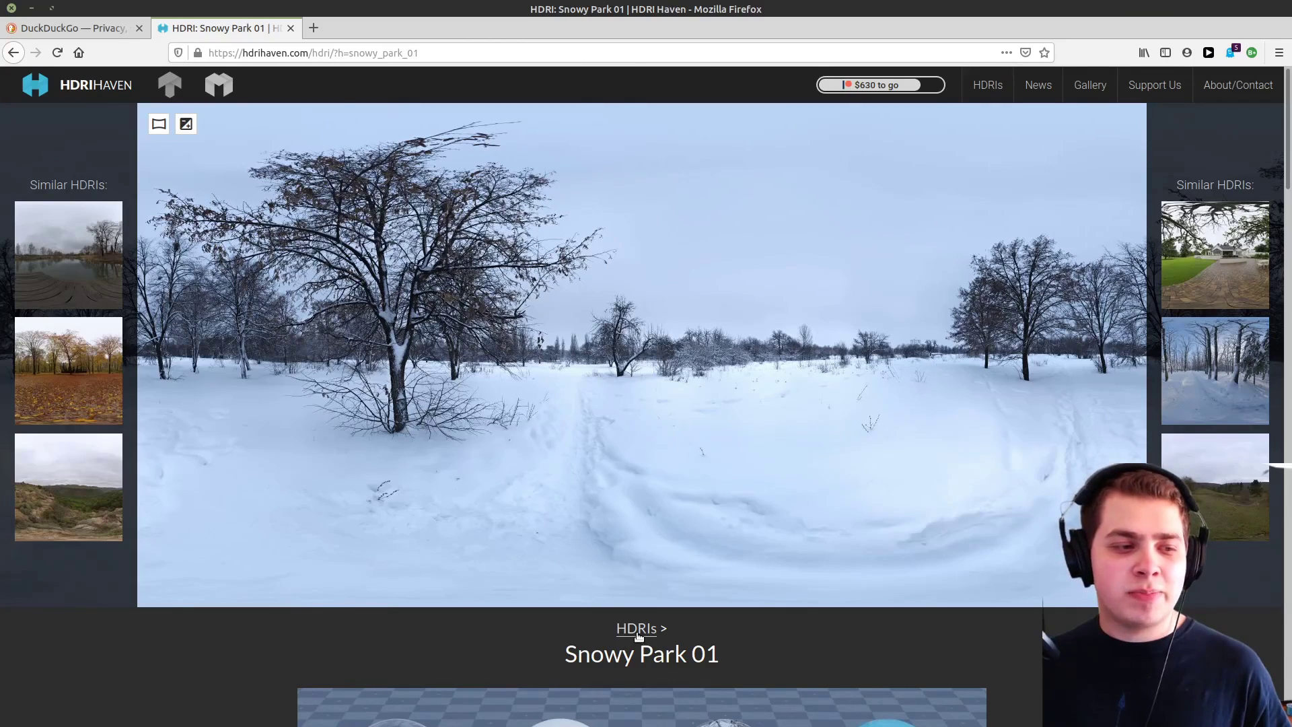
scroll(787, 646, "down", 1)
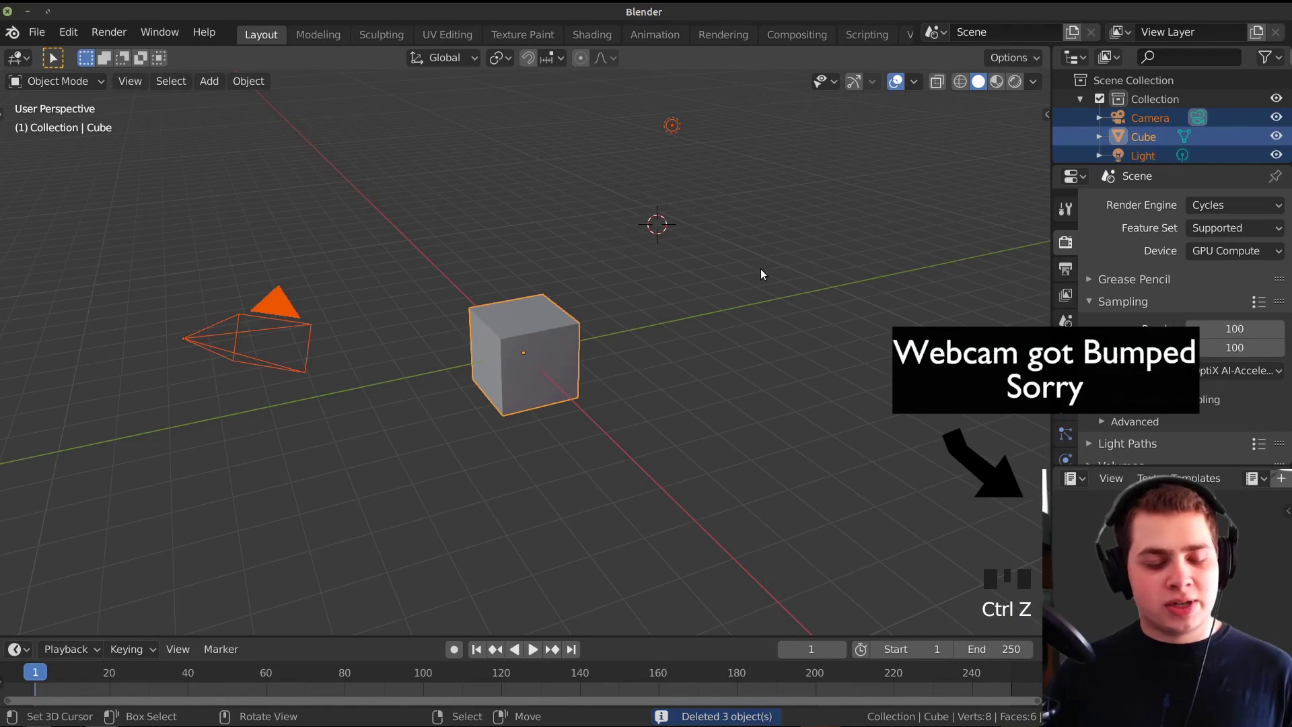
- Delete the default camera, cube and light, reset the 3D cursor to the world origin and add a monkey mesh there
key("x")
left_click(728, 256)
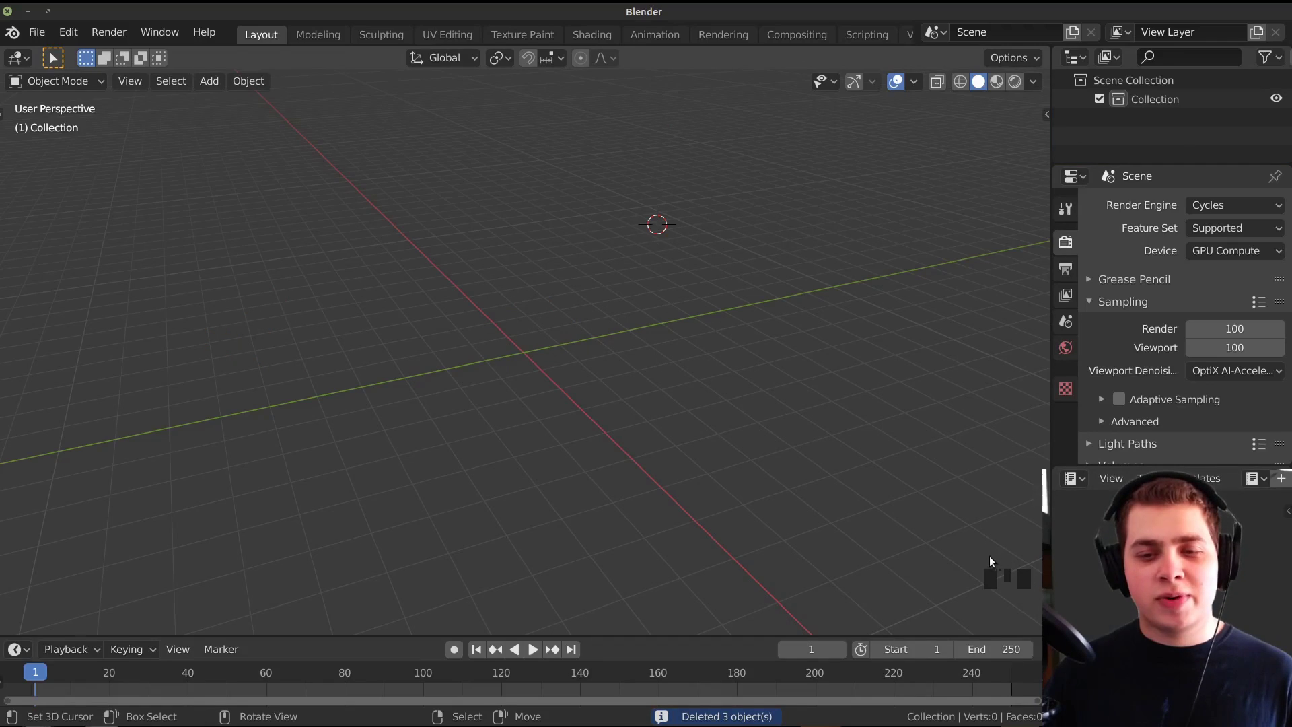
key("shift+c")
key("shift+a")
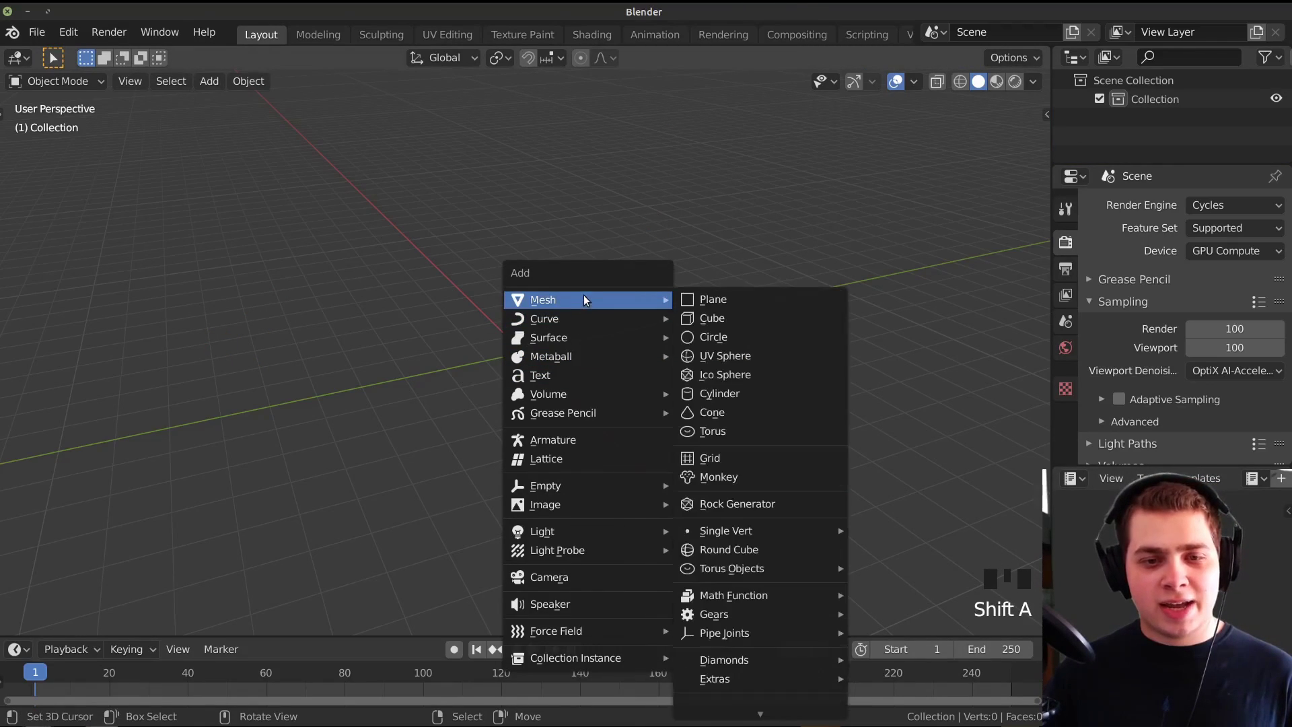
left_click(713, 483)
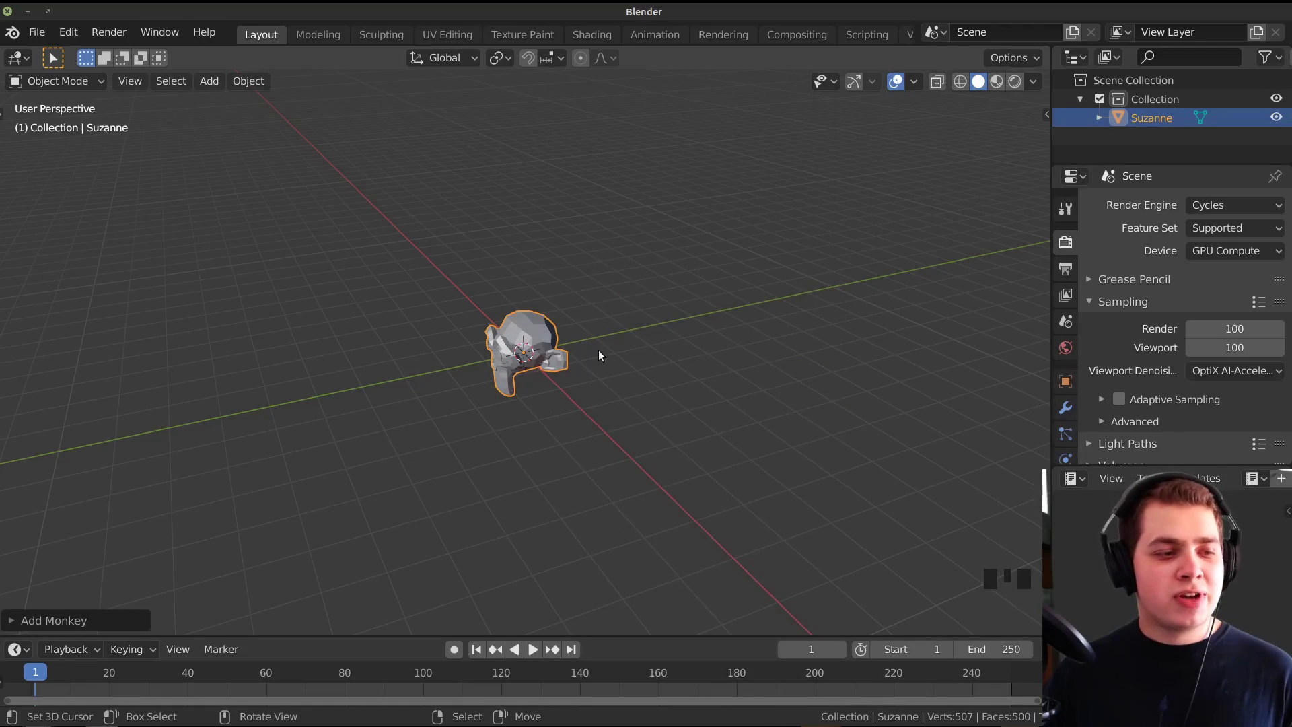
- Enter Edit Mode on the monkey, clear the selection and select the linked geometry of one eyeball
scroll(585, 355, "up", 2)
middle_click_drag(580, 356, 603, 328)
scroll(666, 355, "up", 3)
scroll(644, 341, "up", 1)
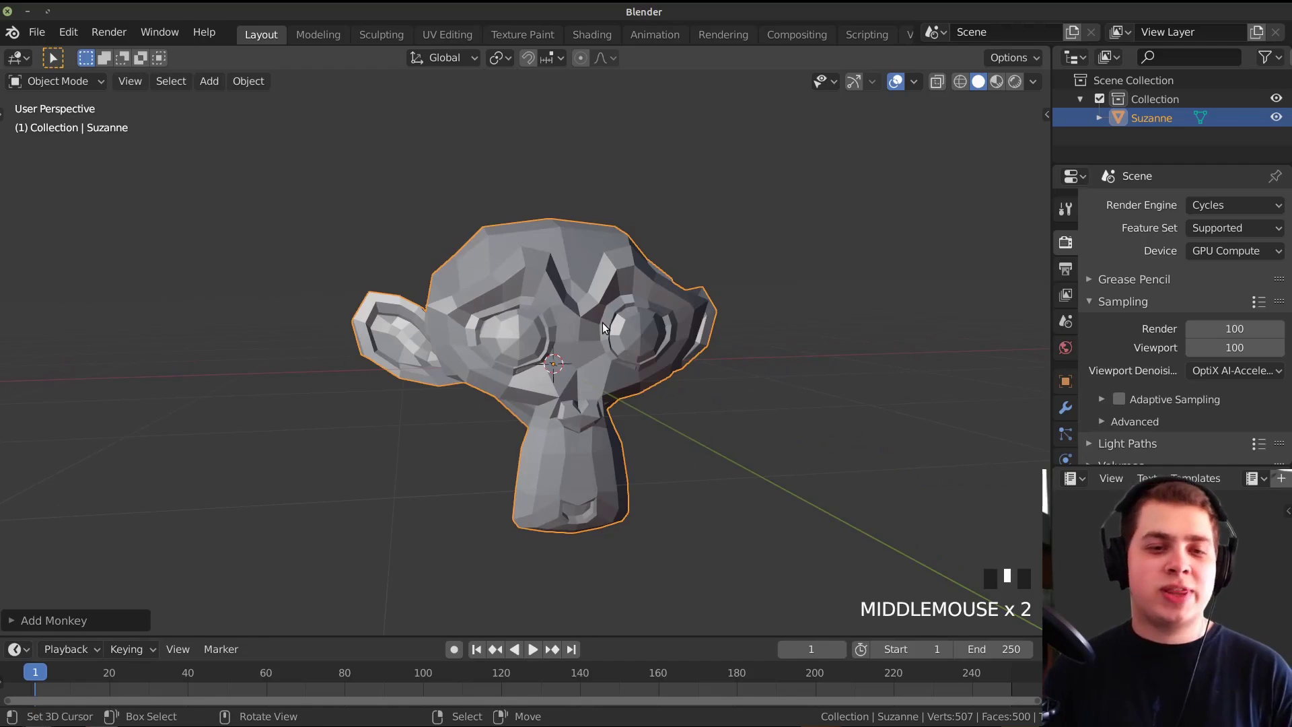
key("Tab")
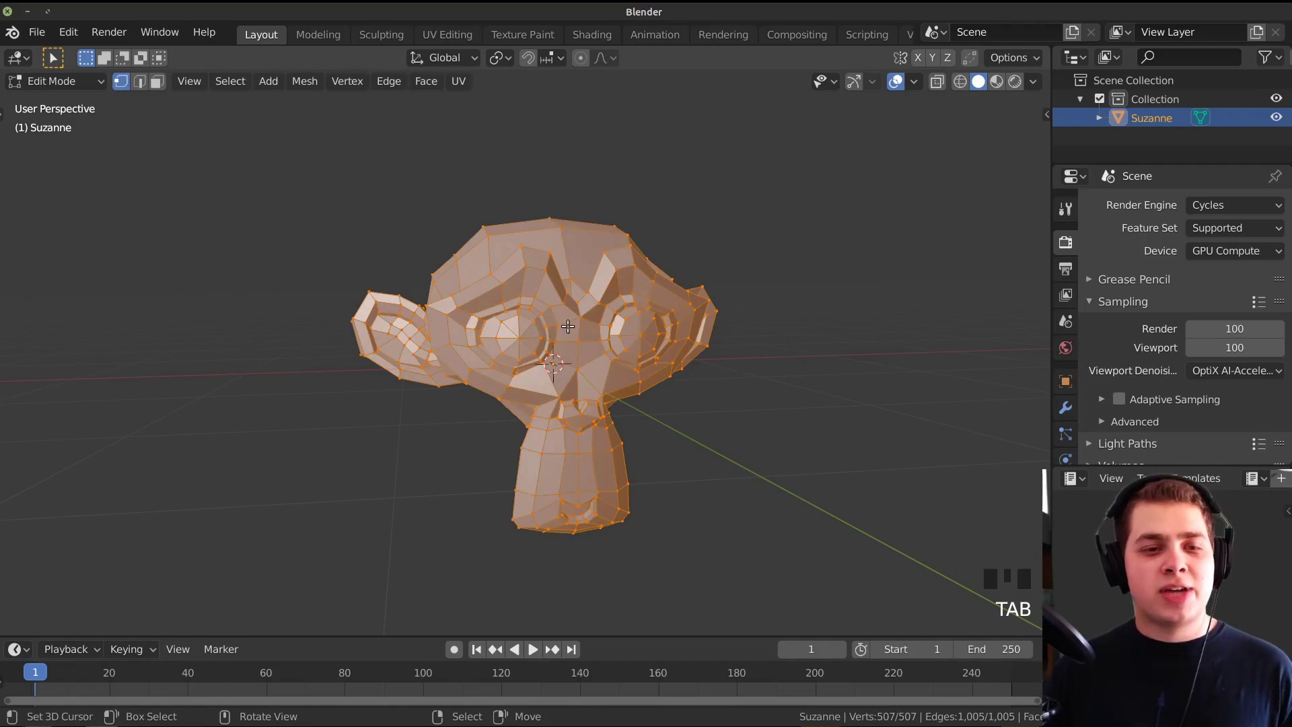
scroll(570, 330, "up", 3)
key("a")
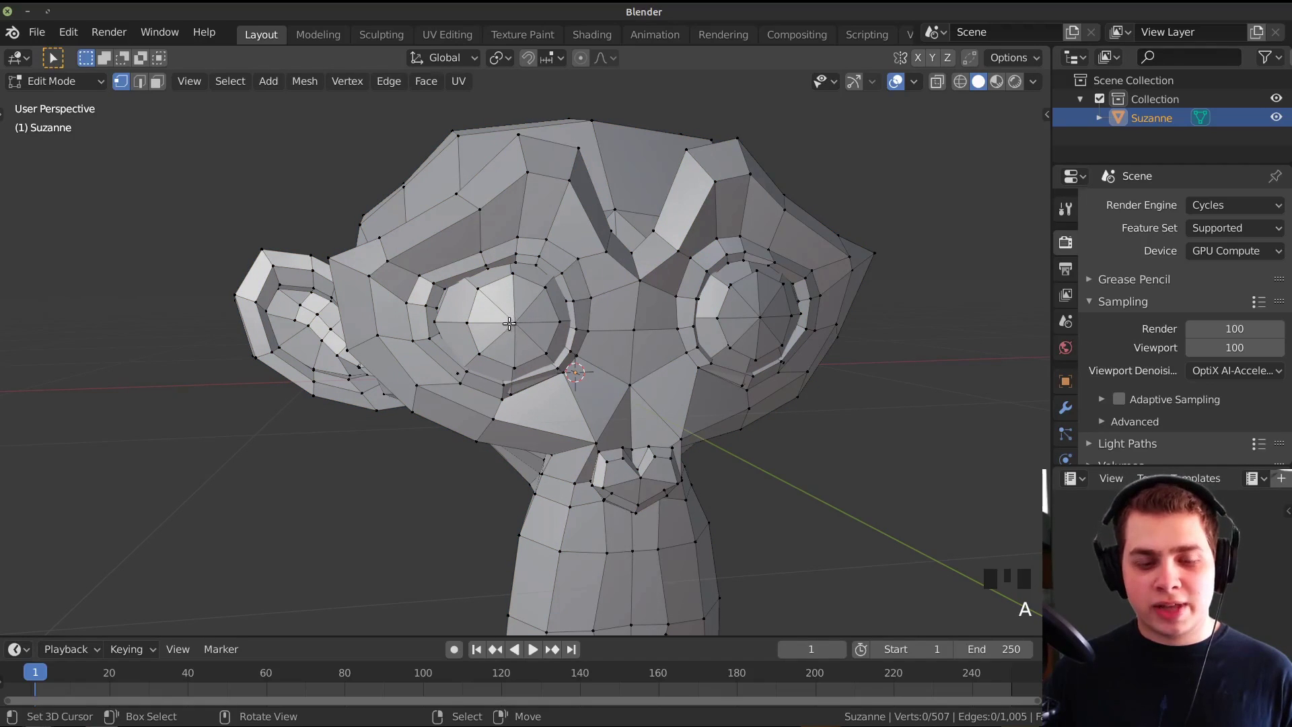
key("l")
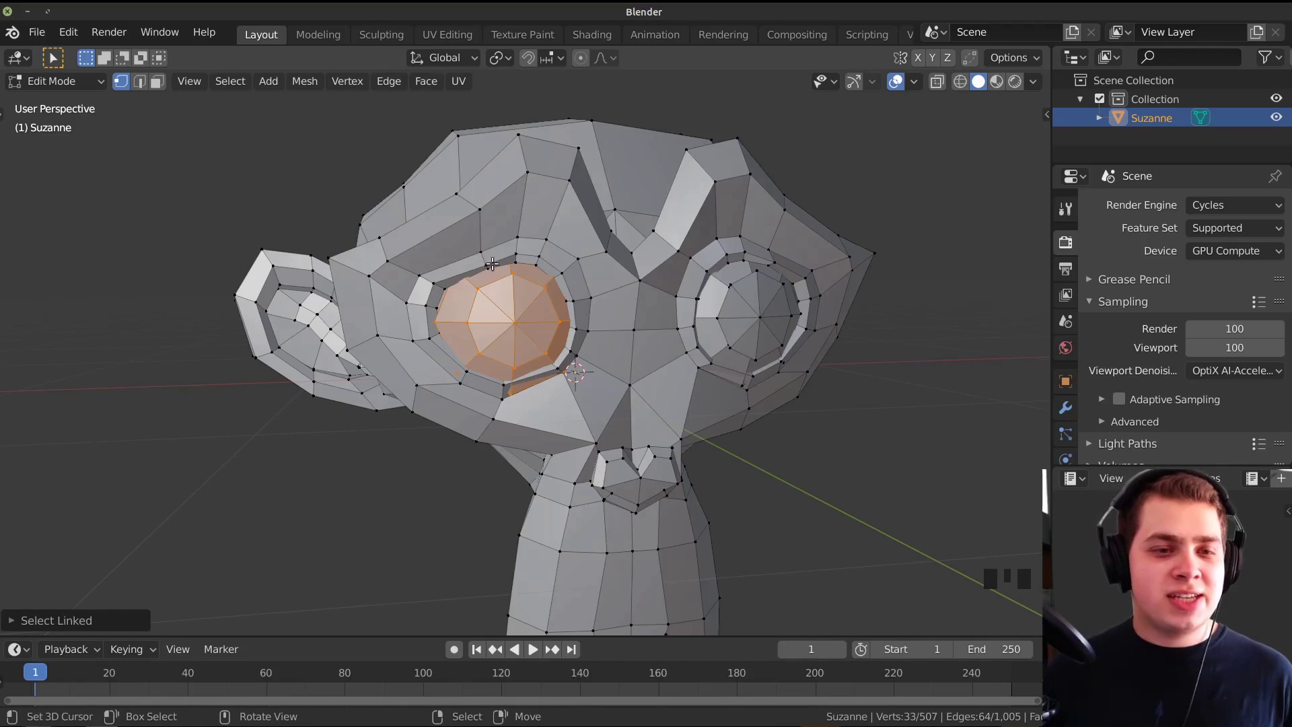
- Select the open edge loop at the back of that eyeball and scale it to sit closer to the eye socket
middle_click_drag(492, 264, 684, 290)
middle_click_drag(564, 286, 773, 195)
scroll(580, 347, "up", 5)
scroll(696, 213, "down", 8)
scroll(697, 212, "down", 5)
scroll(773, 196, "up", 3)
middle_click_drag(729, 244, 361, 359, "shift")
right_click(719, 236, "alt")
key("s")
left_click(862, 304)
key("s")
left_click(817, 297)
scroll(361, 359, "up", 3)
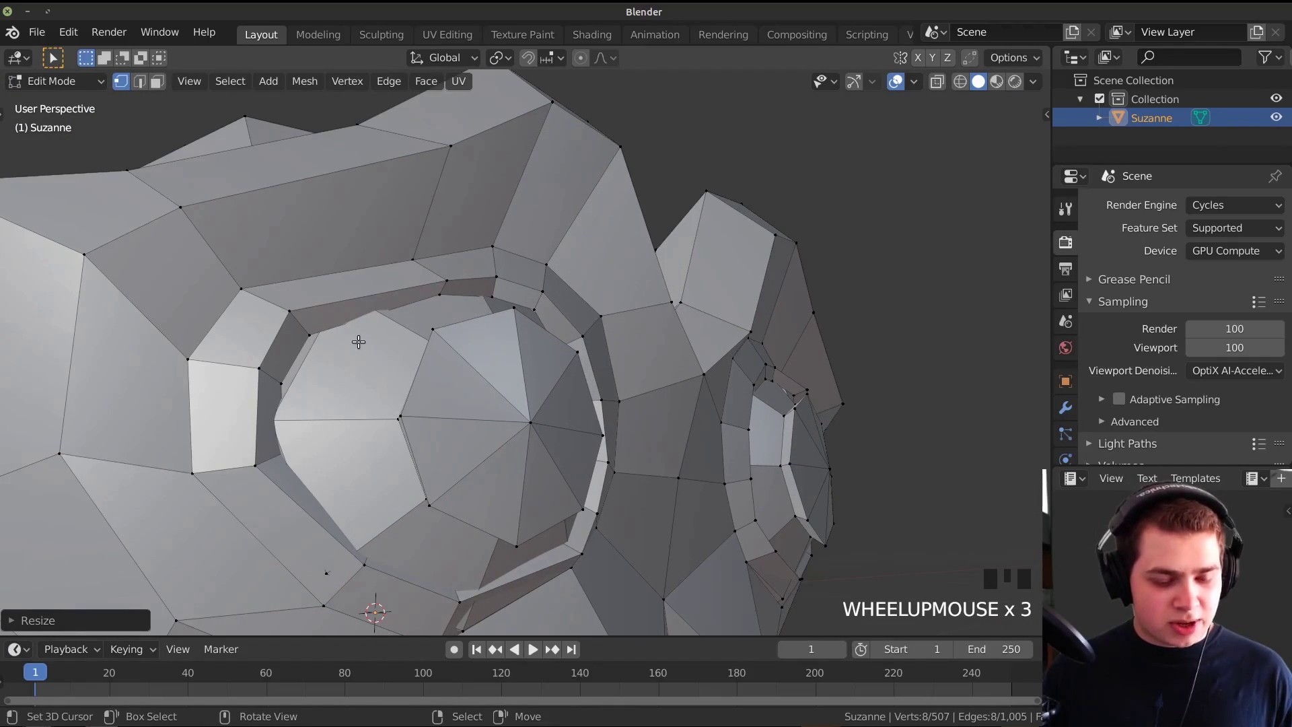
- Extrude the open edge loop of the same eye socket, then reposition and scale it around the eyeball
right_click(340, 325, "alt")
scroll(426, 352, "down", 2)
middle_click_drag(427, 352, 737, 343)
scroll(573, 367, "up", 3)
key("e")
left_click(631, 328)
key("s")
key("g")
left_click(848, 323)
key("s")
left_click(857, 308)
middle_click_drag(857, 309, 589, 291)
scroll(675, 230, "down", 2)
key("s")
left_click(729, 257)
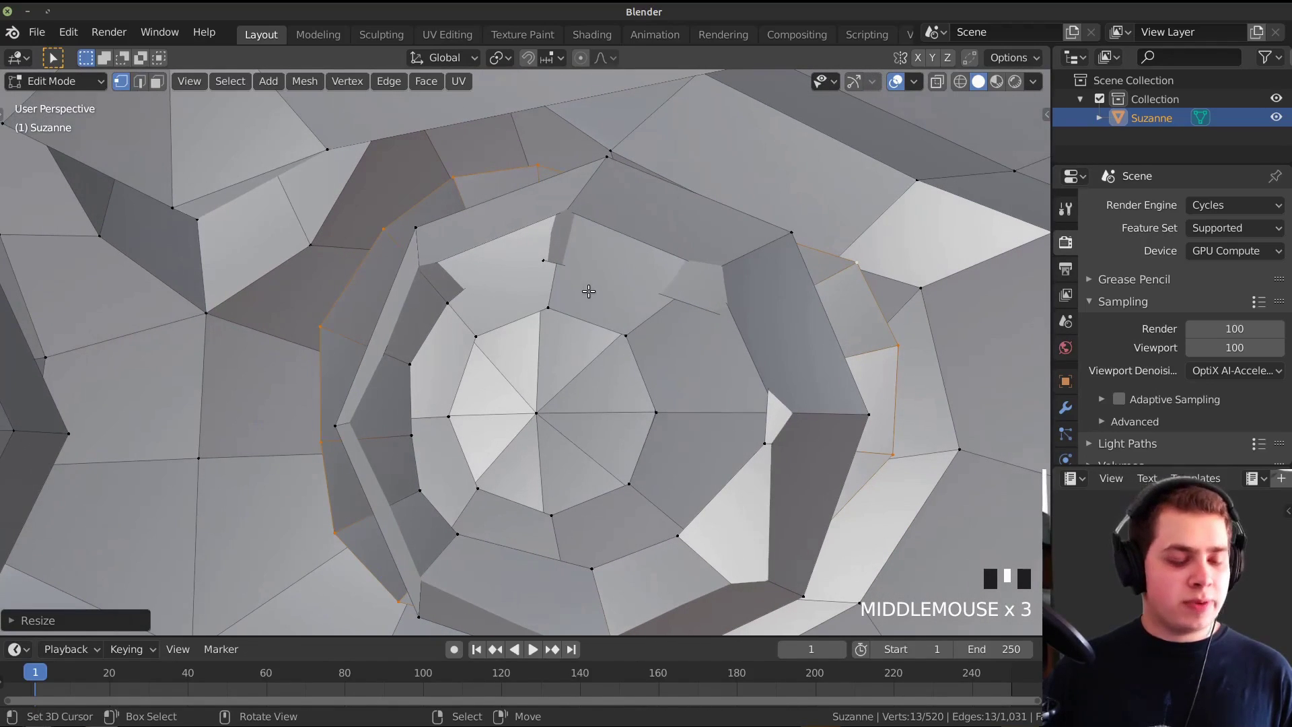
- Add the eyeball's open edge loop to the selection and join it to the socket loop with Bridge Edge Loops
right_click(395, 280, "alt+shift")
middle_click_drag(493, 313, 508, 315)
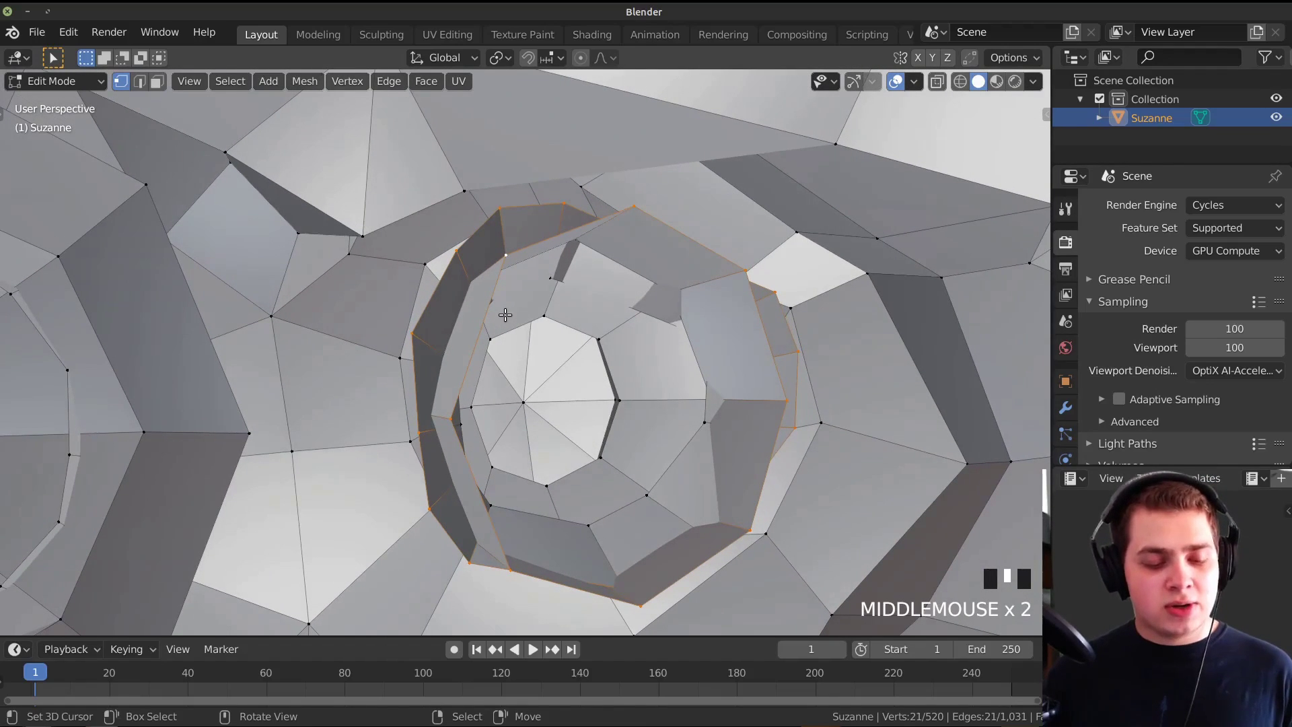
key("F3")
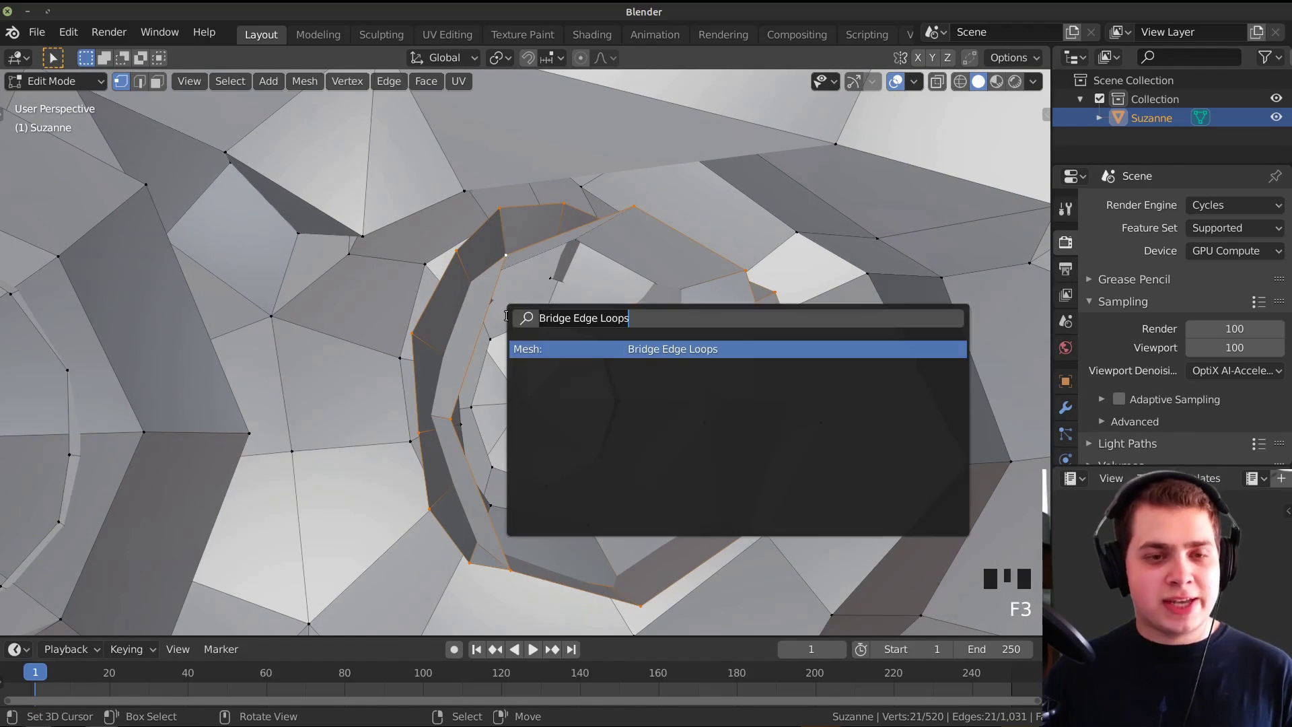
left_click(620, 354)
middle_click_drag(592, 283, 568, 309)
scroll(516, 253, "up", 2)
scroll(574, 316, "down", 3)
scroll(574, 315, "down", 4)
- Clear the selection and select linked geometry from the bridged eye to check its connection to the head
key("a")
key("a")
key("a")
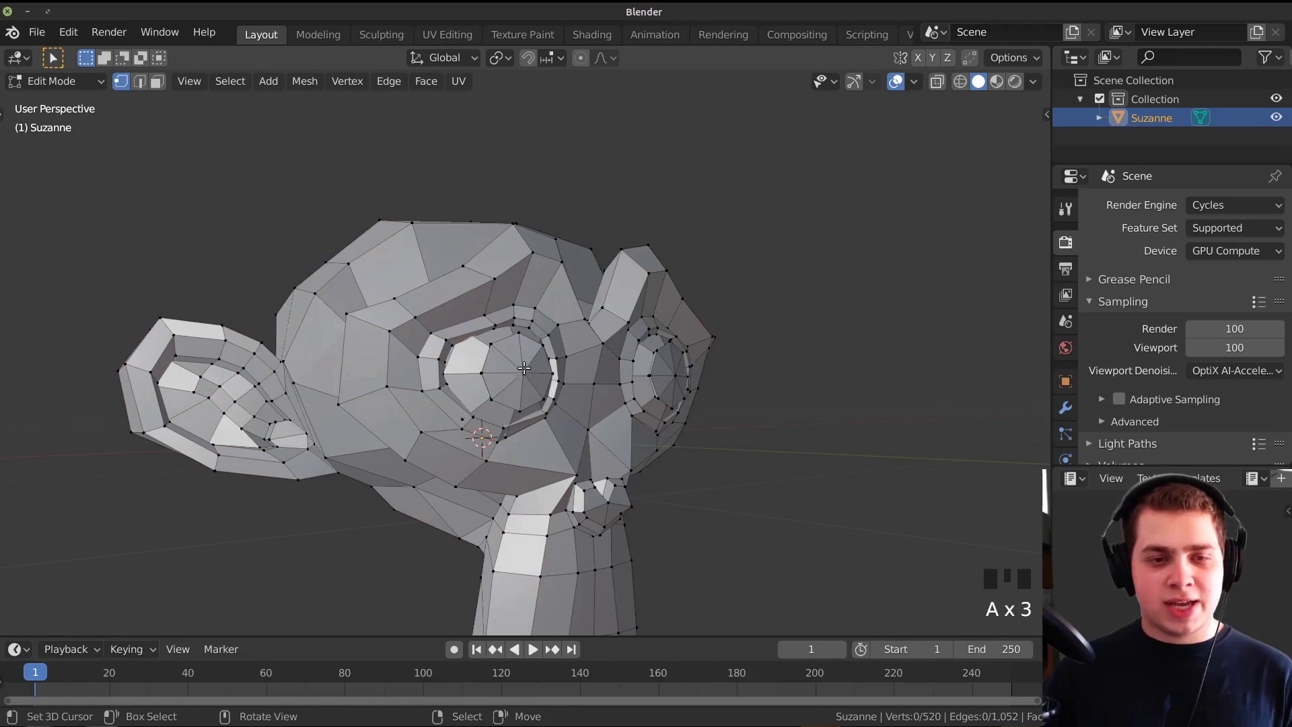
key("l")
middle_click_drag(514, 361, 713, 374)
scroll(528, 394, "up", 4)
scroll(528, 393, "down", 1)
scroll(715, 375, "up", 3)
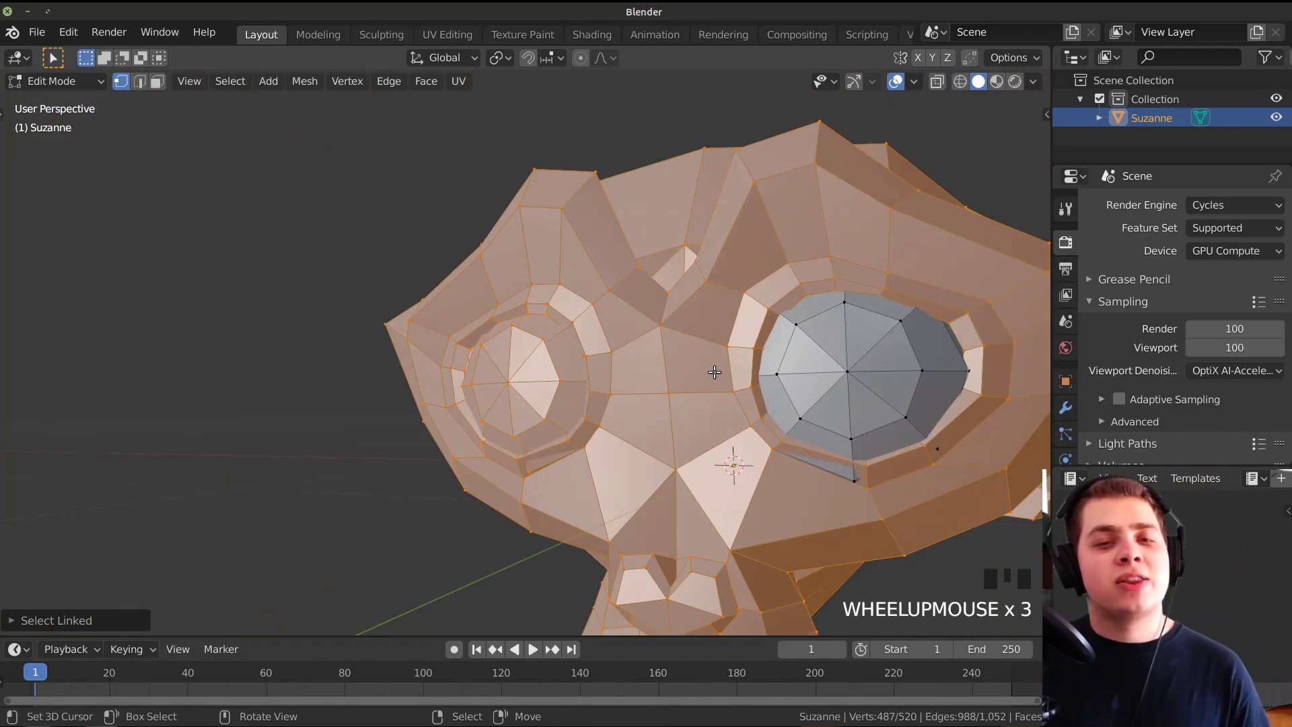
middle_click_drag(776, 369, 784, 369)
scroll(784, 326, "down", 1)
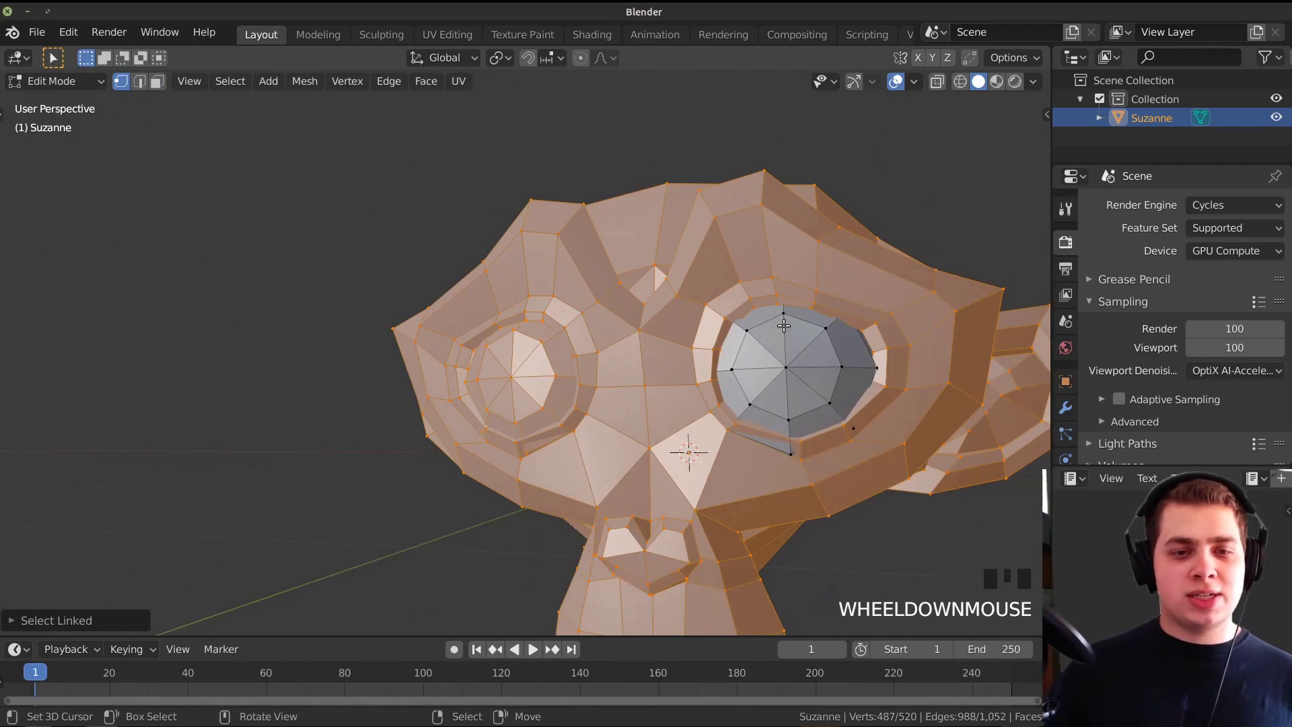
- Delete the vertices of the head half containing the unbridged eye, using box selection in the front wireframe view
key("KP_1")
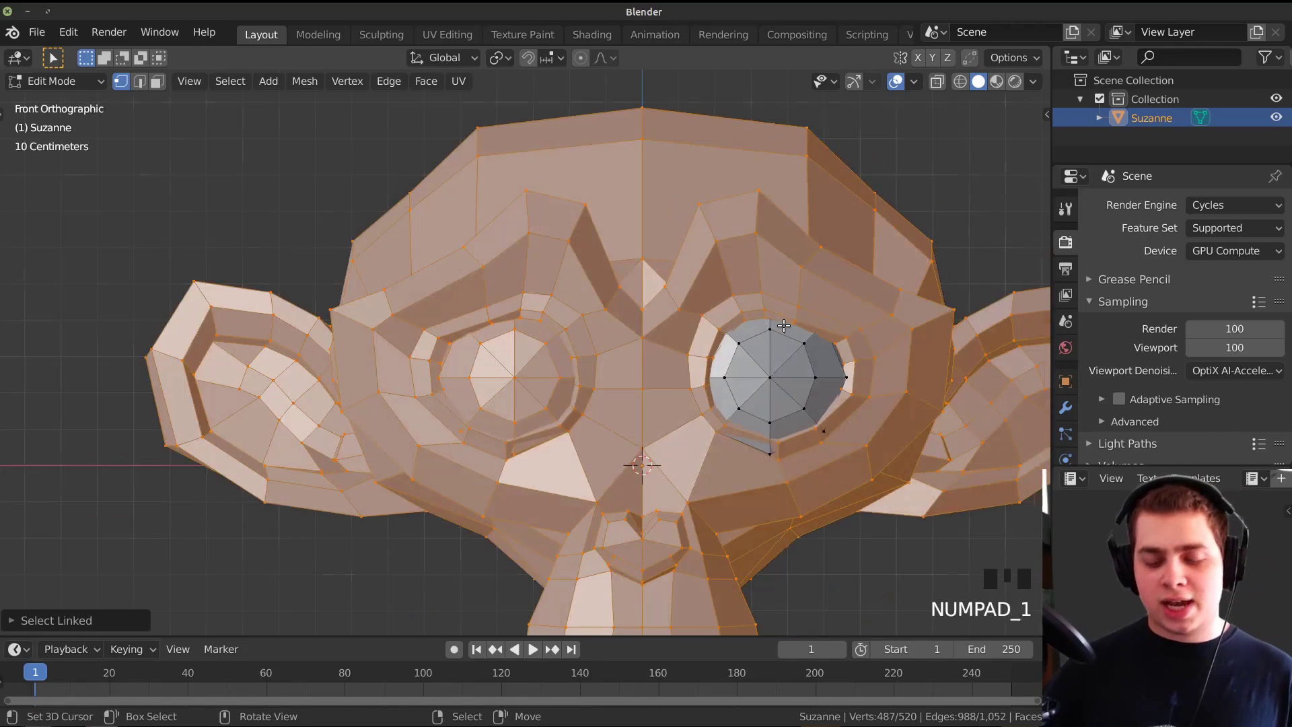
scroll(784, 326, "down", 3)
middle_click_drag(784, 326, 830, 317, "shift")
key("z")
left_click(740, 322)
middle_click_drag(740, 321, 591, 311, "shift")
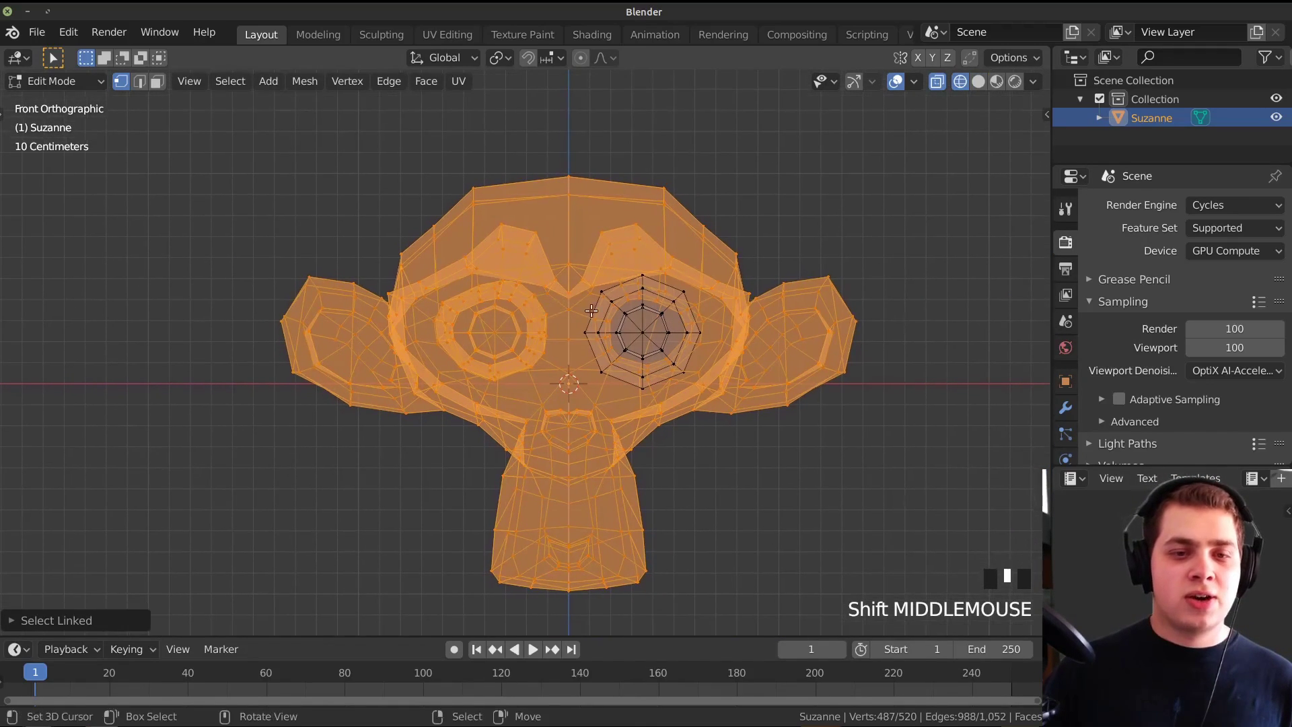
key("a")
key("b")
left_click_drag(571, 115, 875, 632)
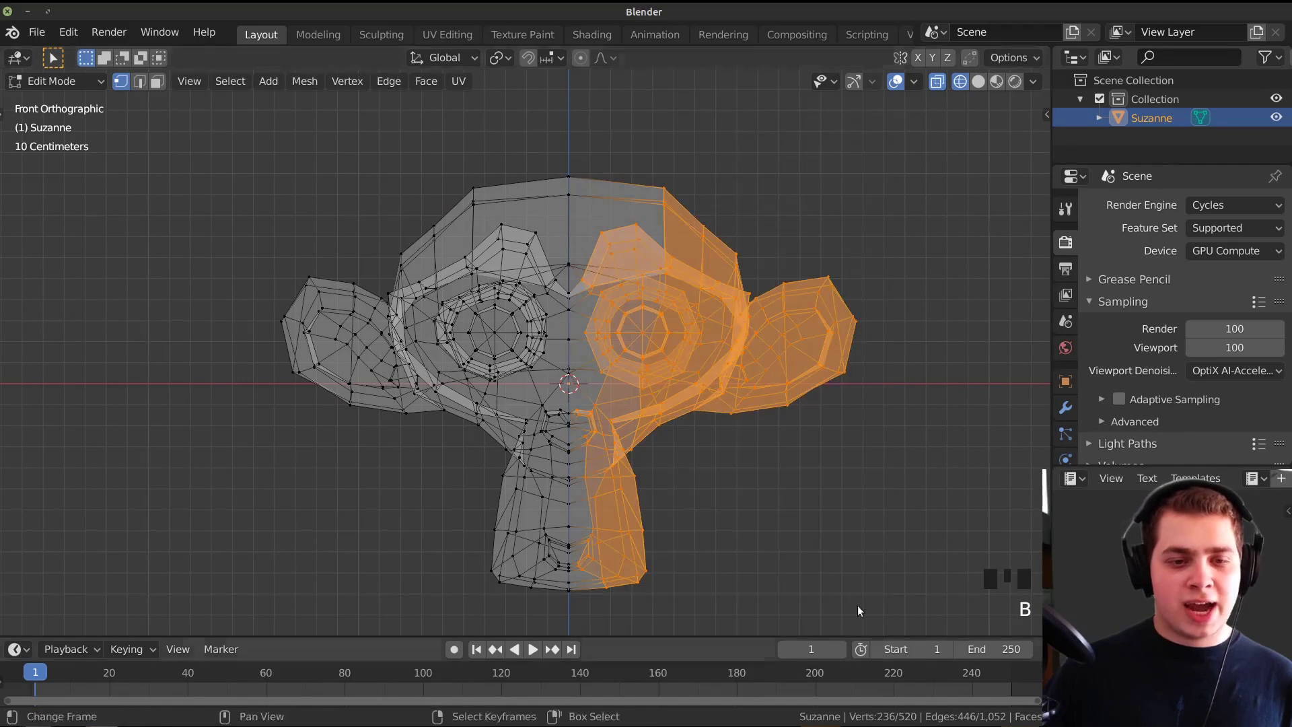
key("x")
left_click(720, 293)
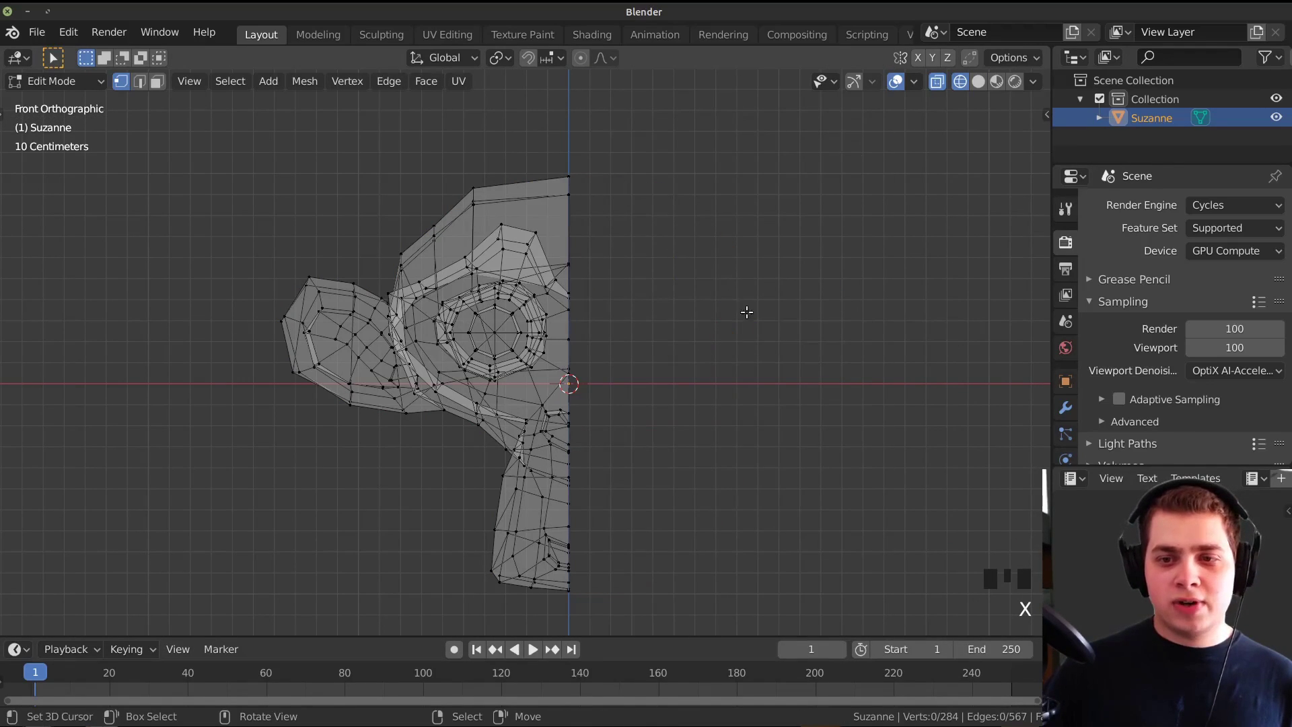
- Add a Mirror modifier on the X axis, apply it in Object Mode and return to solid shading
left_click(1066, 410)
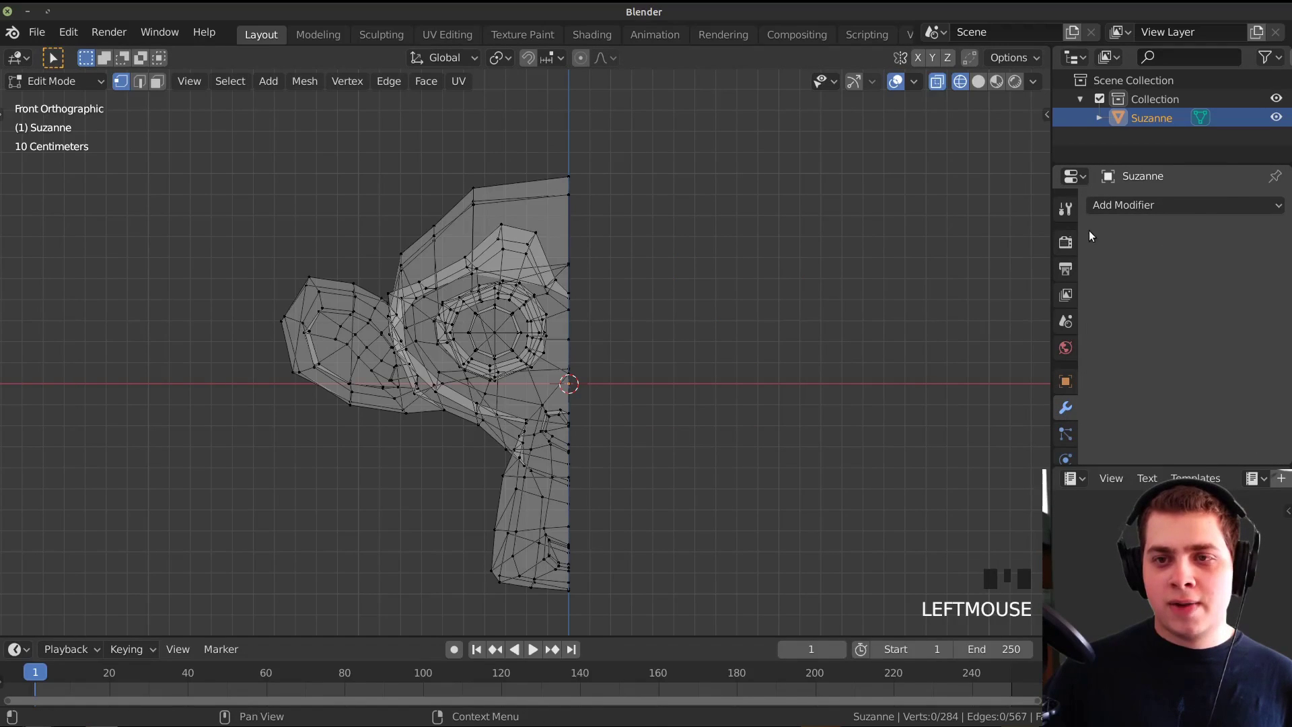
left_click(1120, 205)
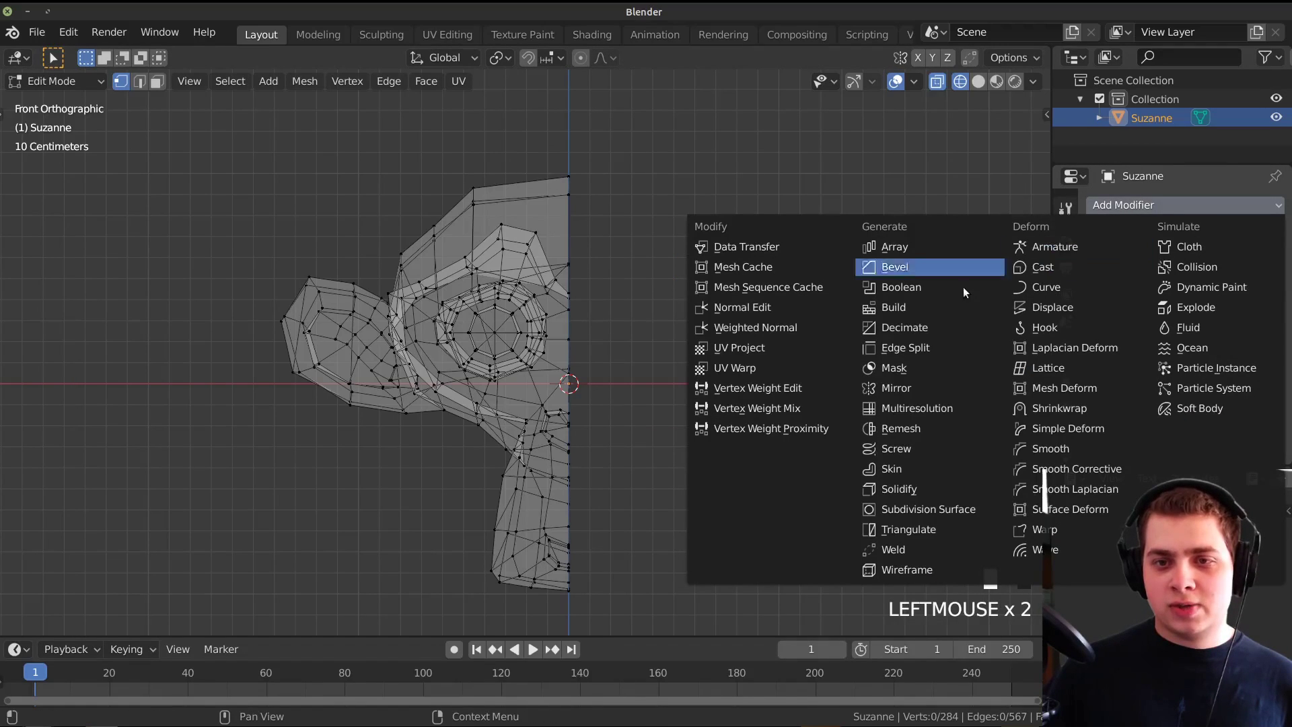
left_click(912, 394)
key("Tab")
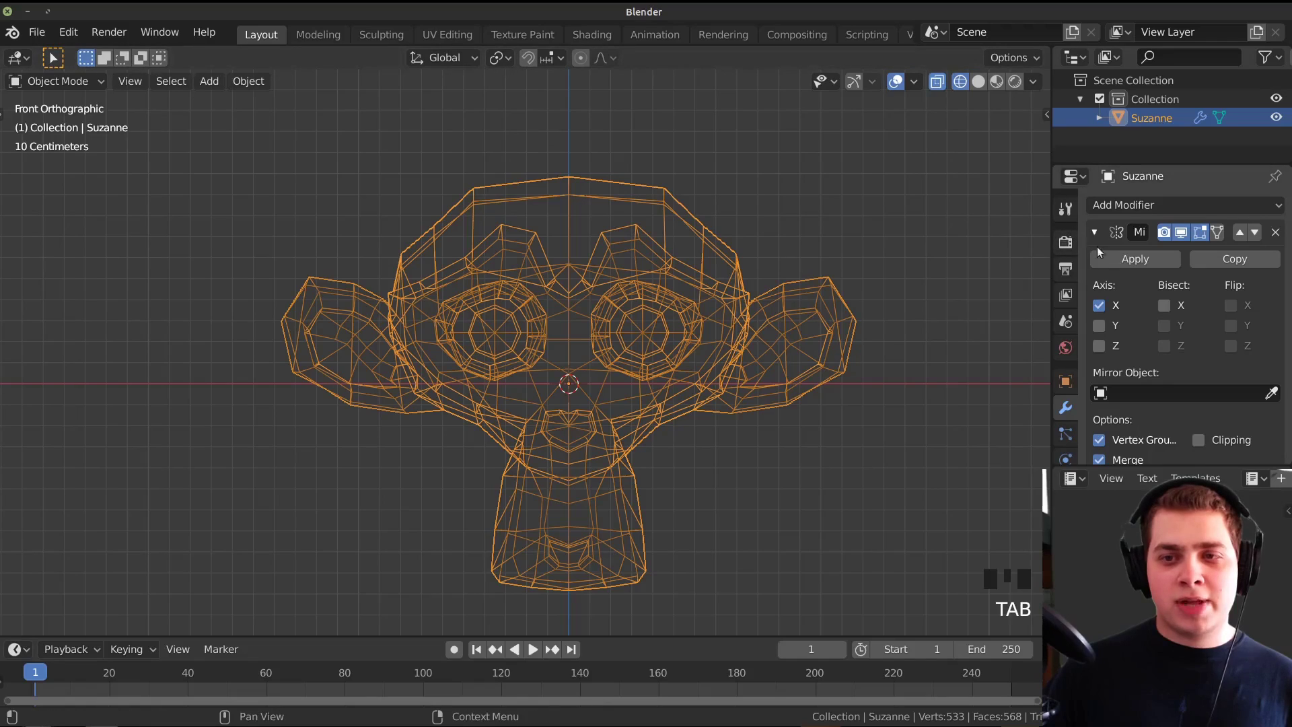
key("Tab")
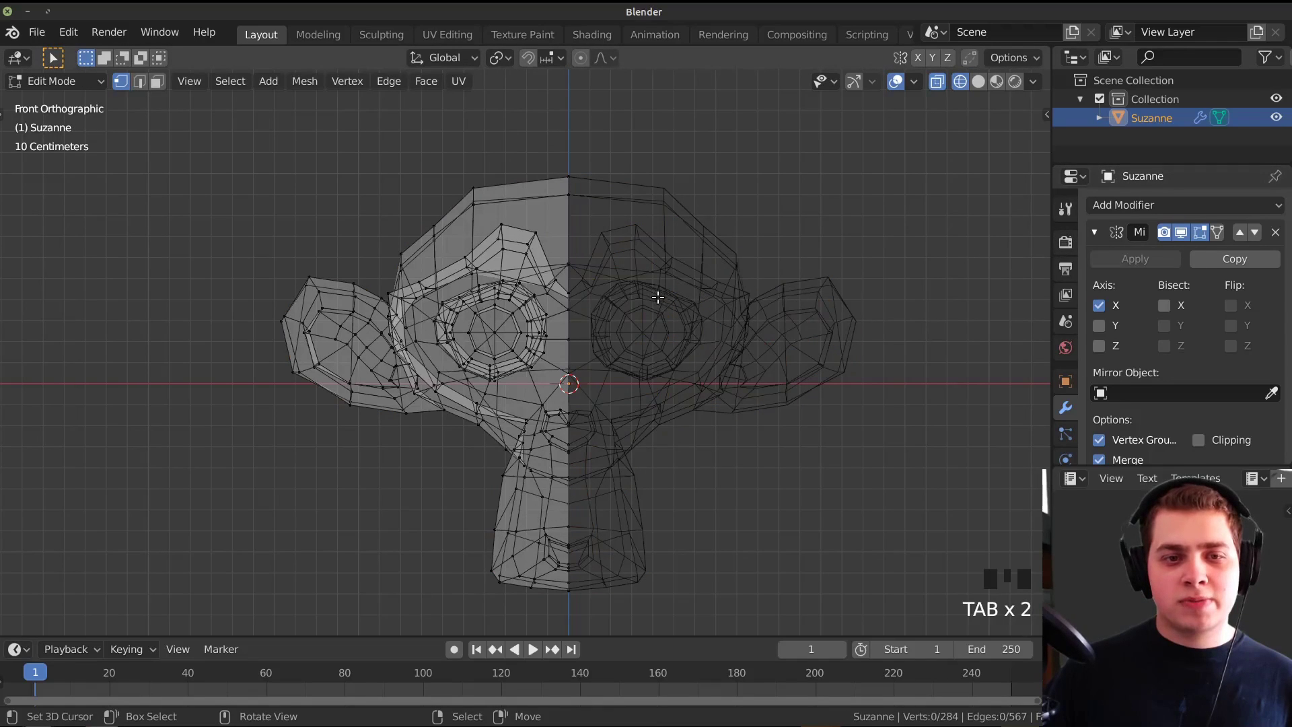
key("Tab")
left_click(1134, 259)
left_click(978, 82)
- Select linked geometry in Edit Mode to check that the mirrored head and both eyes are connected
mouse_move(437, 340)
middle_mouse_down()
mouse_move(505, 340)
mouse_move(726, 289)
mouse_move(742, 328)
middle_mouse_up()
key("Tab")
key("l")
scroll(727, 290, "up", 2)
middle_click_drag(363, 297, 769, 310)
key("Tab")
scroll(769, 310, "up", 2)
- Save the project as Jello Monkey Head4.blend in the Jello Monkey Head folder
key("ctrl+shift+s")
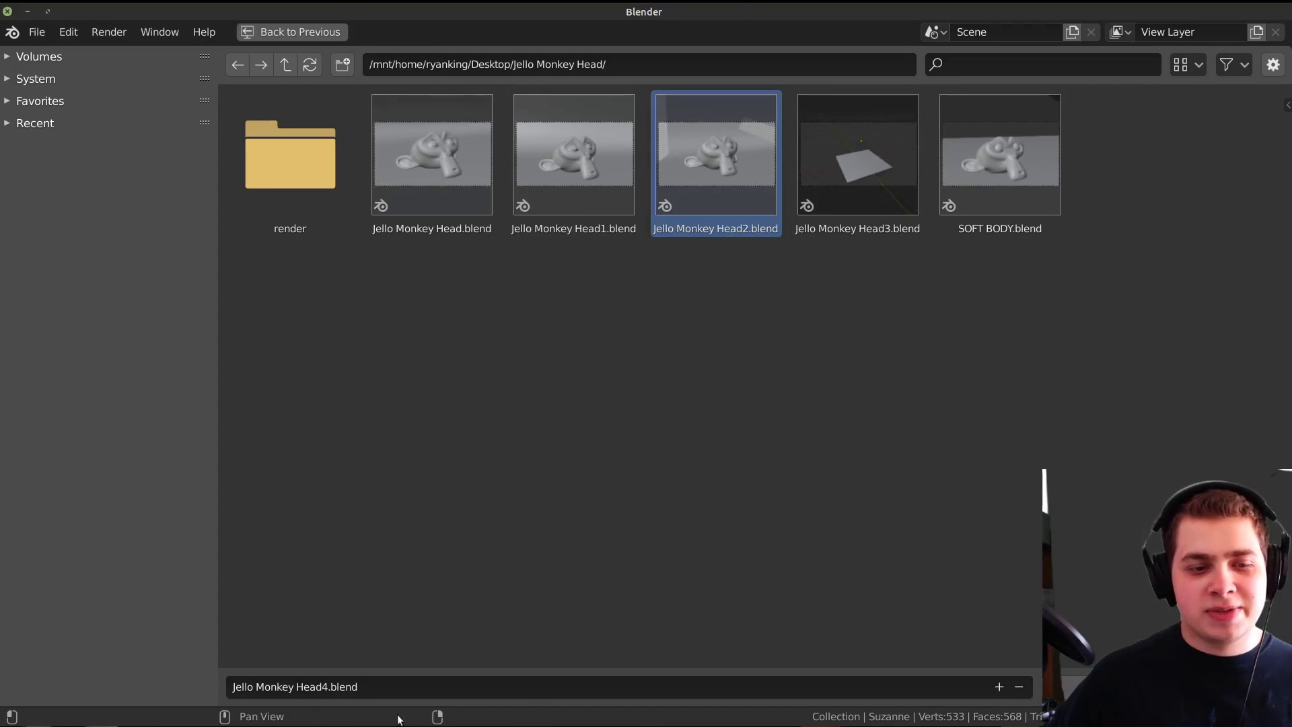
left_click(1103, 686)
- Enable Soft Body physics on the monkey head
middle_click_drag(676, 438, 715, 379)
scroll(635, 391, "down", 2)
mouse_move(758, 327)
middle_mouse_down()
mouse_move(787, 340)
mouse_move(770, 343)
middle_mouse_up()
scroll(1069, 321, "down", 2)
scroll(1070, 321, "down", 2)
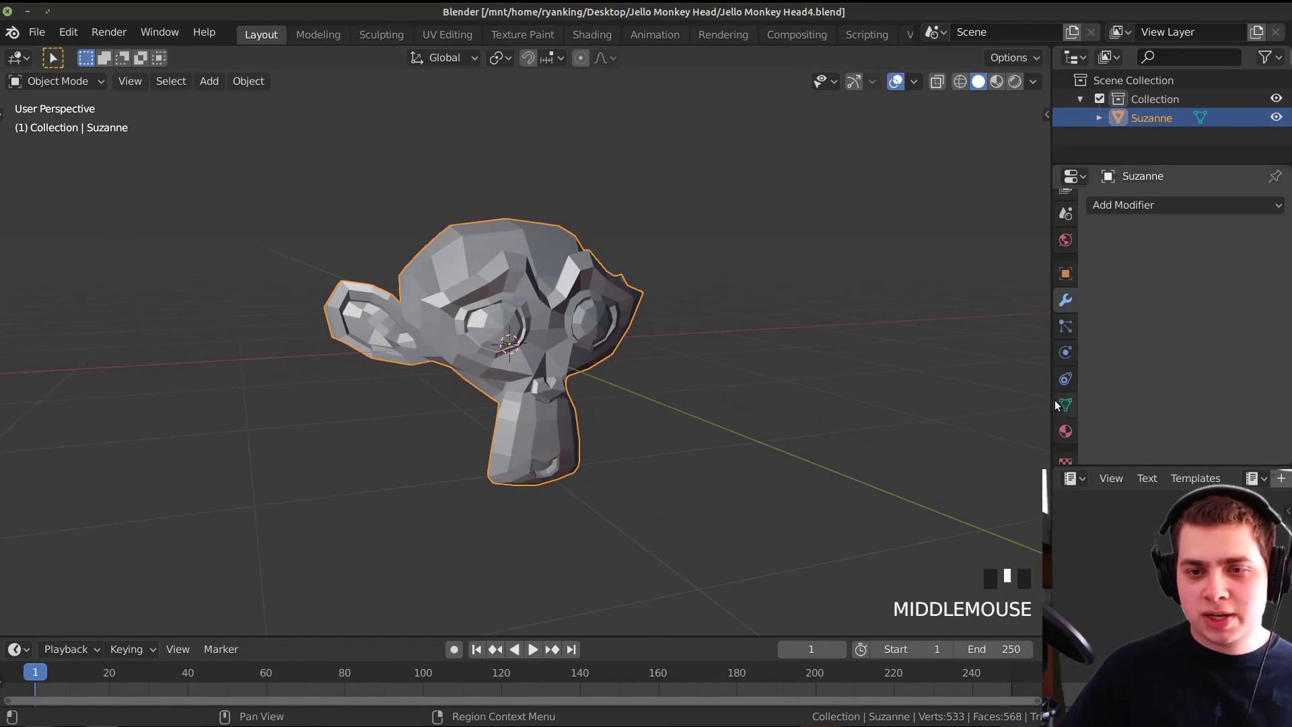
left_click(1065, 353)
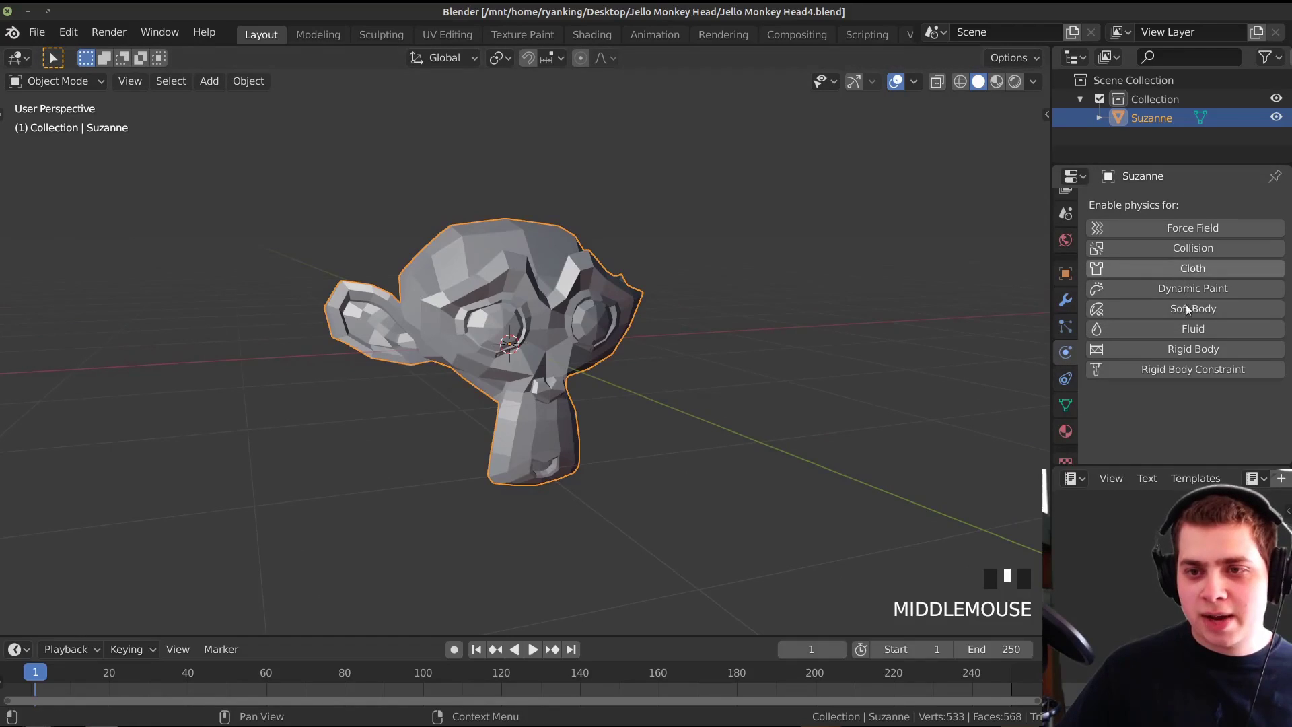
left_click(1165, 312)
- Raise the monkey head more than 3 m along the global Z axis above the origin
scroll(923, 315, "down", 3)
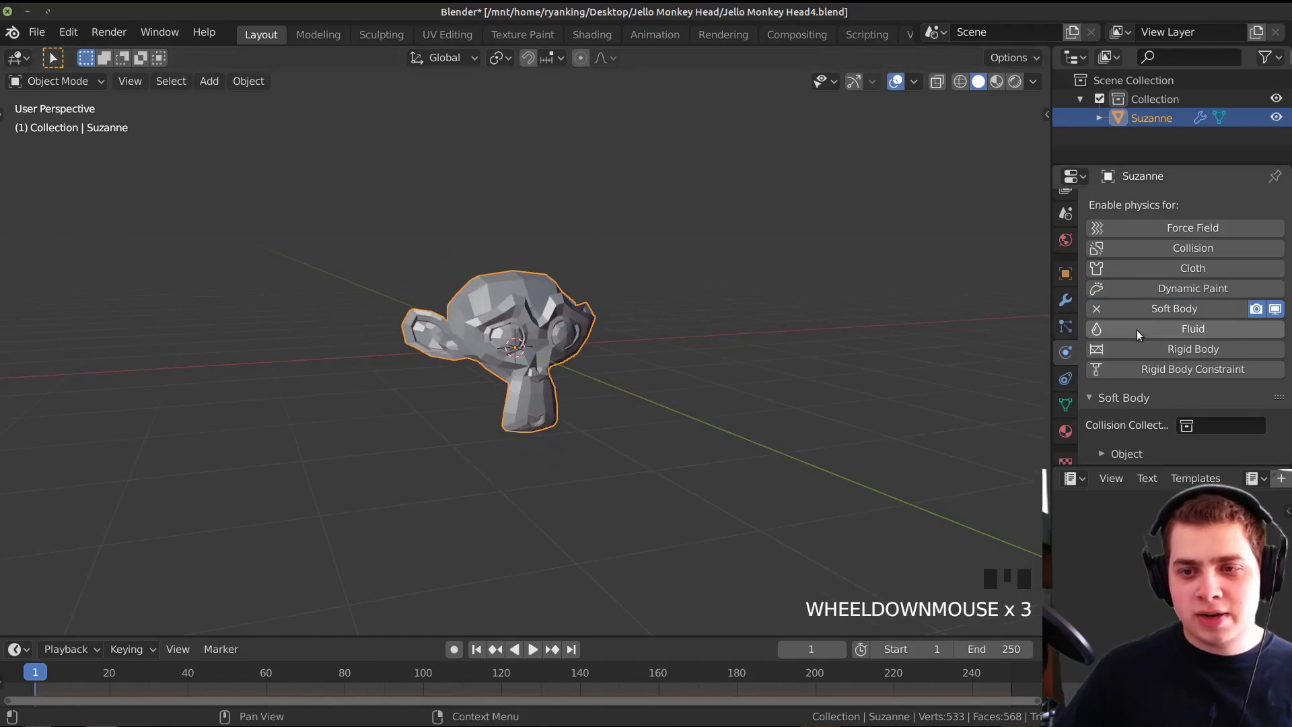
scroll(1138, 330, "down", 3)
middle_click_drag(491, 404, 511, 409)
middle_click_drag(696, 531, 613, 471)
scroll(614, 471, "down", 1)
key("g")
key("z")
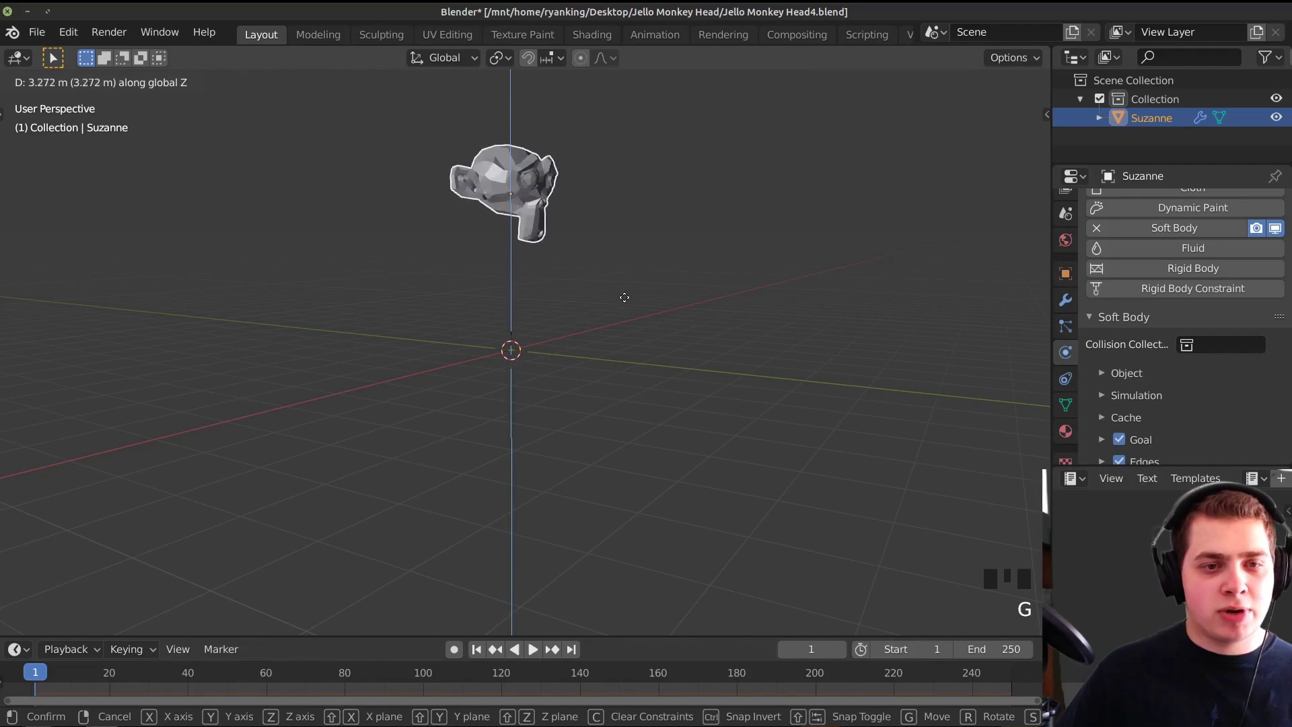
left_click(622, 268)
- Tilt the raised monkey head by rotating it around the global X axis
middle_click_drag(623, 268, 684, 302)
key("r")
key("x")
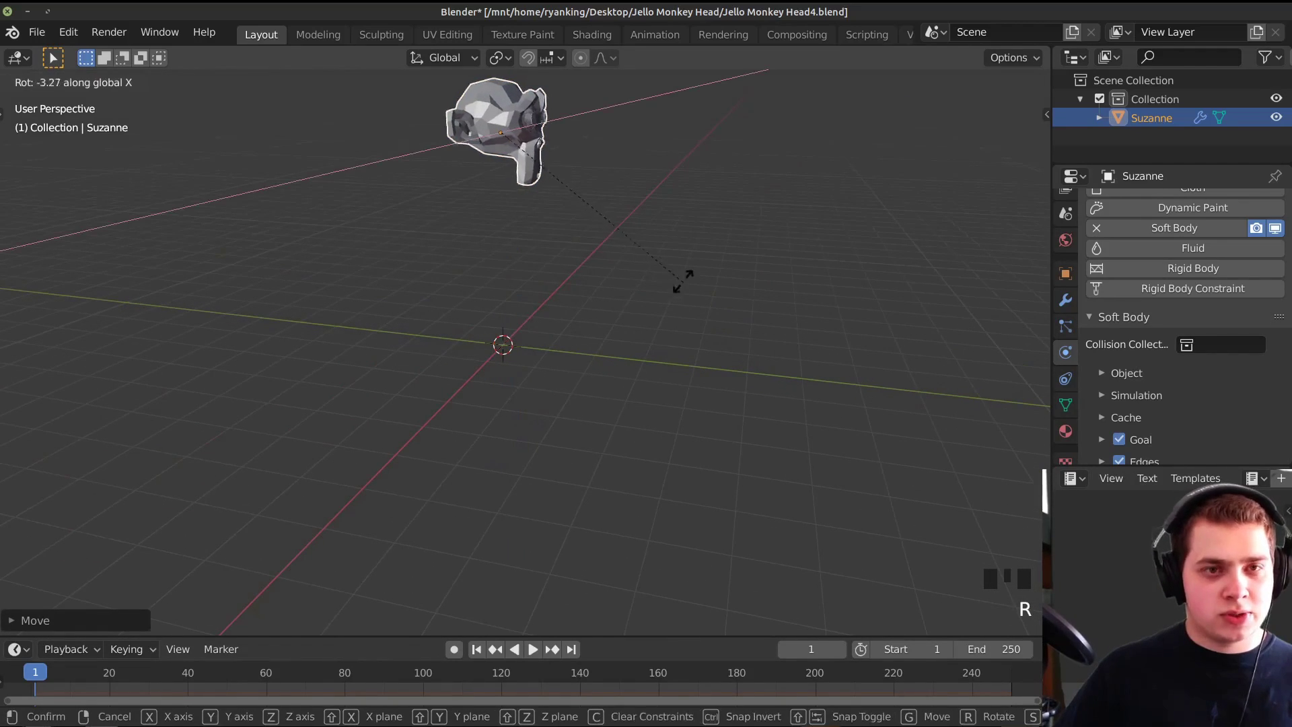
left_click(663, 154)
- Play the animation and examine how the monkey head moves with the default soft body settings
middle_click_drag(663, 155, 640, 272)
scroll(639, 227, "up", 2)
key("space")
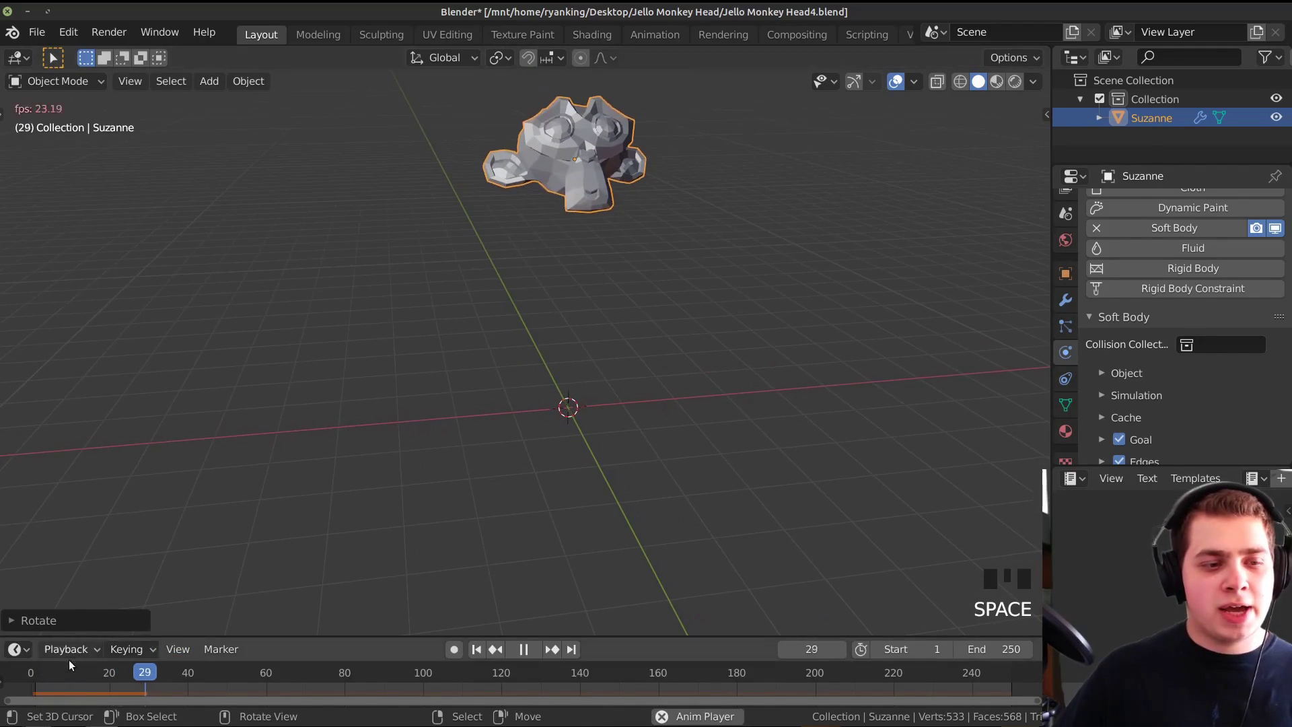
scroll(611, 212, "up", 2)
middle_click_drag(636, 87, 662, 245)
key("space")
left_click(532, 648)
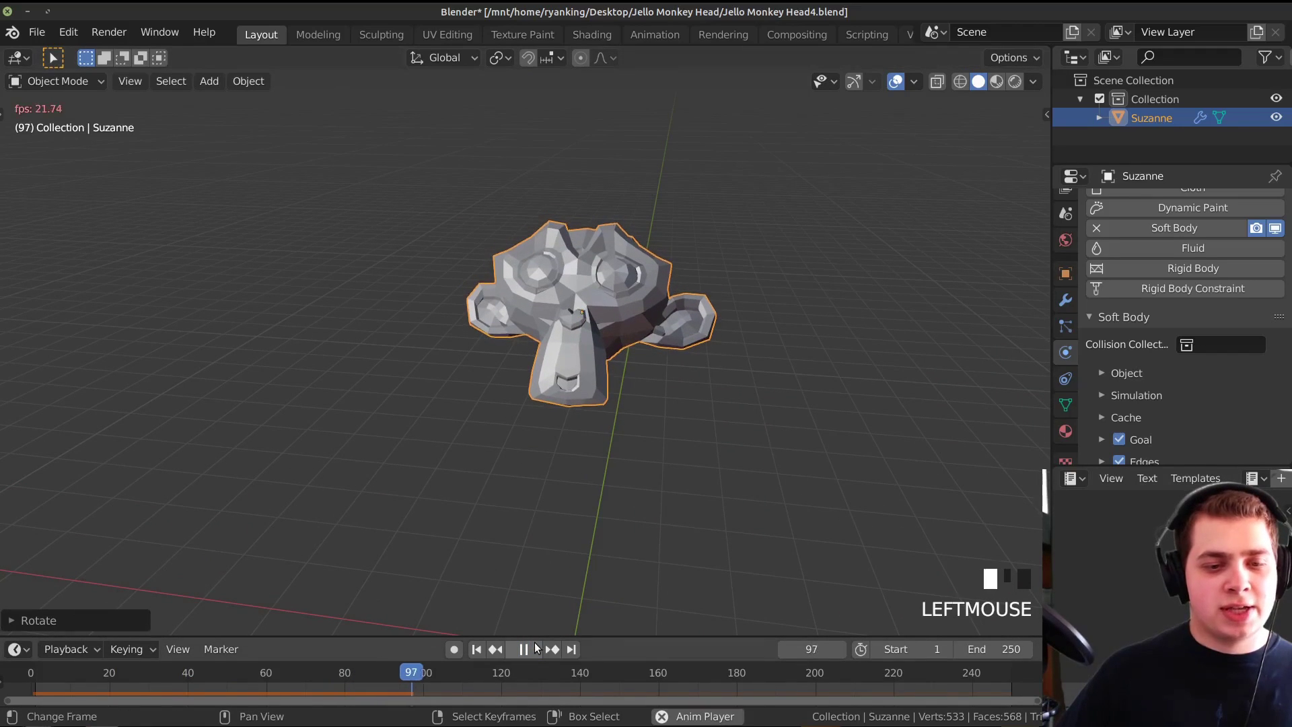
left_click(532, 648)
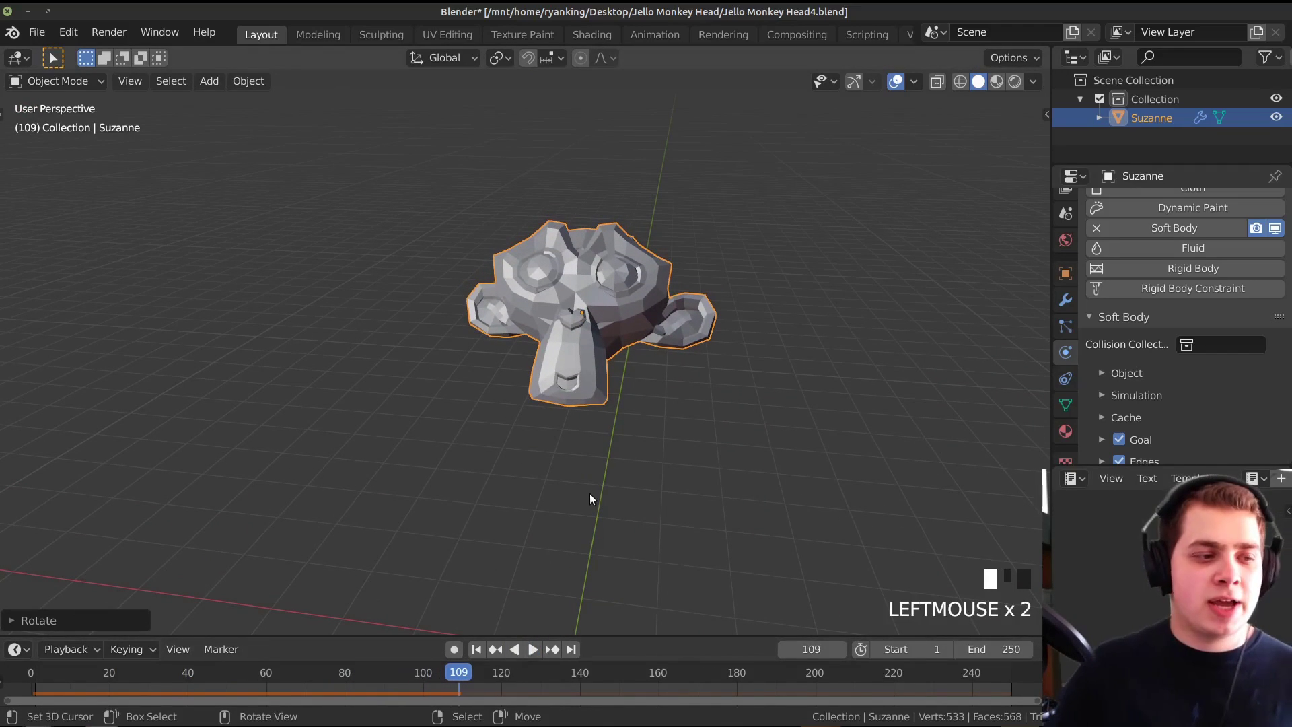
key("space")
middle_click_drag(454, 316, 571, 365)
scroll(531, 297, "up", 3)
key("space")
- Disable Goal in the monkey head's soft body settings
scroll(1167, 358, "down", 3)
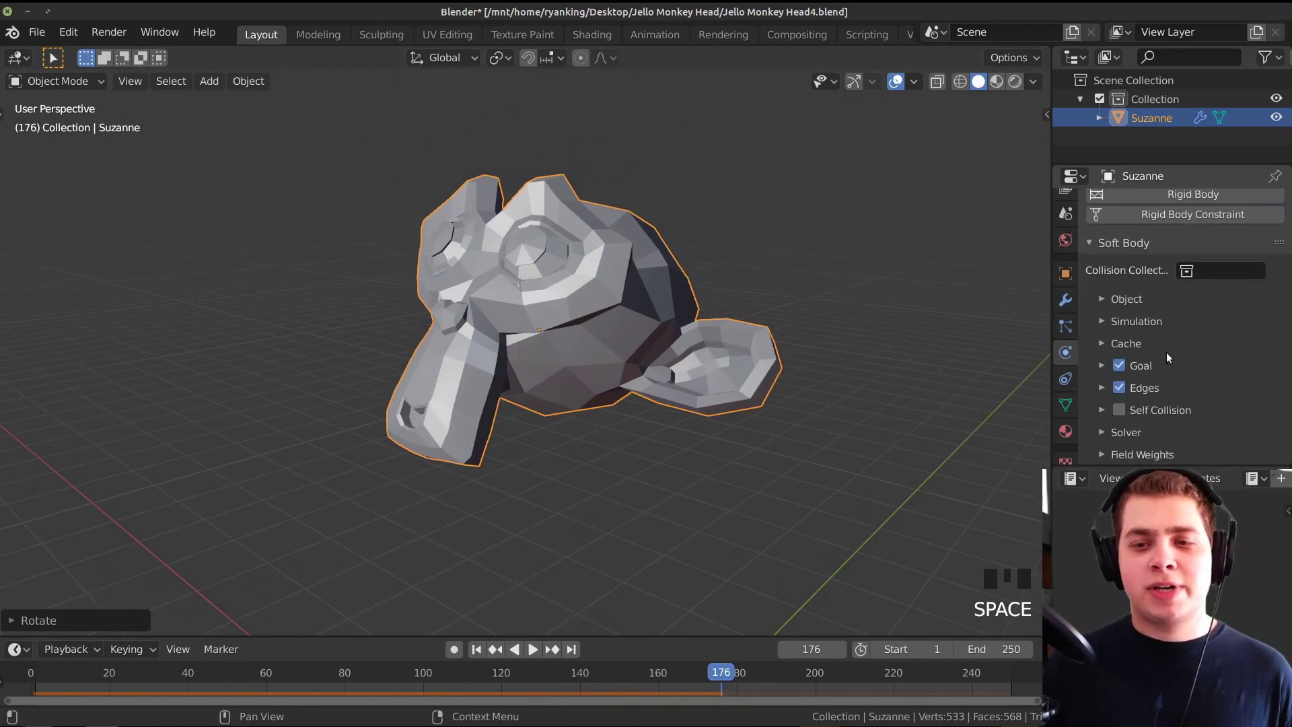
left_click(1118, 365)
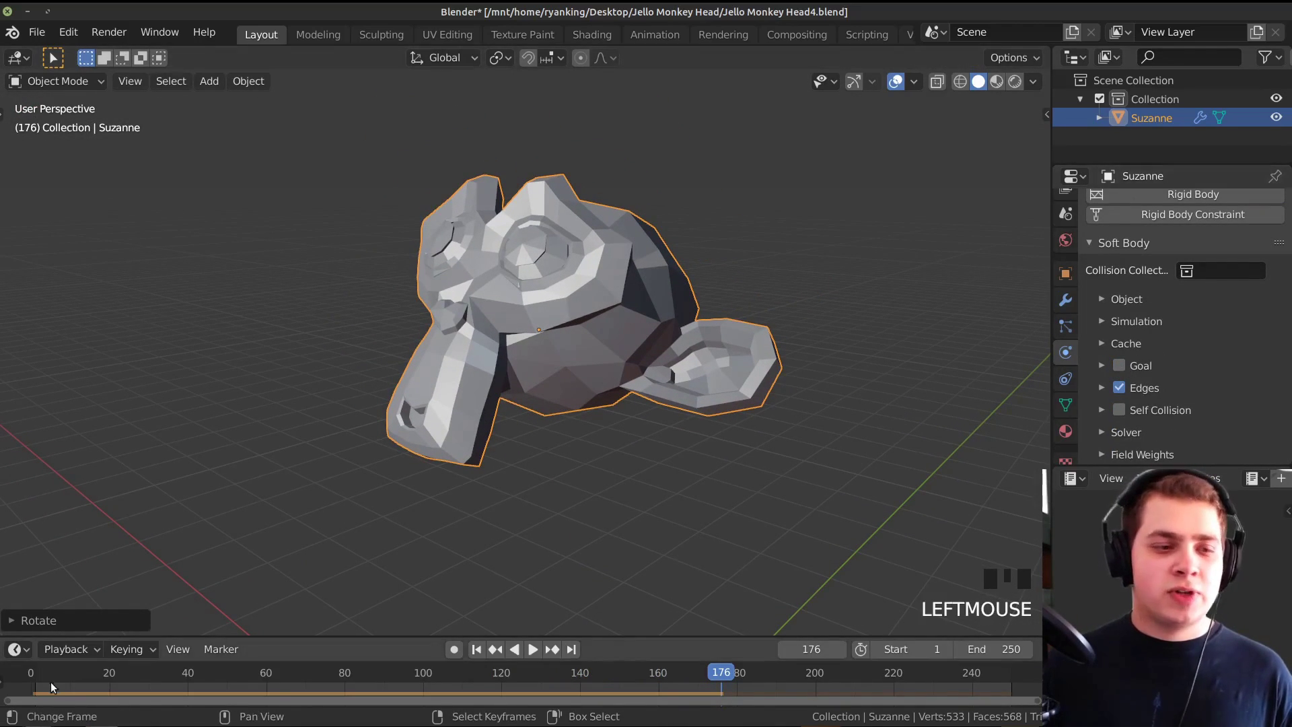
- Play the animation from frame 0 and observe how the soft body head falls with Goal disabled, returning to frame 0
left_click(32, 680)
key("space")
scroll(548, 413, "down", 4)
middle_click_drag(548, 413, 427, 326)
scroll(496, 487, "down", 2)
middle_click_drag(495, 487, 542, 354)
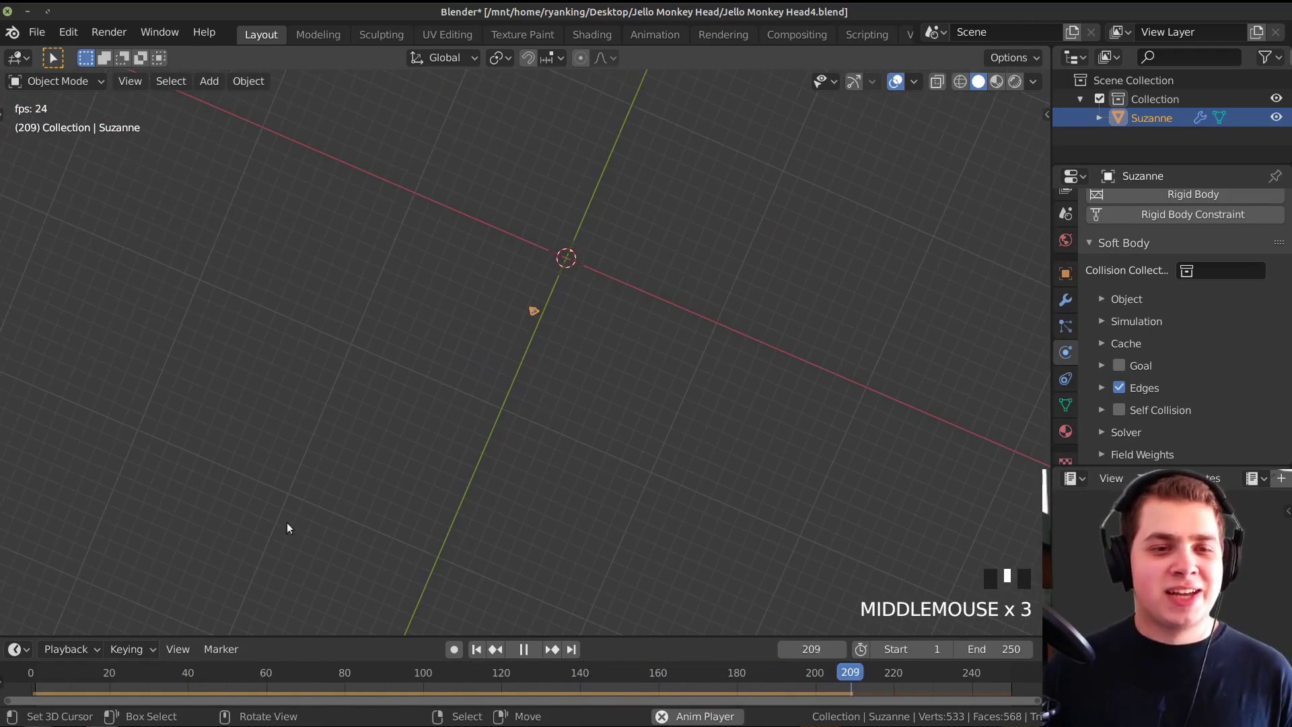
key("space")
left_click(31, 672)
- Inspect the monkey head up close from several angles at frame 0
middle_click_drag(1014, 287, 750, 219)
scroll(749, 219, "up", 1)
middle_click_drag(719, 270, 714, 373, "shift")
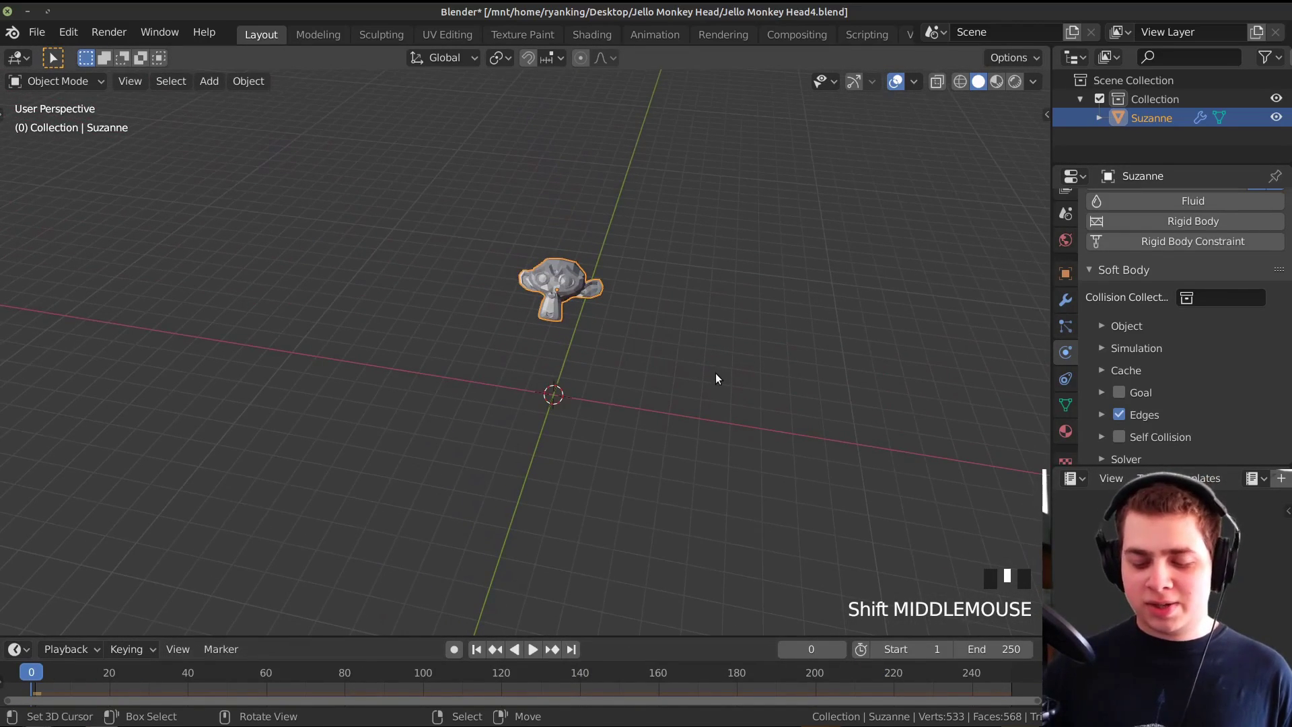
key("KP_Decimal")
middle_click_drag(411, 273, 551, 272)
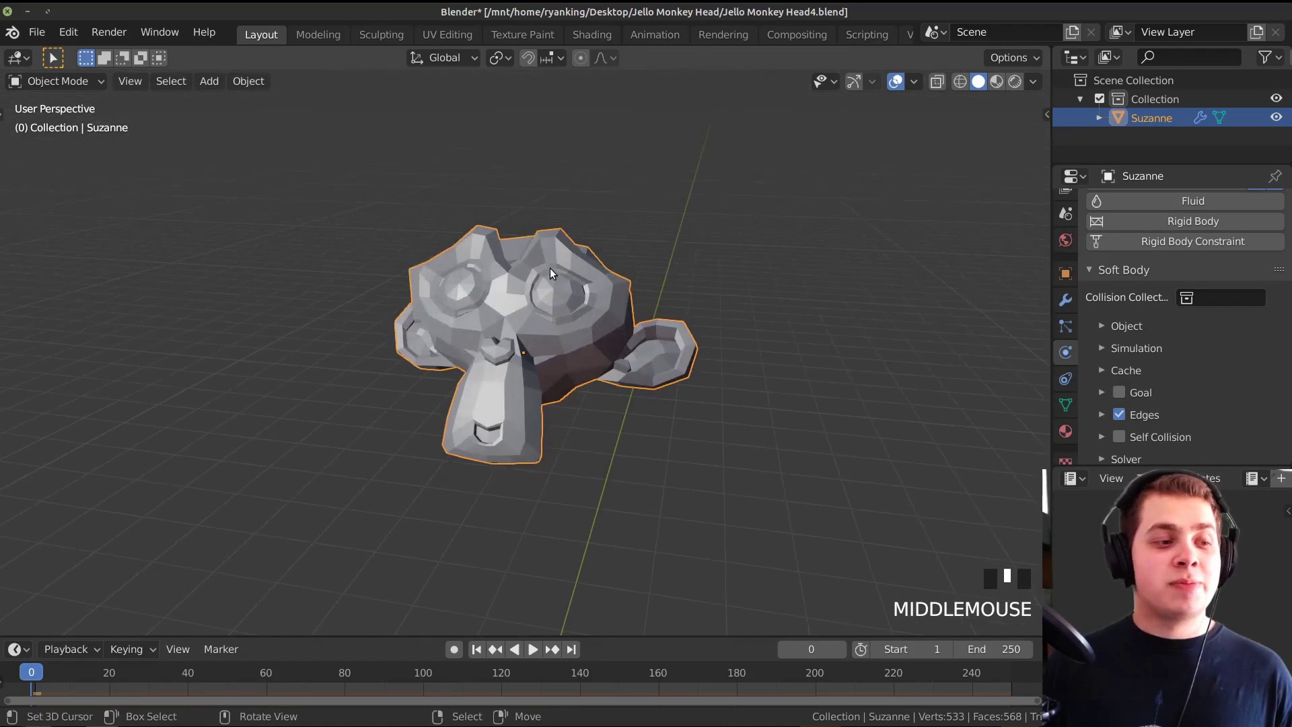
scroll(570, 245, "up", 3)
scroll(635, 268, "down", 3)
middle_click_drag(635, 269, 744, 300)
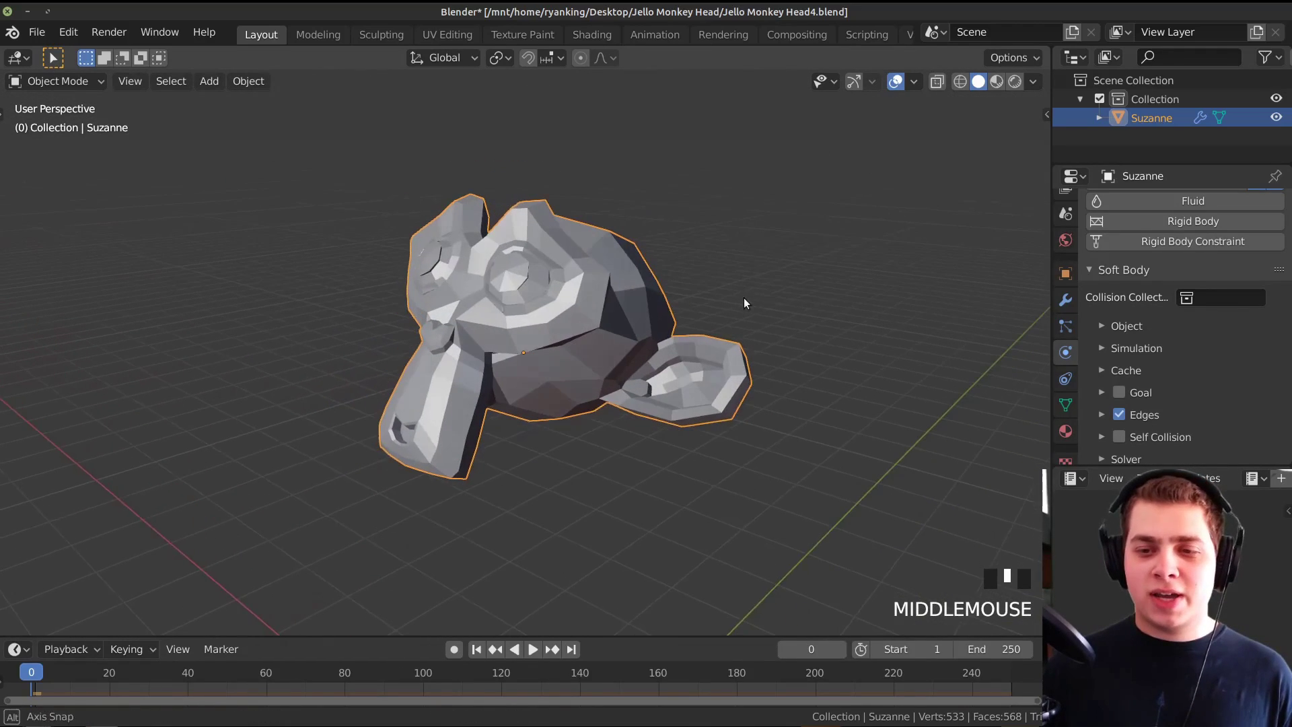
scroll(1145, 382, "down", 1)
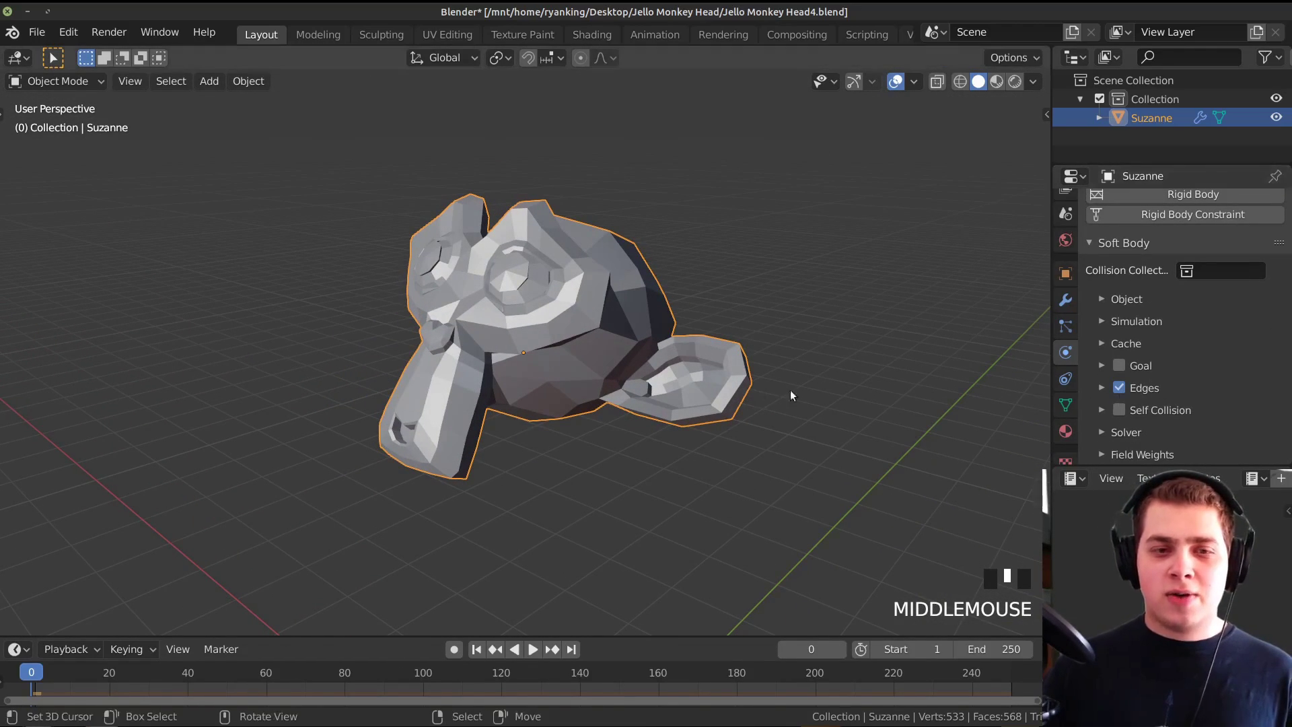
- Add a plane at the origin beneath the monkey head and scale it up to serve as a floor
scroll(566, 386, "down", 5)
middle_click_drag(552, 460, 552, 291, "shift")
key("shift+a")
mouse_move(552, 291)
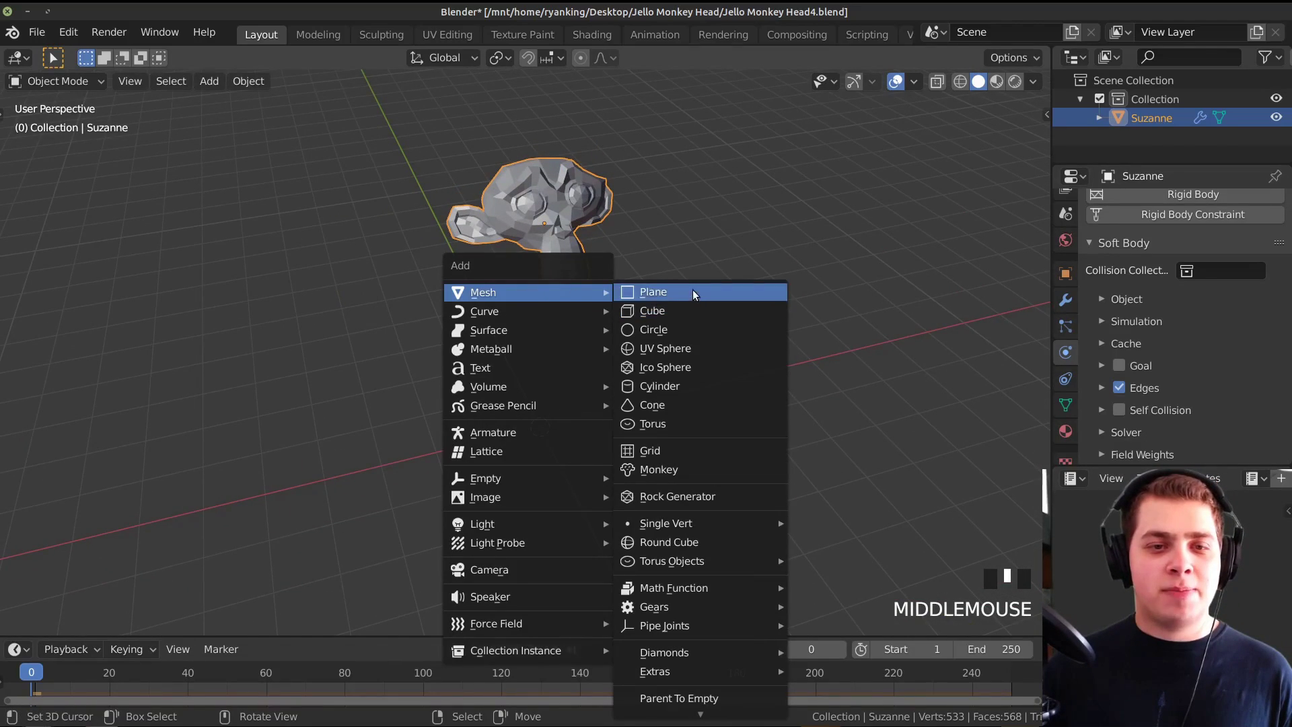
left_click(693, 290)
middle_click_drag(692, 290, 623, 439)
key("s")
left_click(906, 521)
mouse_move(665, 437)
middle_mouse_down()
mouse_move(654, 418)
mouse_move(673, 413)
middle_mouse_up()
- Play the animation to check how the falling head interacts with the plane, and return to frame 0
key("space")
middle_click_drag(639, 459, 556, 435)
scroll(634, 429, "down", 2)
scroll(555, 436, "up", 2)
key("space")
middle_click_drag(515, 487, 572, 434, "shift")
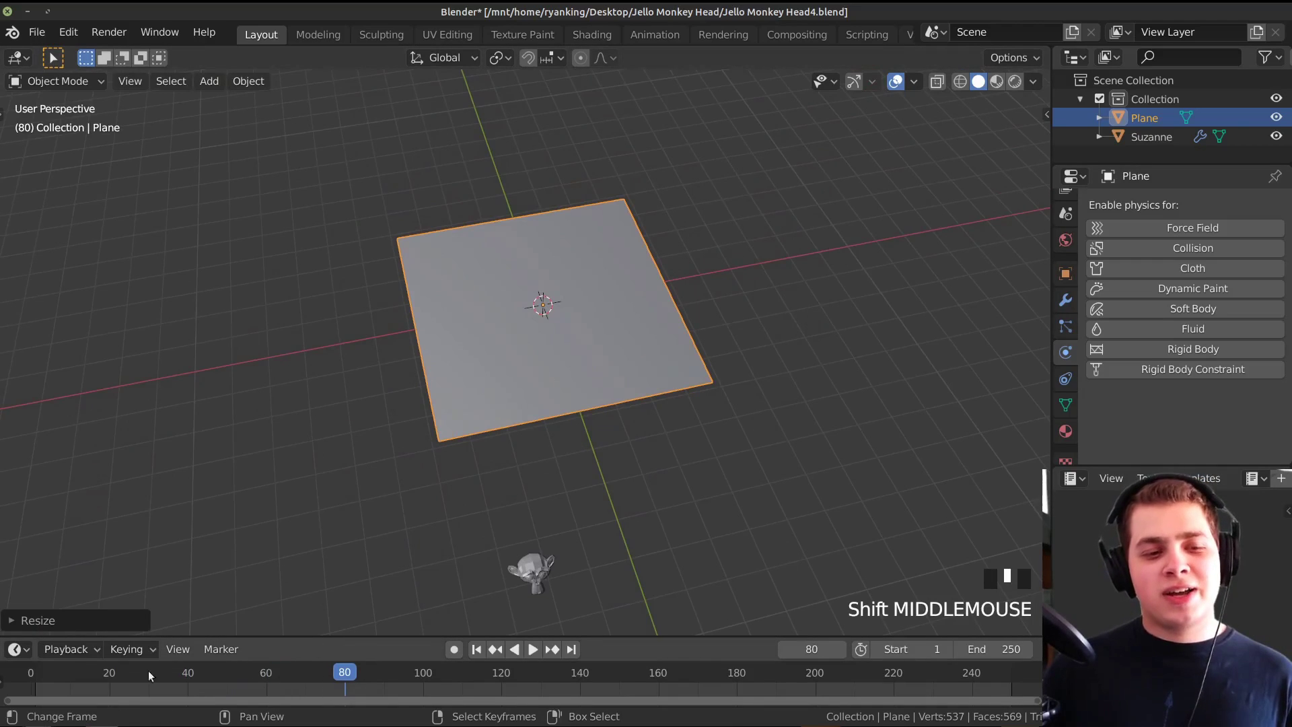
left_click(31, 672)
middle_click_drag(908, 406, 591, 239)
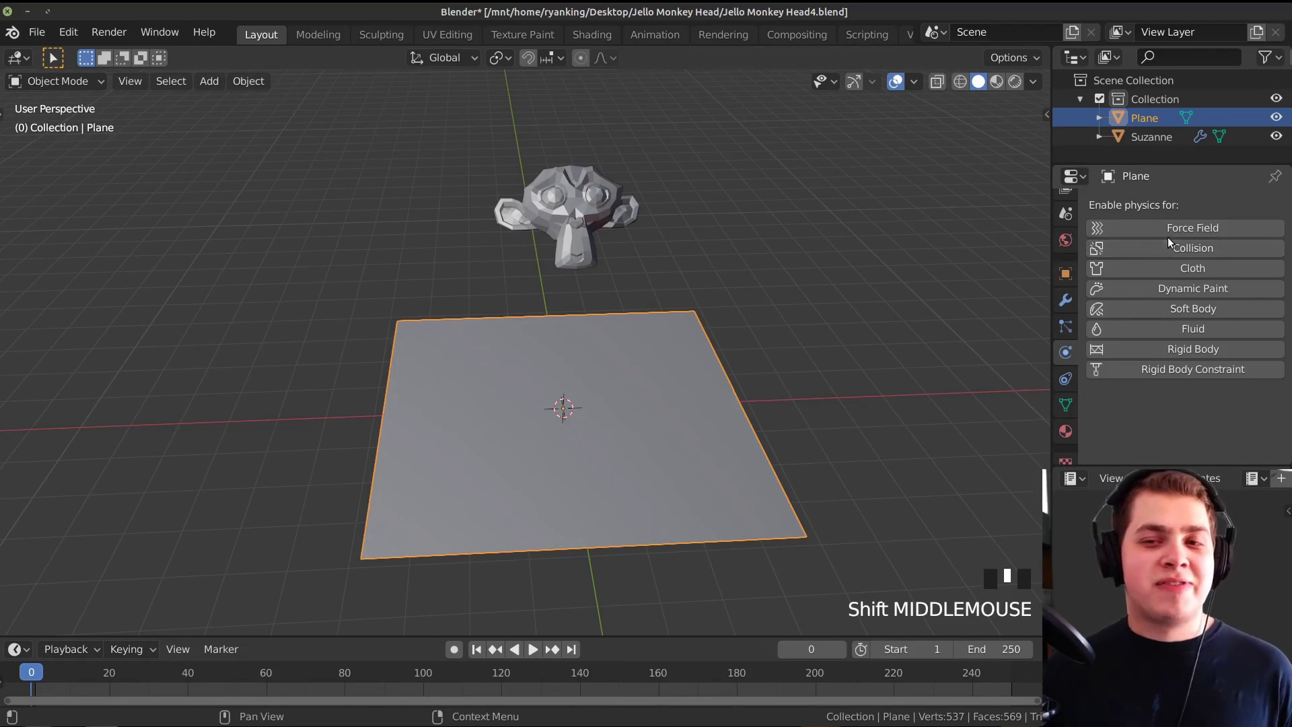
- Enable Collision physics on the plane and test the head's landing by replaying the animation from frame 0
left_click(1147, 243)
mouse_move(598, 376)
middle_mouse_down()
mouse_move(623, 386)
mouse_move(624, 421)
mouse_move(603, 371)
mouse_move(614, 364)
middle_mouse_up()
key("space")
key("space")
left_click(32, 681)
key("space")
middle_click_drag(700, 398, 661, 416)
scroll(672, 442, "up", 3)
key("space")
middle_click_drag(660, 416, 515, 304, "shift")
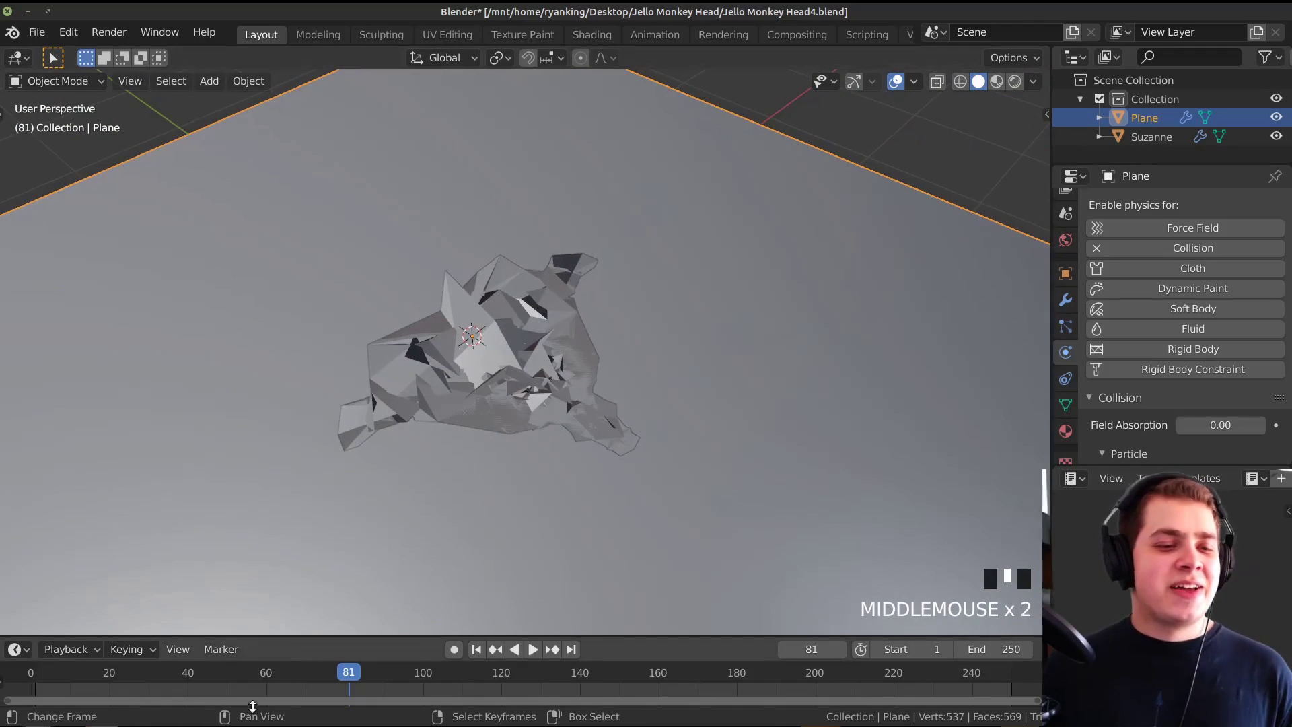
left_click_drag(331, 688, 45, 676)
- Add a Subdivision Surface modifier to the monkey head
scroll(316, 354, "down", 5)
middle_click_drag(316, 354, 444, 222, "shift")
left_click(437, 195)
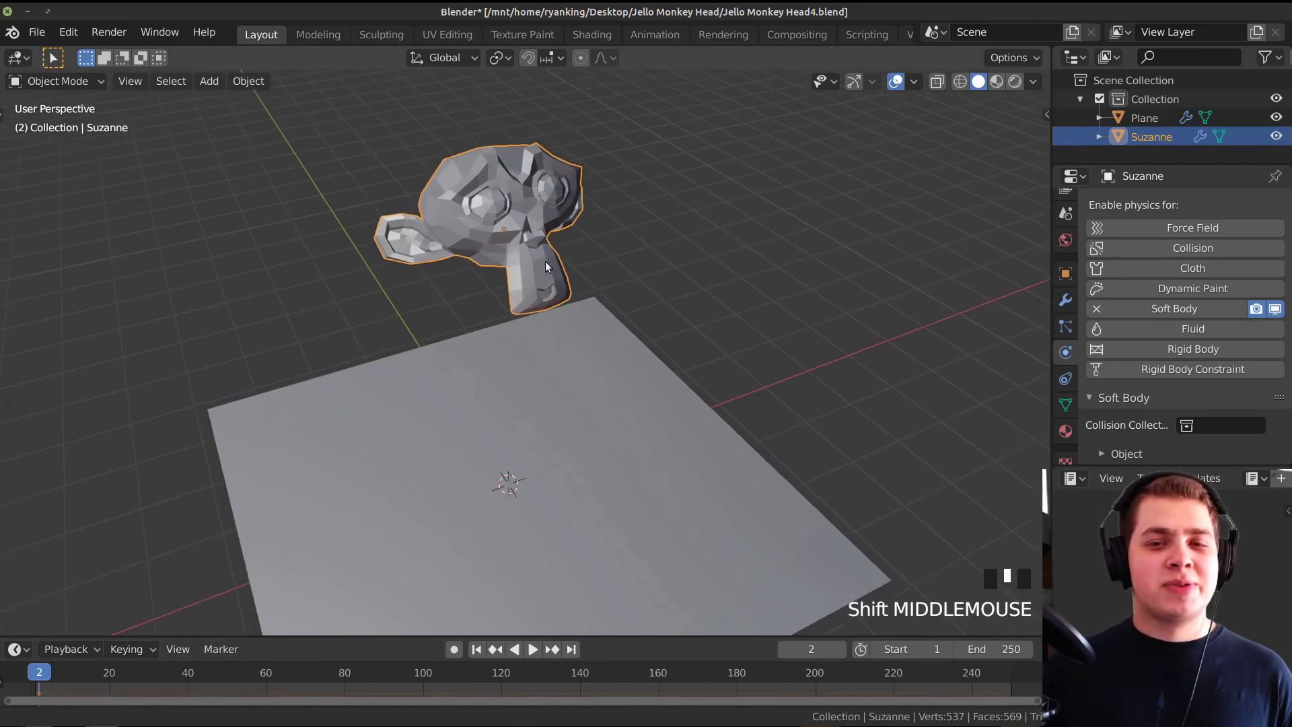
left_click(1069, 303)
left_click(1116, 209)
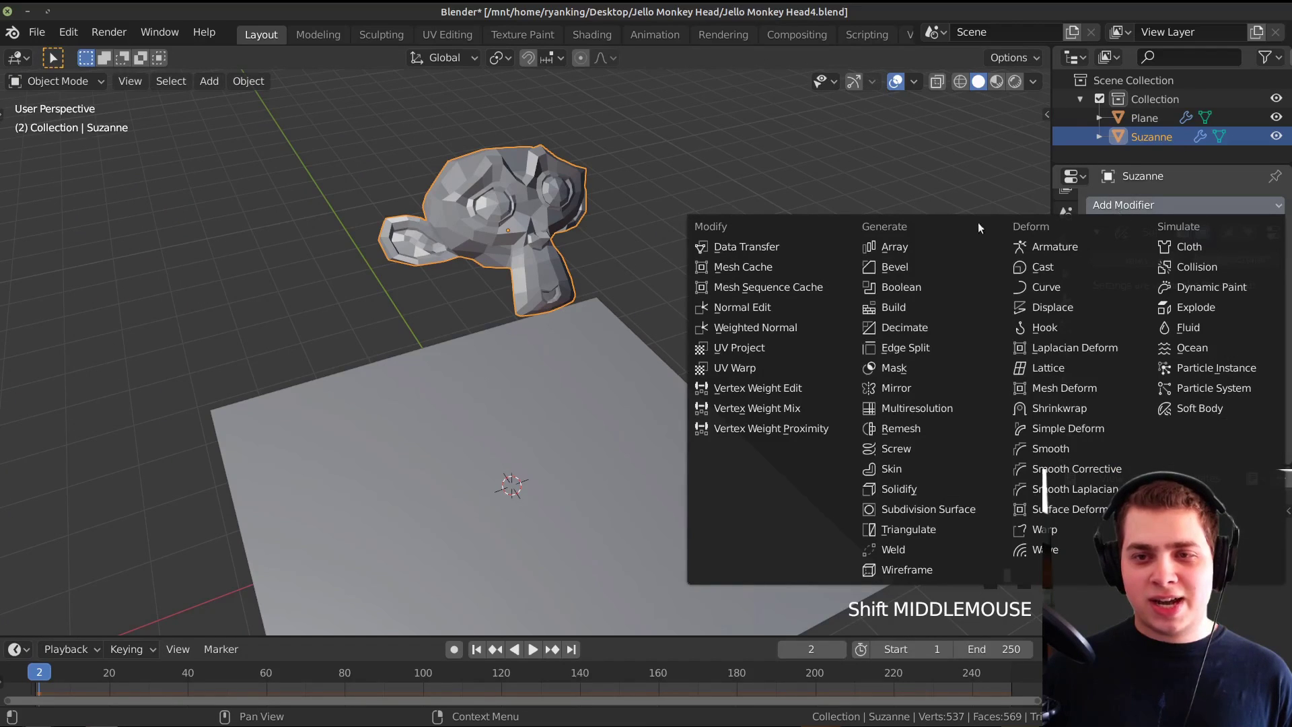
left_click(931, 511)
- Apply Shade Smooth to the subdivided monkey head
scroll(688, 303, "down", 2)
middle_click_drag(687, 303, 724, 215, "shift")
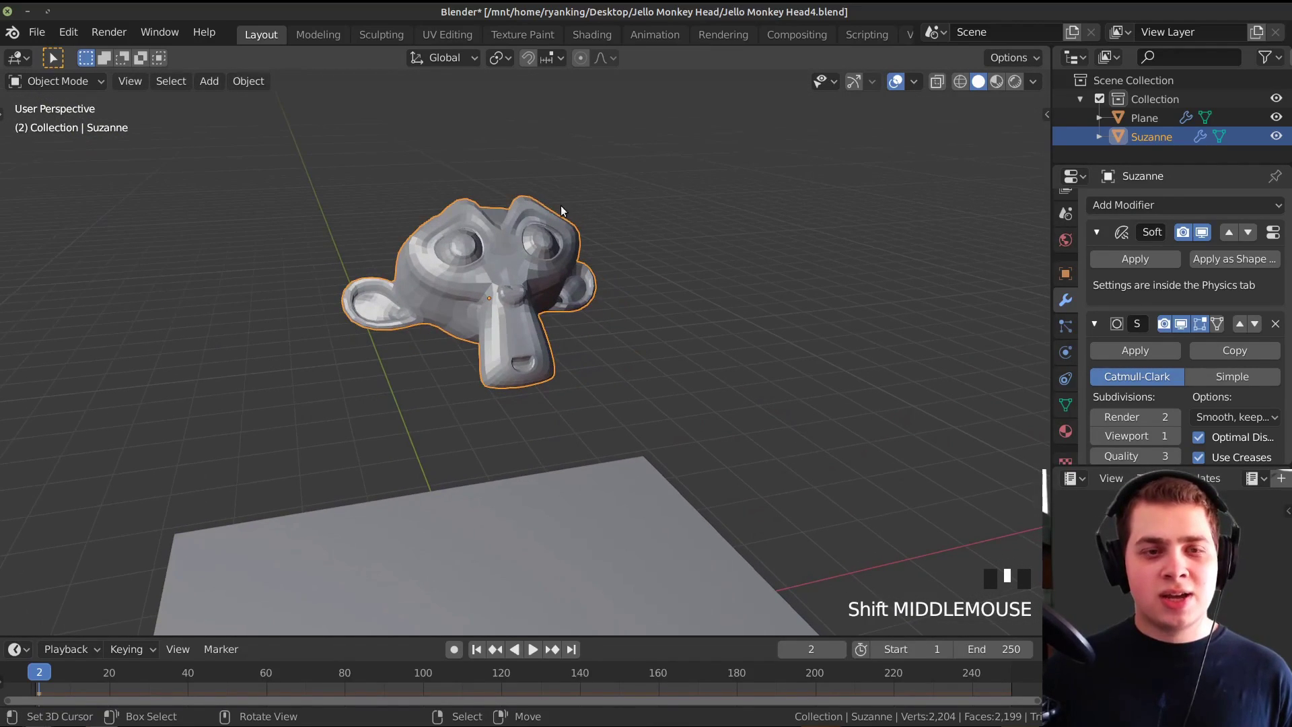
right_click(631, 221)
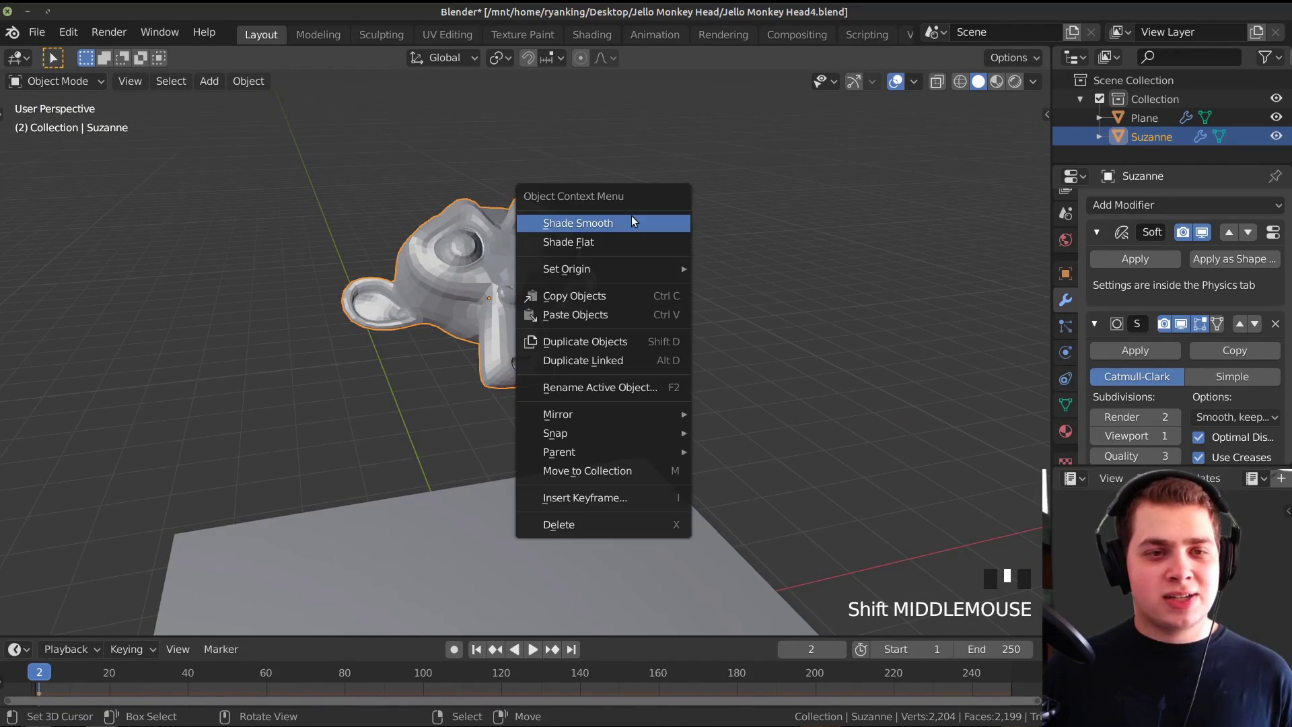
left_click(575, 225)
middle_click_drag(575, 225, 646, 289)
left_click(248, 80)
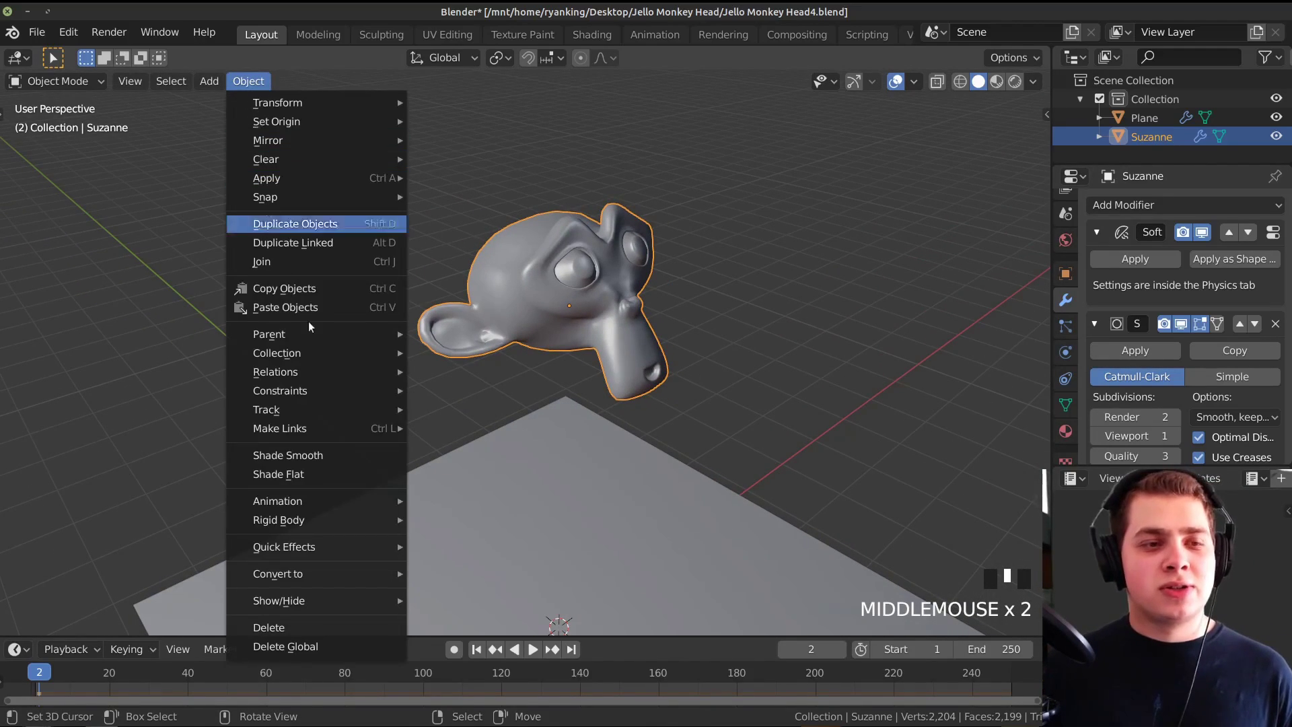
left_click(322, 455)
- Play the animation to examine how the smoothed head deforms on the plane, and return to frame 0
middle_click_drag(873, 292, 633, 384, "shift")
key("space")
scroll(638, 433, "down", 3)
middle_click_drag(604, 451, 611, 409)
scroll(619, 437, "up", 2)
scroll(647, 364, "up", 4)
key("space")
middle_click_drag(505, 492, 575, 454)
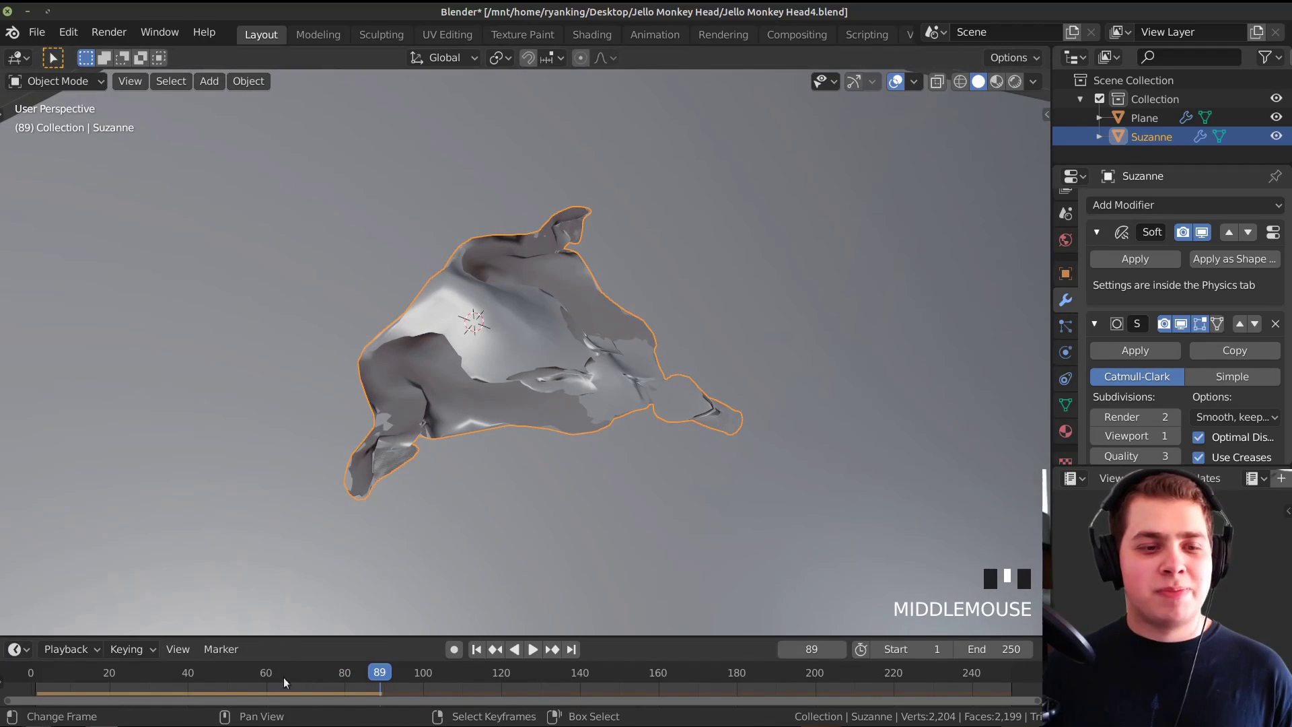
scroll(316, 658, "down", 1)
left_click(31, 672)
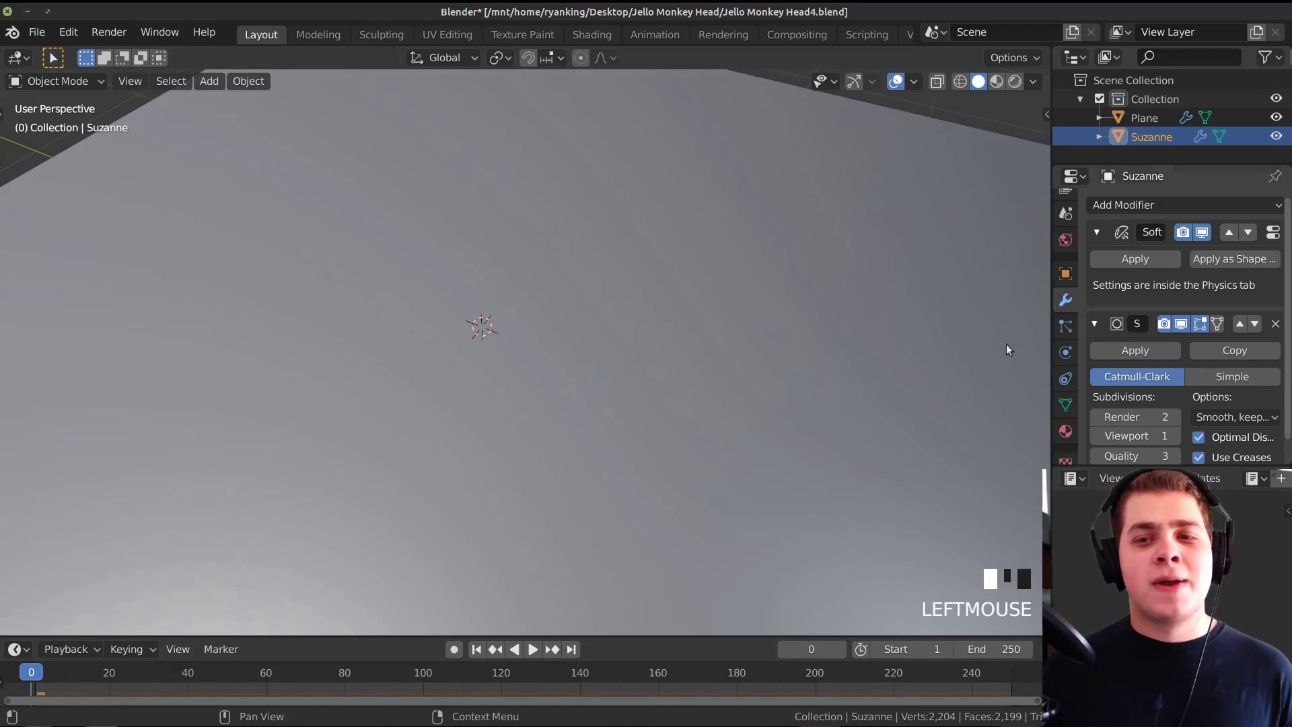
- Examine the smoothed monkey head up close together with its modifier stack
scroll(596, 298, "down", 3)
middle_click_drag(596, 298, 583, 428, "shift")
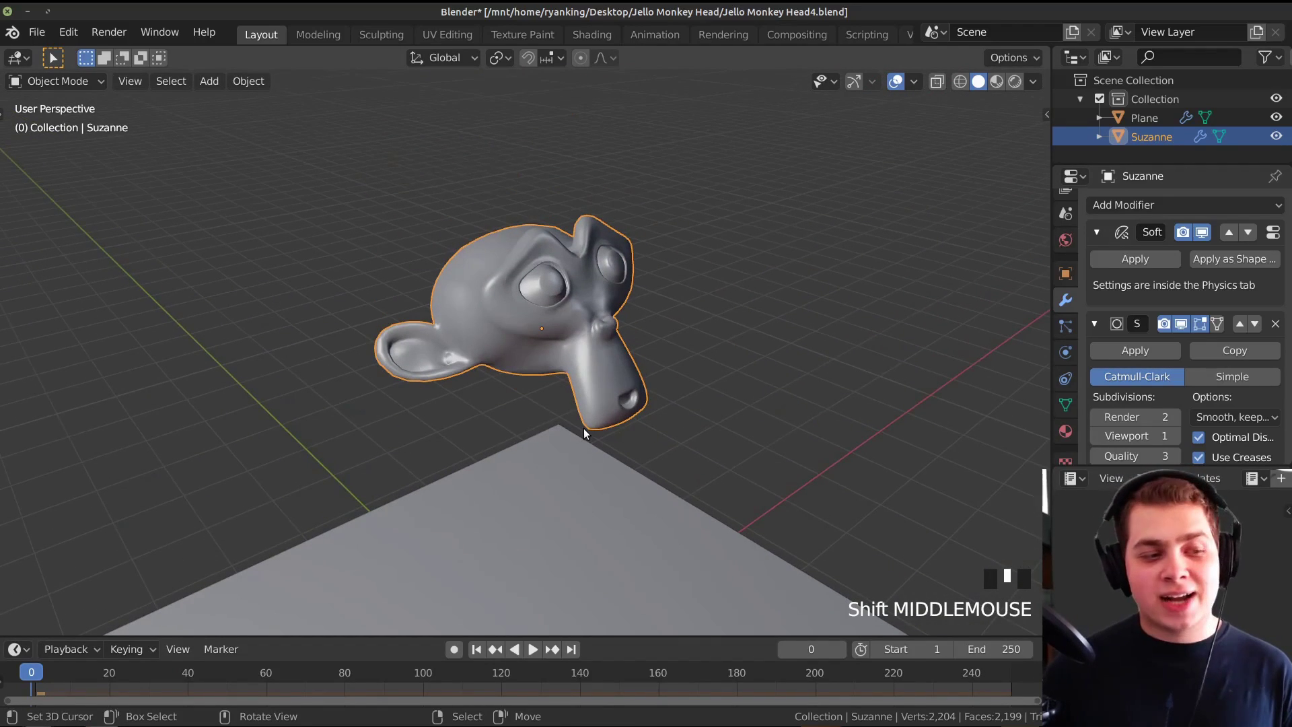
middle_click_drag(697, 377, 652, 359)
scroll(1144, 376, "down", 1)
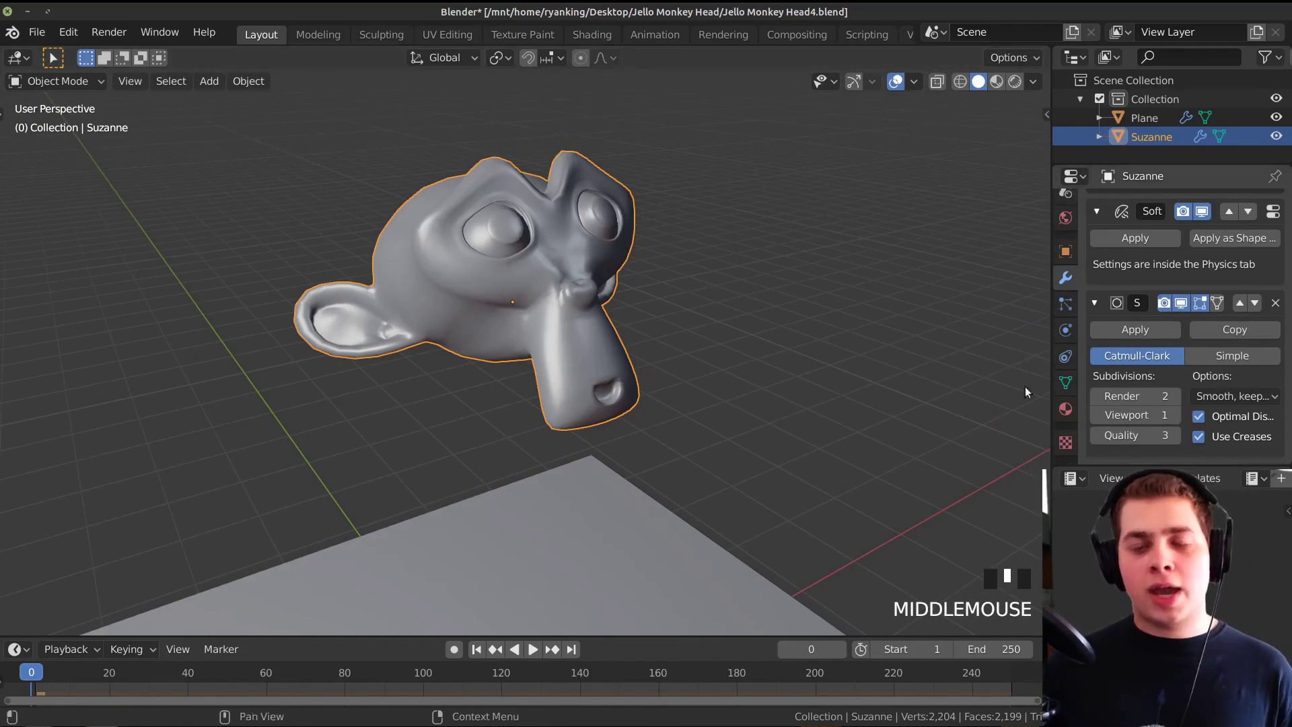
scroll(1144, 343, "up", 1)
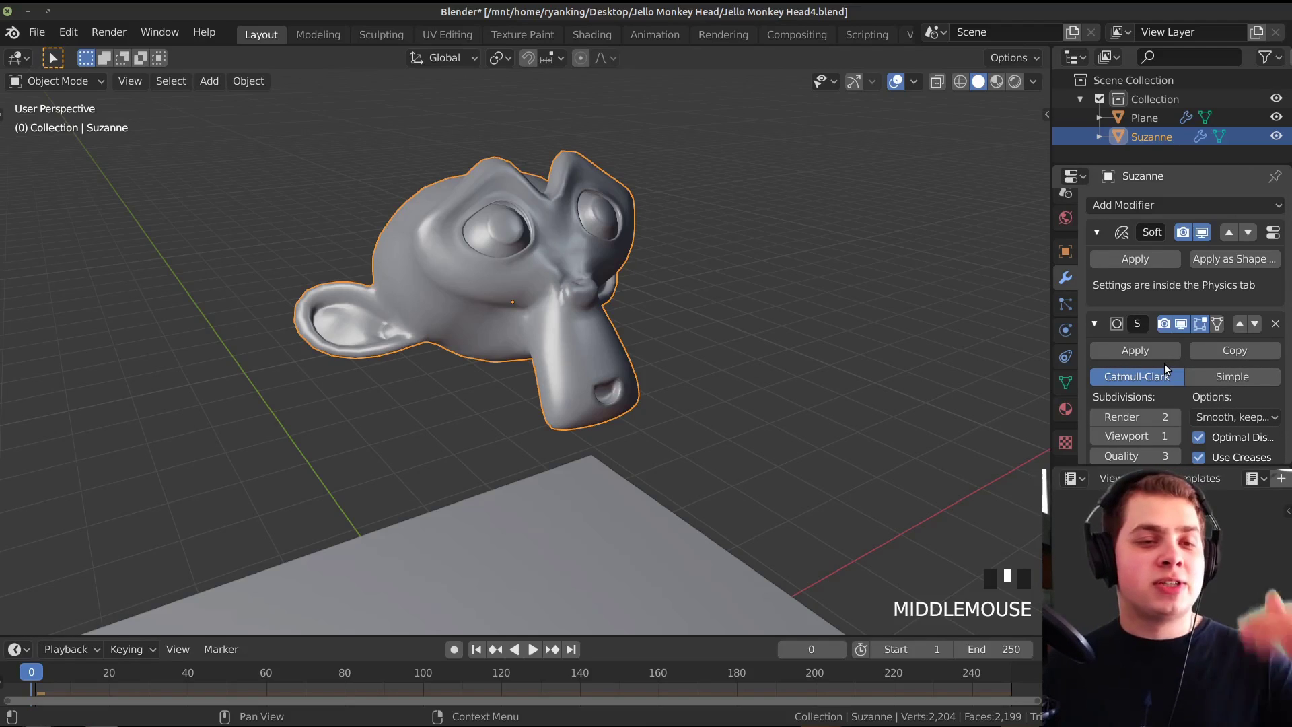
middle_click_drag(866, 352, 677, 316)
scroll(673, 315, "up", 2)
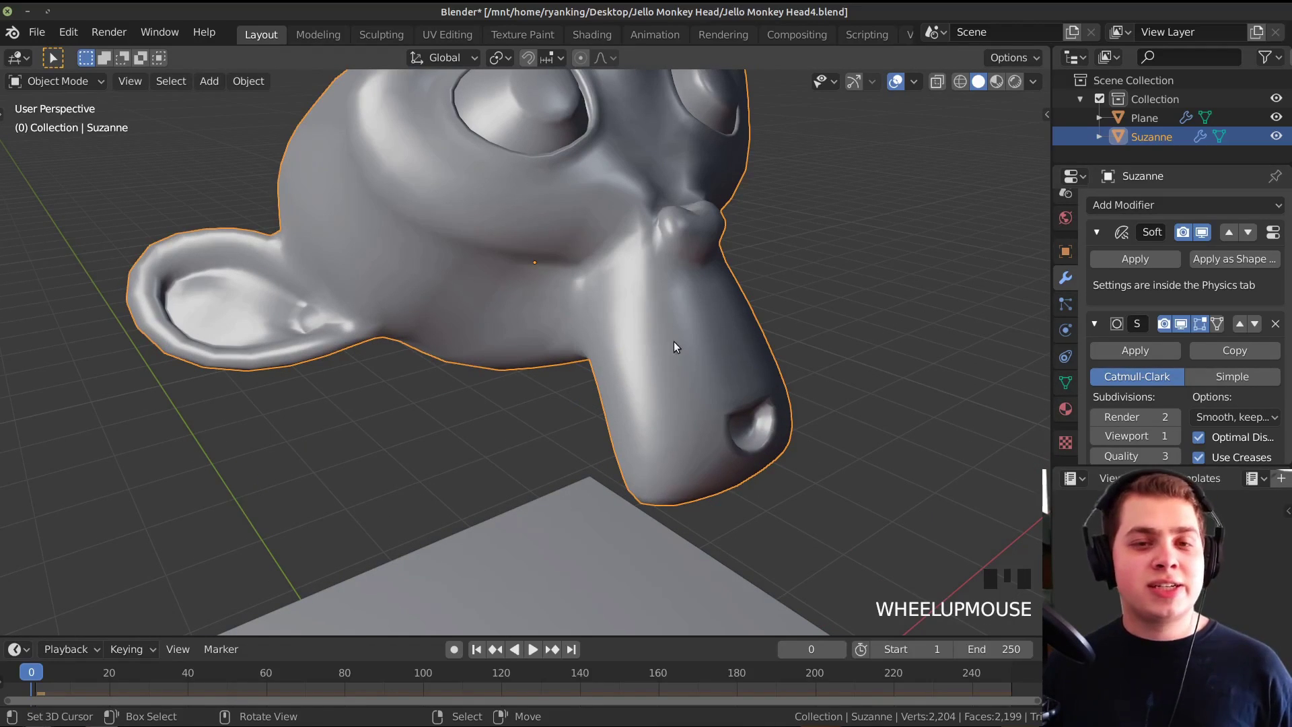
scroll(693, 328, "down", 2)
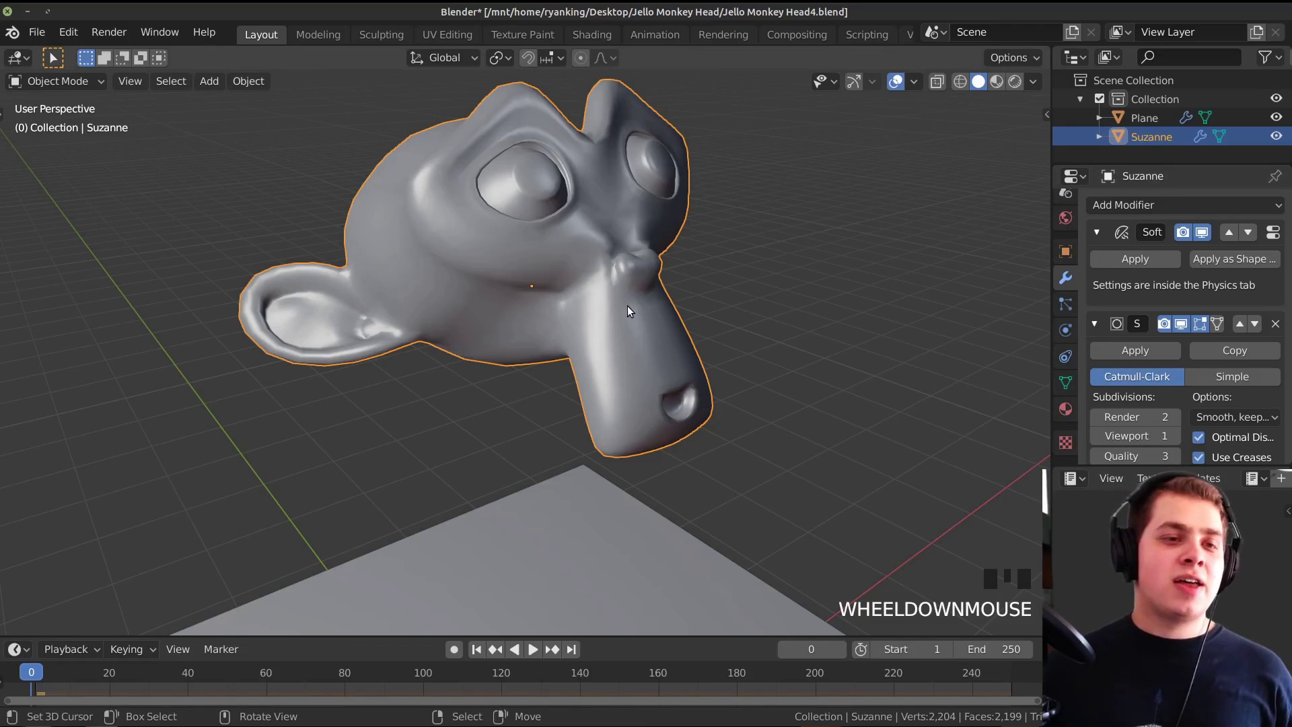
scroll(626, 309, "up", 2)
middle_click_drag(624, 305, 639, 300)
scroll(845, 332, "down", 2)
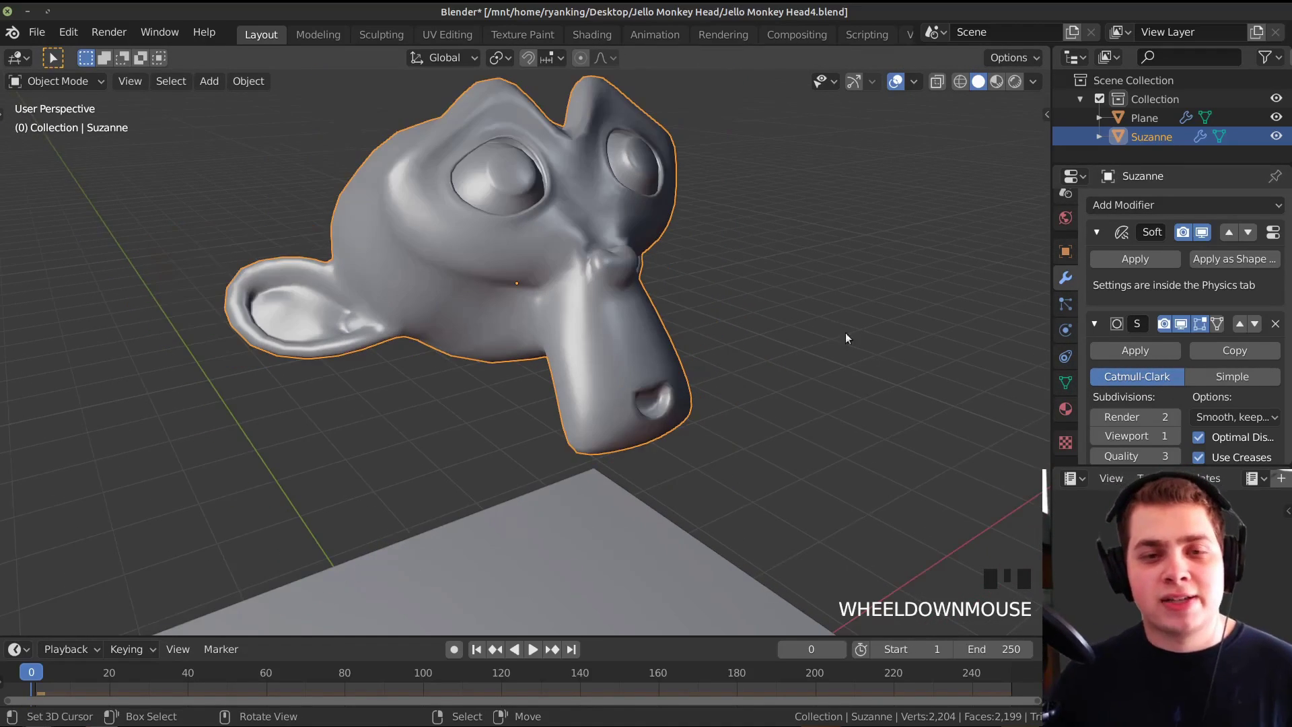
- Enable Stiffness within the Edges settings of the monkey head's soft body physics
left_click(1065, 330)
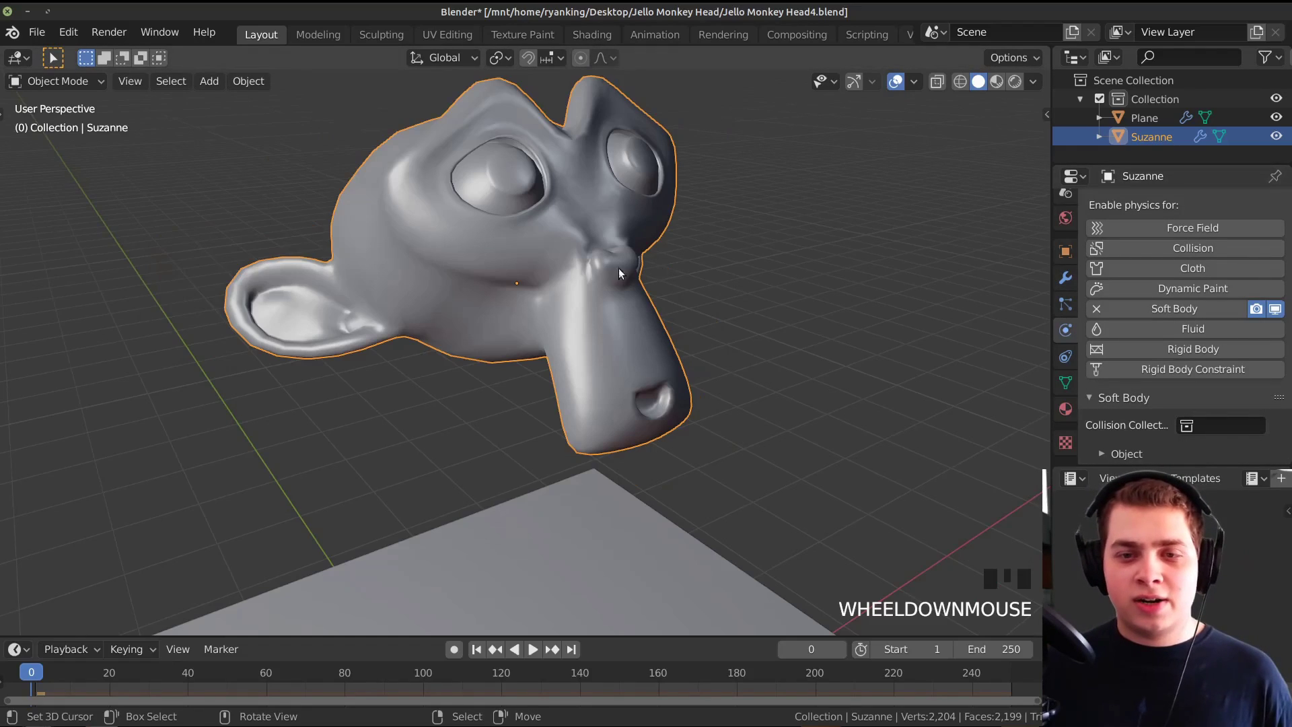
scroll(1161, 316, "down", 5)
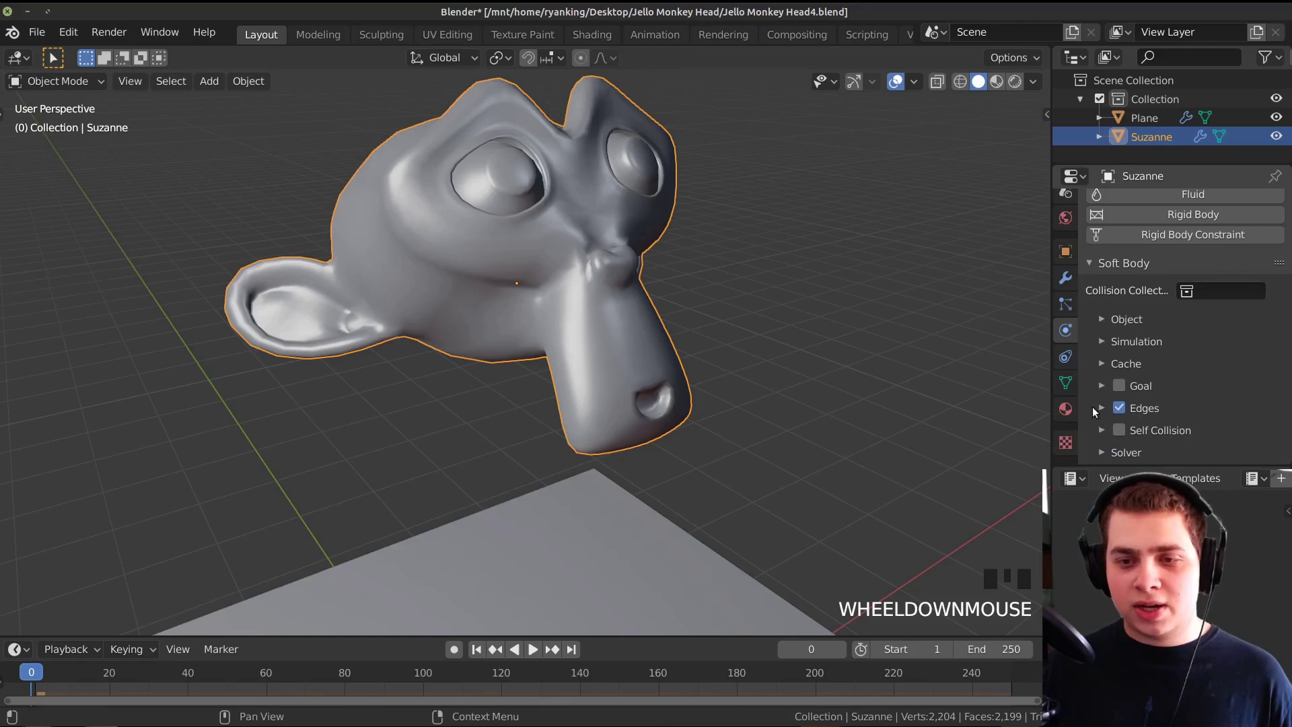
left_click(1101, 408)
scroll(1115, 393, "down", 8)
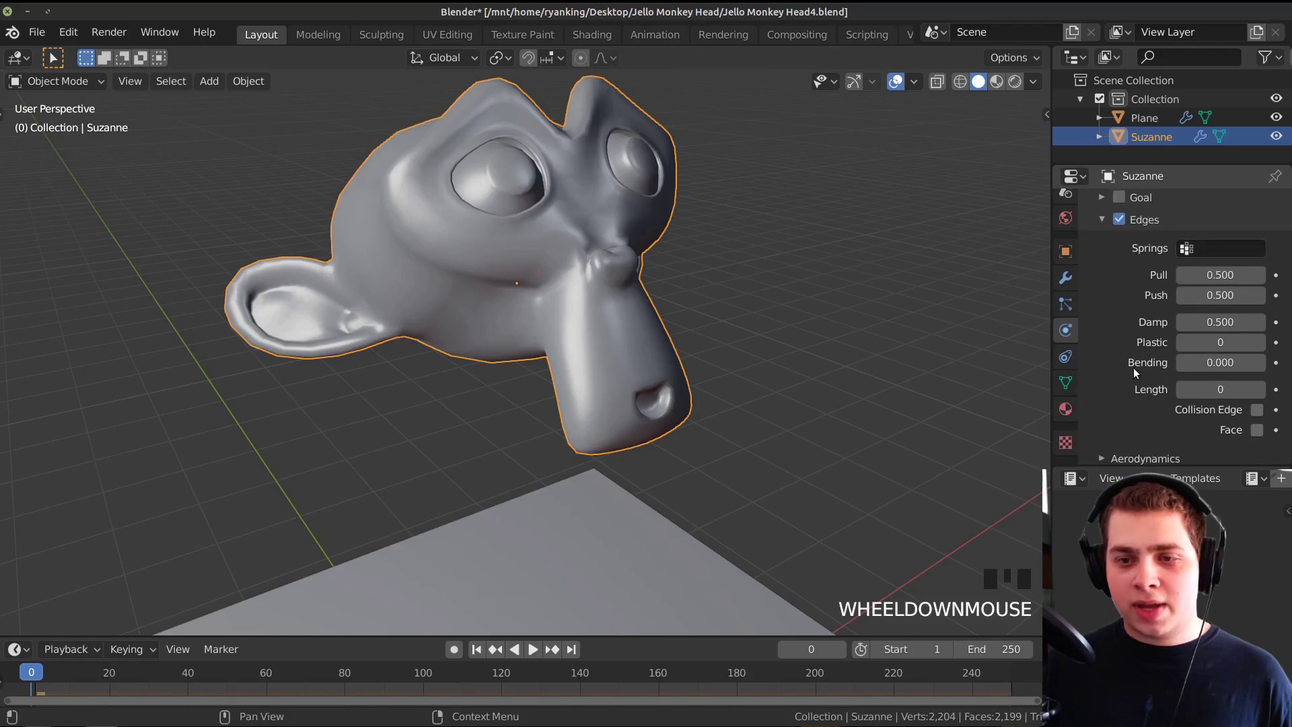
scroll(1110, 400, "down", 2)
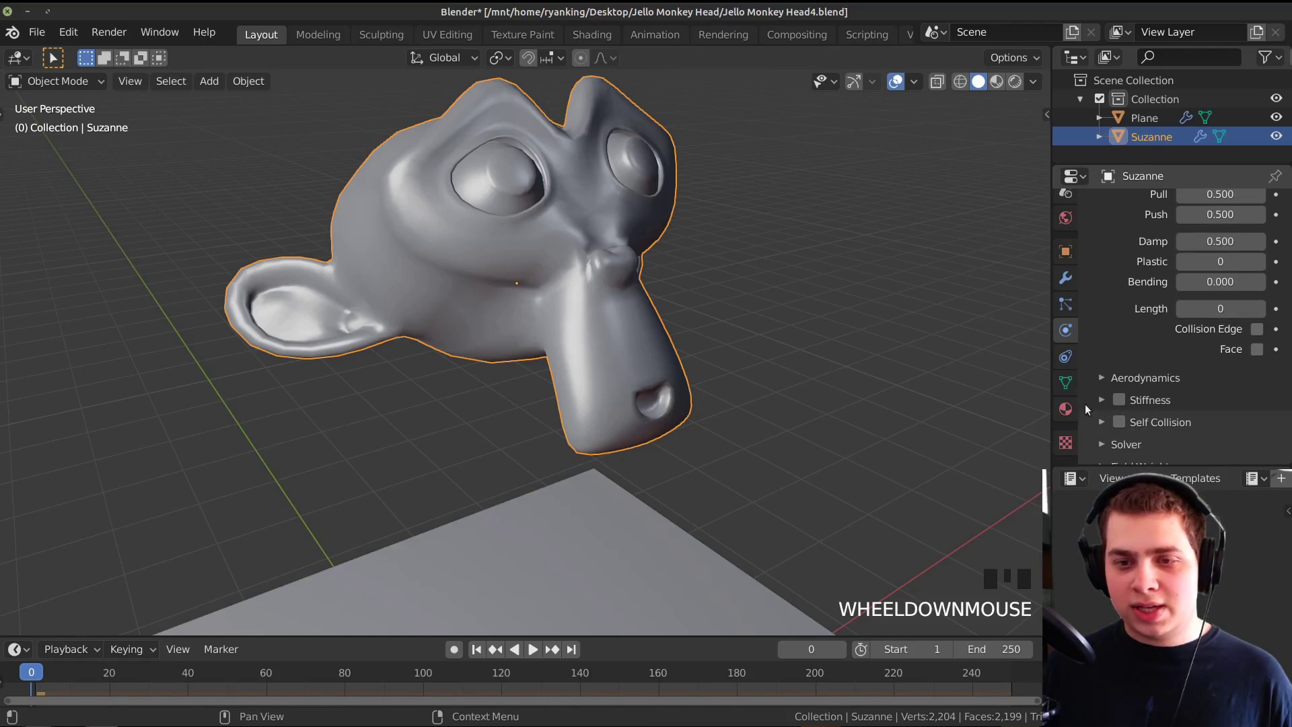
left_click(1119, 401)
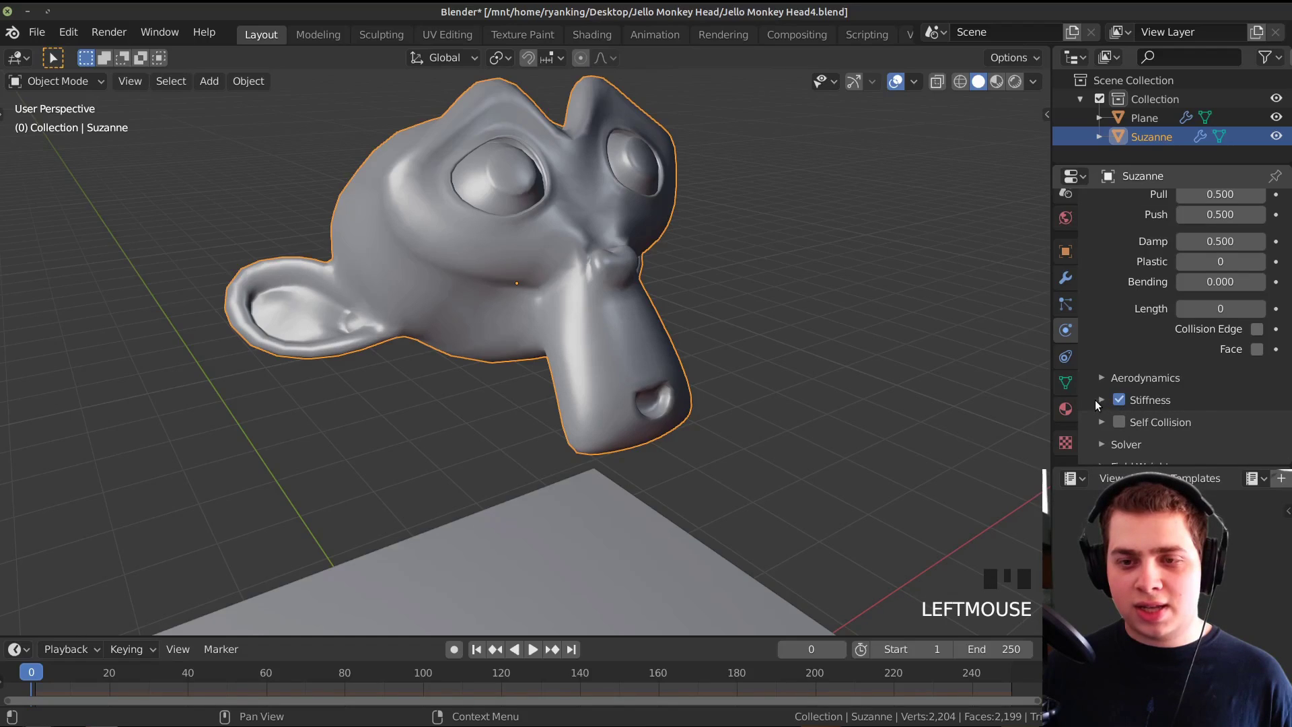
- Set the Bending value of the monkey head's soft body edges to 10
scroll(1164, 387, "up", 1)
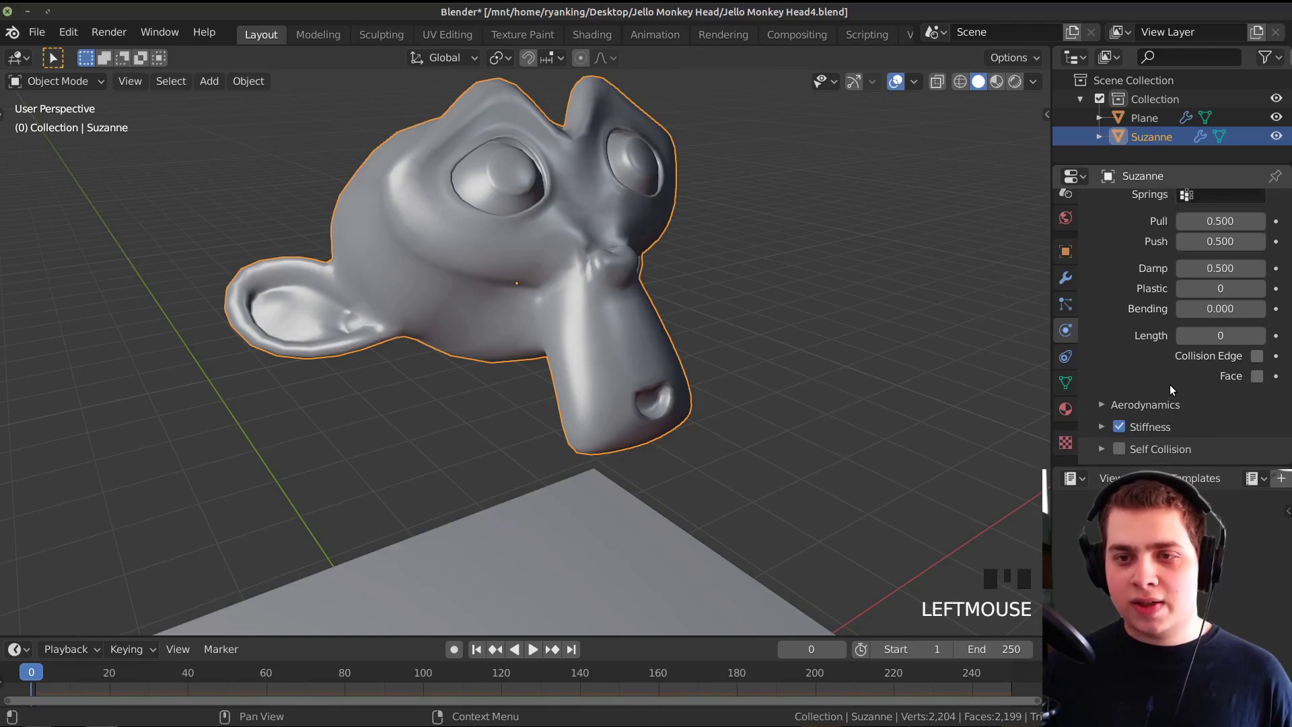
left_click(1212, 309)
type("10")
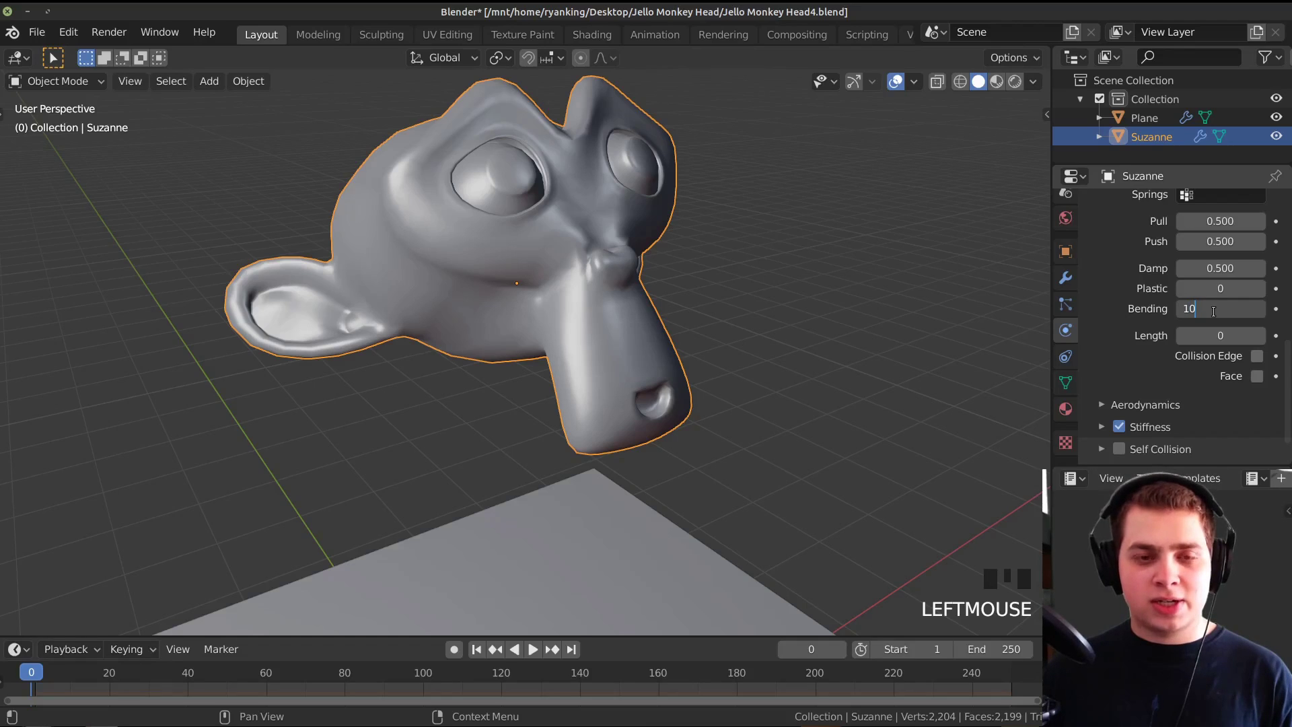
key("Return")
- Save the file and play the animation to check the soft body's shape on impact with the plane
scroll(499, 344, "down", 2)
middle_click_drag(499, 344, 679, 526)
key("ctrl+s")
scroll(603, 324, "down", 4)
key("space")
middle_click_drag(639, 473, 736, 394, "shift")
scroll(688, 401, "up", 2)
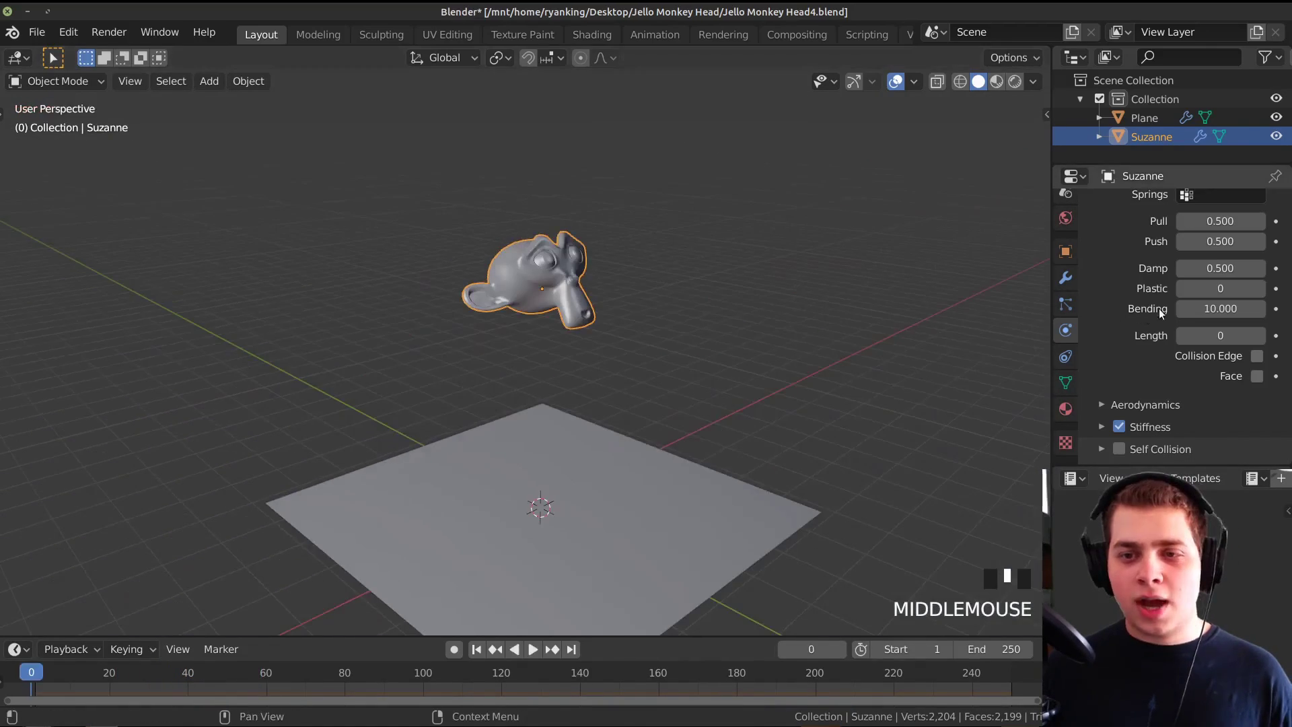
- Set the Bending value of the monkey head's soft body edges to 5
left_click(1221, 308)
type("5")
left_click(574, 360)
- Play the animation to observe how the head bounces with the new bending value, and return to frame 0
middle_click_drag(574, 360, 621, 362, "shift")
scroll(605, 340, "up", 3)
key("space")
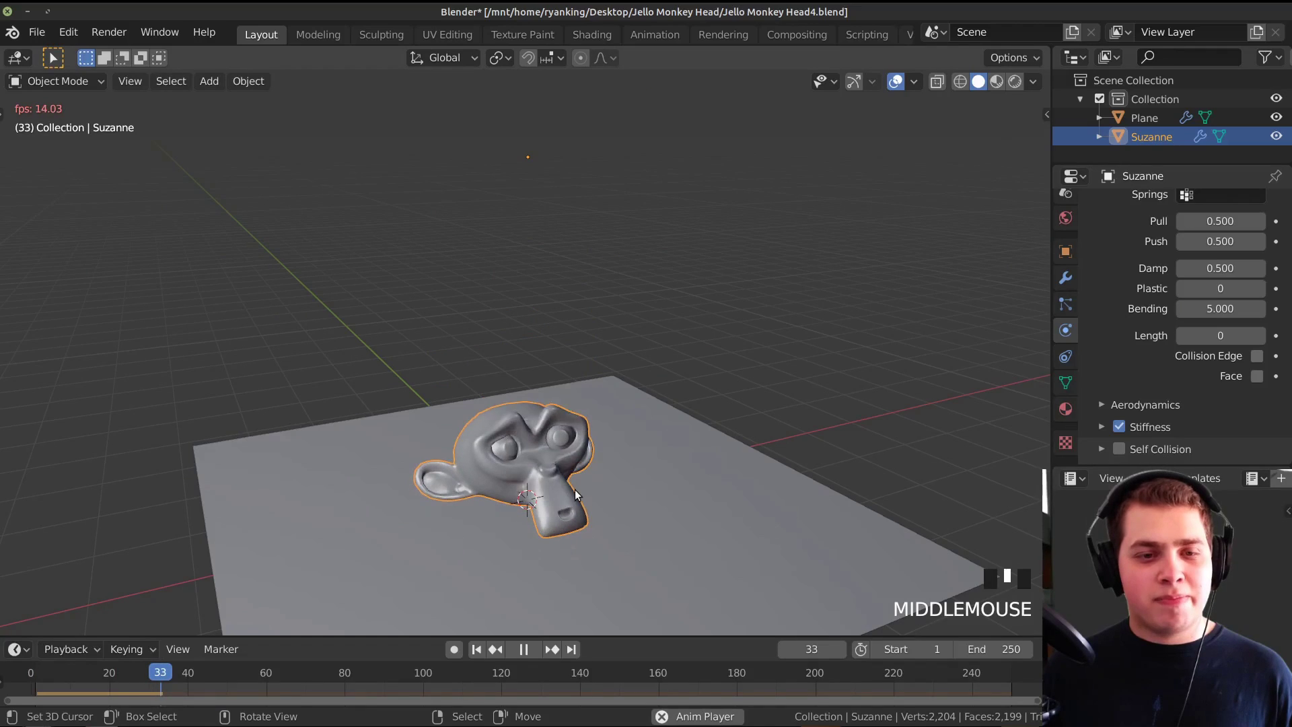
middle_click_drag(566, 459, 601, 466)
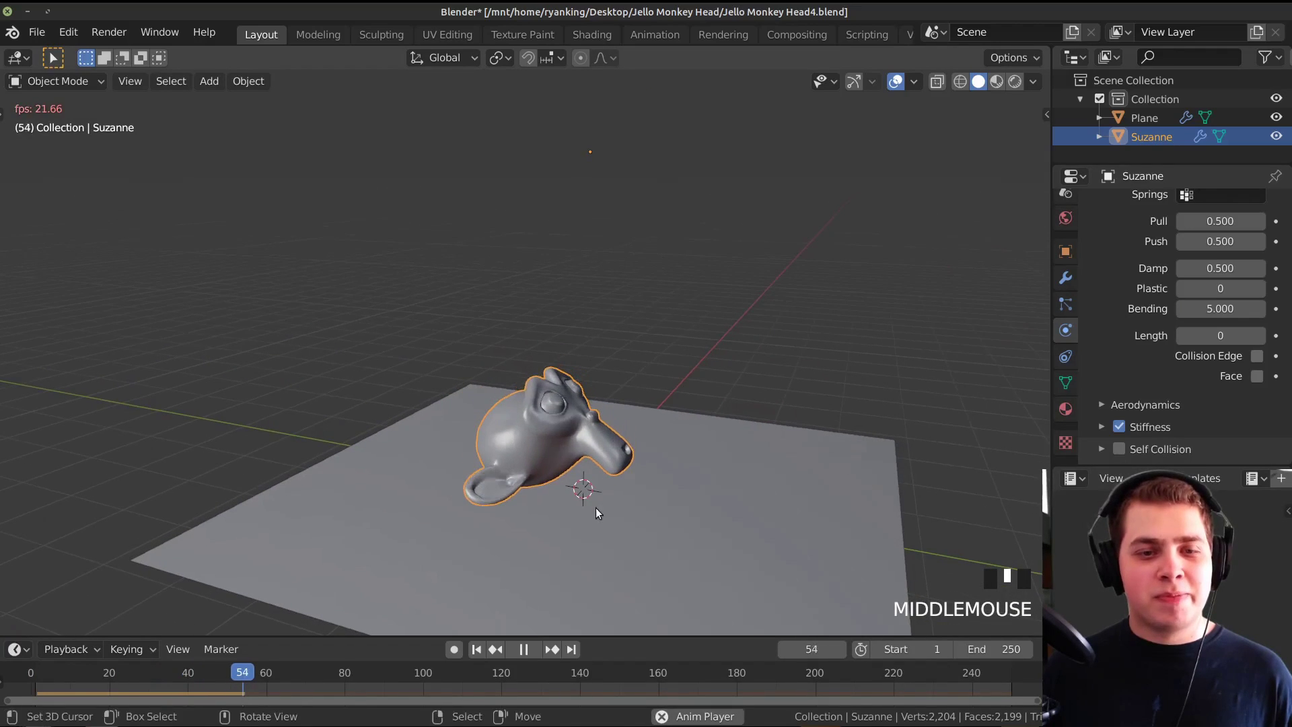
scroll(587, 506, "up", 2)
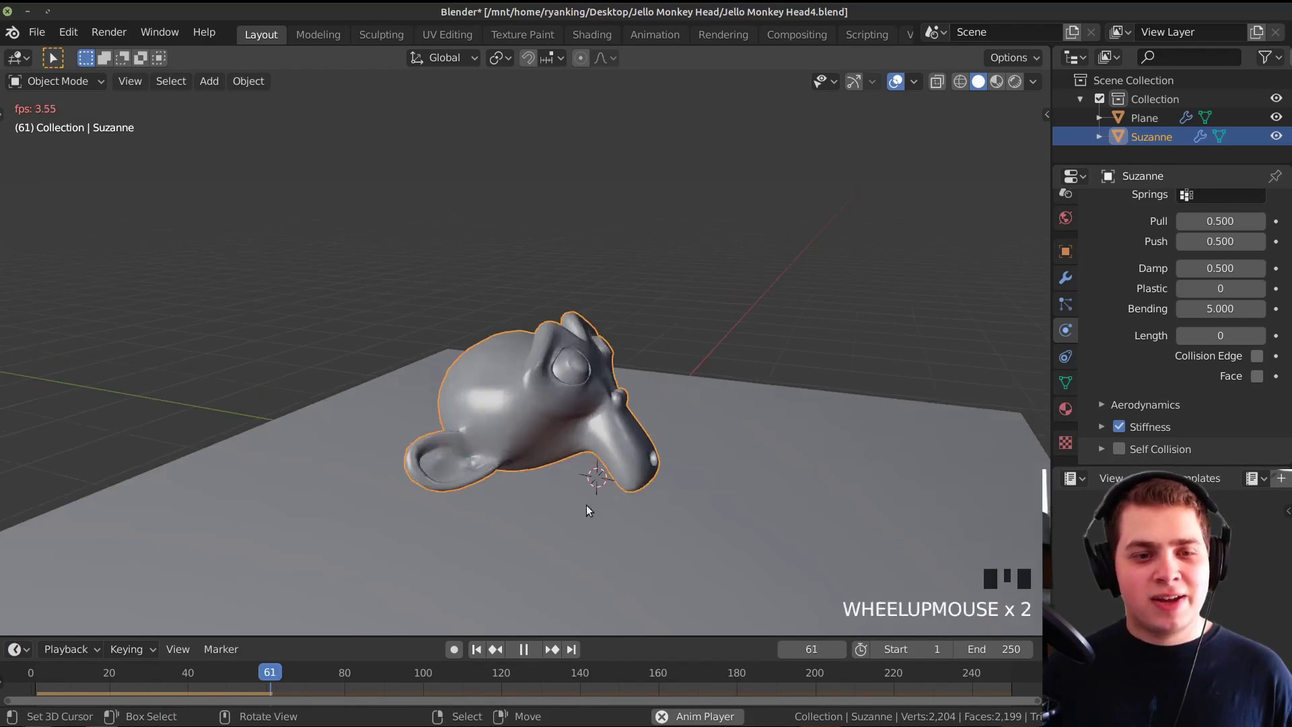
key("space")
left_click_drag(254, 686, 31, 680)
- Rotate the monkey head about 44 degrees around the global X axis above the plane
scroll(474, 250, "down", 3)
middle_click_drag(475, 250, 645, 285)
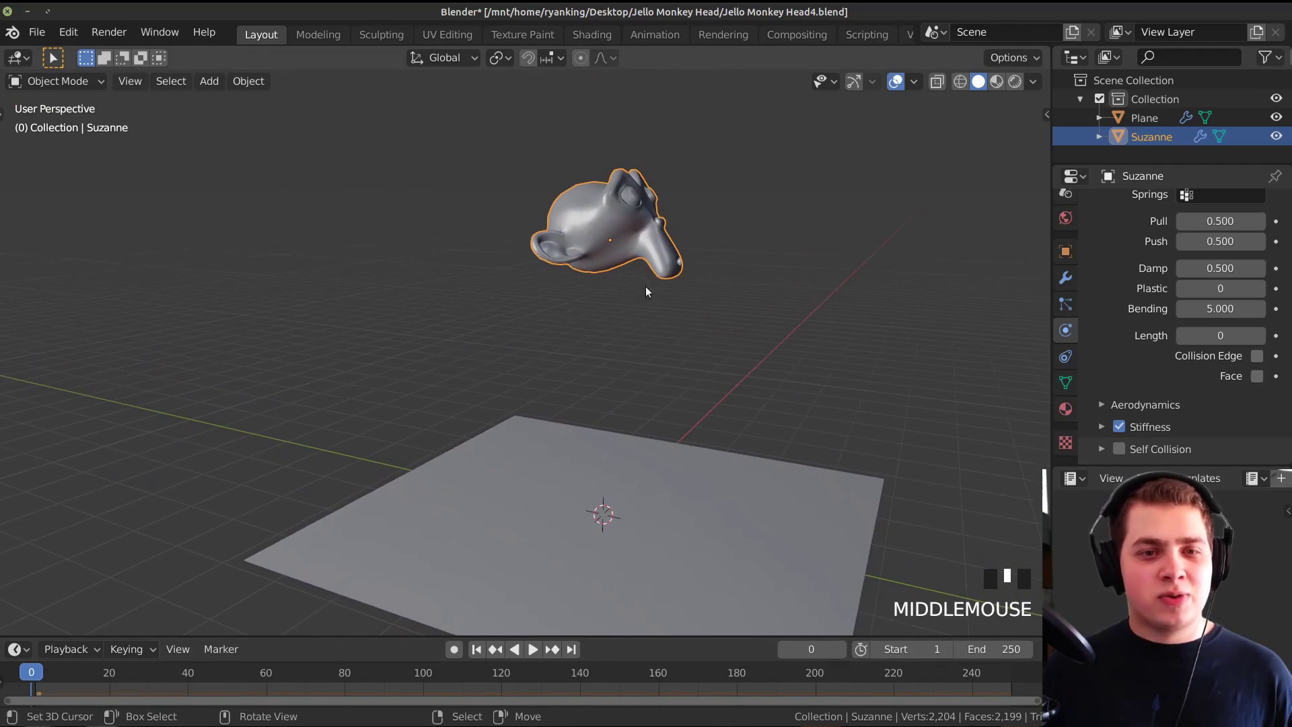
key("r")
key("x")
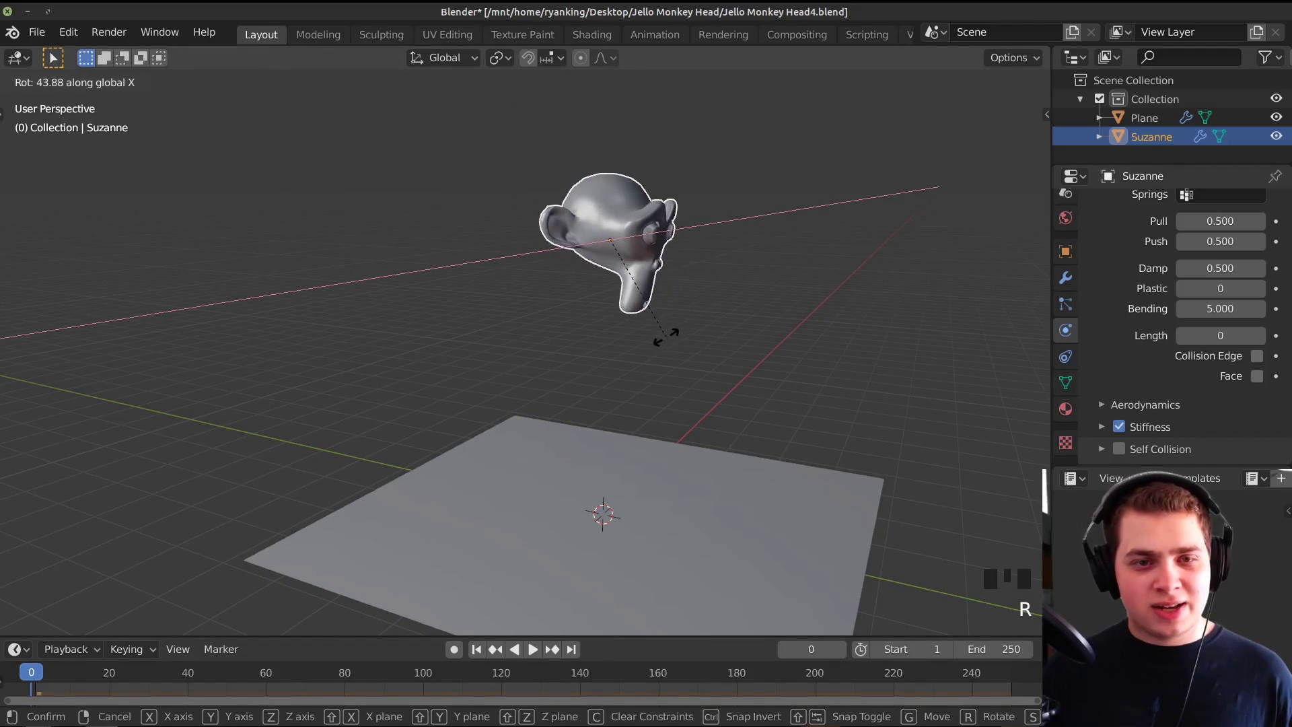
left_click(666, 343)
- Play the simulation to observe how the rotated head tumbles on the plane, and return to frame 0
middle_click_drag(666, 343, 692, 286, "shift")
key("space")
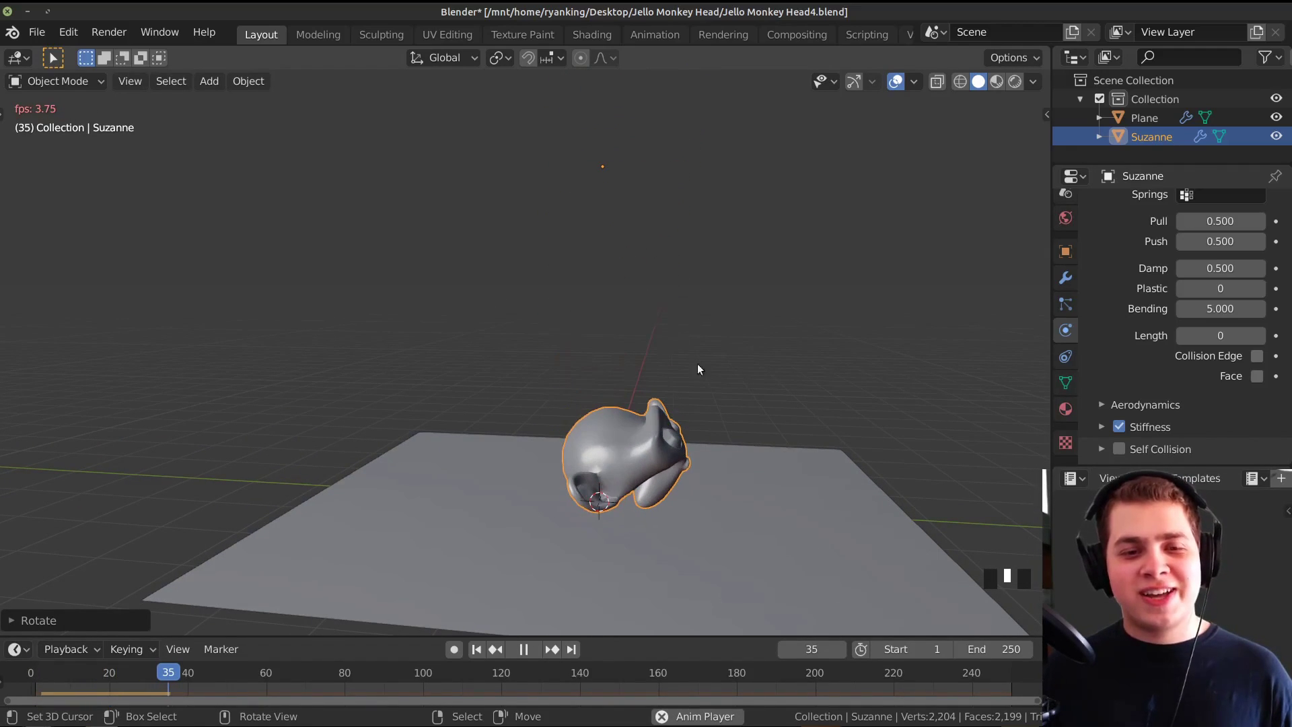
middle_click_drag(697, 363, 754, 456, "shift")
scroll(729, 444, "up", 2)
scroll(730, 445, "up", 1)
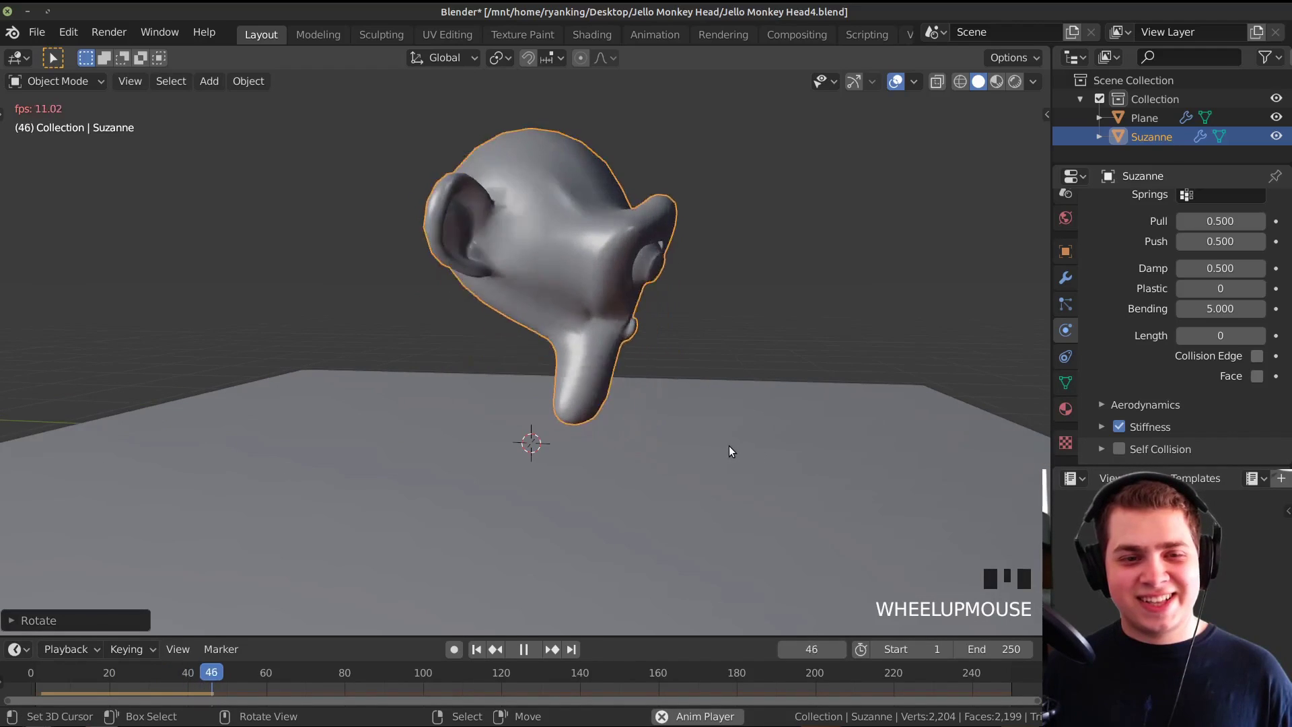
middle_click_drag(727, 433, 684, 422)
scroll(684, 422, "down", 1)
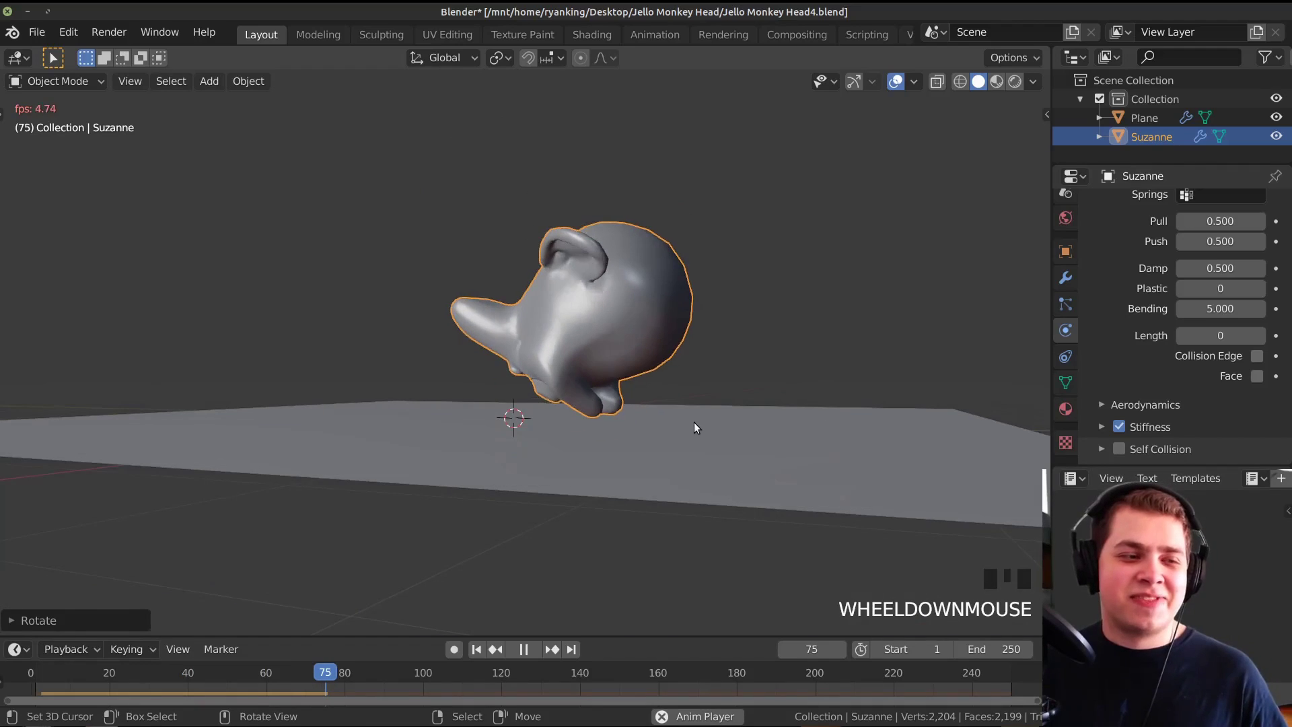
key("Escape")
- Rotate the monkey head back around the global X axis so its face tilts upward
middle_click_drag(659, 356, 668, 341, "shift")
scroll(706, 330, "up", 2)
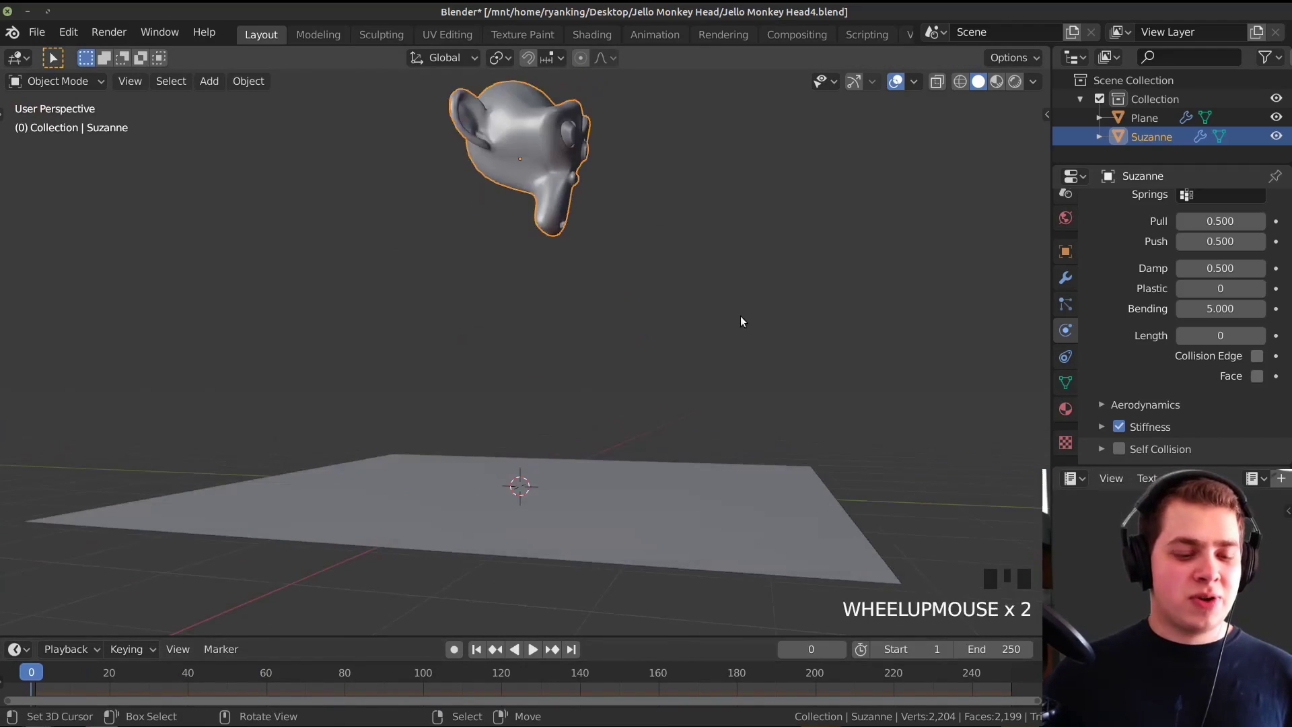
key("r")
key("x")
left_click(769, 619)
- Play the simulation to check how the upward-tilted head lands and bounces, and return to frame 0
key("space")
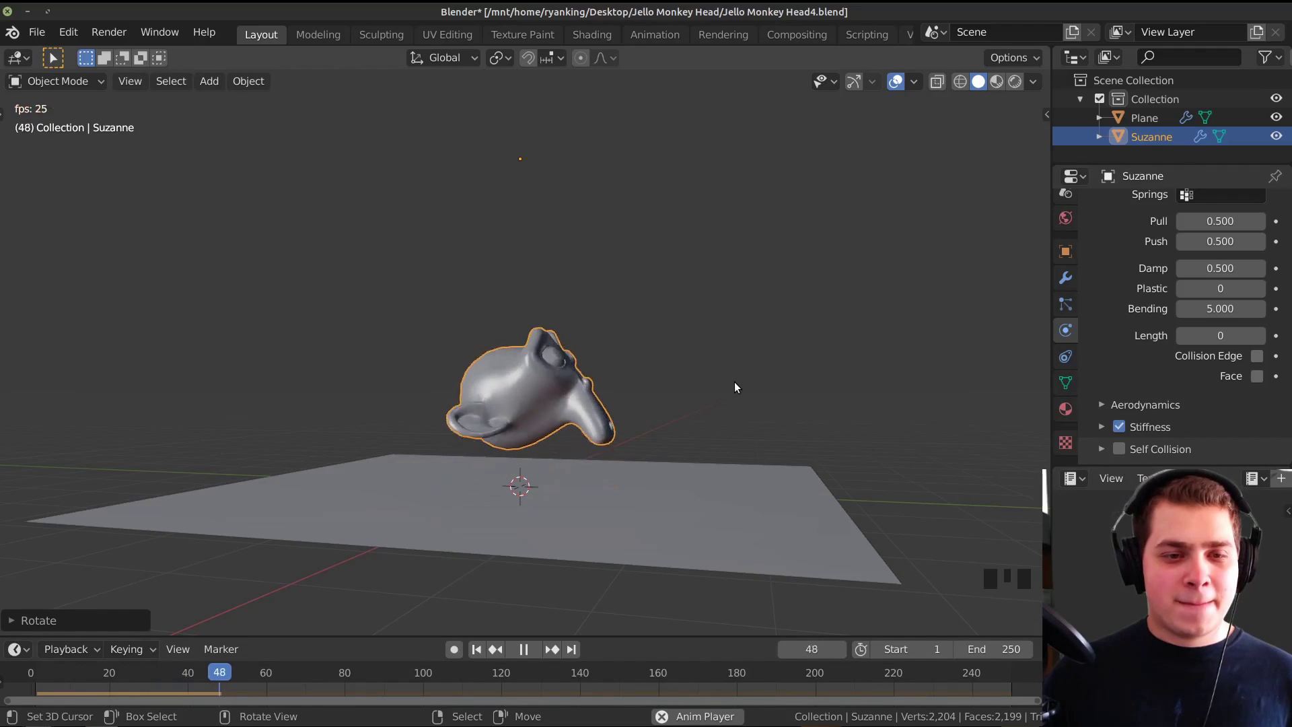
middle_click_drag(611, 401, 707, 401)
key("space")
scroll(706, 376, "up", 3)
left_click_drag(202, 683, 11, 687)
- Set the monkey head's soft body simulation speed to 2
scroll(649, 393, "down", 3)
middle_click_drag(649, 393, 675, 471, "shift")
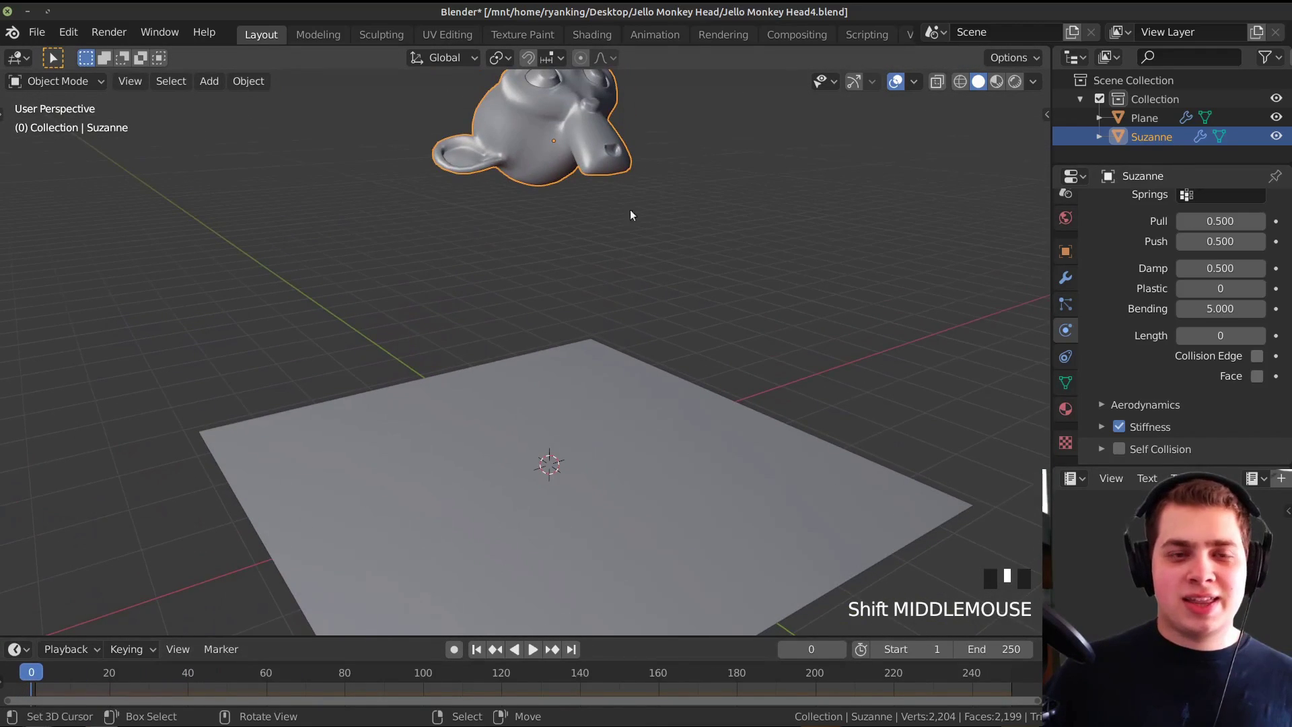
middle_click_drag(630, 208, 664, 228, "shift")
scroll(1160, 295, "up", 2)
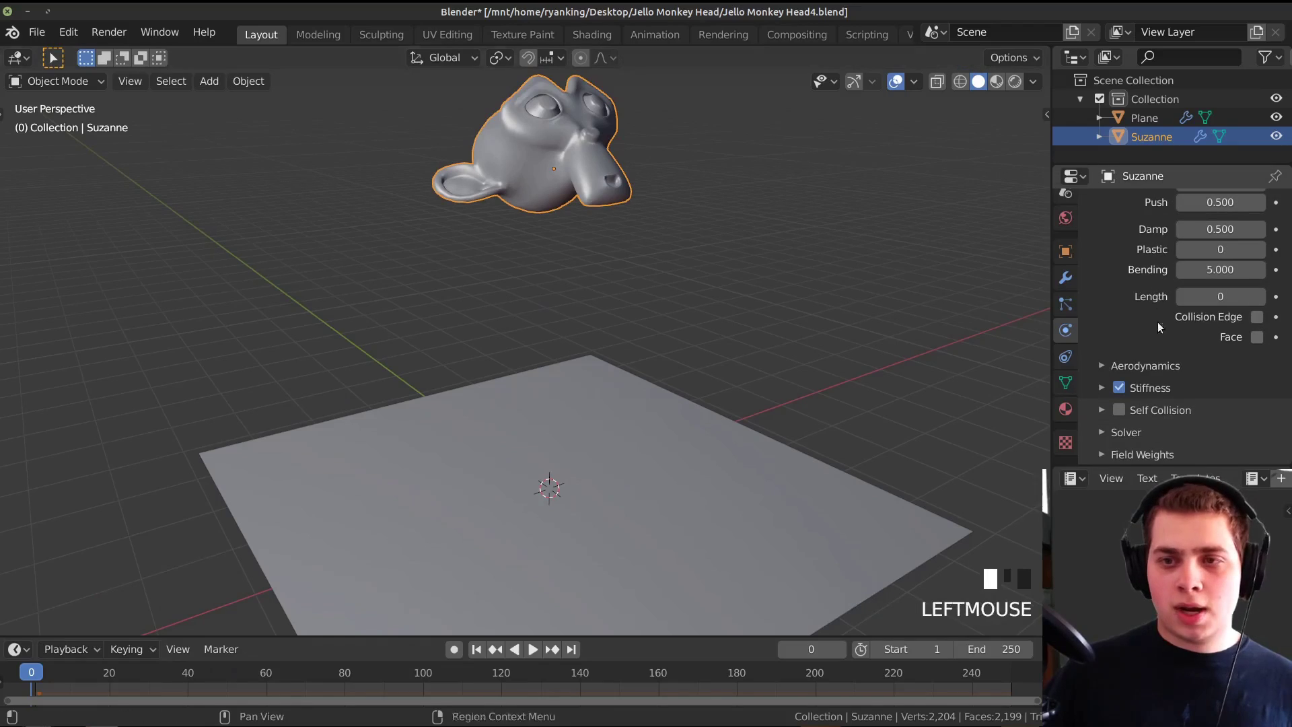
scroll(1178, 309, "up", 5)
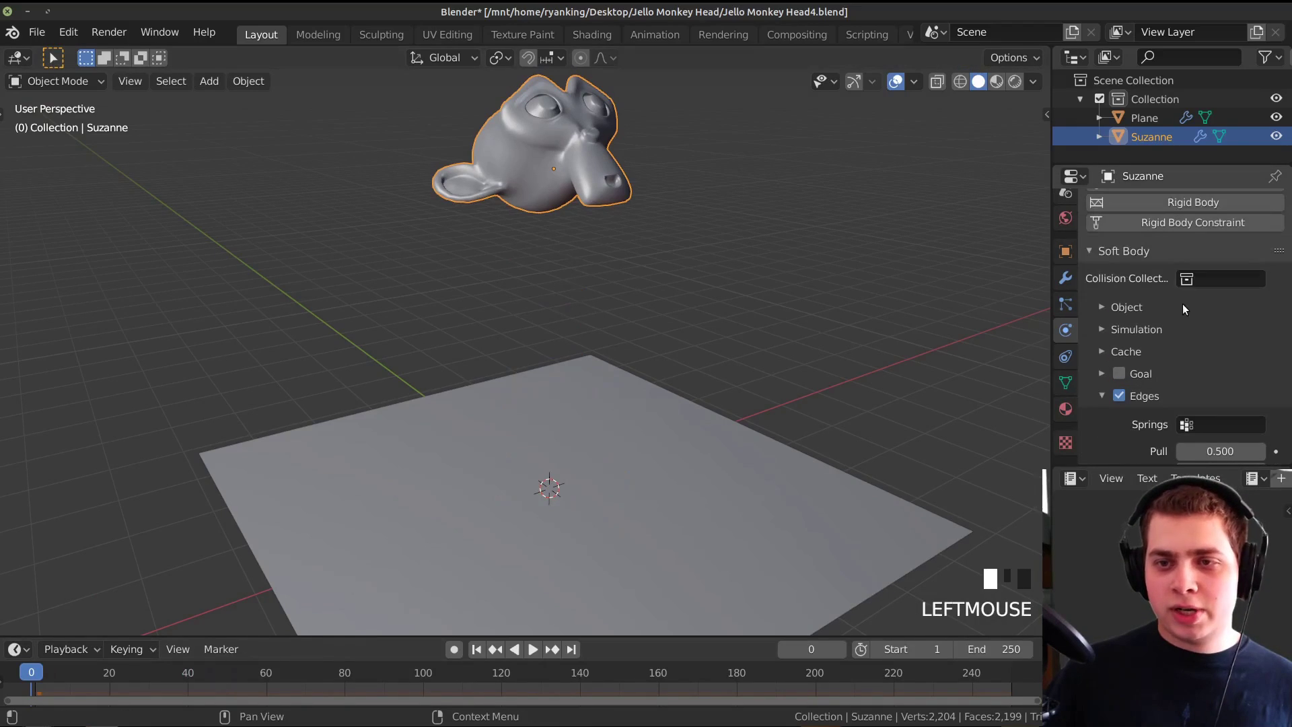
left_click(1100, 329)
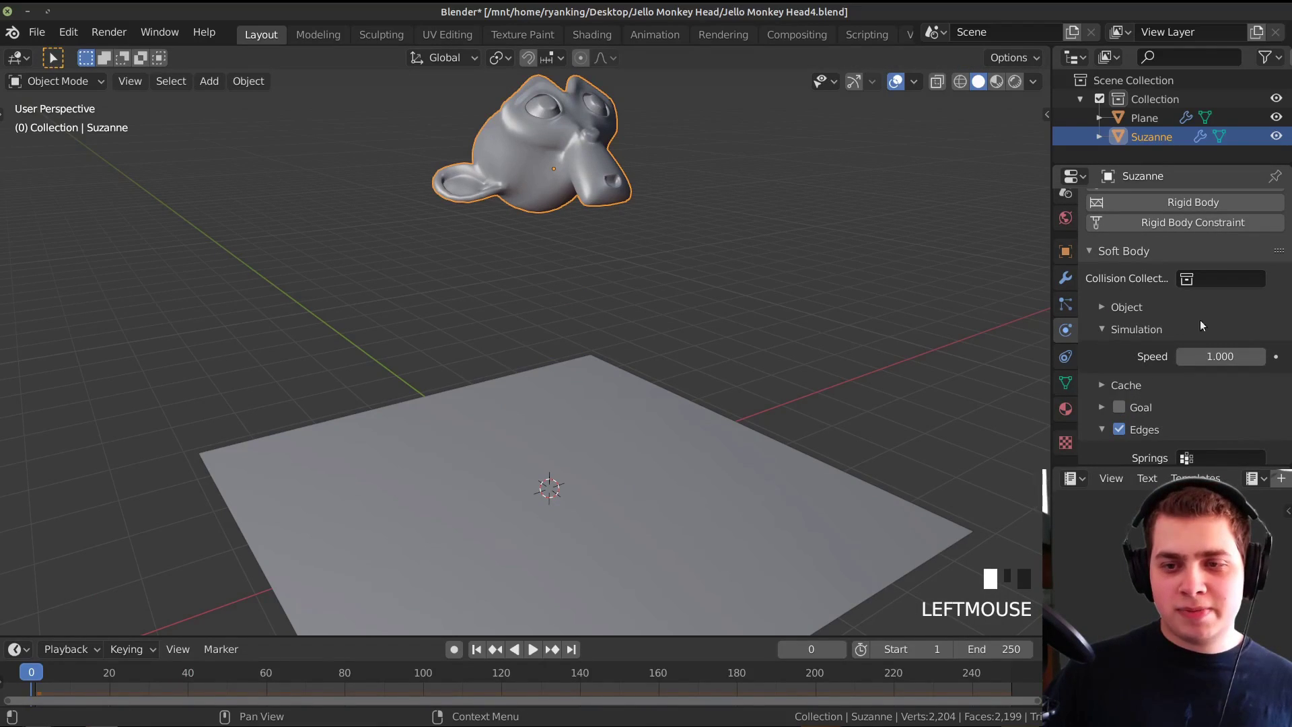
left_click(1231, 355)
type("1.0")
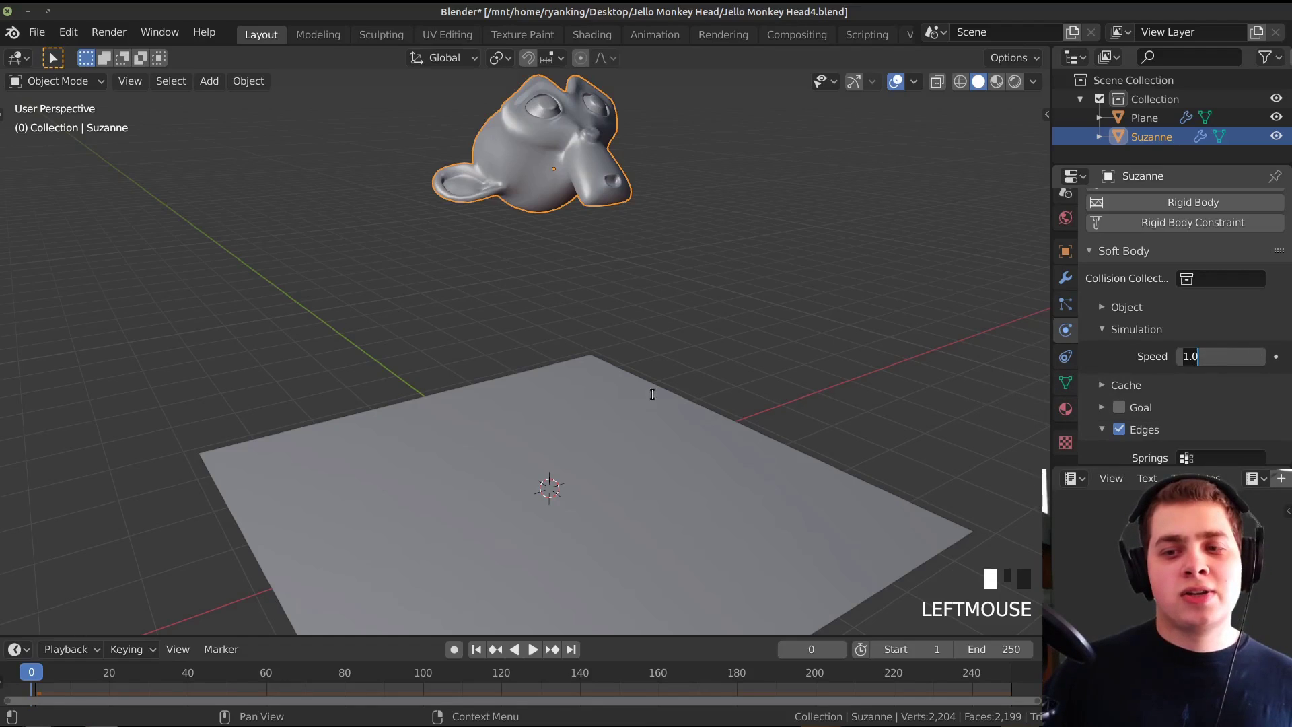
left_click(706, 380)
- Play the faster simulation to examine the fall and bounce, and return to frame 0
key("space")
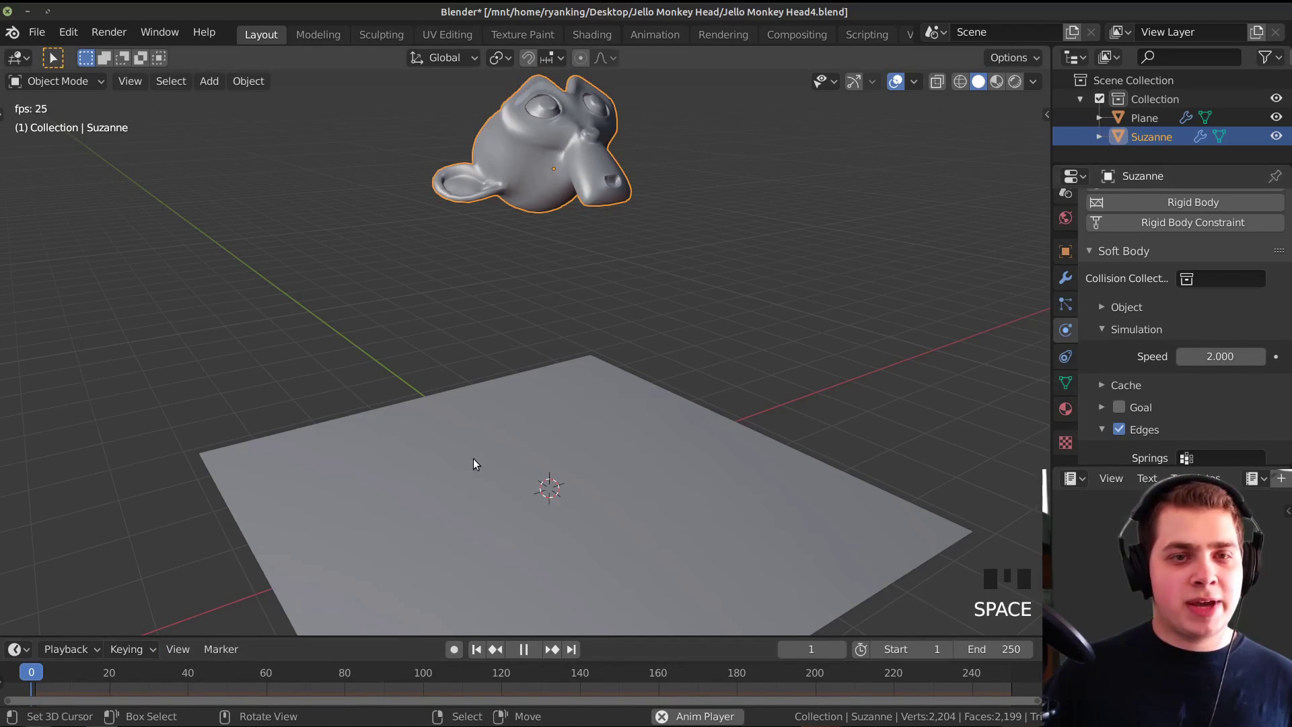
middle_click_drag(473, 459, 459, 439, "shift")
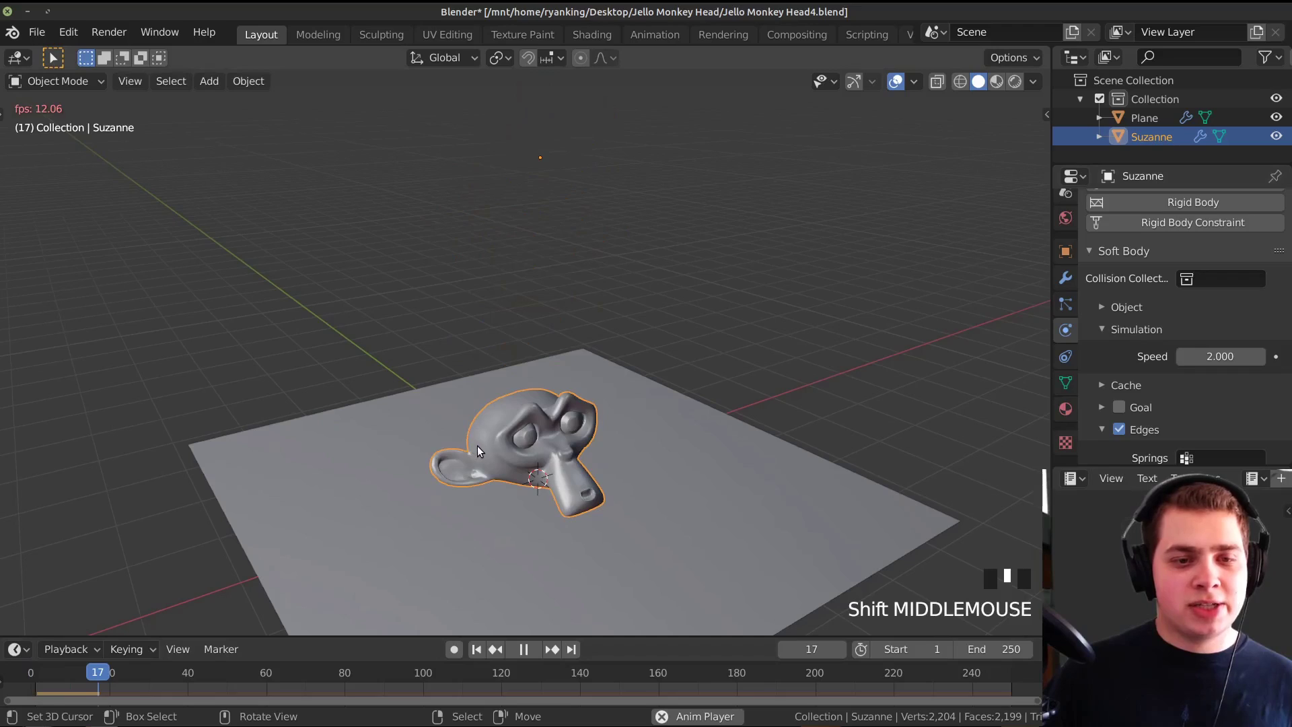
key("space")
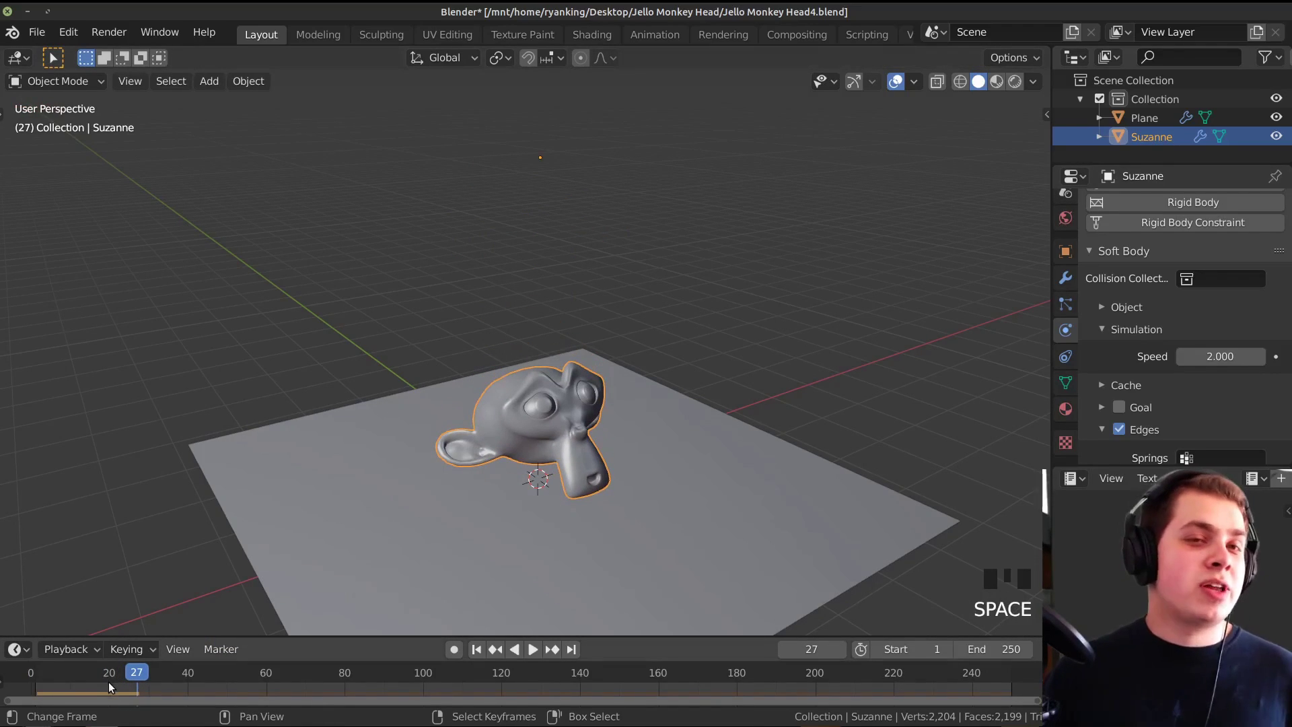
left_click_drag(94, 687, 31, 688)
- Set the monkey head's soft body simulation speed to 0.4
left_click(1211, 363)
type("2.0")
key("BackSpace")
key("BackSpace")
key("BackSpace")
type("0.4")
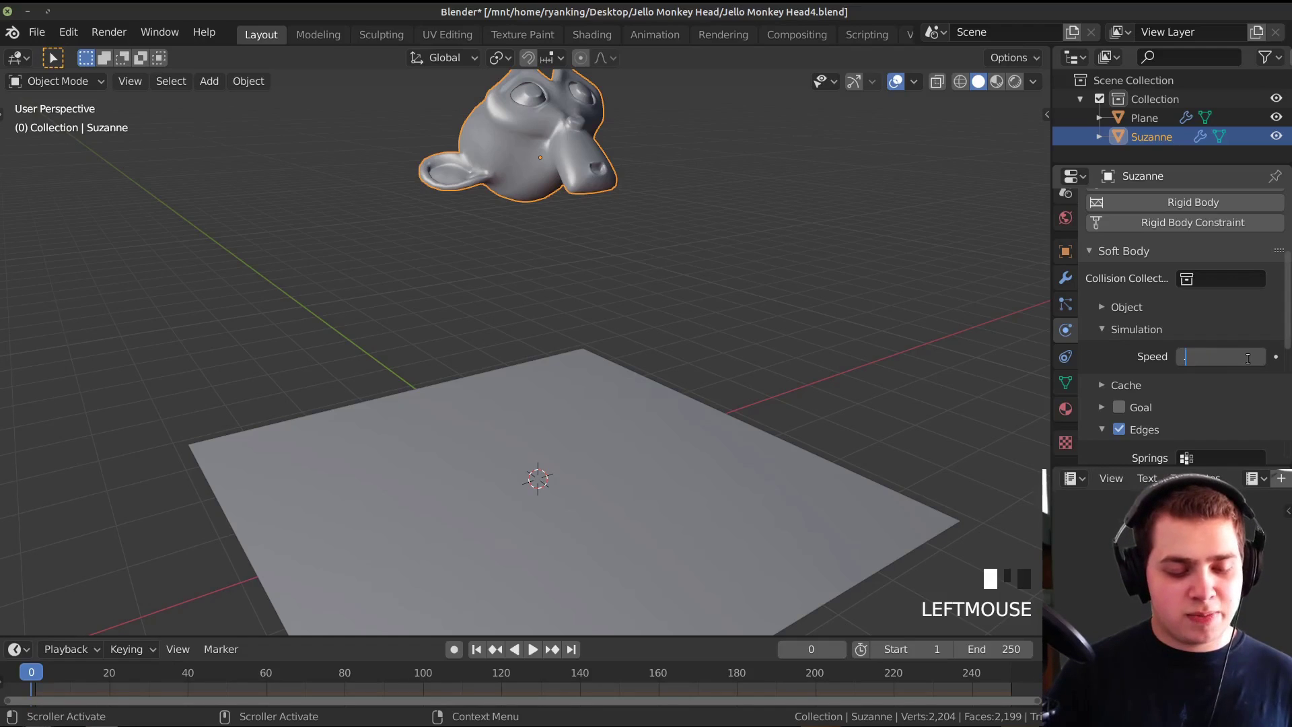
left_click(990, 346)
- Play the slowed simulation and examine the head's jiggle on the plane up close
middle_click_drag(990, 343, 644, 375)
key("space")
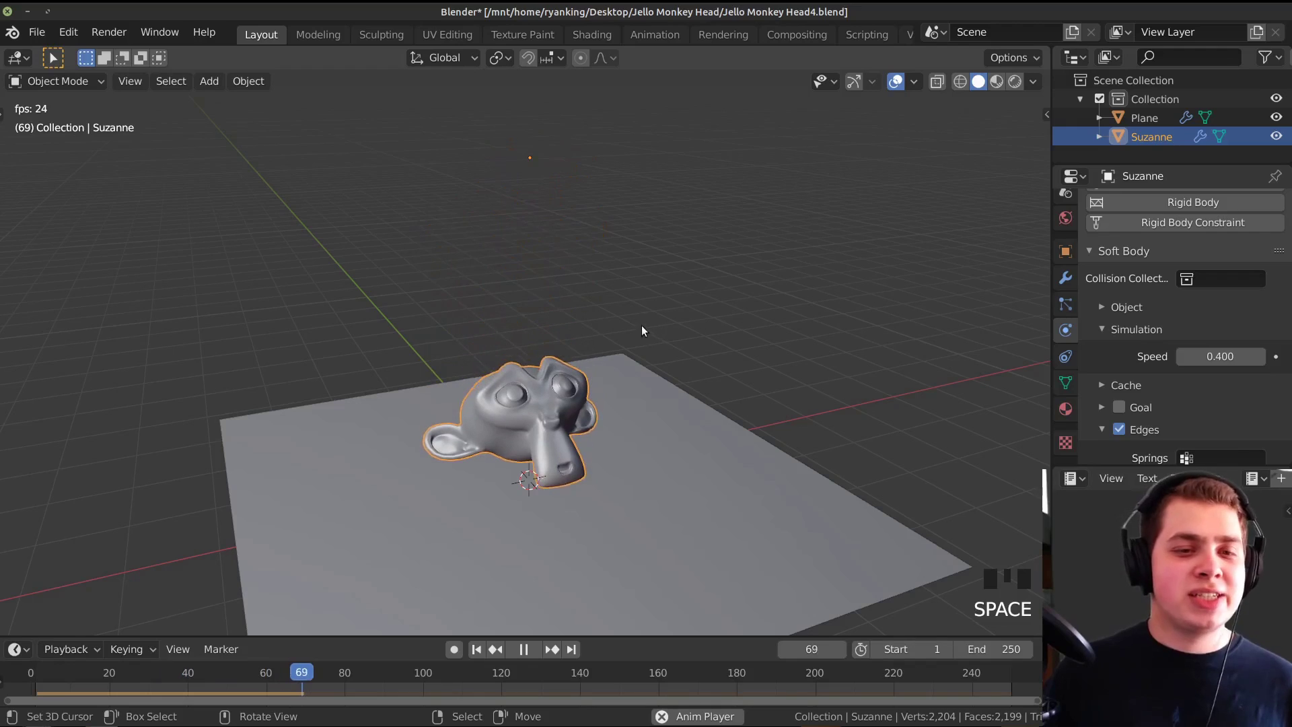
scroll(583, 414, "up", 1)
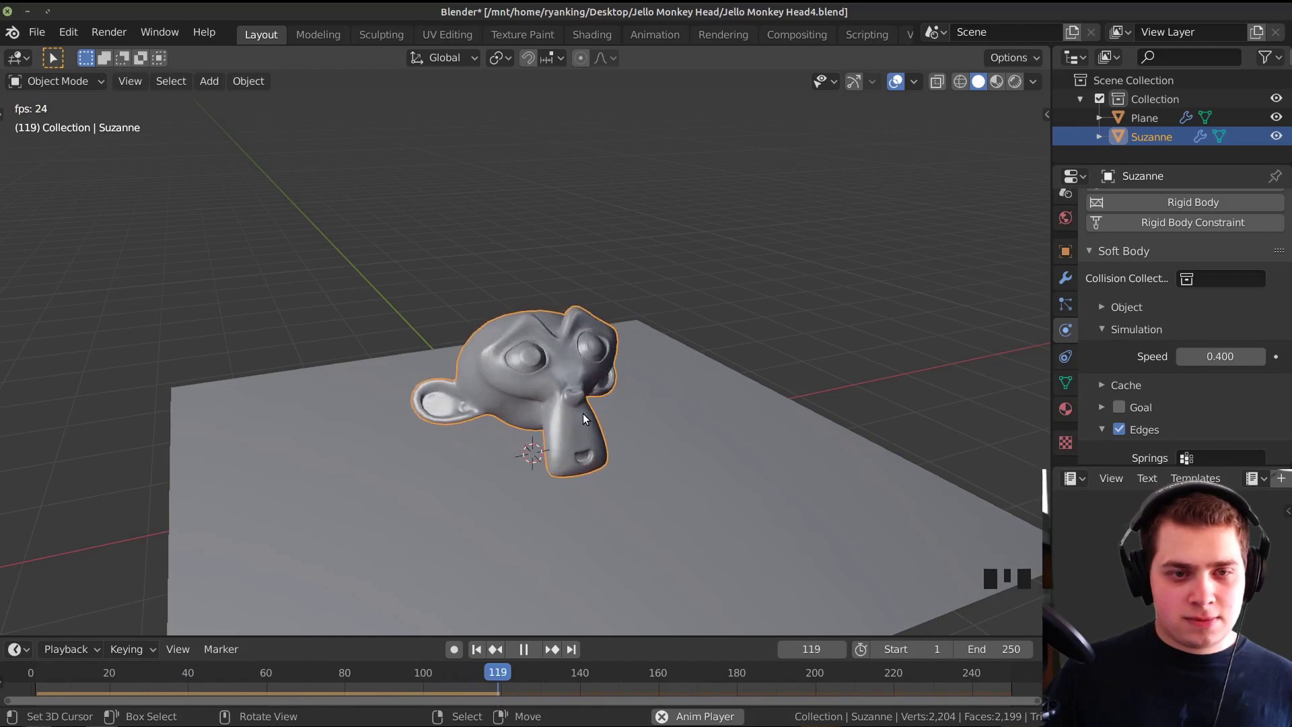
scroll(583, 418, "up", 1)
middle_click_drag(583, 419, 567, 470, "shift")
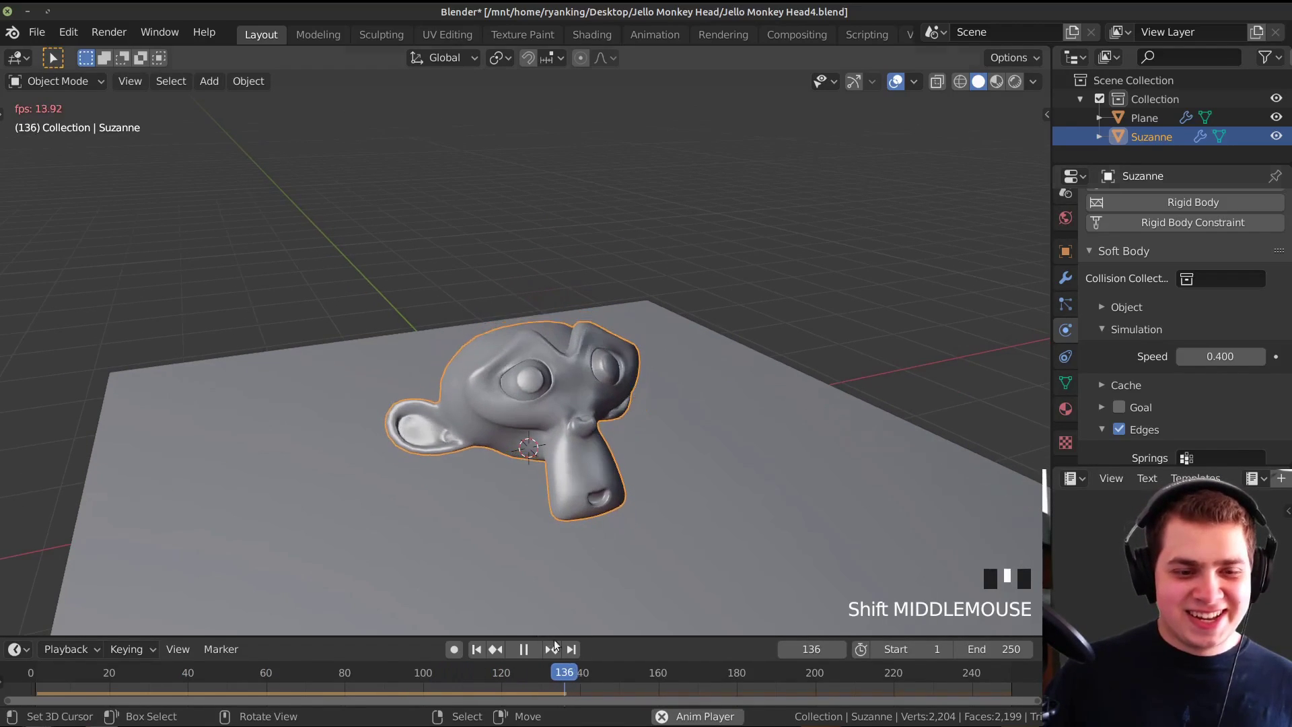
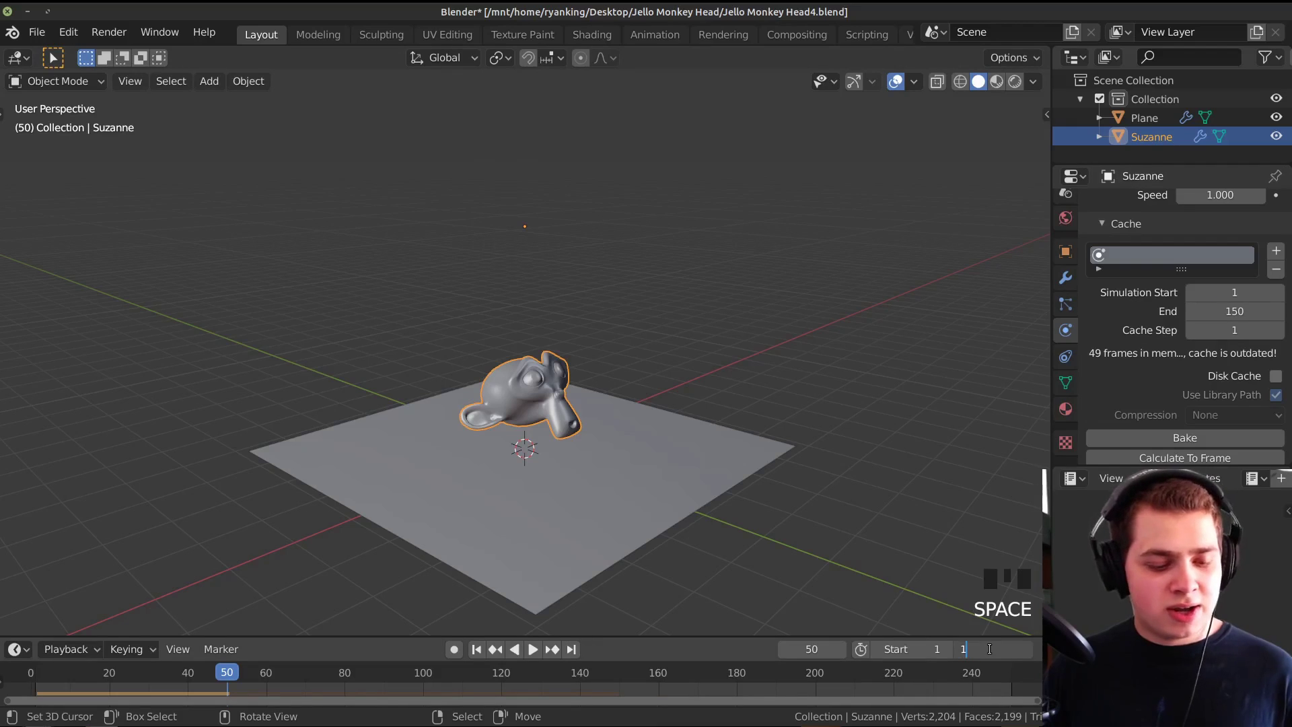
- Set the scene's end frame to 150
key("Return")
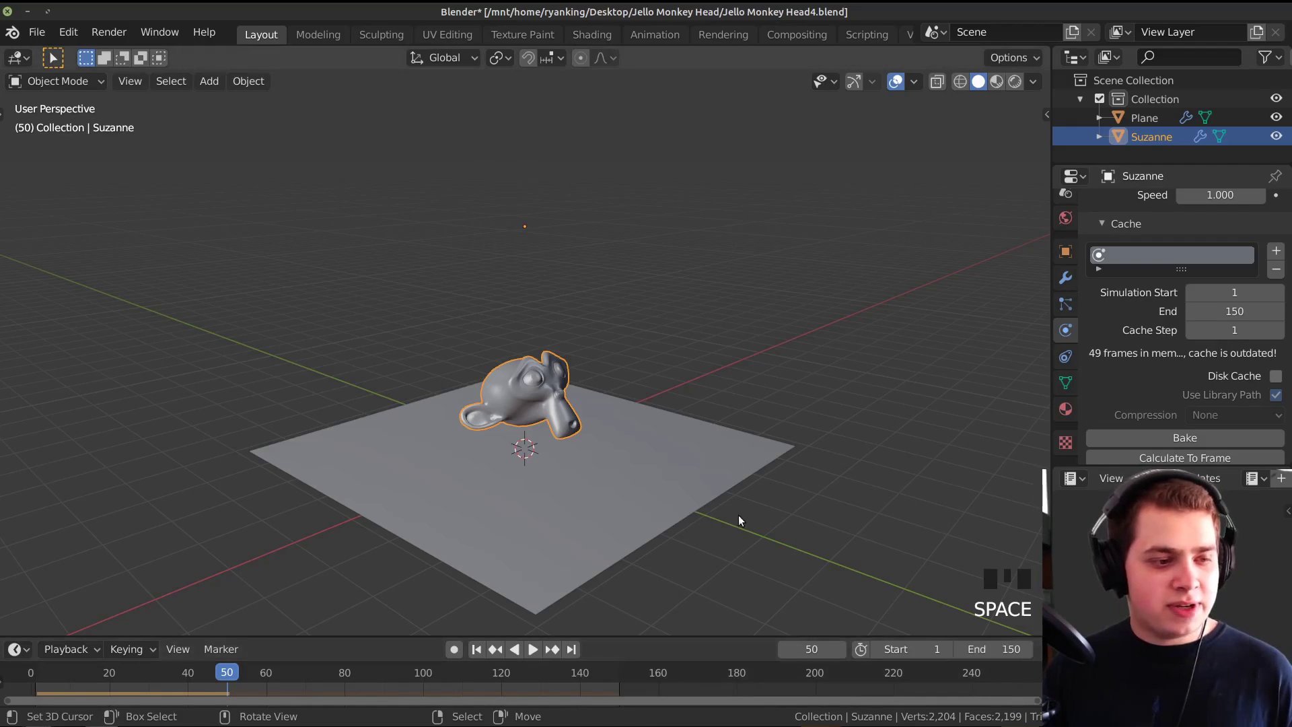
middle_click_drag(783, 421, 626, 376)
scroll(720, 402, "up", 3)
- Save the file and bake the monkey head's soft body simulation for frames 1 to 150
scroll(1153, 384, "down", 2)
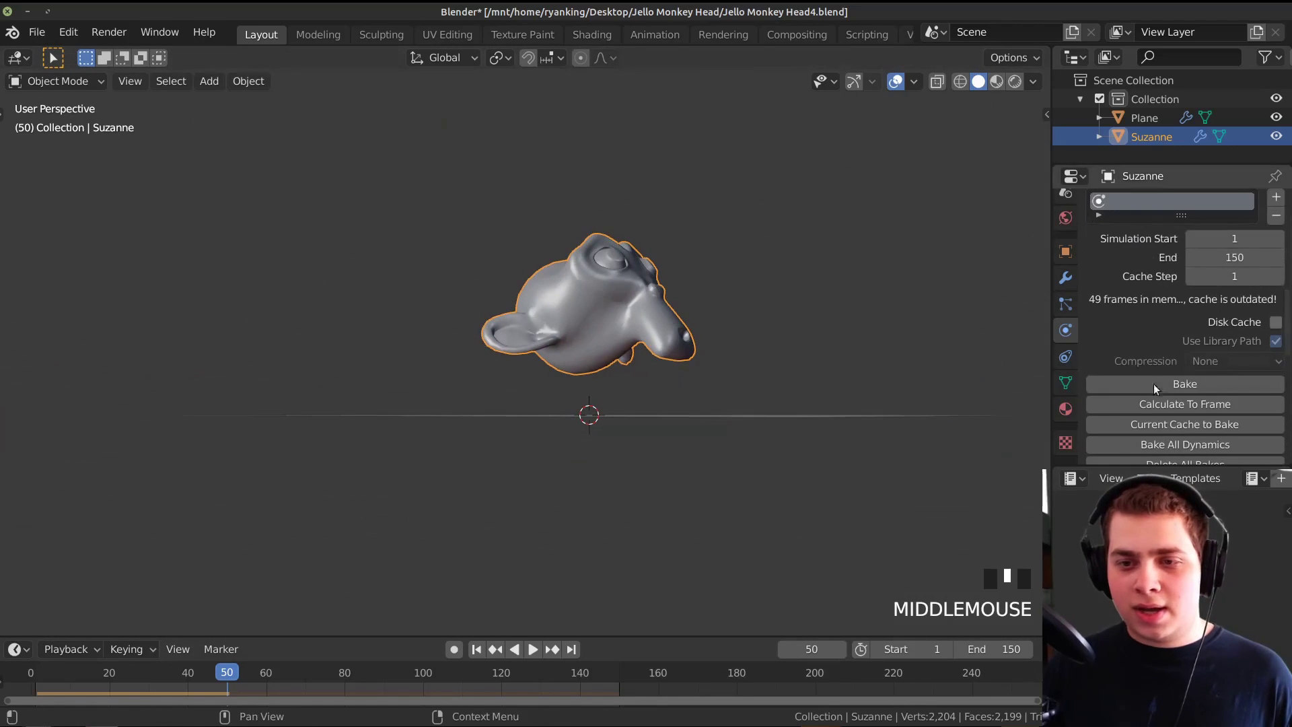
middle_click_drag(431, 283, 426, 321)
left_click(37, 32)
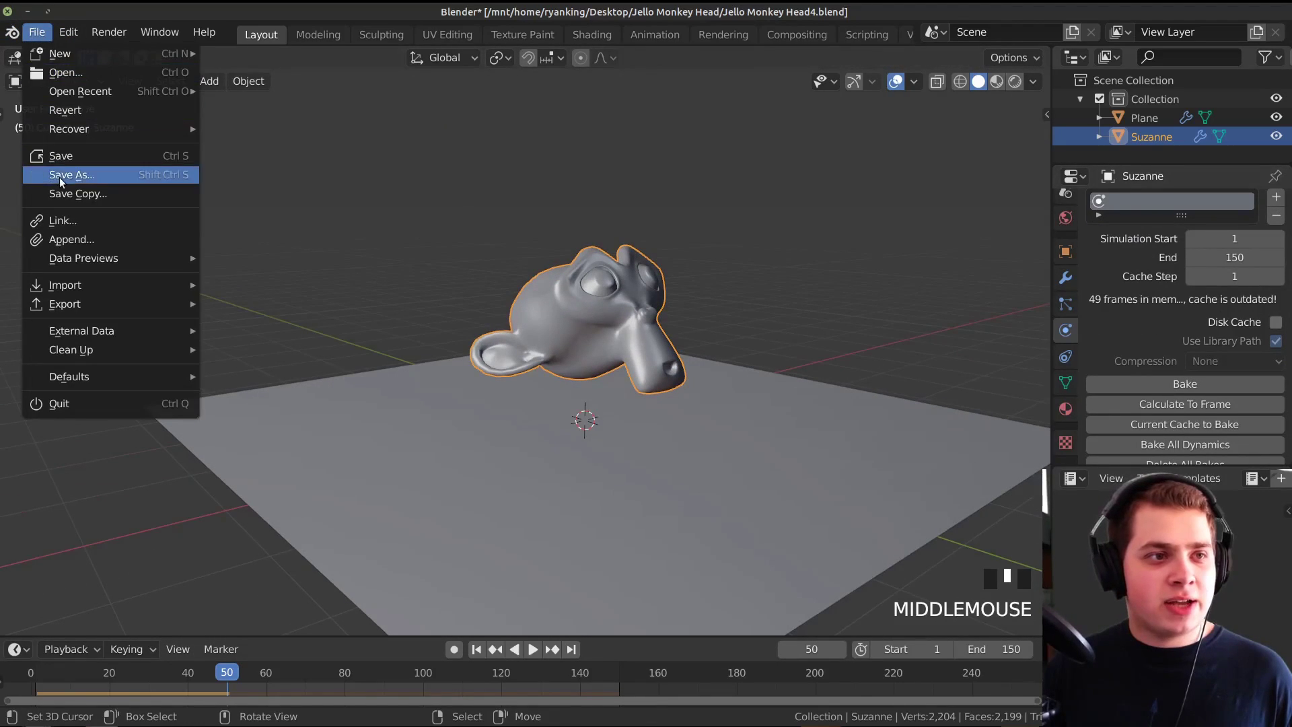
left_click(58, 163)
scroll(1181, 354, "down", 2)
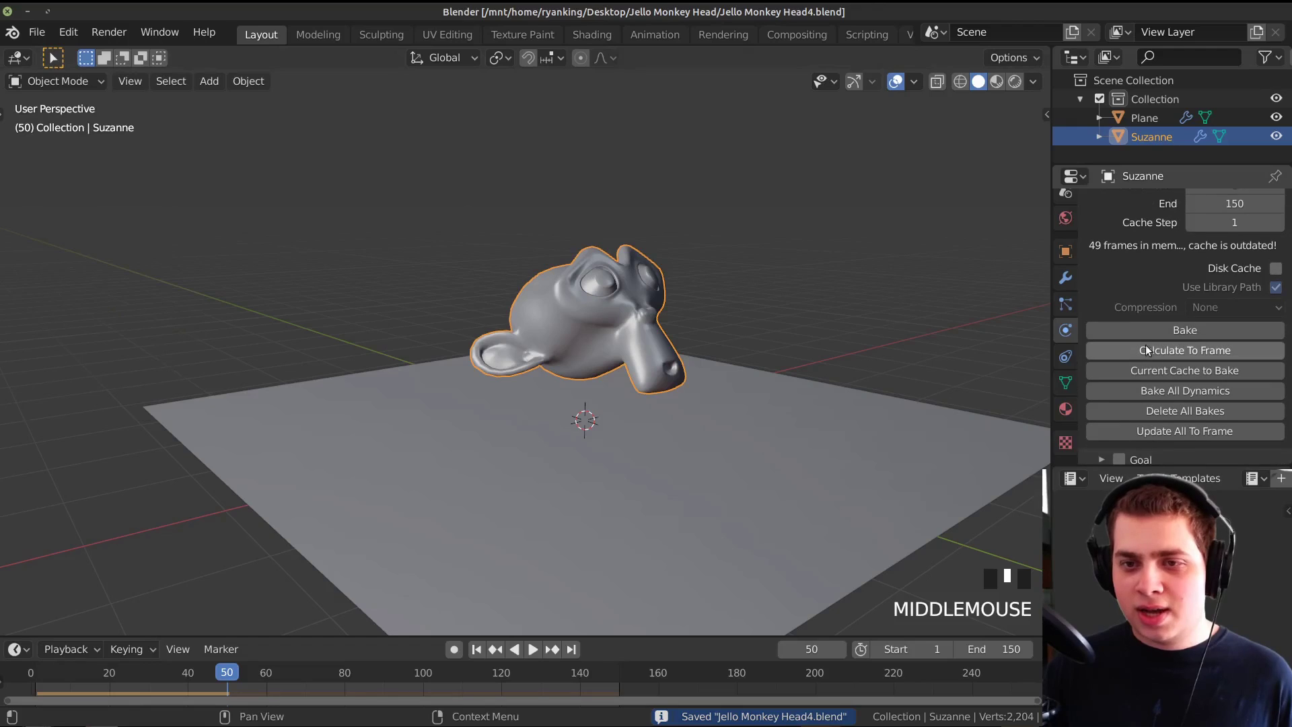
left_click(1180, 331)
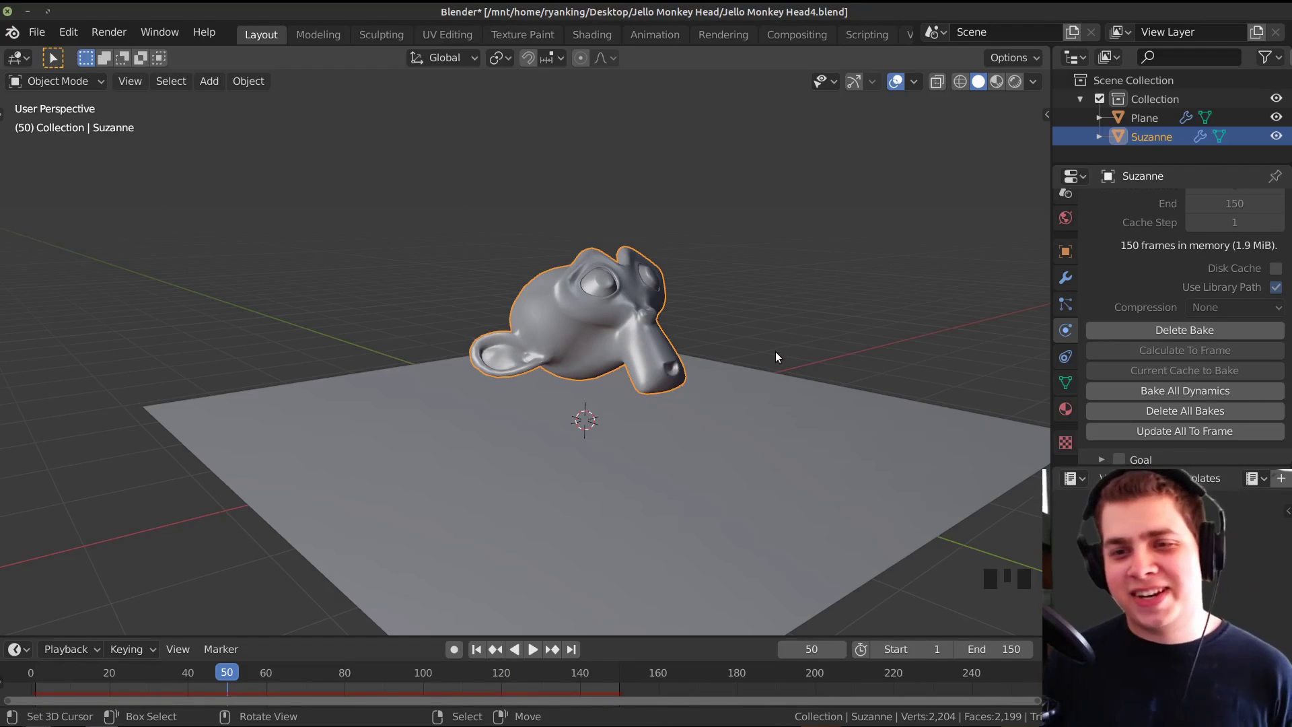
- Play the baked animation to check the head's motion, and move the playhead to frame 24
middle_click_drag(775, 351, 749, 390)
key("space")
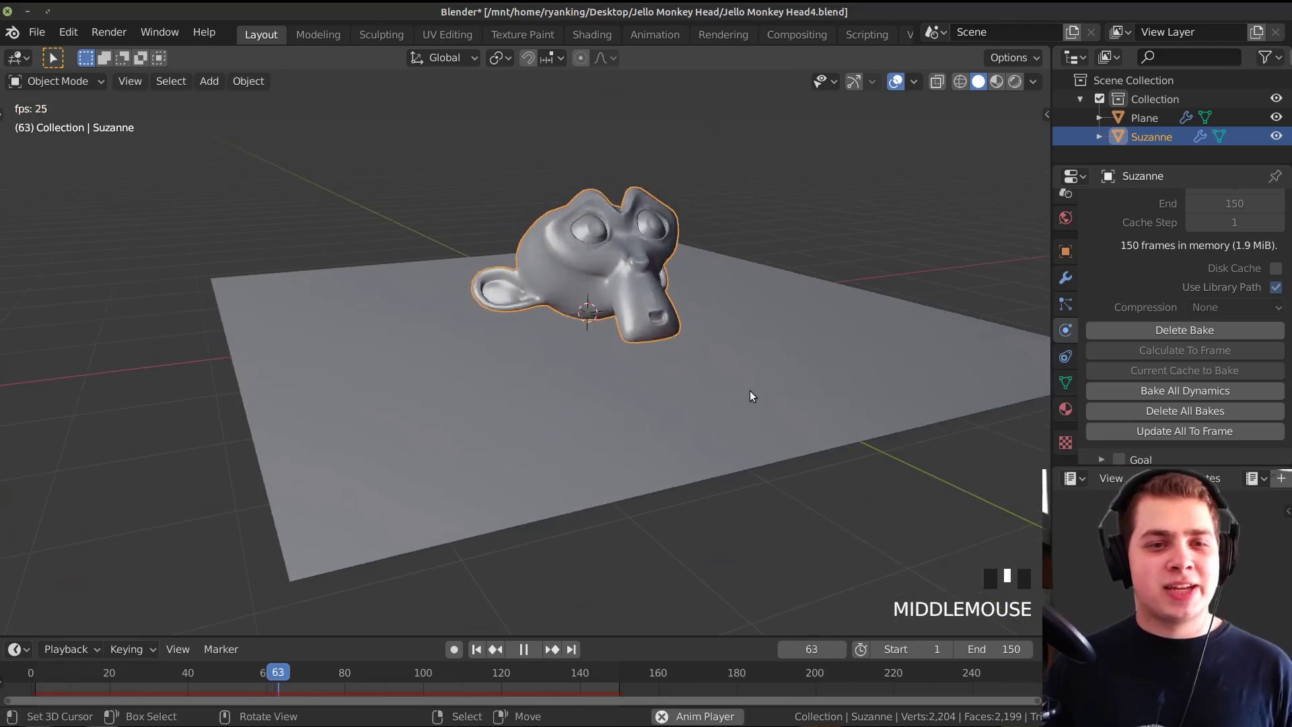
middle_click_drag(662, 291, 606, 430)
key("space")
left_click(47, 672)
left_click_drag(47, 672, 125, 672)
middle_click_drag(430, 471, 526, 416, "shift")
- Replay the baked animation from several frames to examine the impact and the jello-like wobble
key("space")
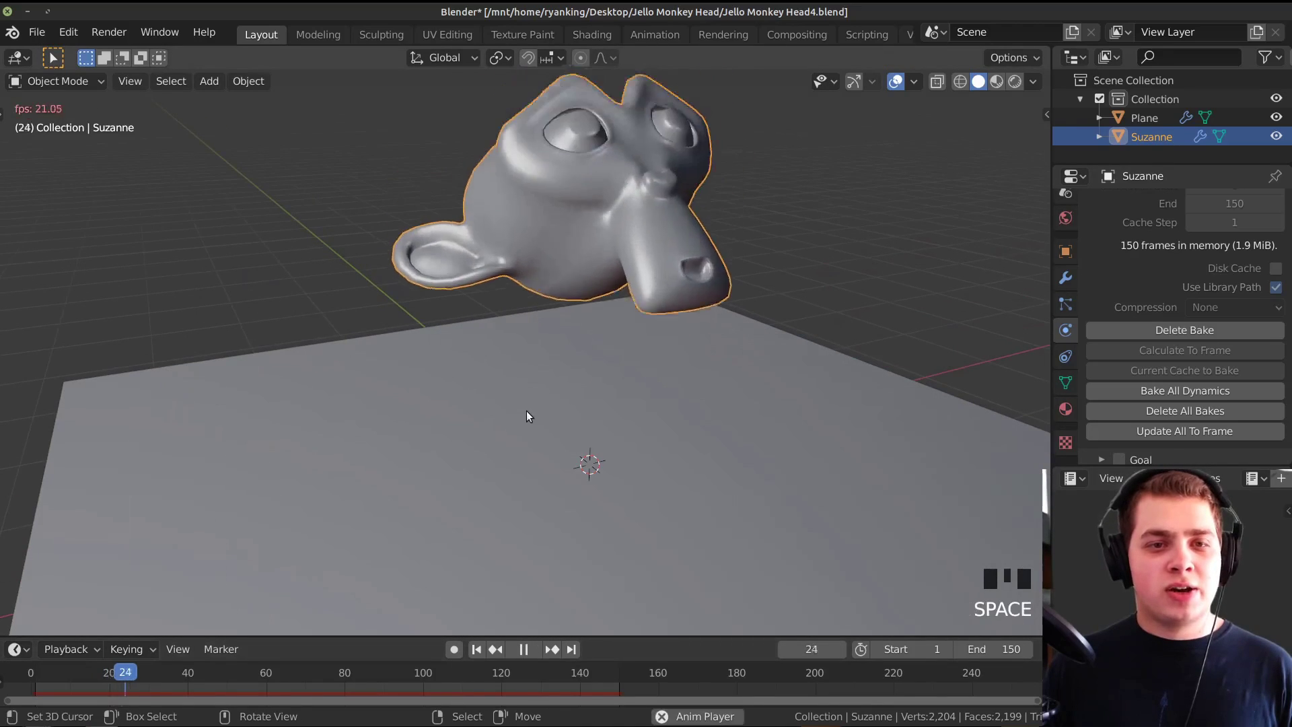
scroll(529, 416, "down", 3)
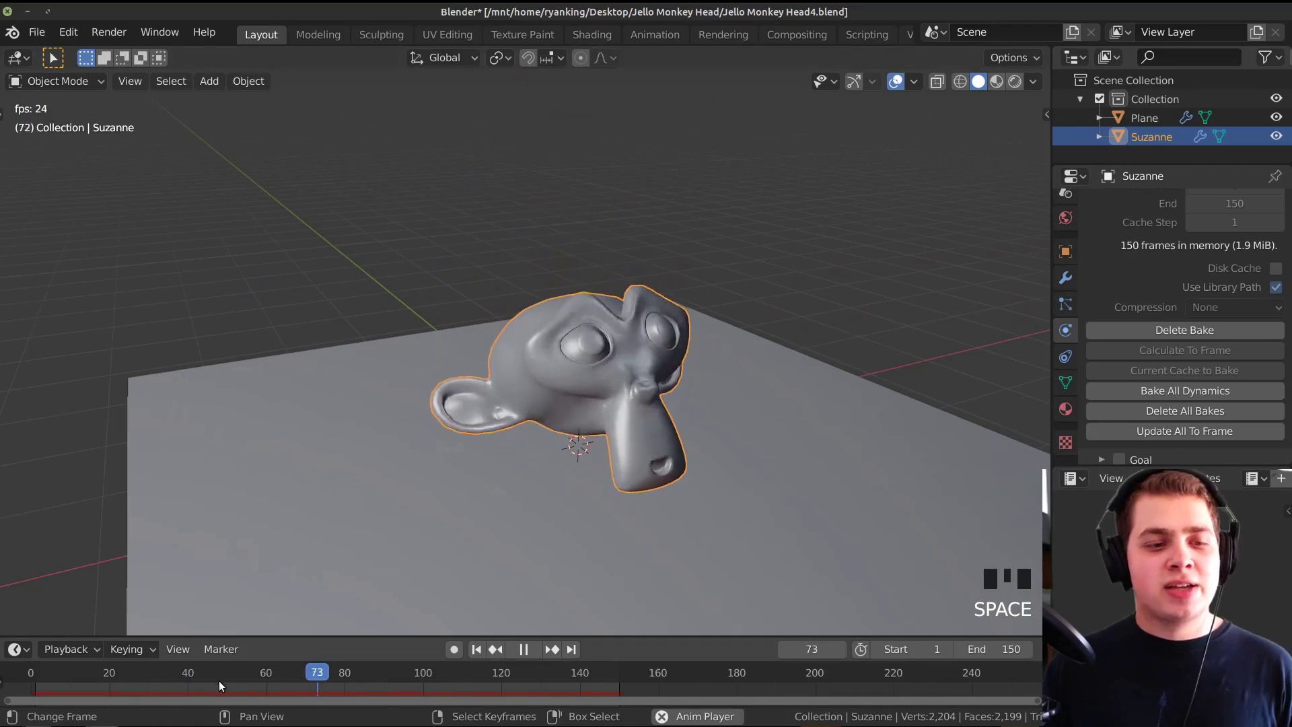
key("space")
left_click(47, 671)
key("space")
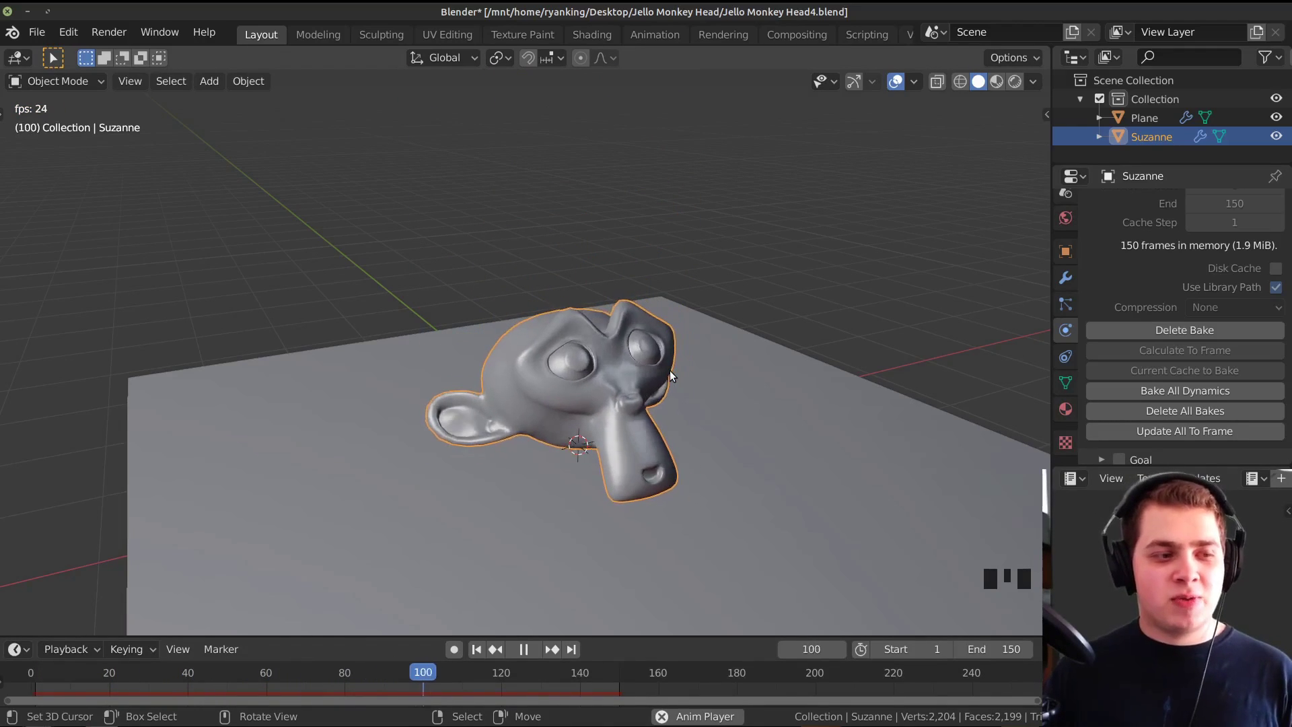
middle_click_drag(670, 370, 617, 419, "shift")
key("space")
scroll(321, 695, "left", 5, "ctrl")
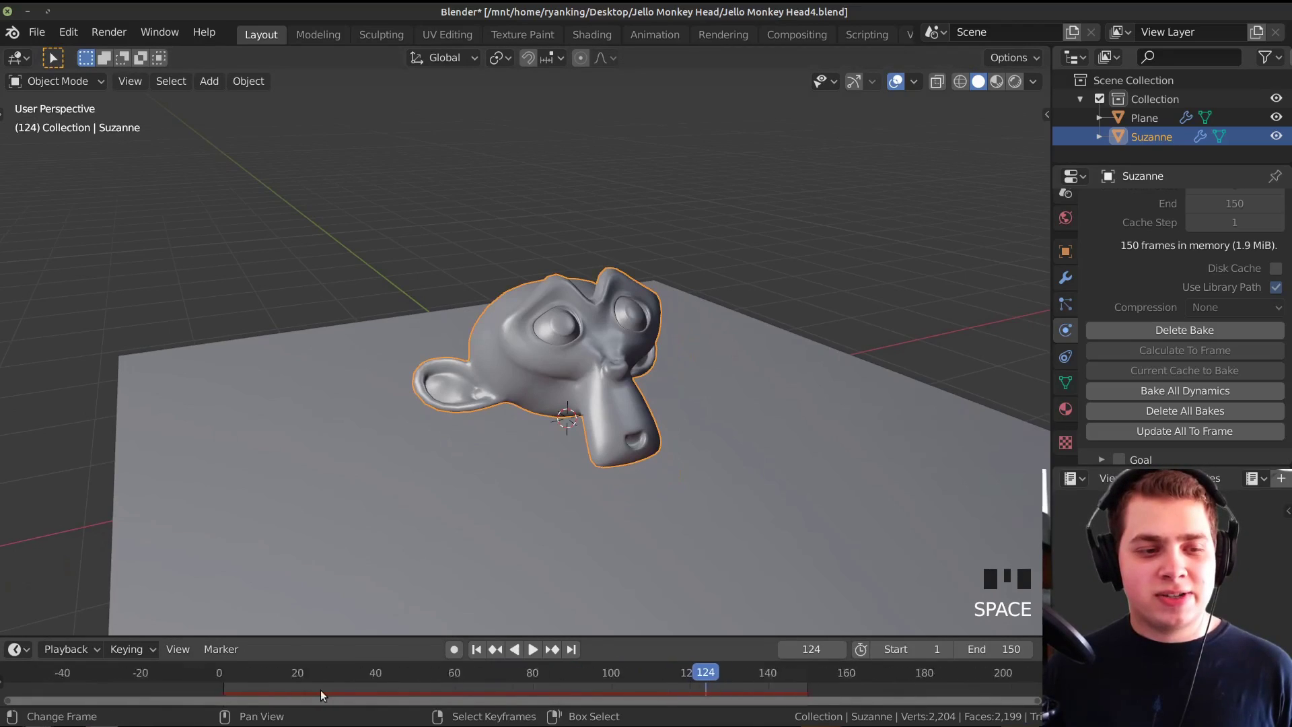
double_click(369, 693)
key("space")
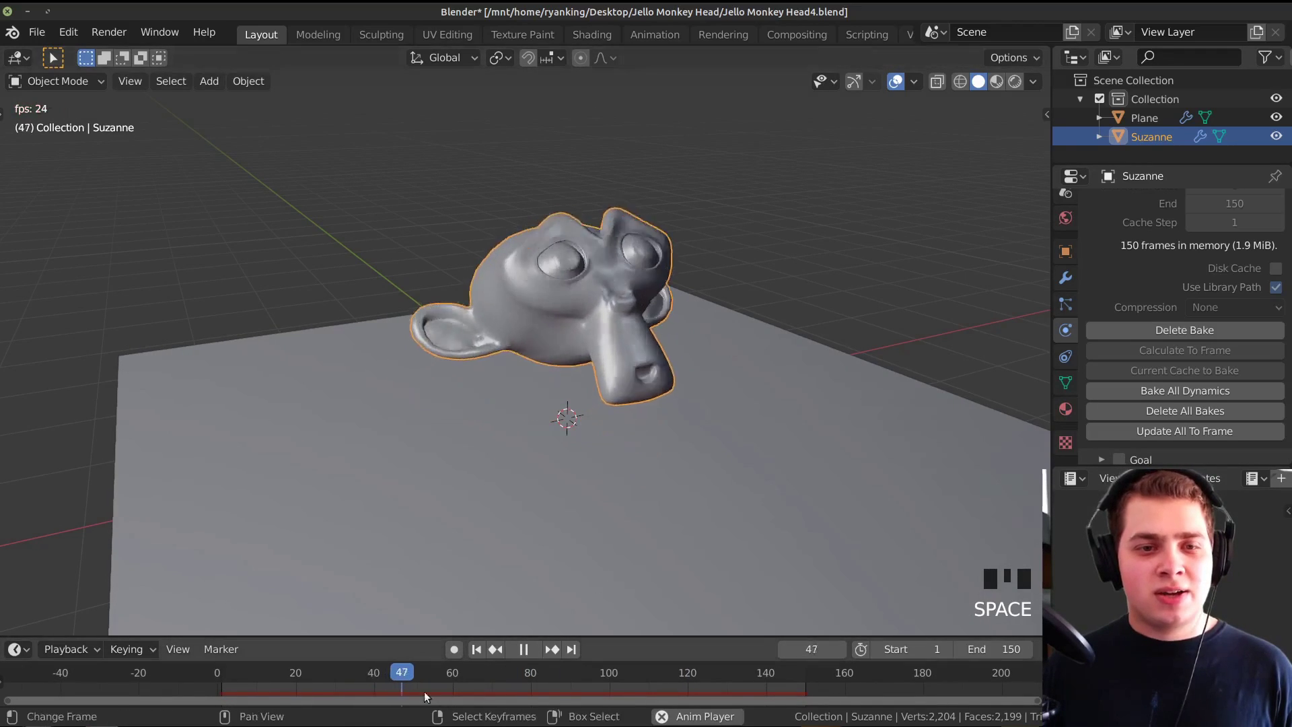
- Stop playback at frame 11 and save the file
scroll(594, 536, "up", 2)
left_click_drag(550, 681, 260, 684)
key("space")
middle_click_drag(536, 506, 647, 421)
key("ctrl+s")
- Select the collision plane, inspect its mesh in Edit Mode and return to Object Mode
scroll(648, 399, "down", 3)
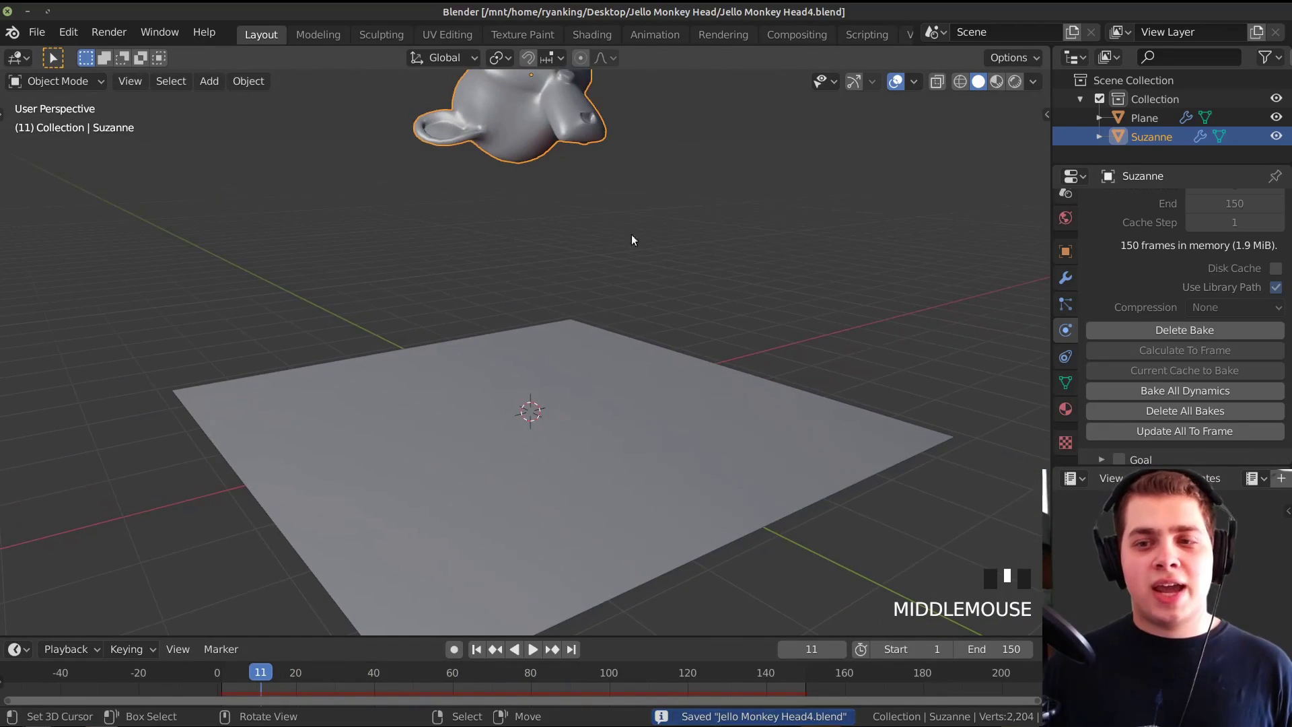
left_click(563, 435)
key("Tab")
middle_click_drag(563, 436, 542, 377)
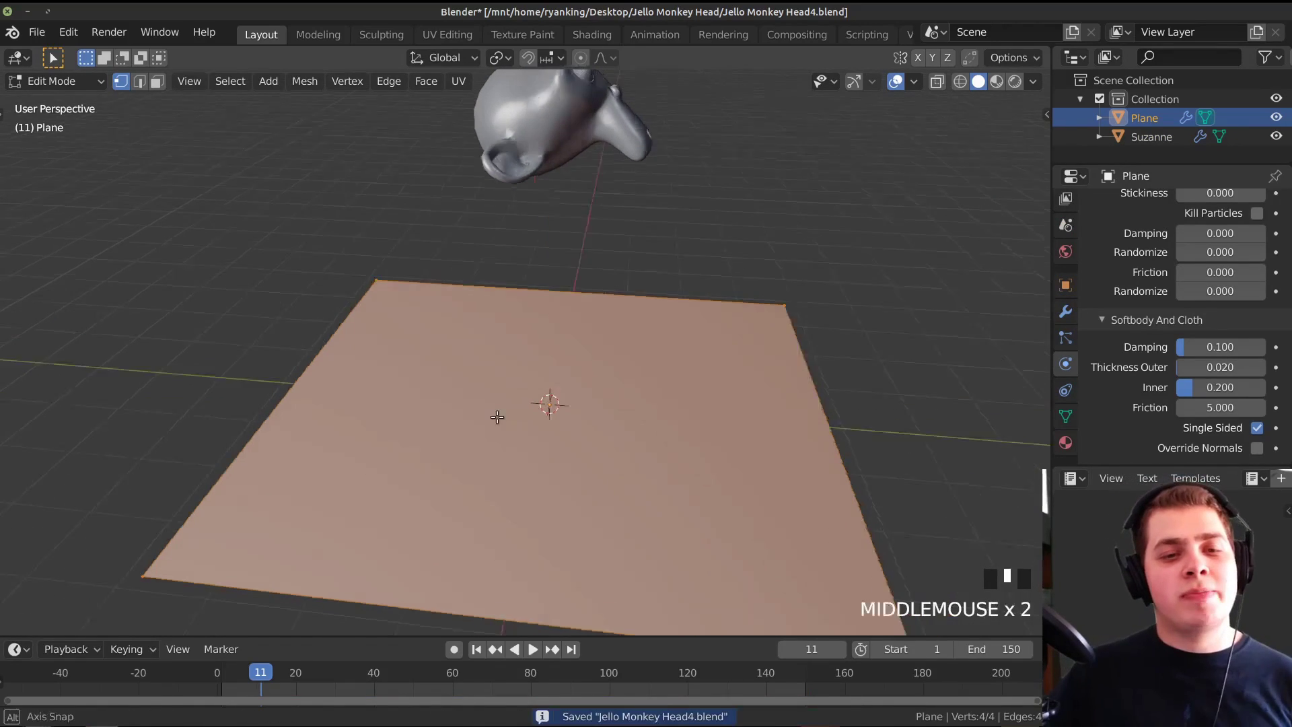
scroll(534, 348, "down", 2)
key("Tab")
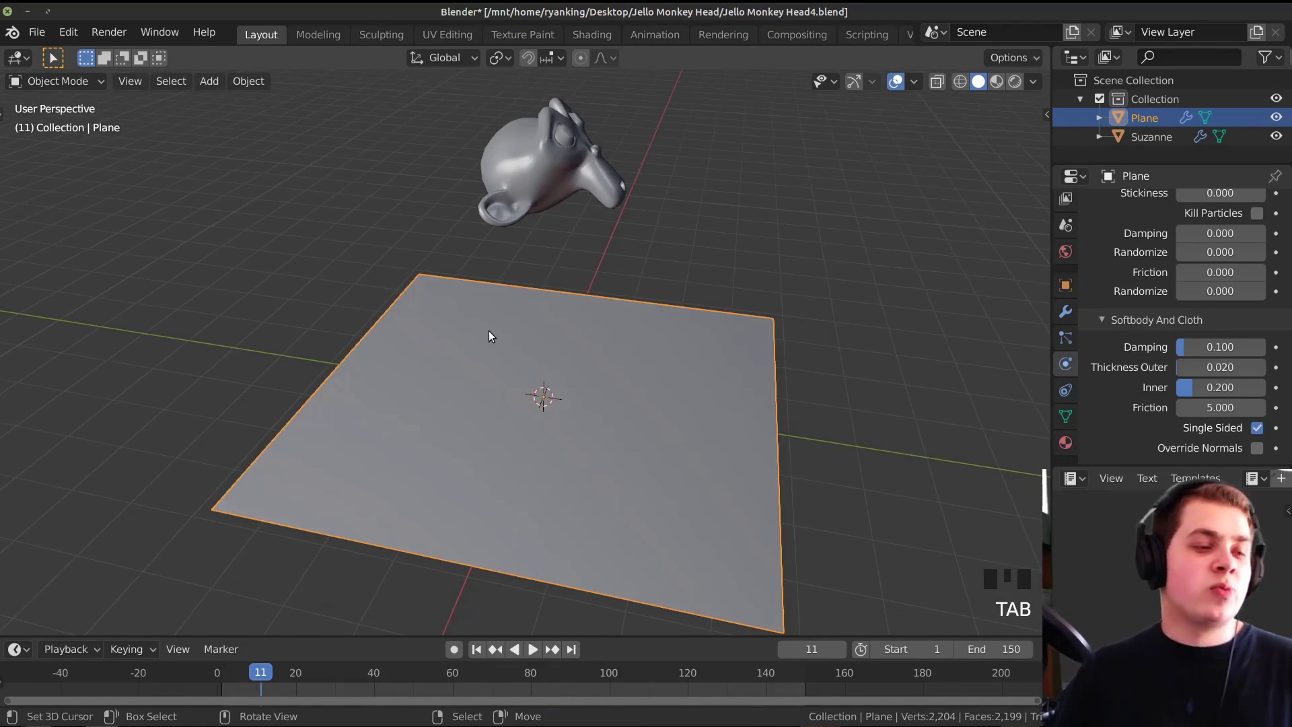
middle_click_drag(504, 331, 449, 320)
middle_click_drag(605, 268, 579, 323)
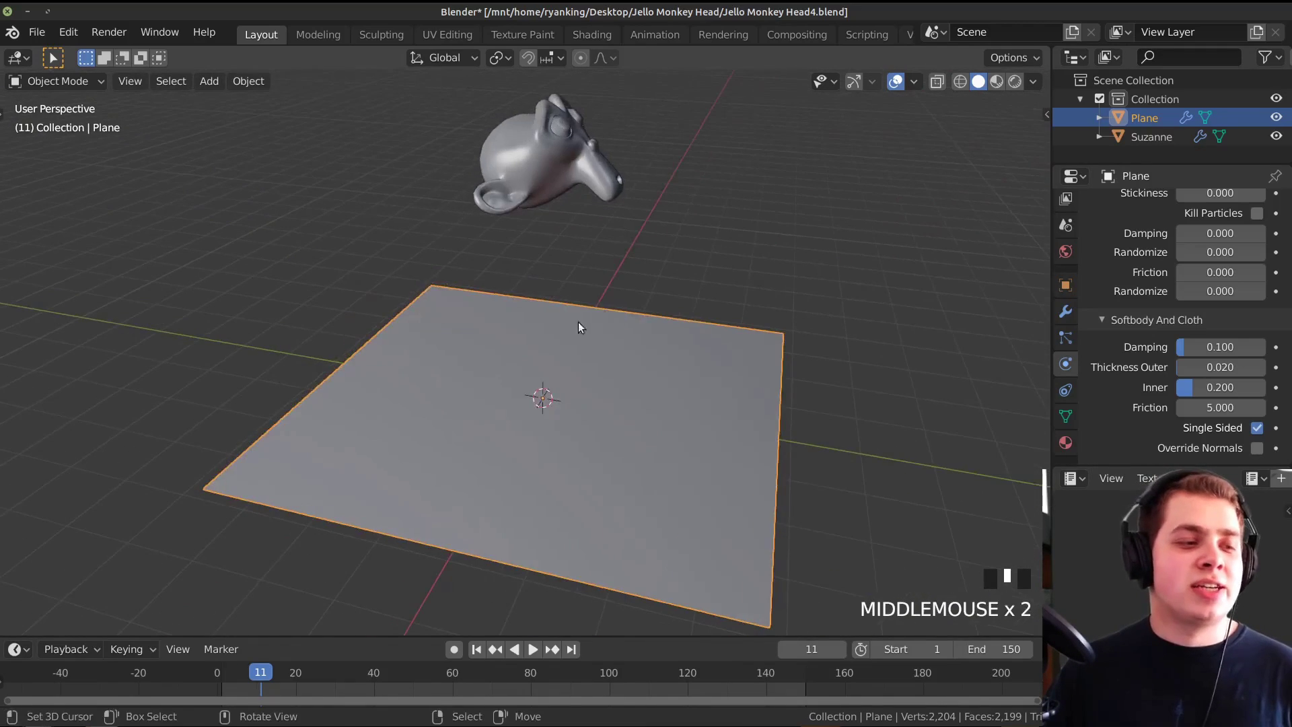
- Extrude the plane's back edge straight up along global Z to form a wall behind the monkey head
key("Tab")
middle_click_drag(491, 306, 494, 352)
right_click(422, 202)
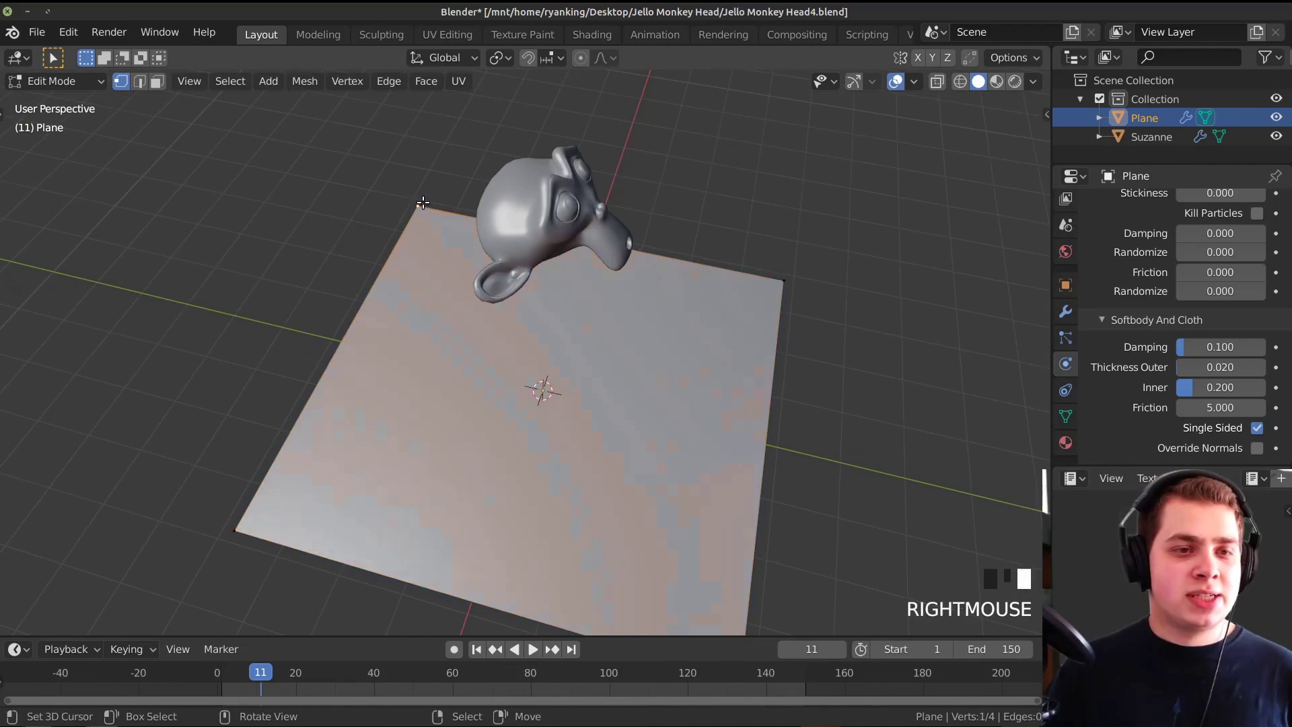
right_click(216, 526, "shift")
scroll(475, 453, "down", 3)
middle_click_drag(476, 453, 462, 410)
key("e")
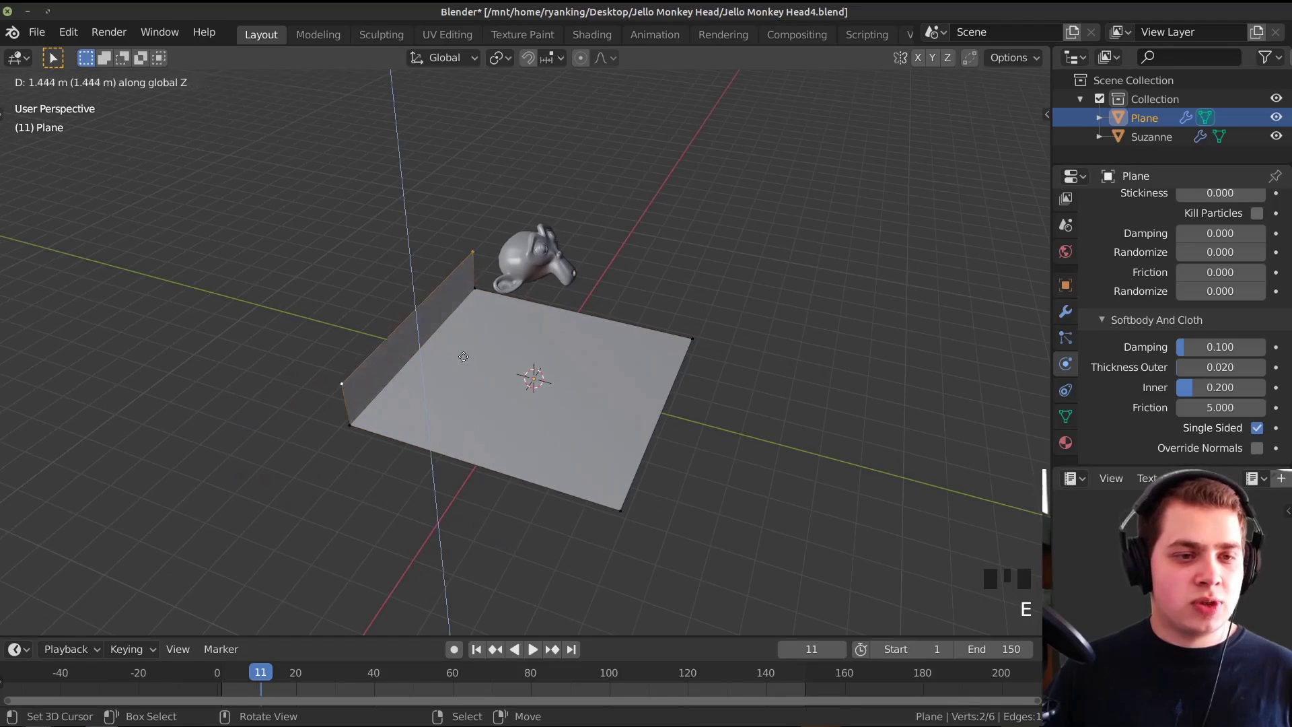
left_click(459, 214)
- Apply a level 2 subdivision surface to the extruded plane to round it into a backdrop
key("Tab")
middle_click_drag(454, 259, 535, 352)
key("ctrl+2")
scroll(526, 331, "up", 1)
- Add a loop cut to the floor and another to the wall, sliding both toward the bend to tighten the curve
key("Tab")
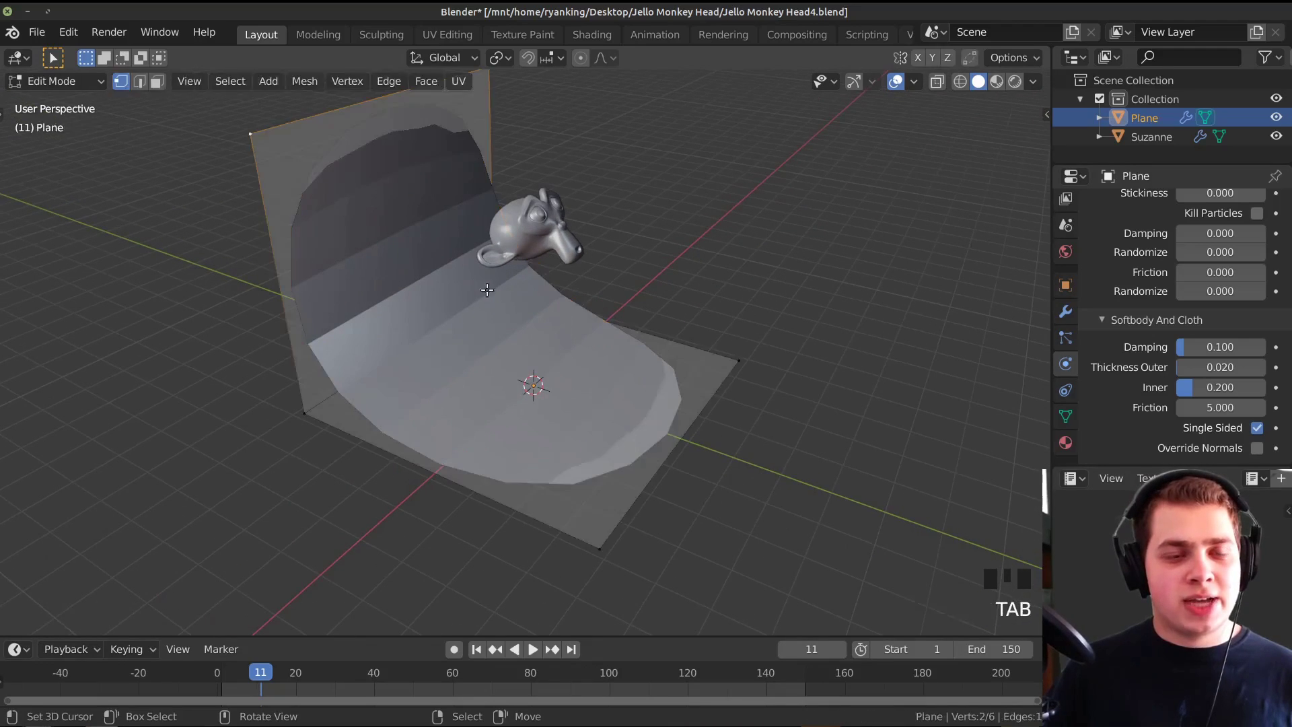
middle_click_drag(481, 289, 530, 343)
key("ctrl+r")
left_click(565, 315)
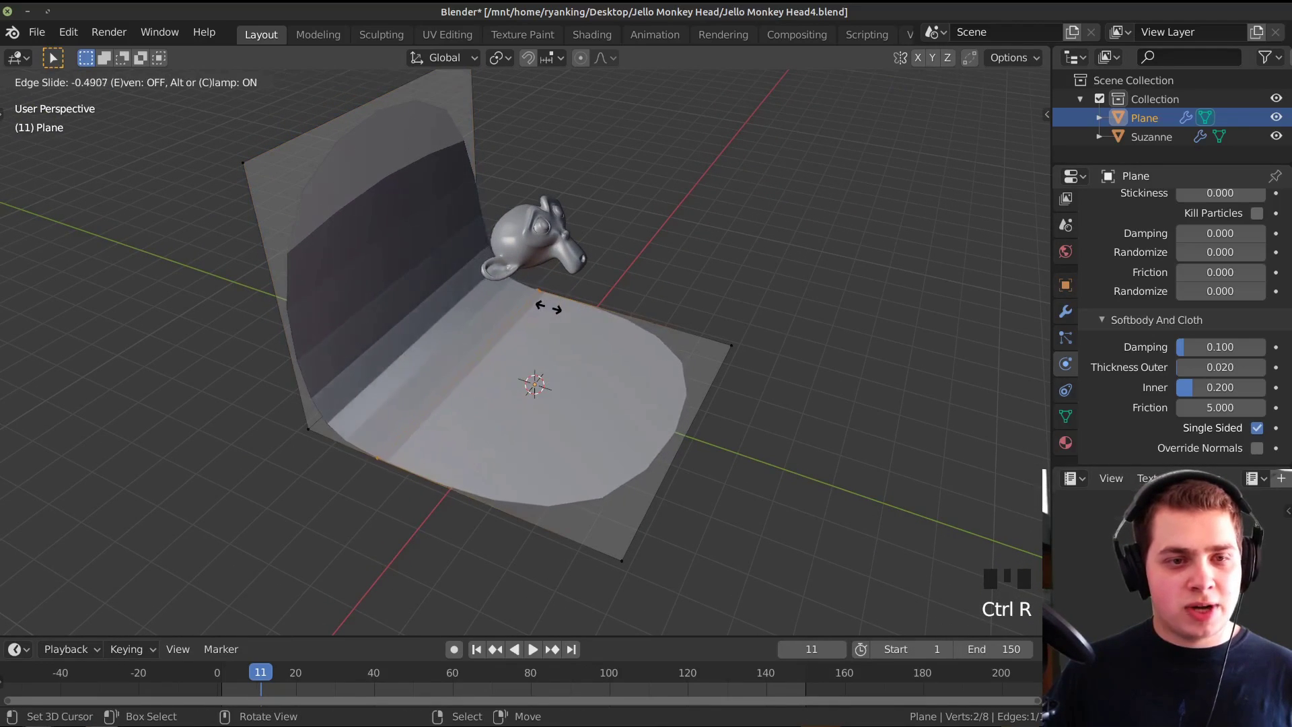
left_click(548, 309)
key("ctrl+r")
key("ctrl+r")
left_click(455, 202)
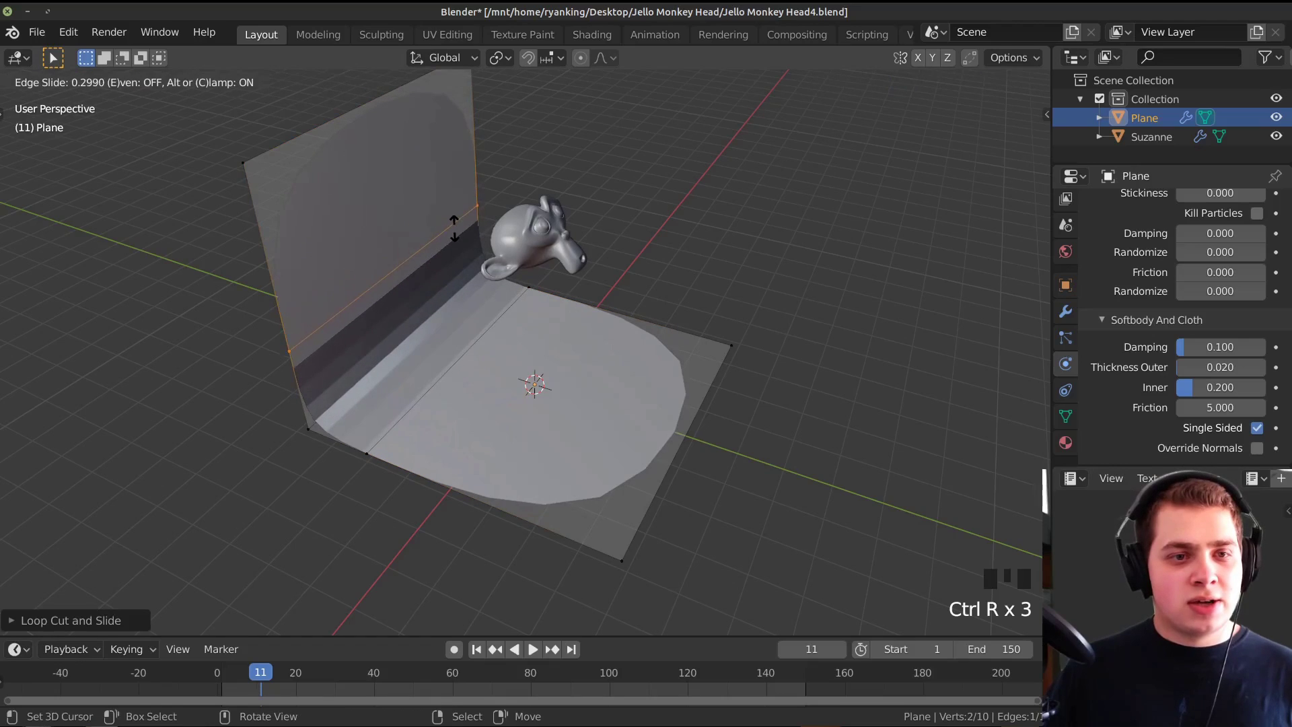
left_click(454, 237)
middle_click_drag(513, 270, 469, 282)
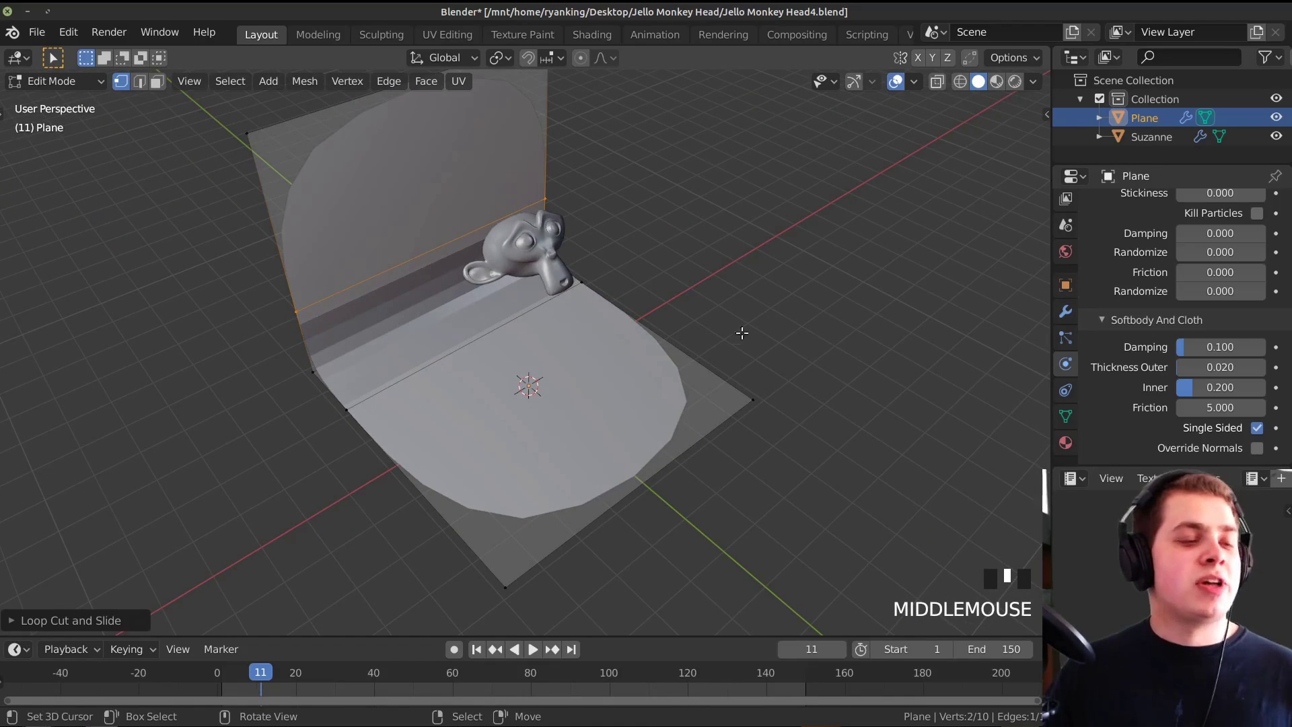
- Select the floor's front edge and move it outward along Y to lengthen the floor
middle_click_drag(745, 393, 740, 387)
right_click(748, 382)
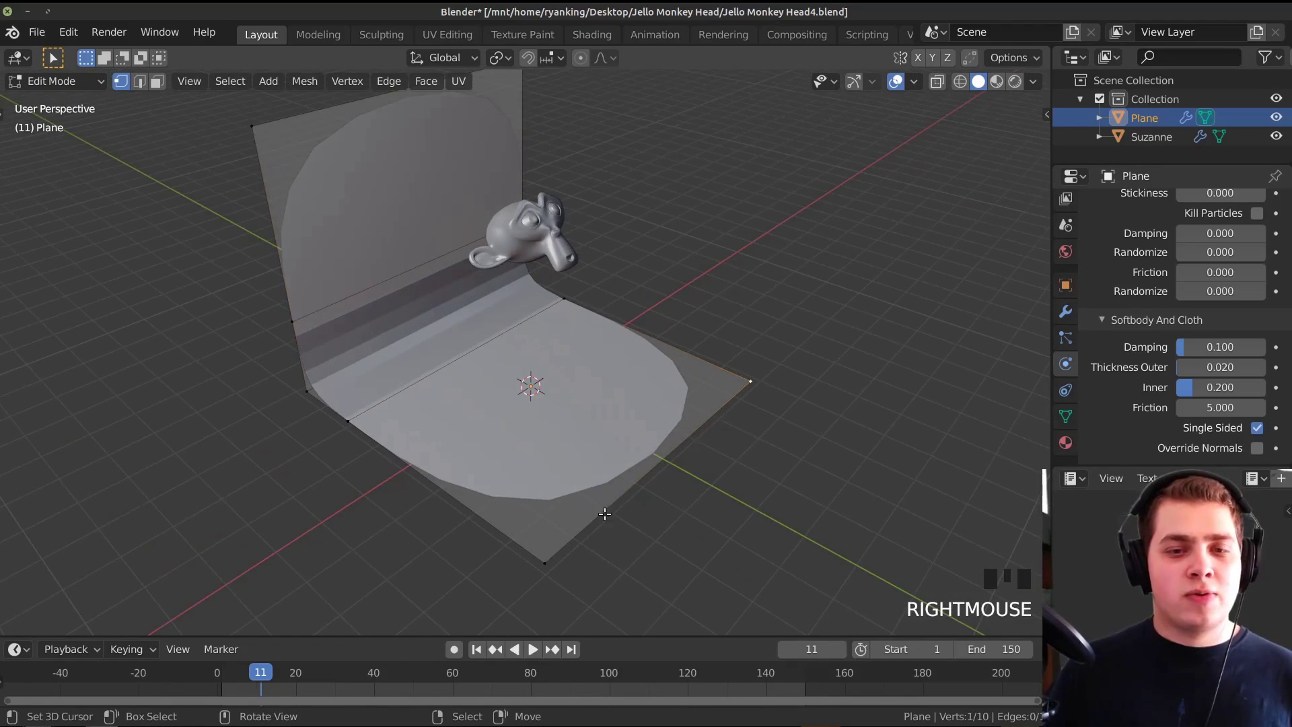
middle_click_drag(337, 152, 612, 431)
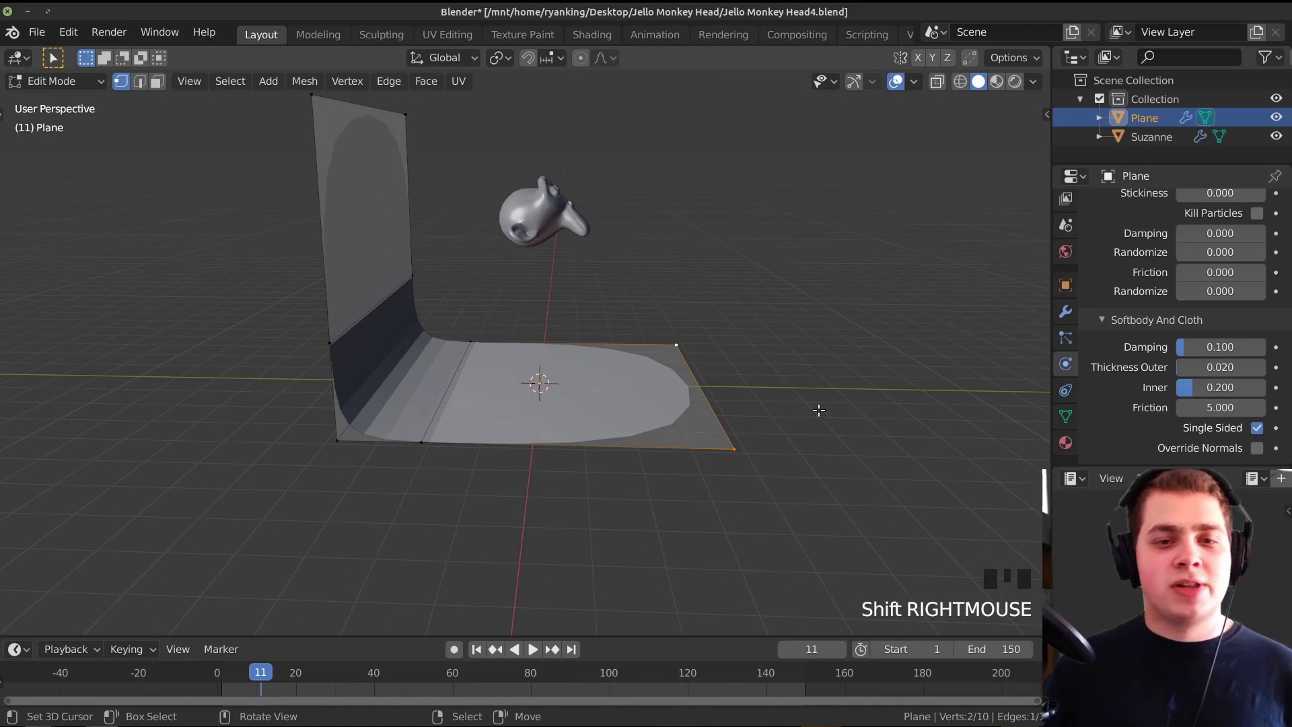
key("g")
key("y")
left_click(854, 366)
- Select the whole backdrop mesh and scale it wider along the X axis
middle_click_drag(854, 366, 612, 374)
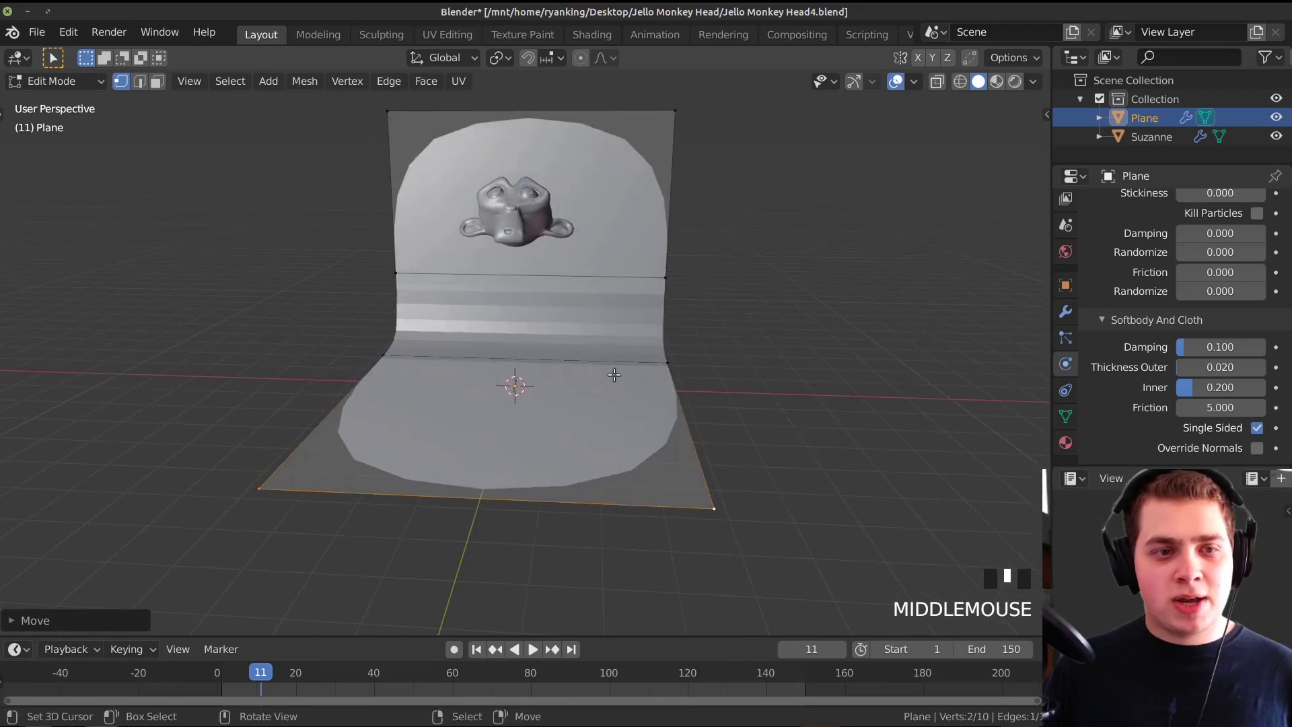
scroll(656, 389, "down", 2)
key("a")
key("a")
key("a")
key("s")
key("x")
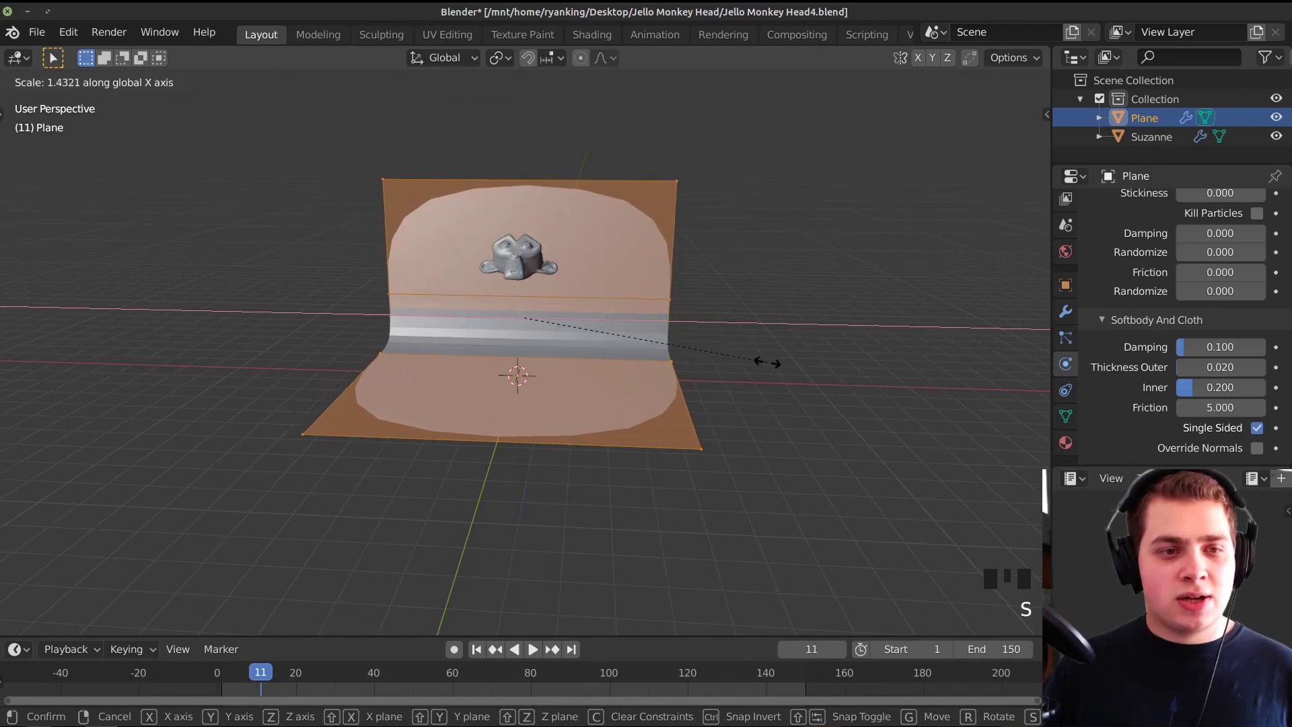
left_click(800, 362)
- Return to Object Mode and shade the backdrop smooth
key("Tab")
right_click(732, 308)
middle_click_drag(740, 366, 687, 354)
left_click(731, 308)
scroll(388, 254, "up", 2)
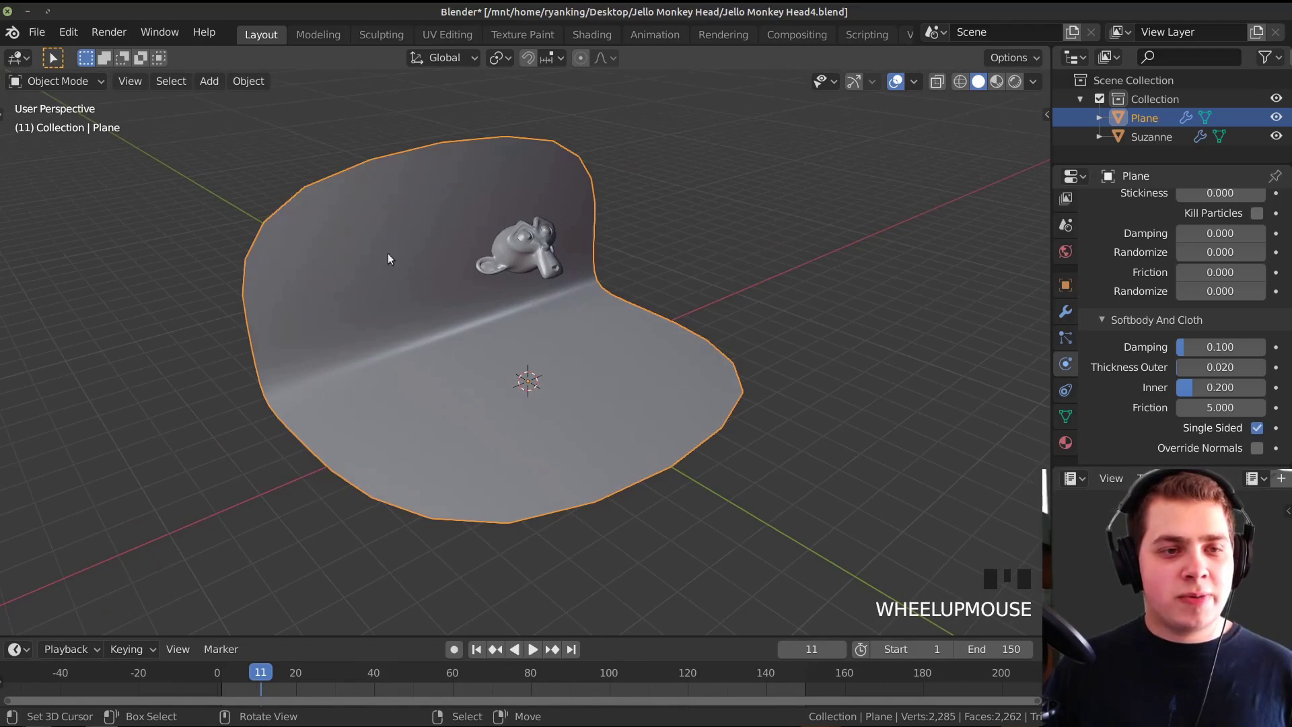
scroll(545, 298, "up", 1)
- Recalculate the normals of the entire backdrop mesh in Edit Mode and return to Object Mode
key("Tab")
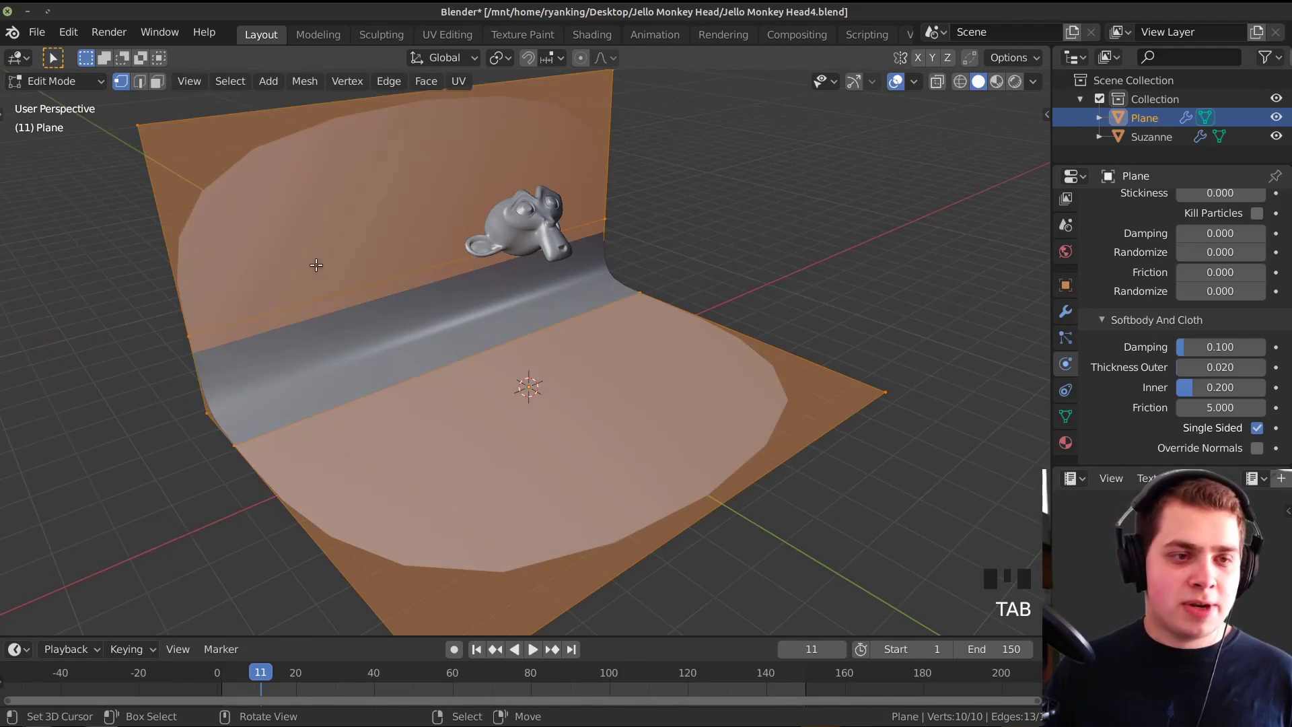
scroll(443, 275, "down", 1)
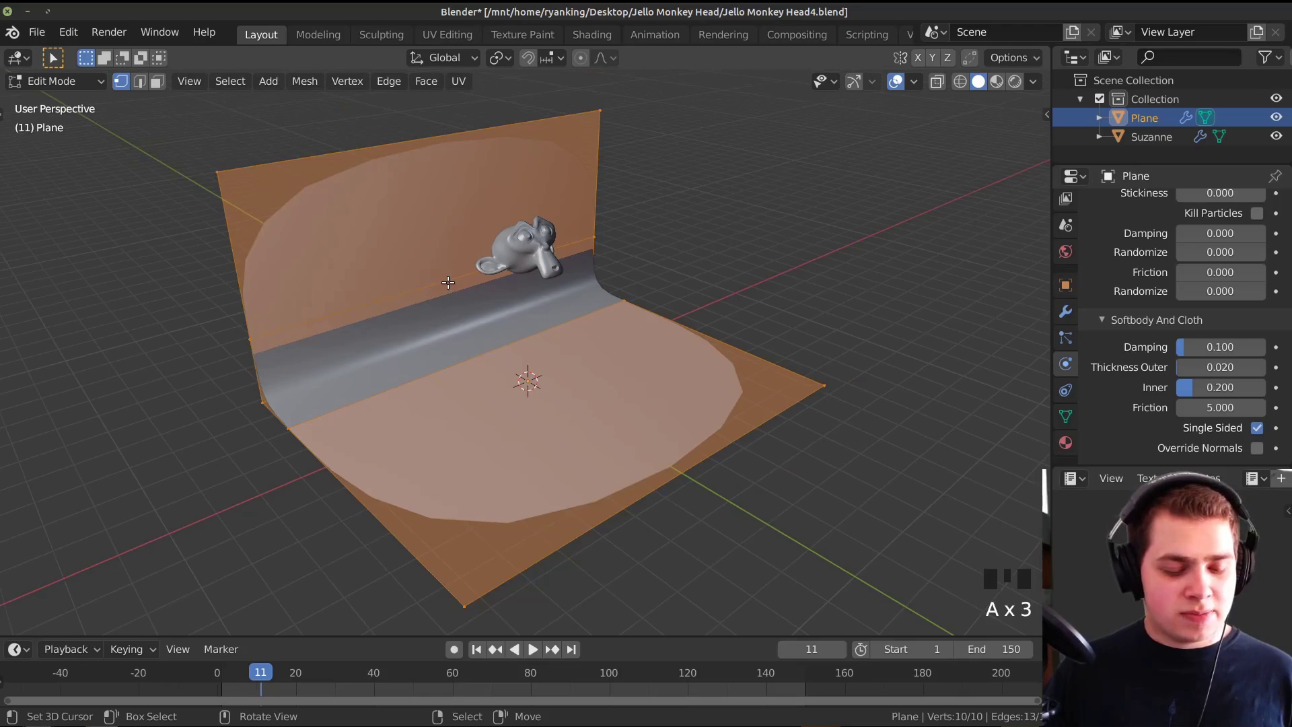
key("shift+n")
key("Tab")
- Add a camera to the scene
middle_click_drag(432, 279, 565, 288)
scroll(600, 280, "up", 2)
key("shift+a")
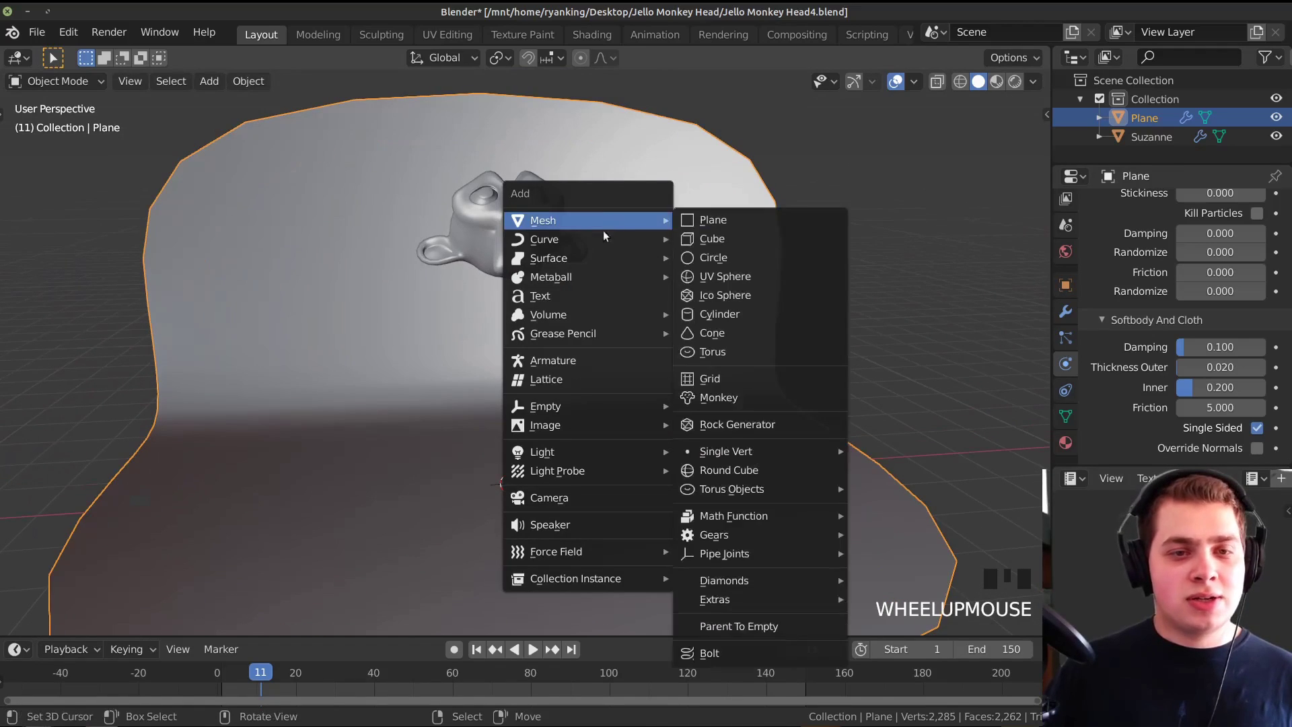
mouse_move(572, 403)
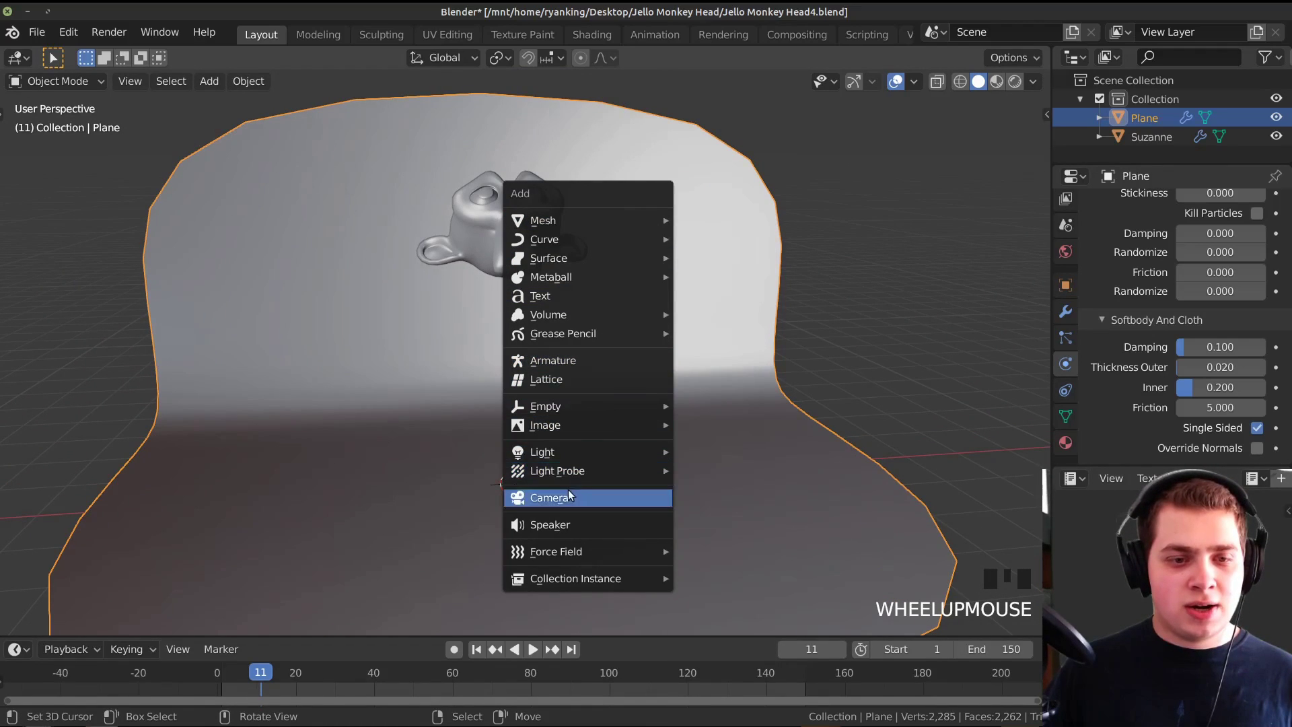
left_click(564, 497)
- Play the animation to frame 44, frame the landed head from the front and align the camera to this view
middle_click_drag(564, 498, 603, 338)
scroll(668, 376, "down", 2)
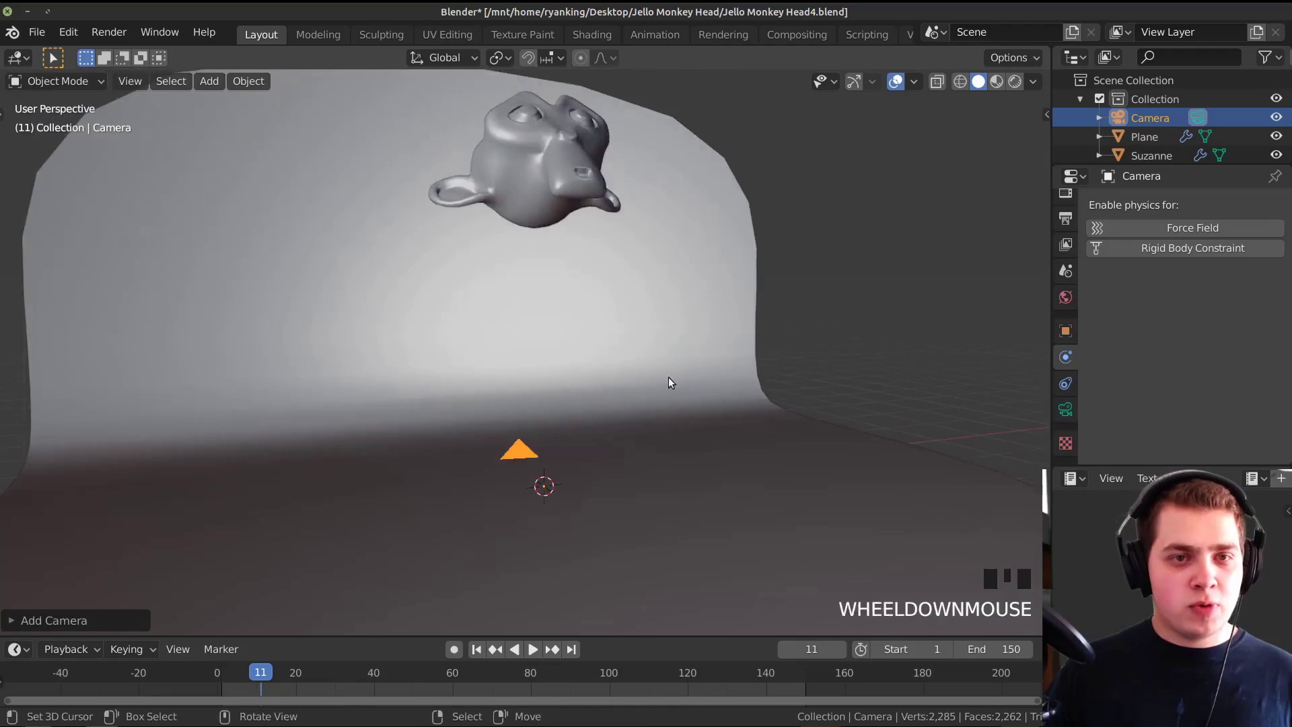
middle_click_drag(668, 377, 679, 296, "shift")
key("space")
middle_click_drag(657, 372, 672, 370)
scroll(670, 351, "up", 2)
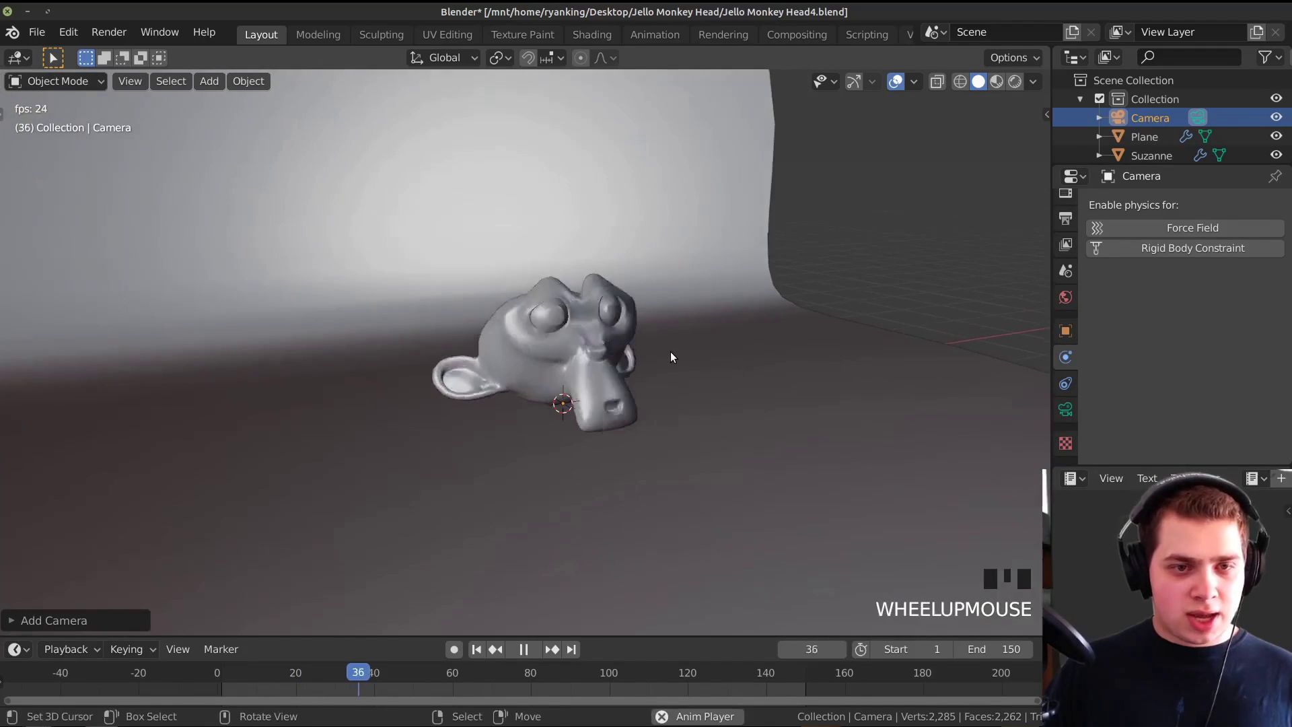
key("space")
key("ctrl+alt+KP_0")
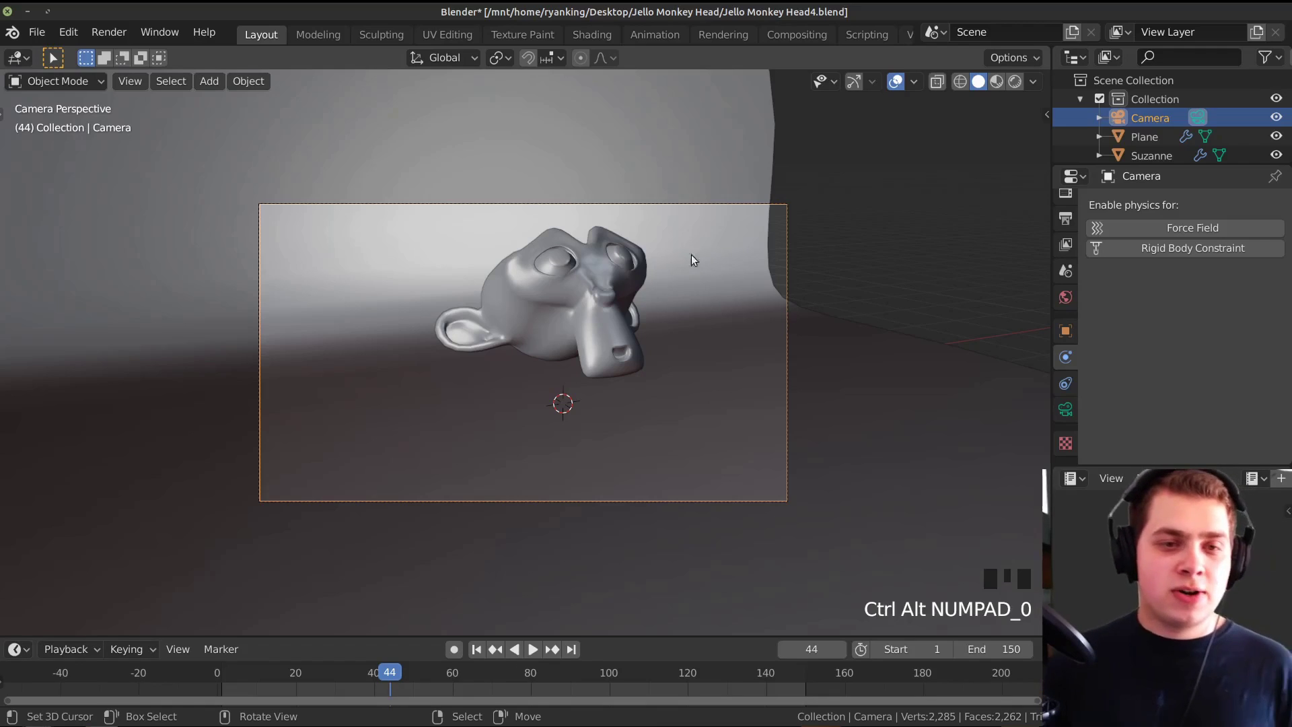
- Shift the camera and move it forward along its local Z axis to frame the head more tightly
key("g")
key("g")
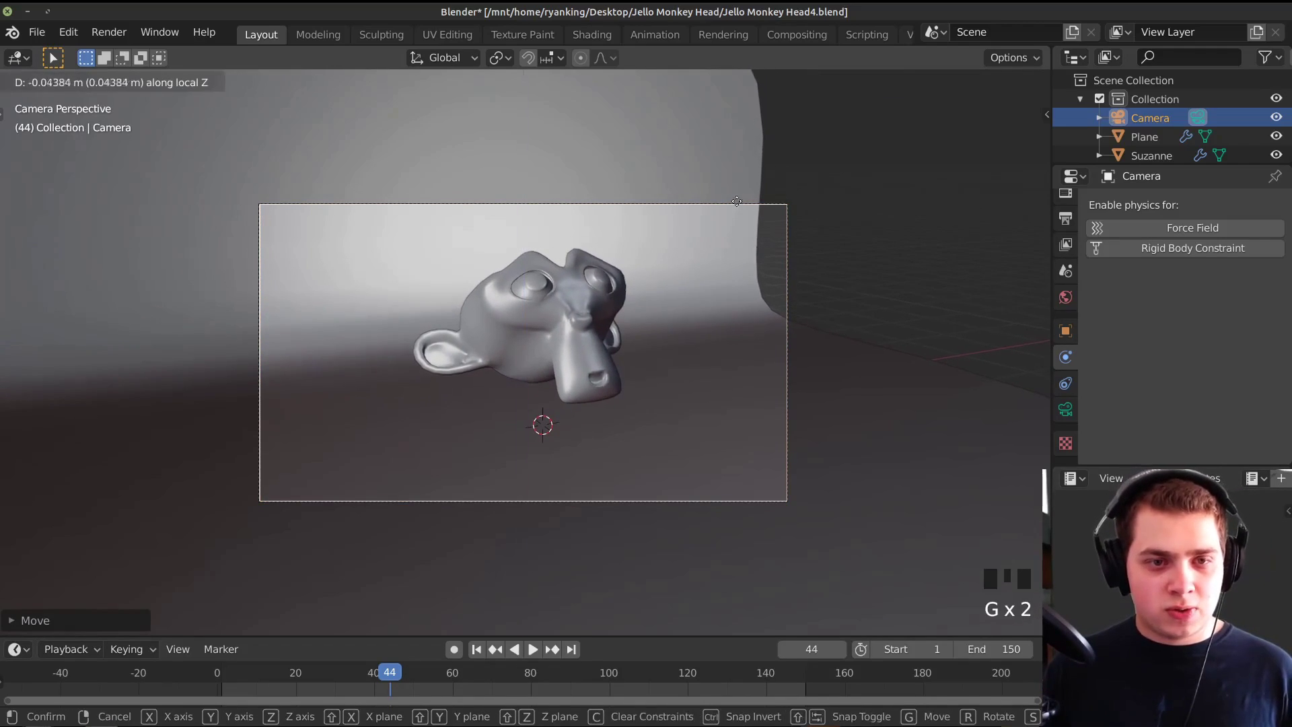
key("g")
key("g")
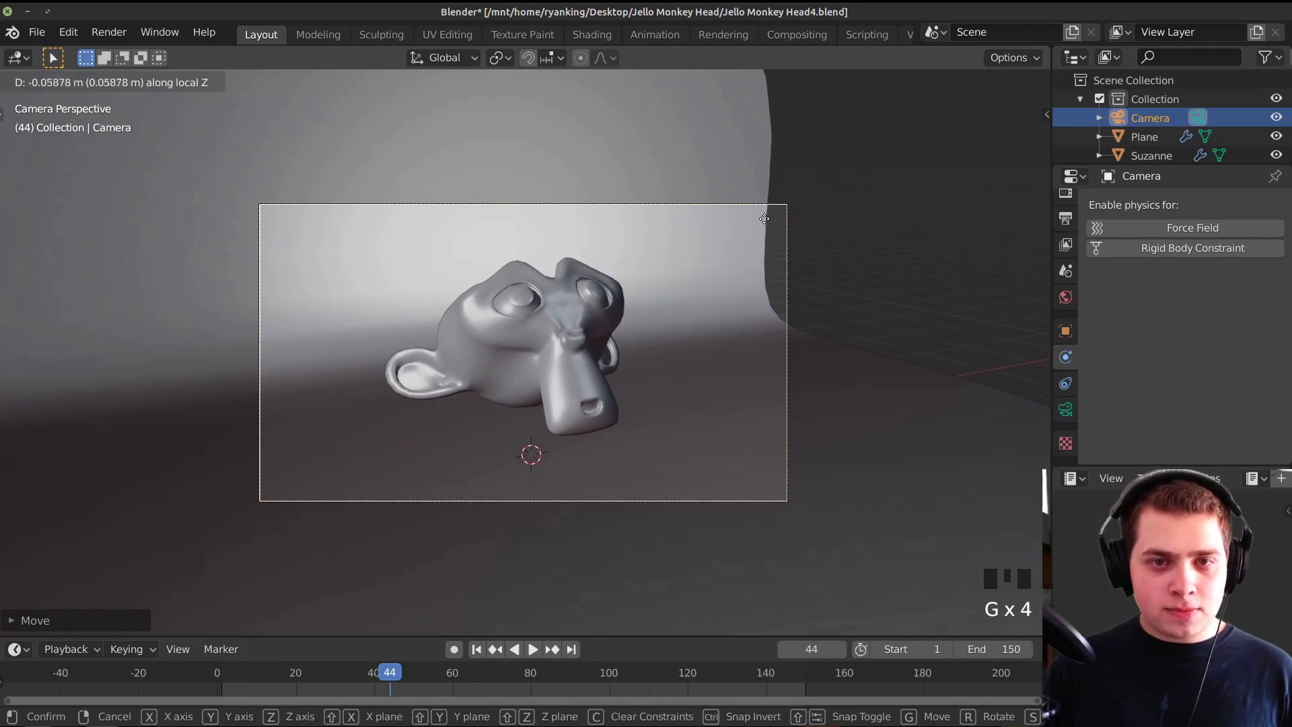
left_click(707, 310)
- Select the backdrop and scale it along X so its side edge lies outside the camera frame
left_click(708, 316)
scroll(711, 314, "down", 3)
key("s")
key("x")
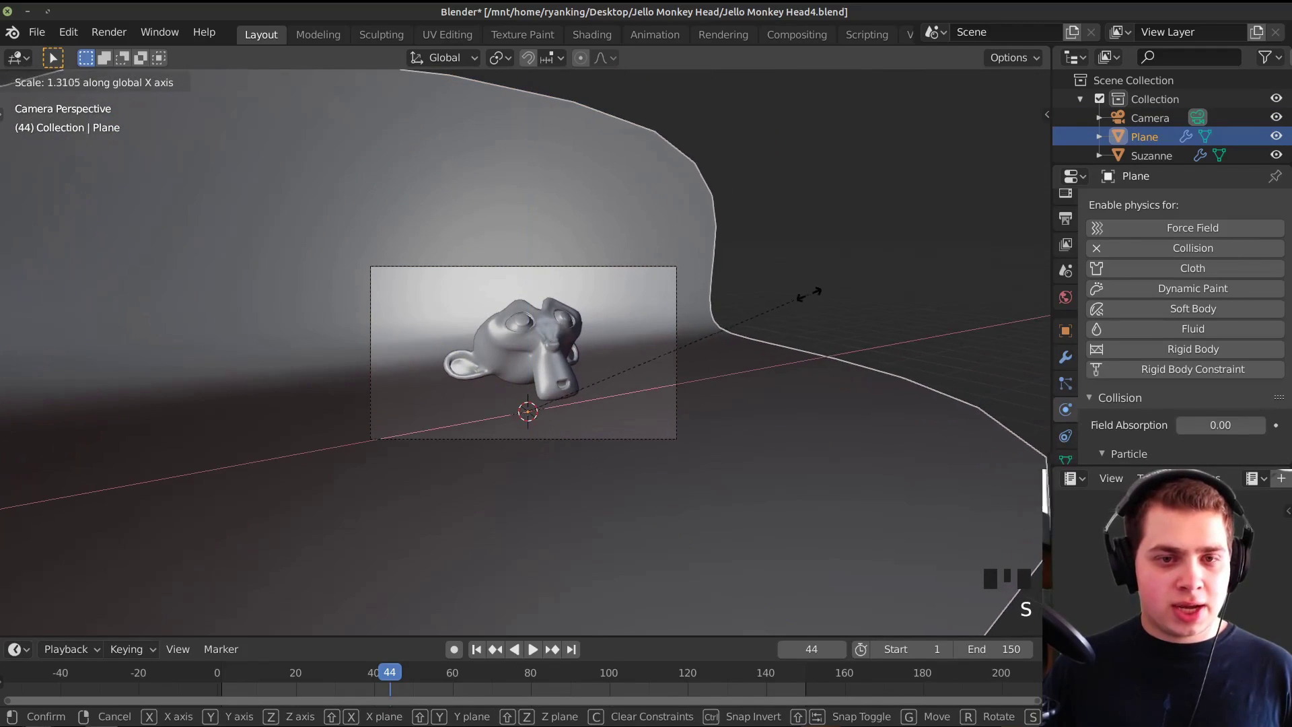
left_click(800, 303)
scroll(655, 425, "up", 3)
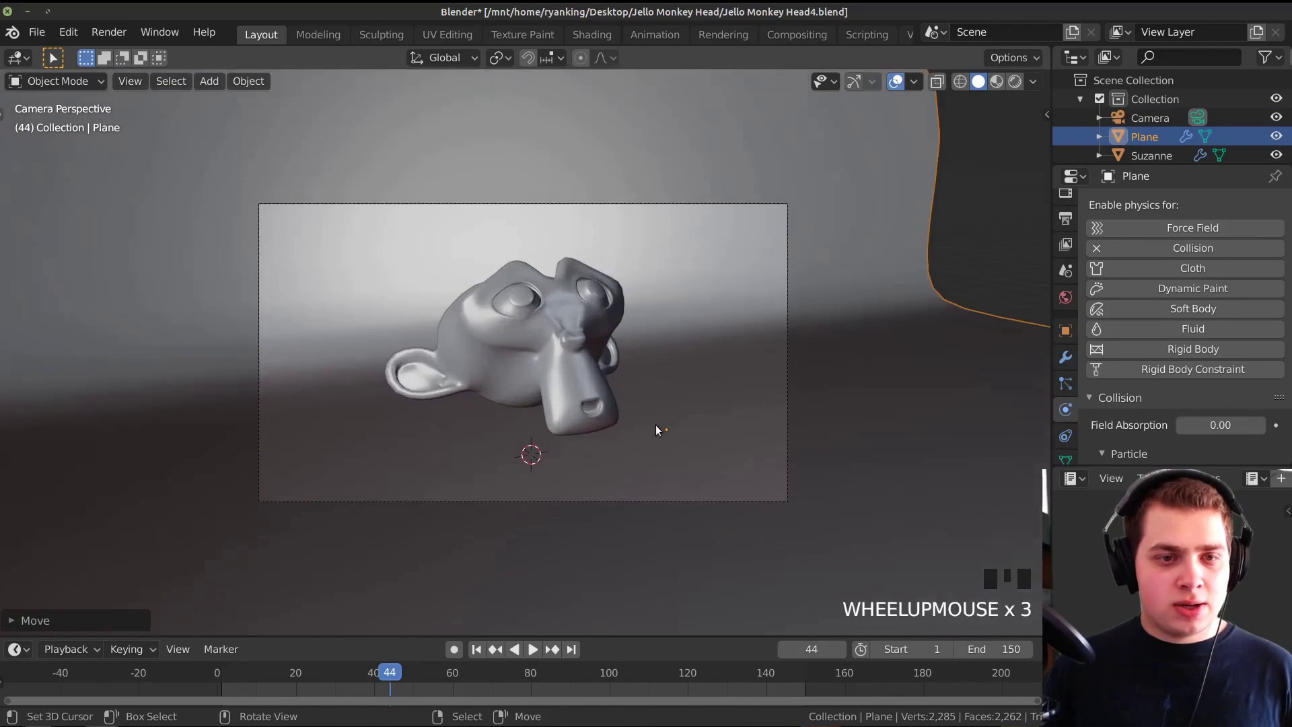
- Advance playback to frame 71 and move the camera to recentre the head in the frame
key("space")
key("space")
right_click(591, 502)
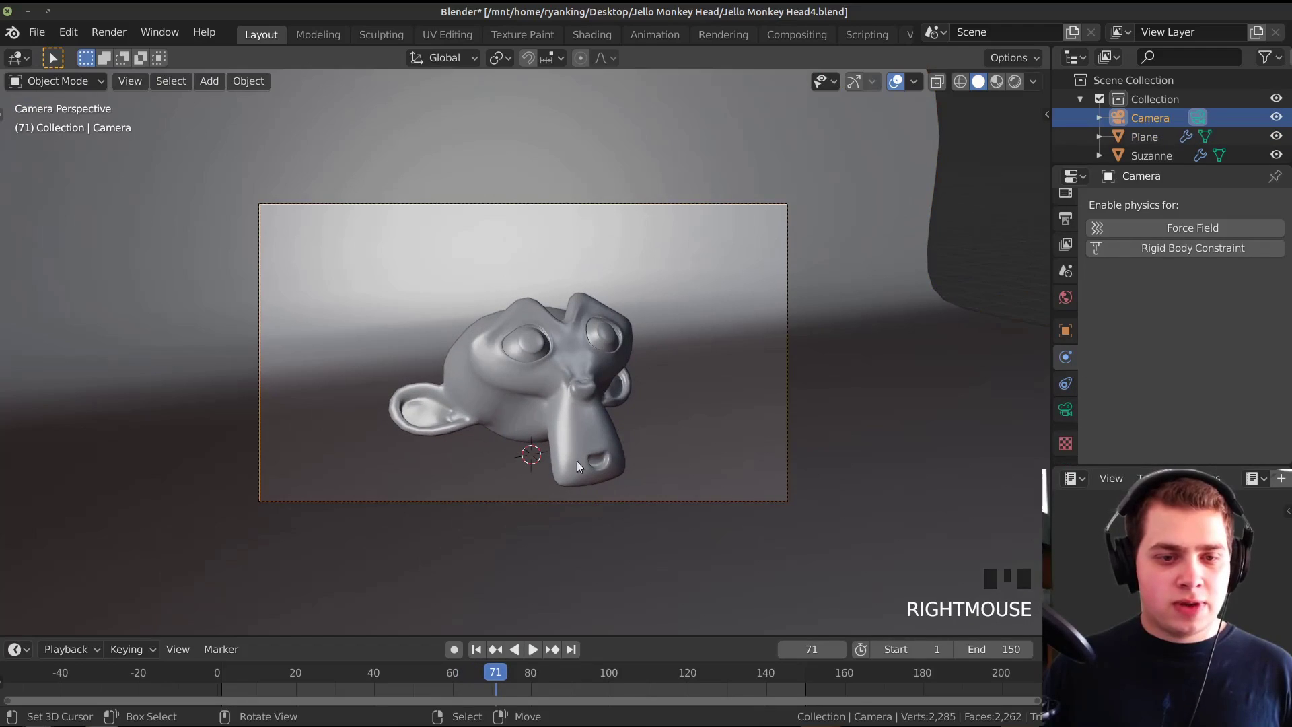
key("g")
left_click(632, 425)
- Adjust the camera during playback, lowering it and pulling it back slightly from the head
key("space")
key("g")
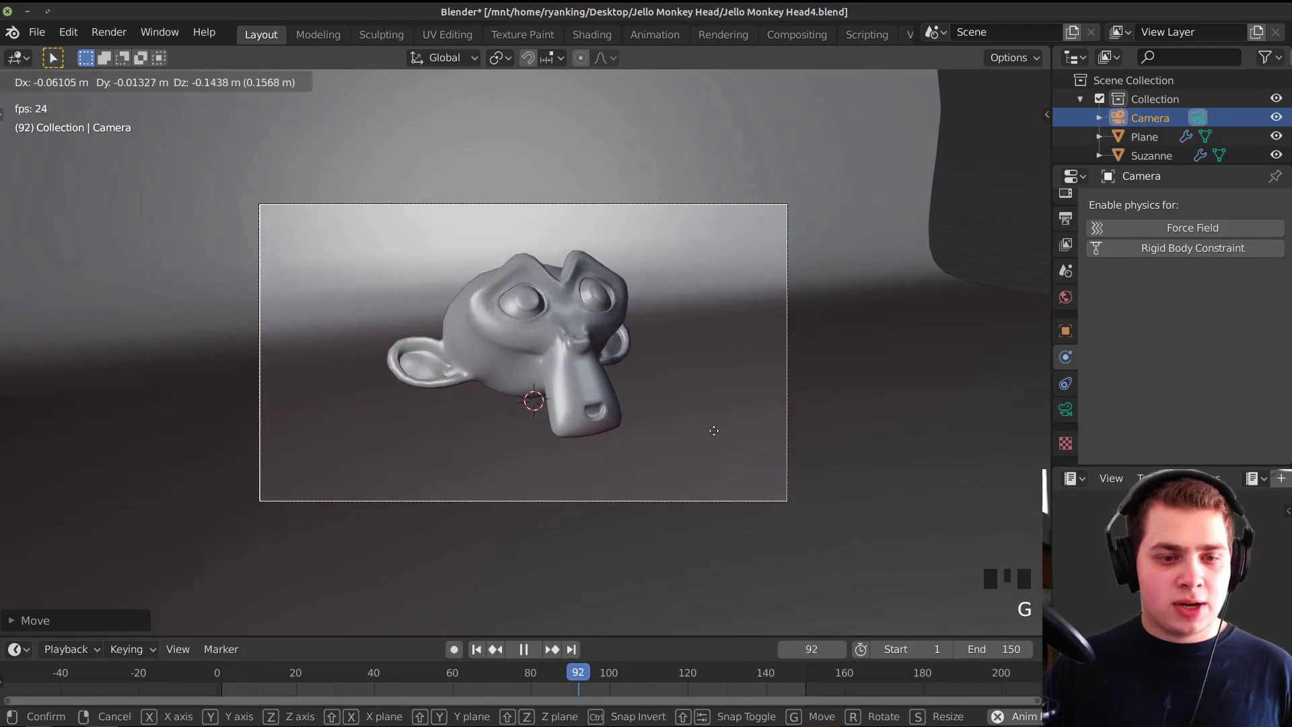
key("z")
key("g")
left_click(697, 380)
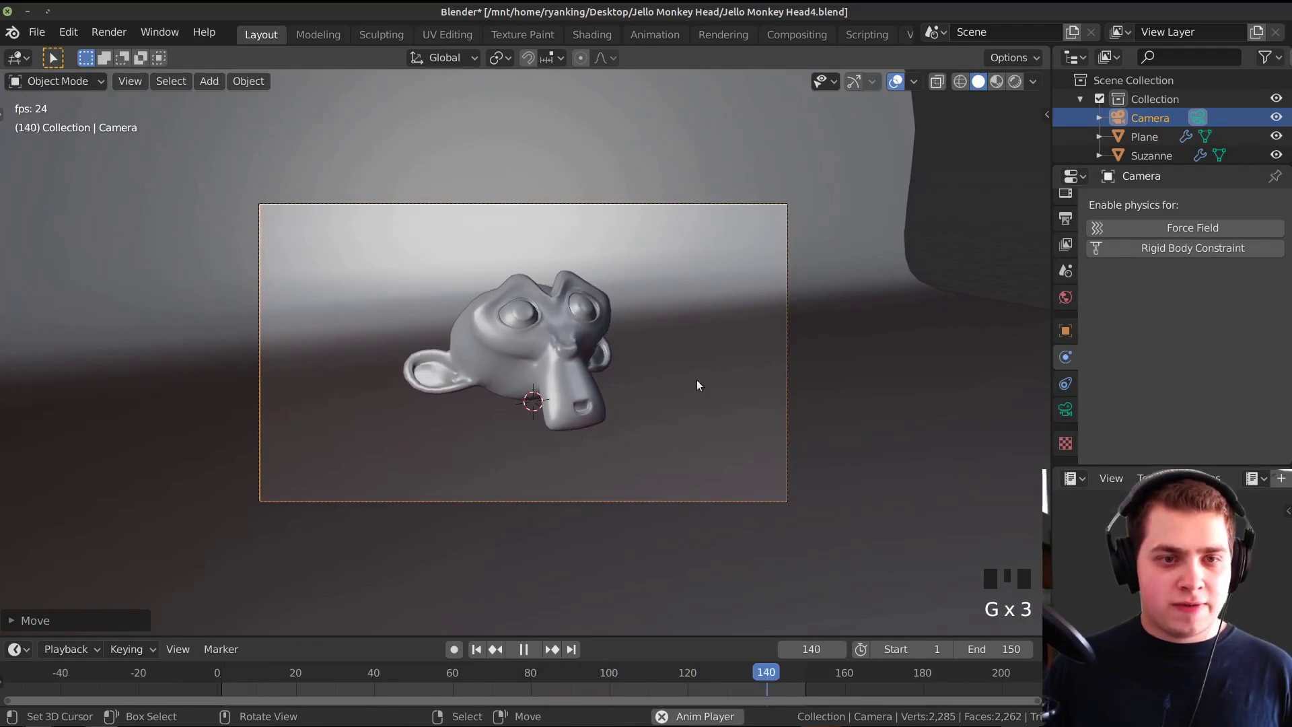
- Fine-tune the camera's position, then save the file and stop playback at frame 66
scroll(708, 402, "up", 2)
key("g")
left_click(712, 394)
key("ctrl+s")
key("space")
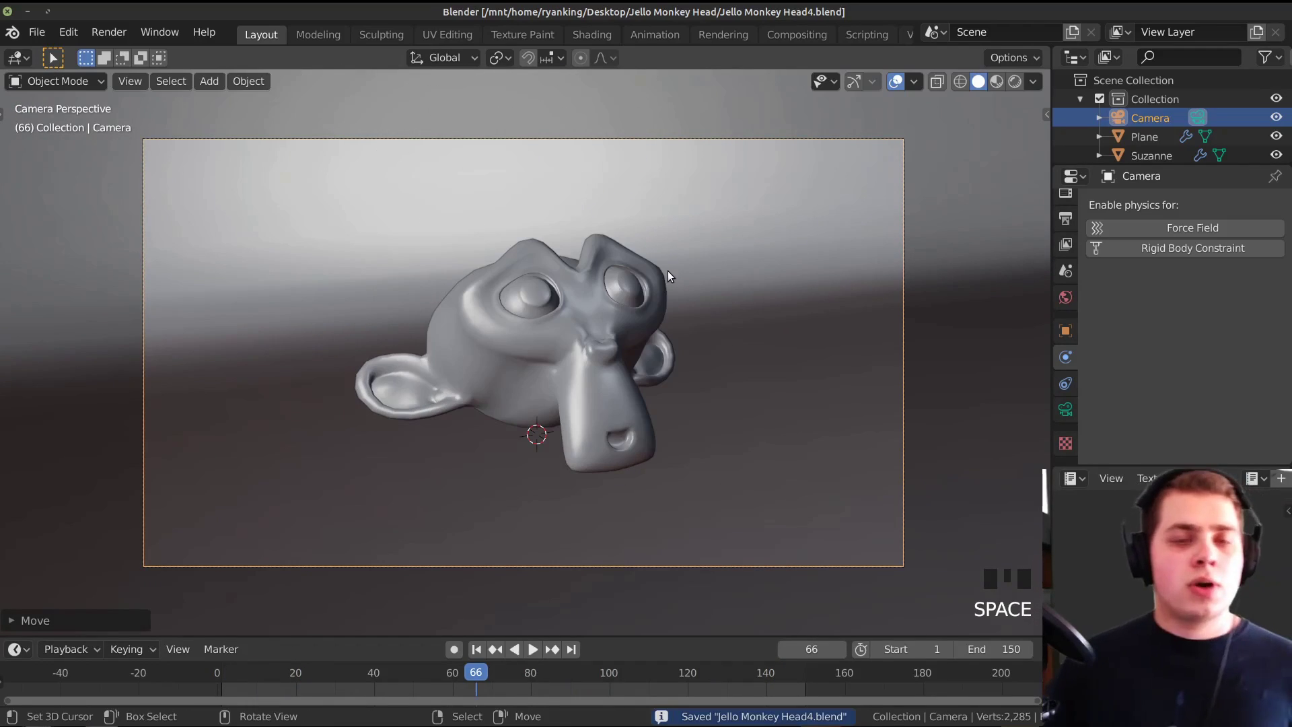
- Set the world background color to an Environment Texture using the image snowy_park_01_1k.hdr
left_click(1065, 298)
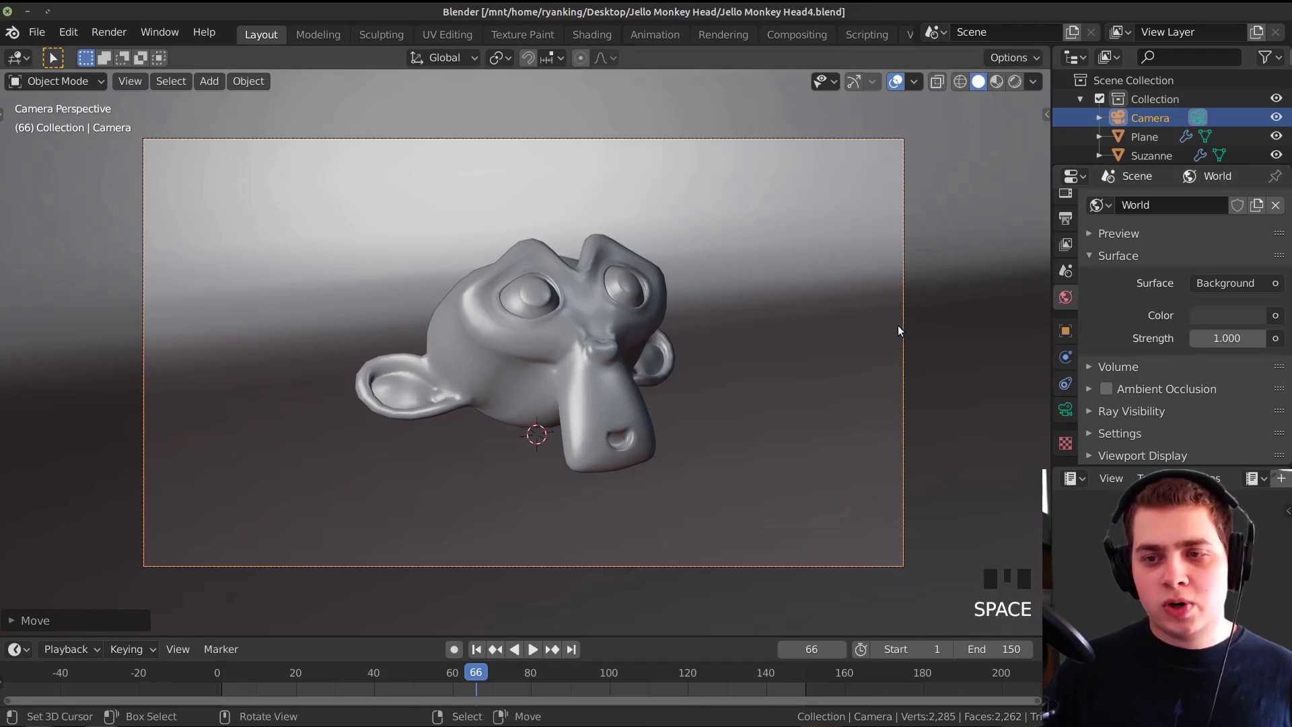
left_click(1274, 316)
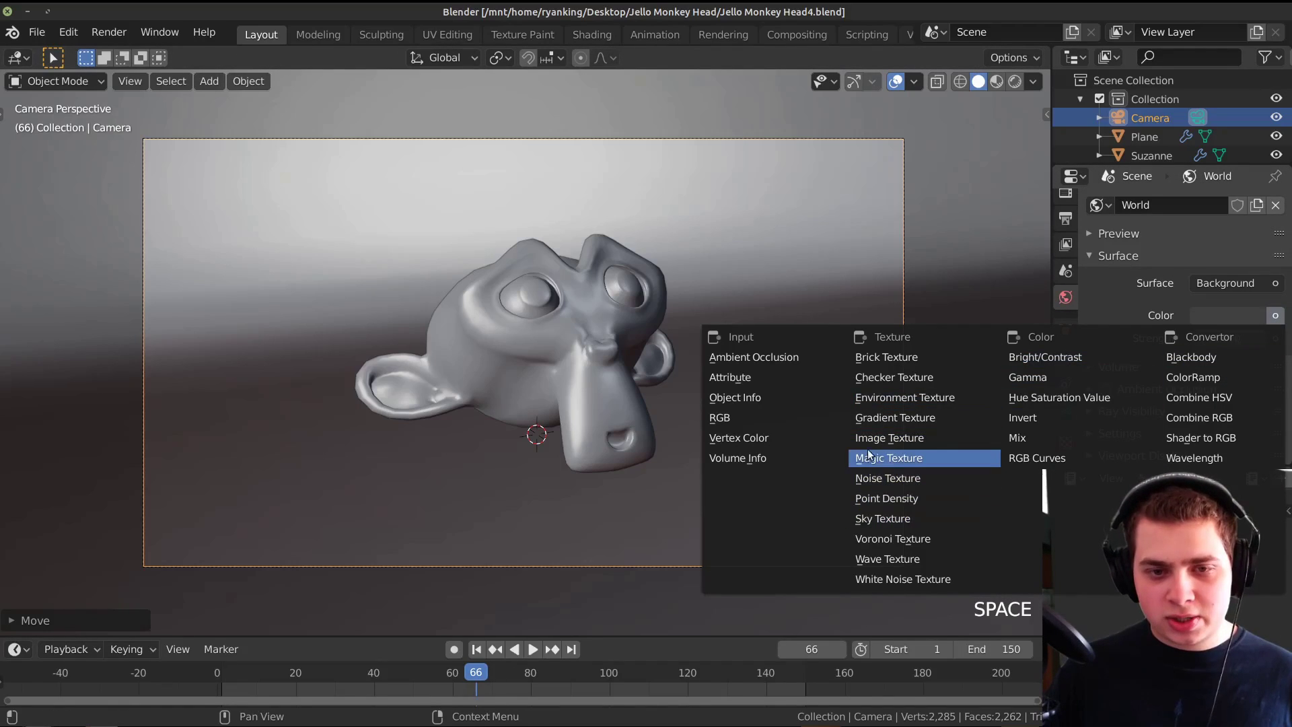
left_click(905, 397)
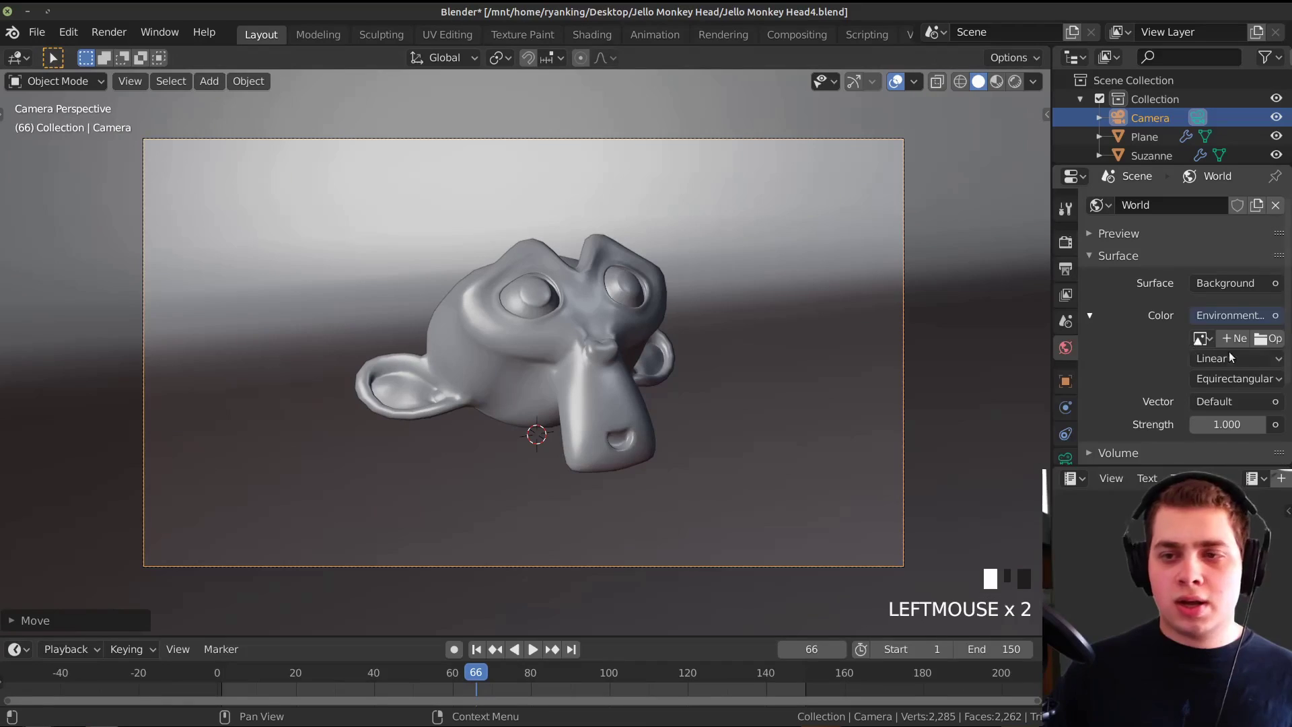
left_click(1266, 339)
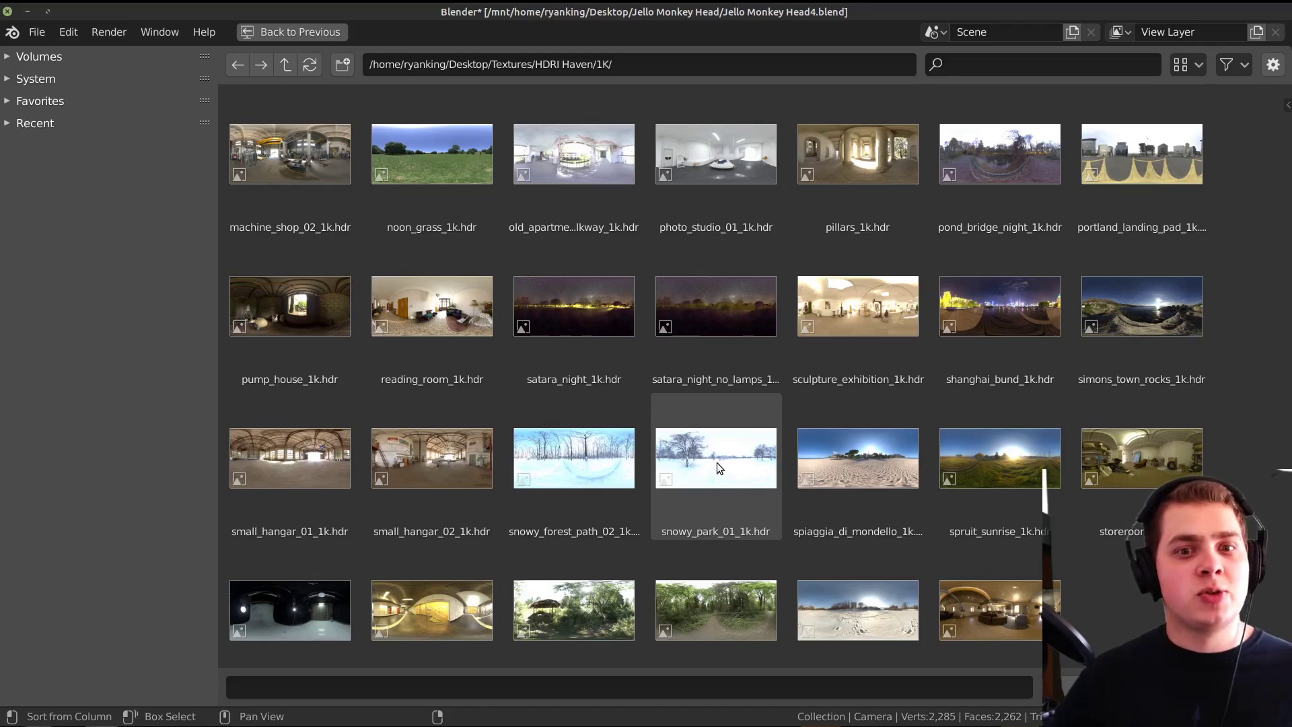
left_click(717, 462)
double_click(717, 462)
- Switch the viewport to rendered shading and examine the head and backdrop under the HDRI lighting
scroll(741, 451, "down", 2)
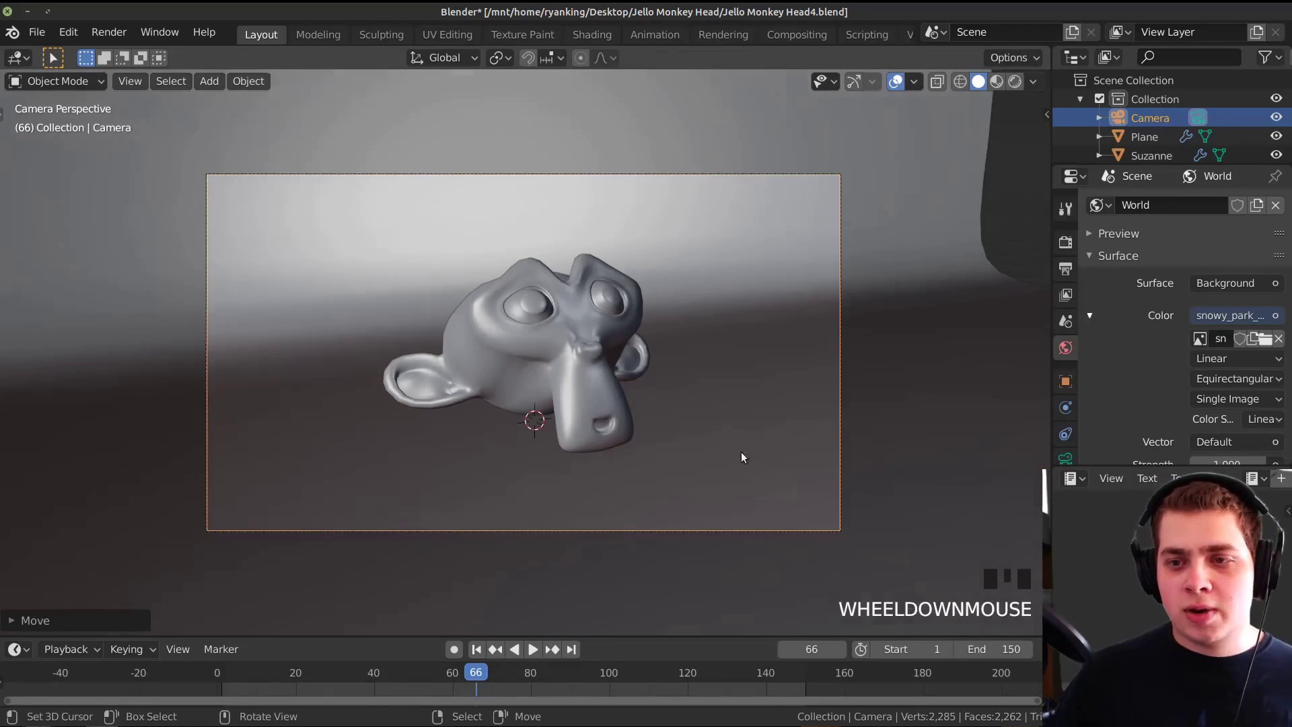
middle_click_drag(741, 450, 619, 430, "shift")
scroll(619, 429, "down", 1)
key("z")
left_click(737, 299)
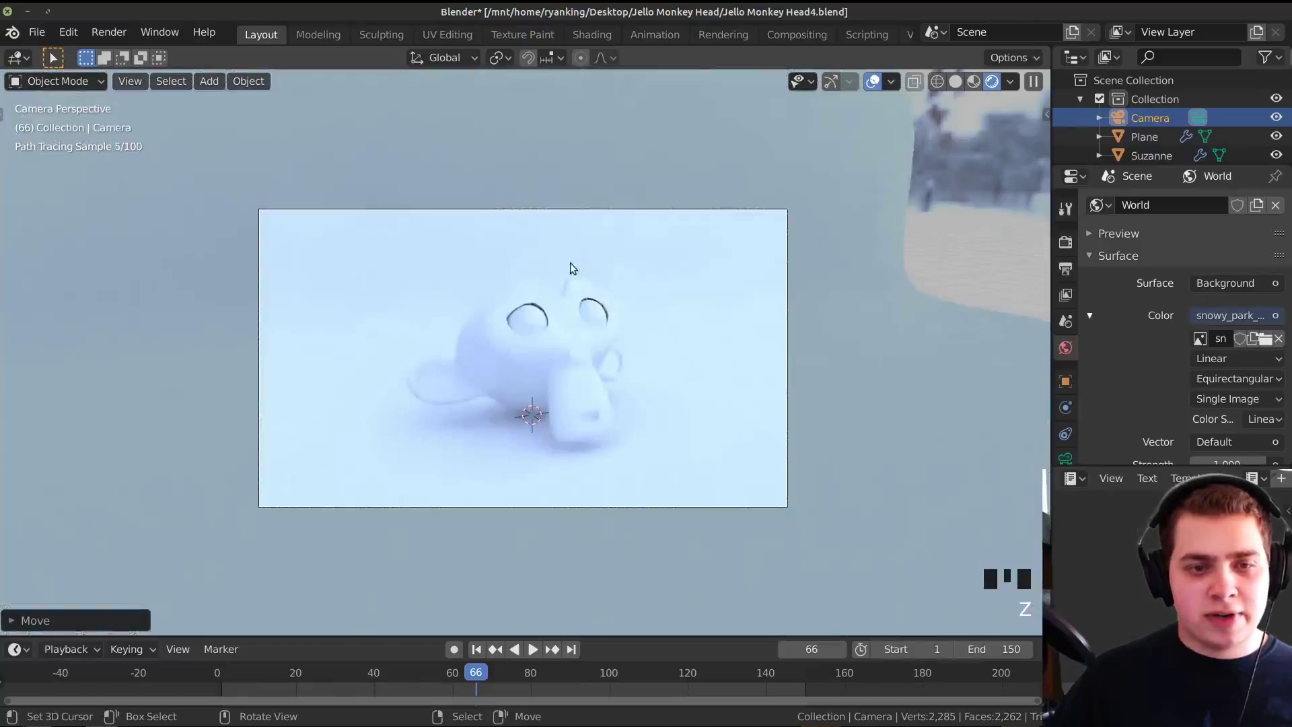
scroll(564, 299, "down", 2)
mouse_move(585, 297)
middle_mouse_down()
mouse_move(596, 361)
mouse_move(549, 373)
middle_mouse_up()
middle_click_drag(506, 323, 558, 355, "shift")
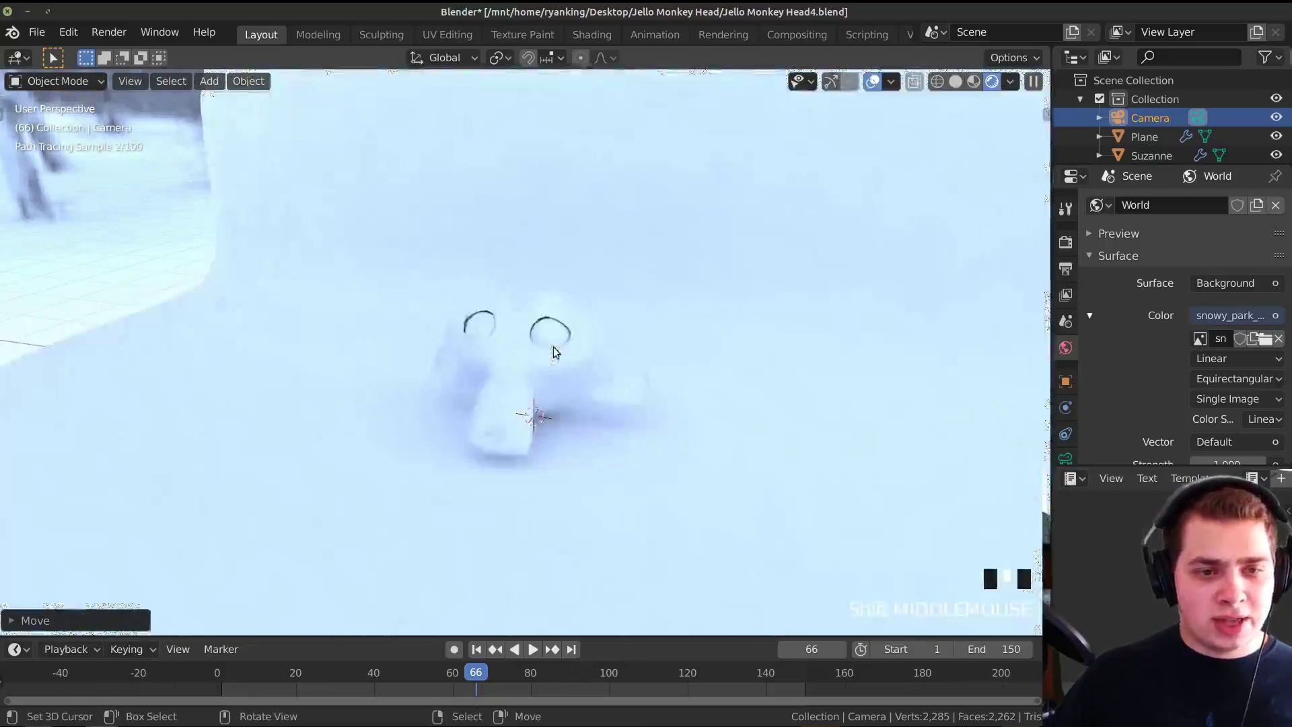
- Check the viewport denoising options in the render settings and inspect the denoised preview of the head from several angles
left_click(1065, 242)
middle_click_drag(932, 282, 902, 289)
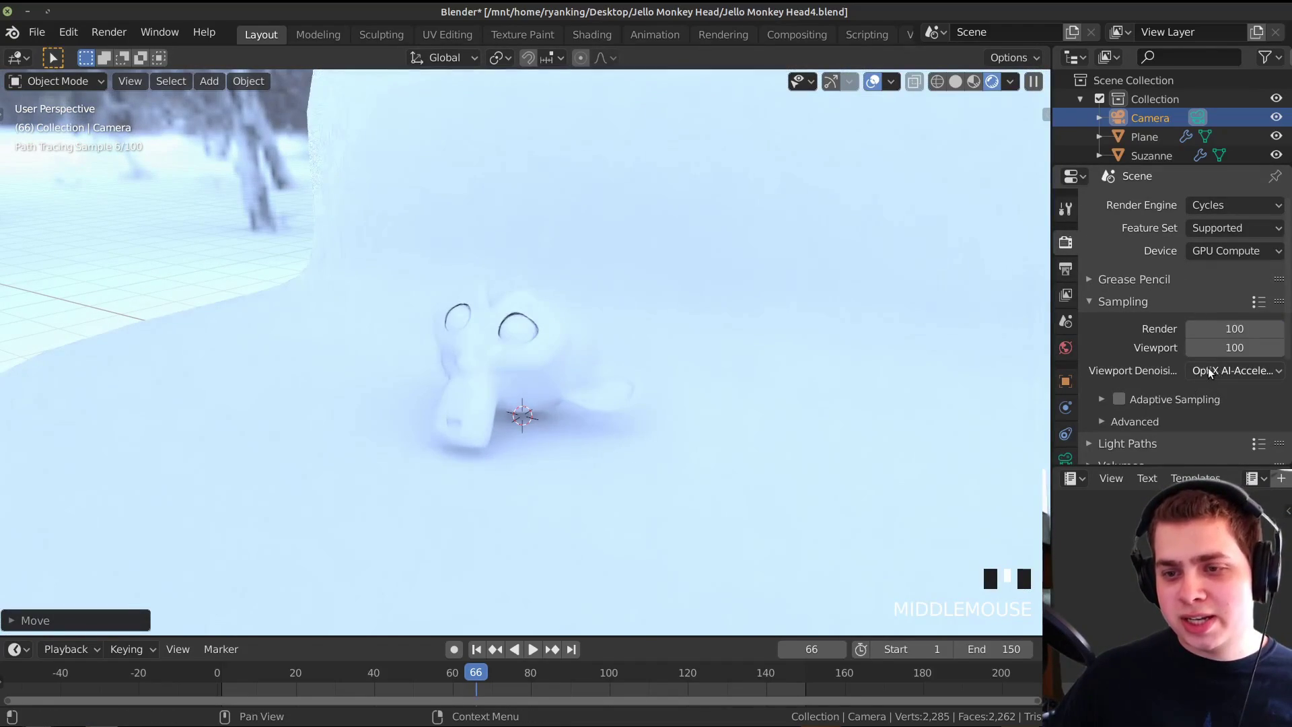
left_click(1197, 369)
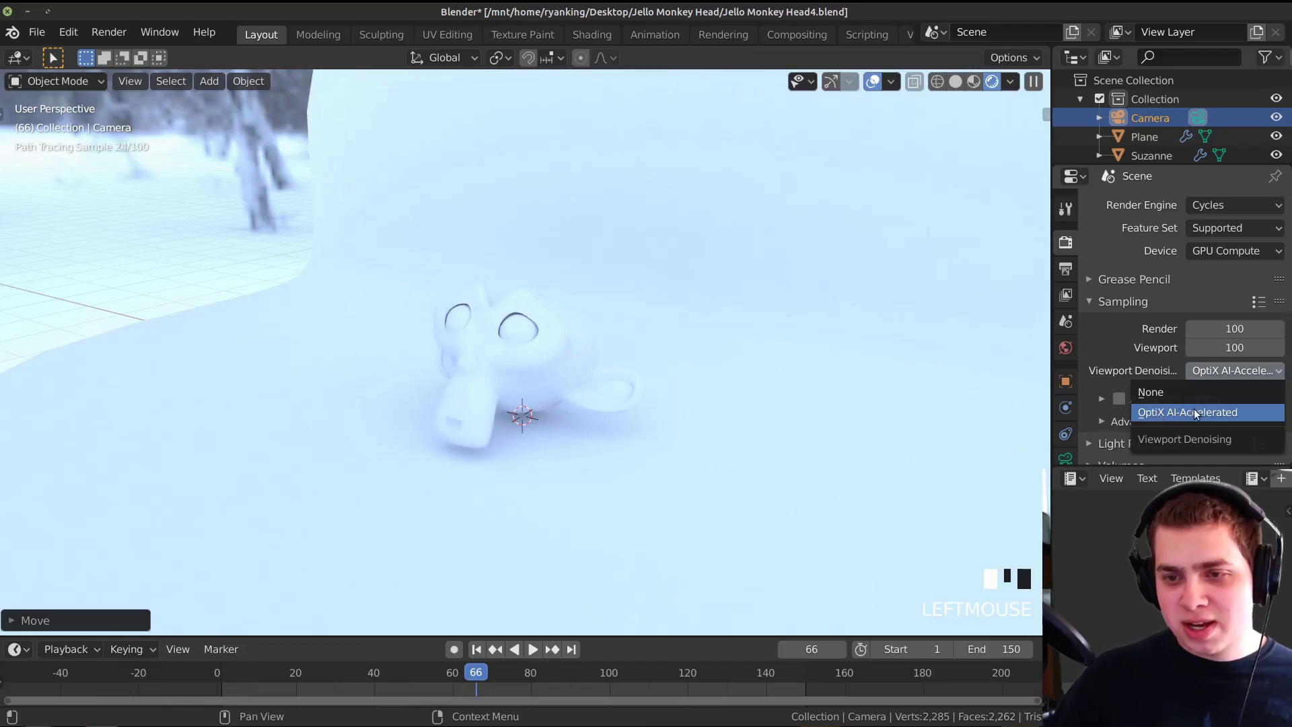
middle_click_drag(946, 401, 697, 401)
scroll(696, 401, "up", 2)
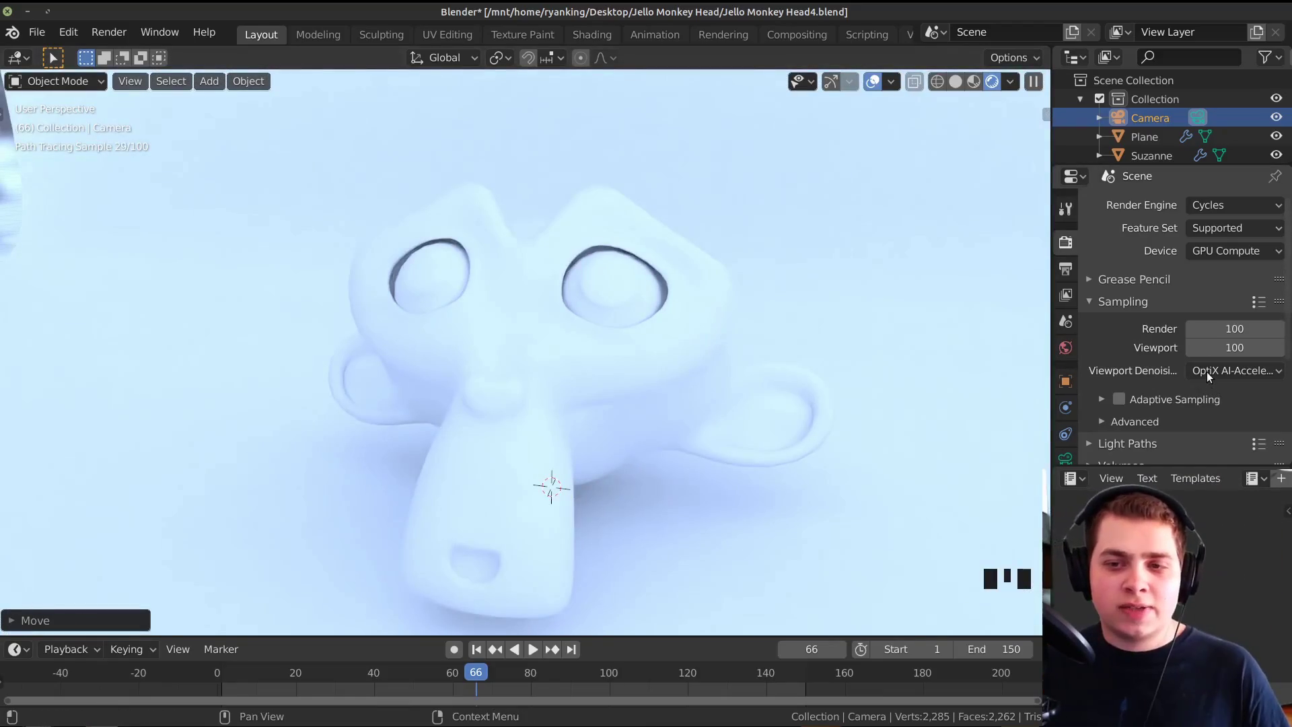
left_click(1206, 370)
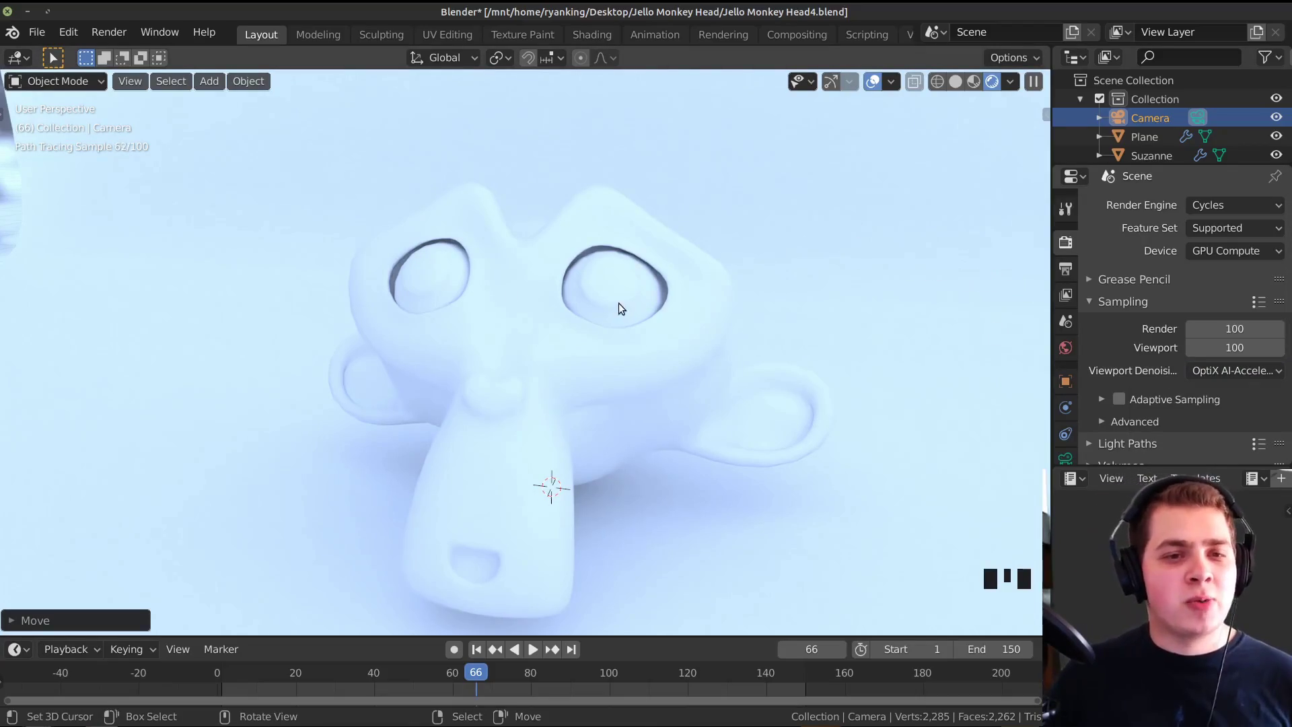
scroll(646, 300, "down", 6)
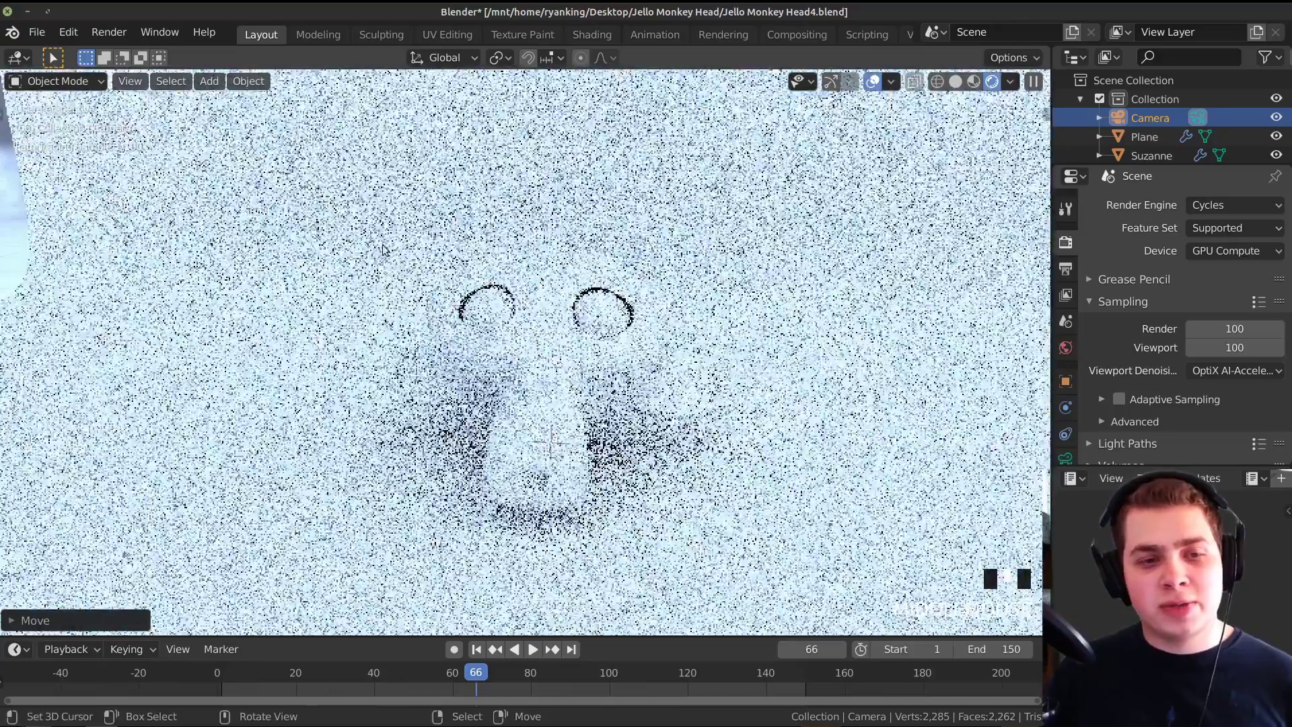
middle_click(547, 303)
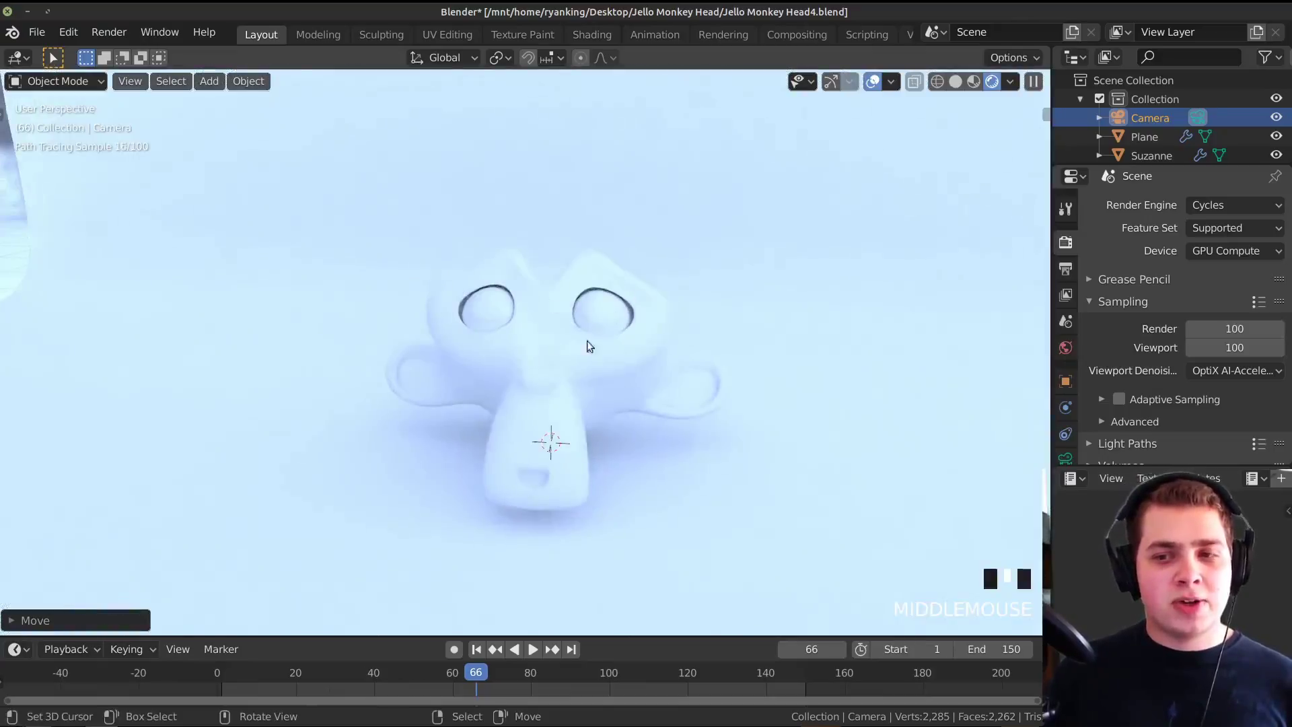
middle_click_drag(676, 380, 681, 351)
- Look through the camera and limit rendering to a region covering the whole camera frame
key("KP_0")
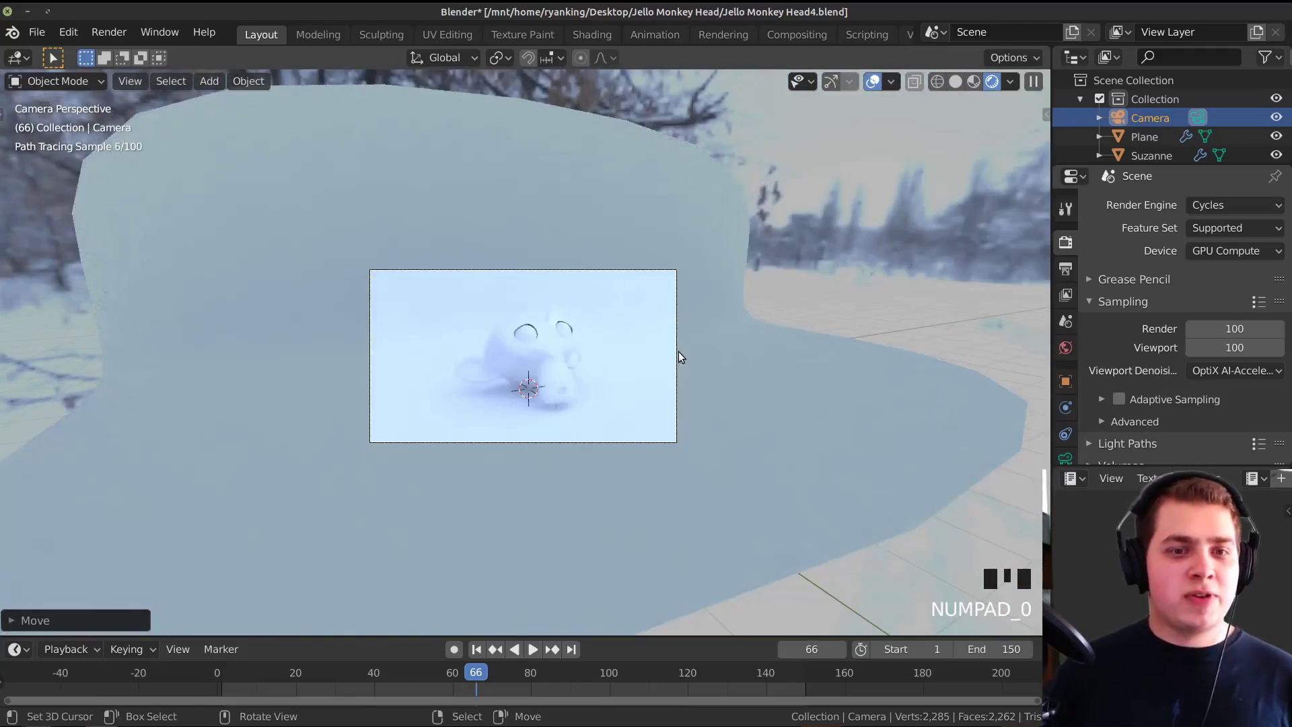
scroll(493, 309, "up", 4)
scroll(522, 314, "down", 3)
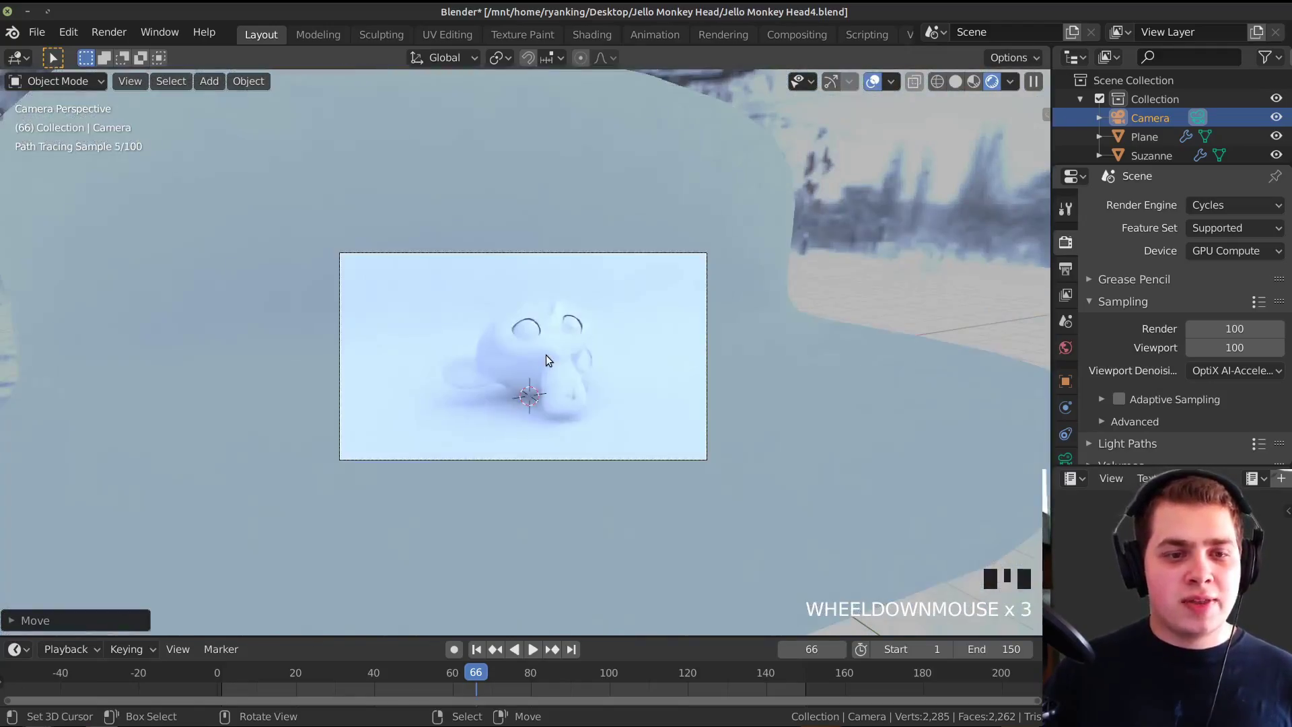
key("ctrl+b")
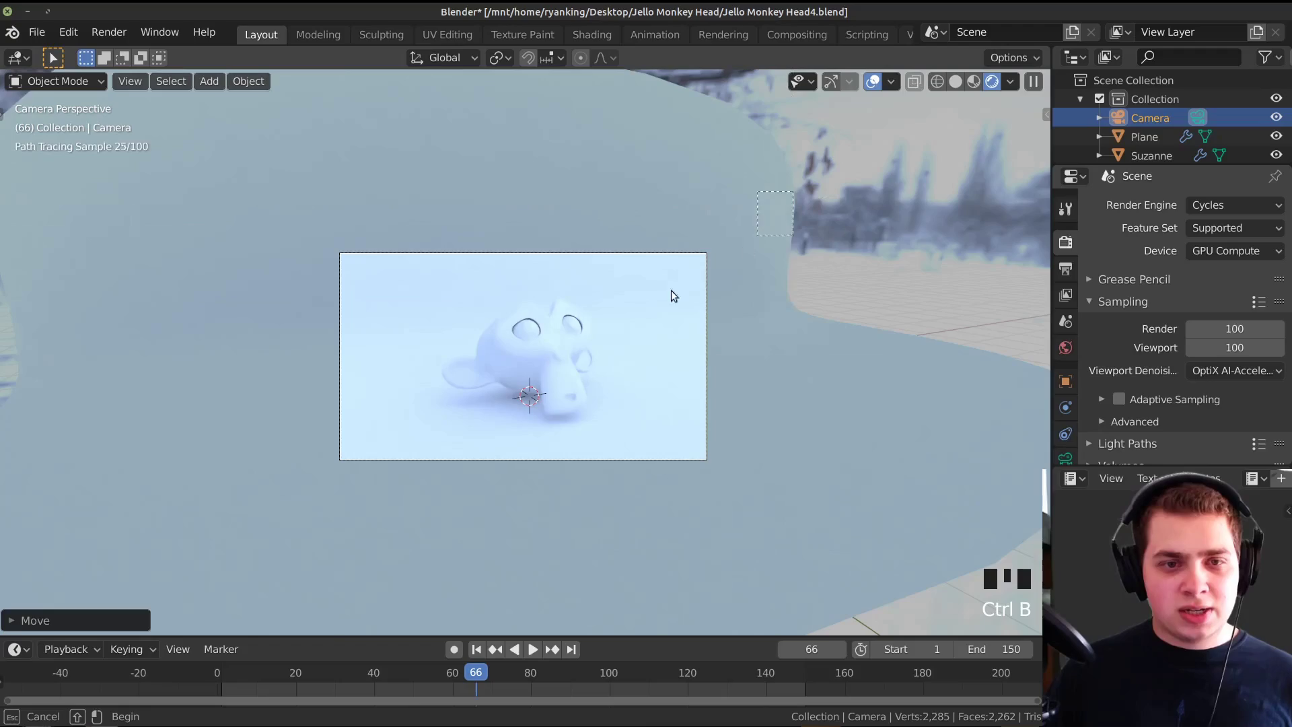
left_click_drag(200, 534, 200, 534)
scroll(491, 306, "up", 4)
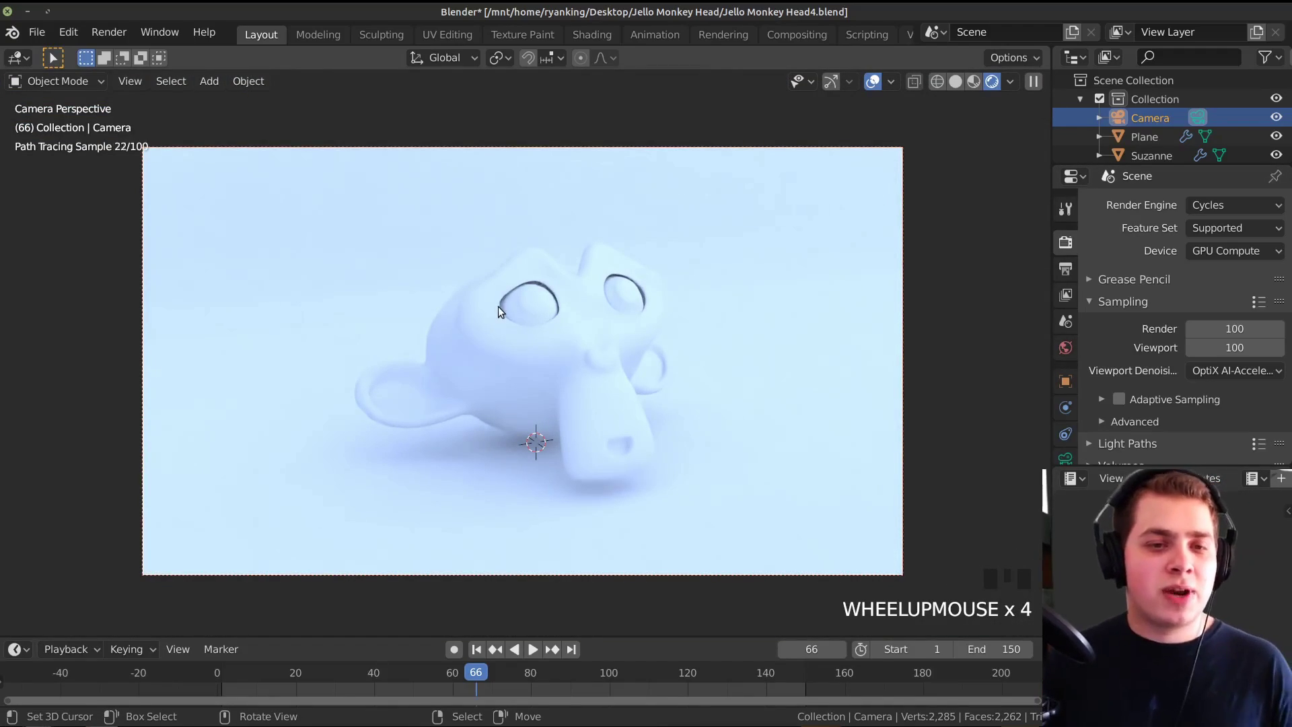
- Set the color management view transform to Filmic with the Medium High Contrast look
scroll(1132, 290, "down", 10)
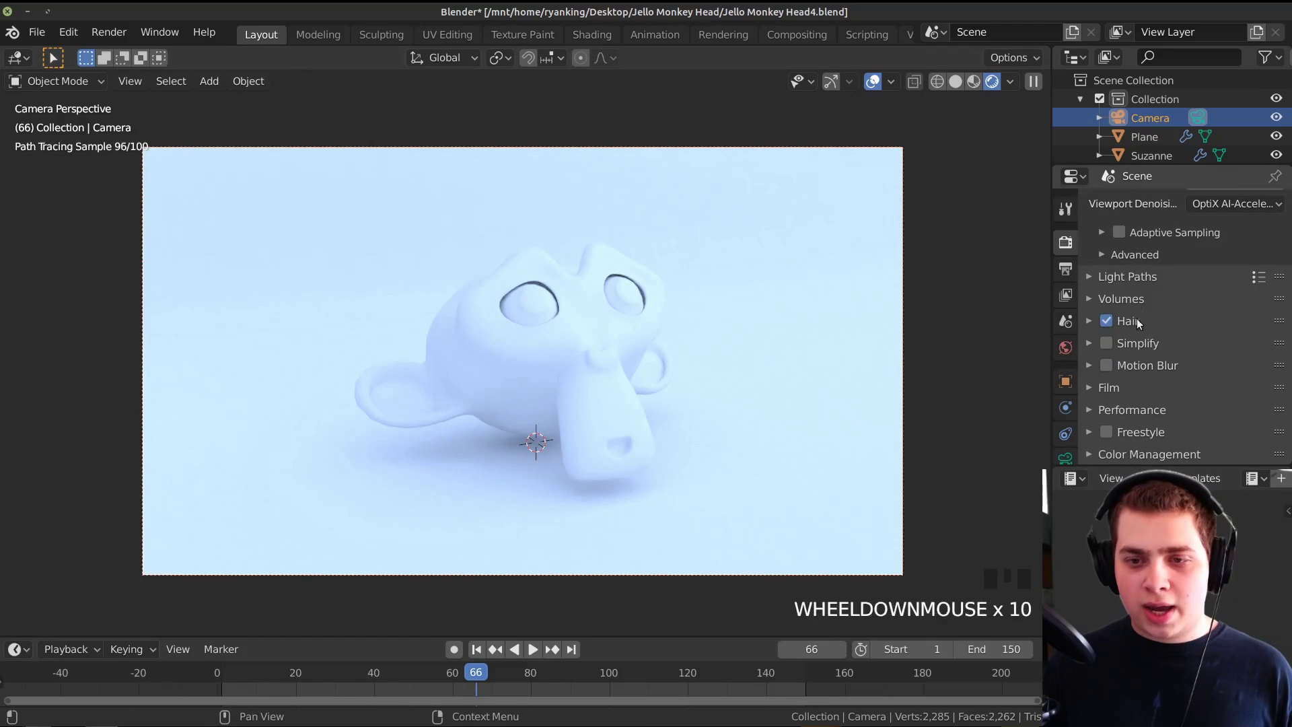
left_click(1087, 449)
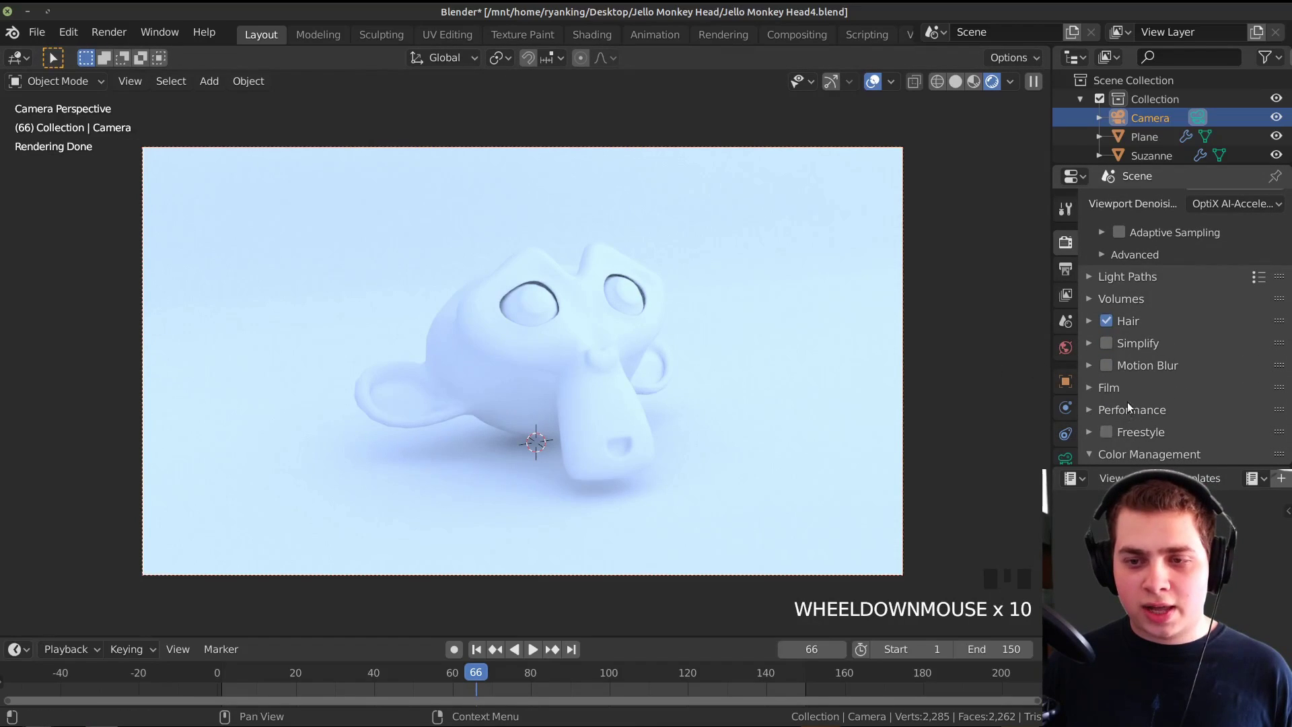
left_click(1220, 346)
left_click(1201, 390)
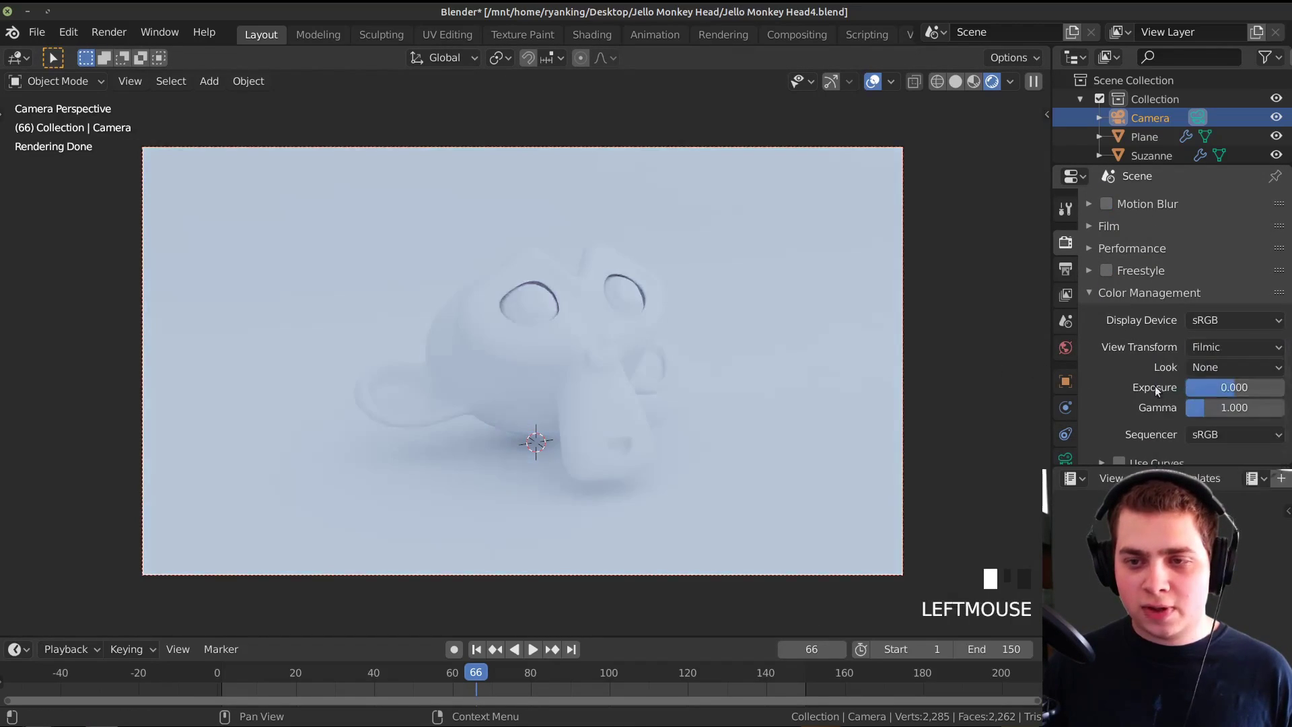
left_click(1235, 365)
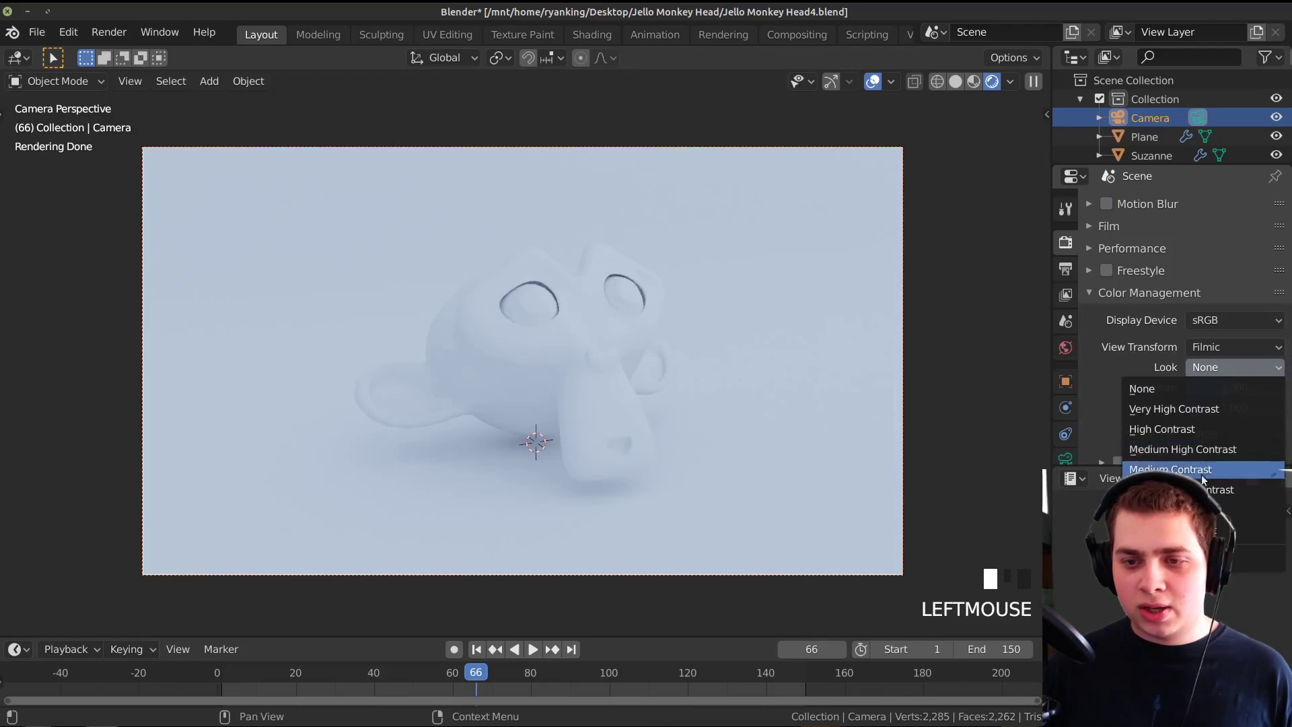
left_click(1219, 447)
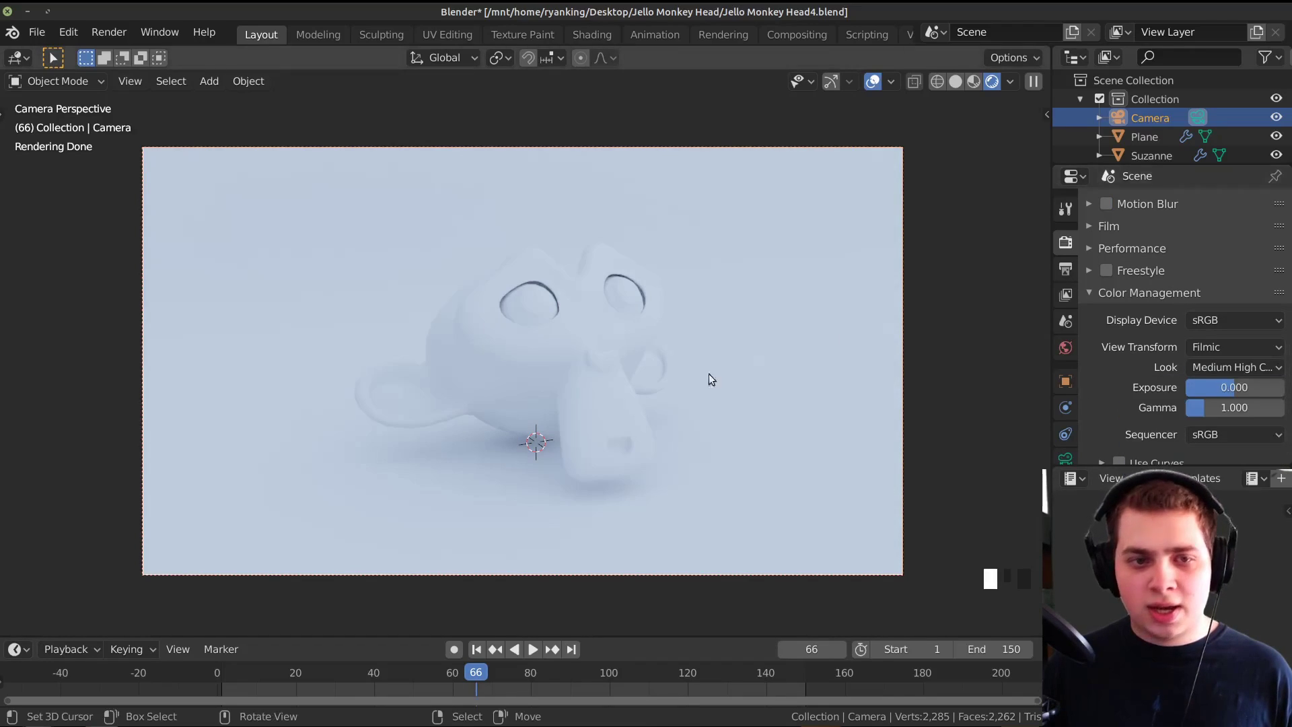
left_click(1134, 292)
scroll(1160, 270, "up", 6)
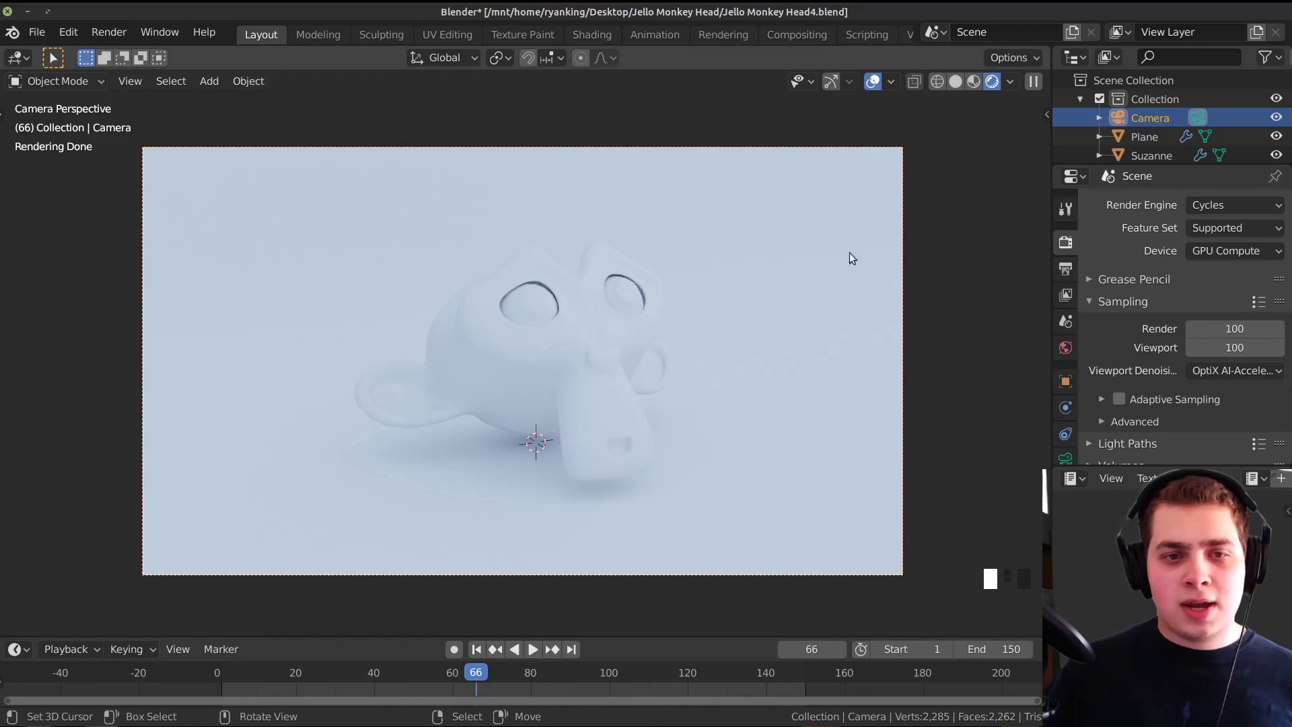
- Give the backdrop plane a new material with a medium blue base color
right_click(792, 254)
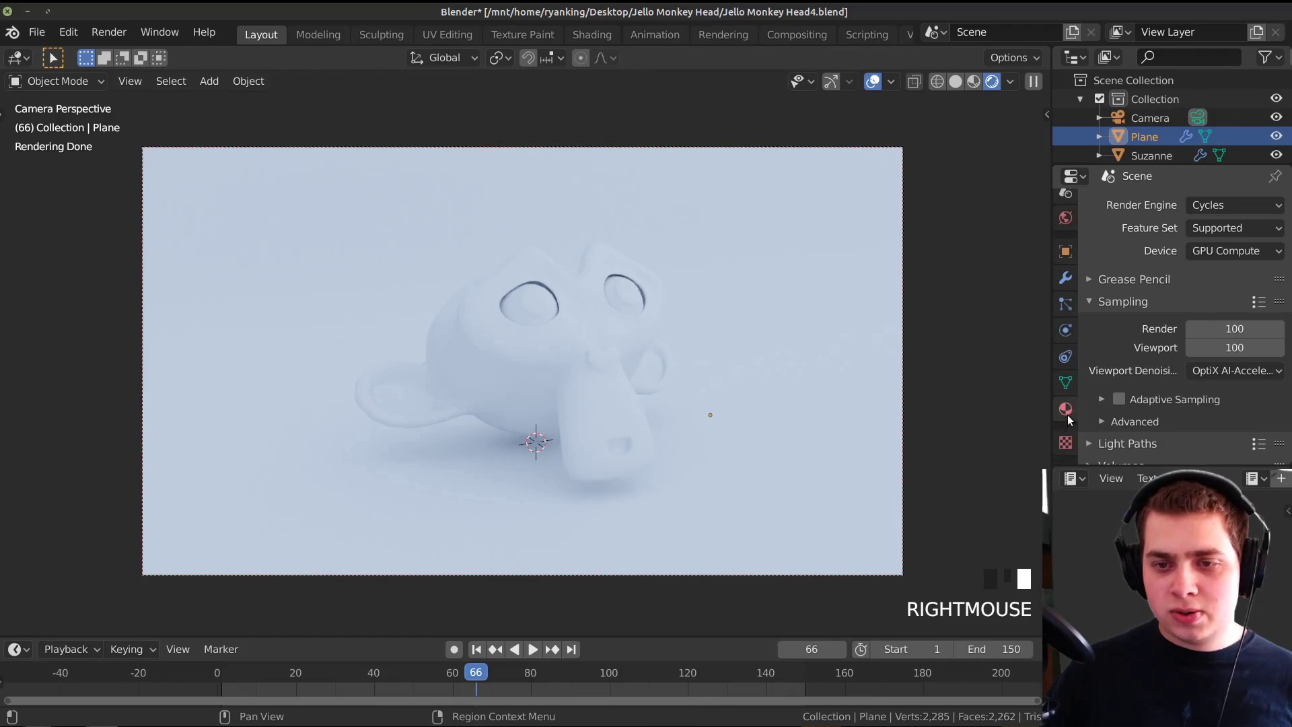
left_click(1065, 409)
left_click(1152, 266)
scroll(1201, 354, "down", 2)
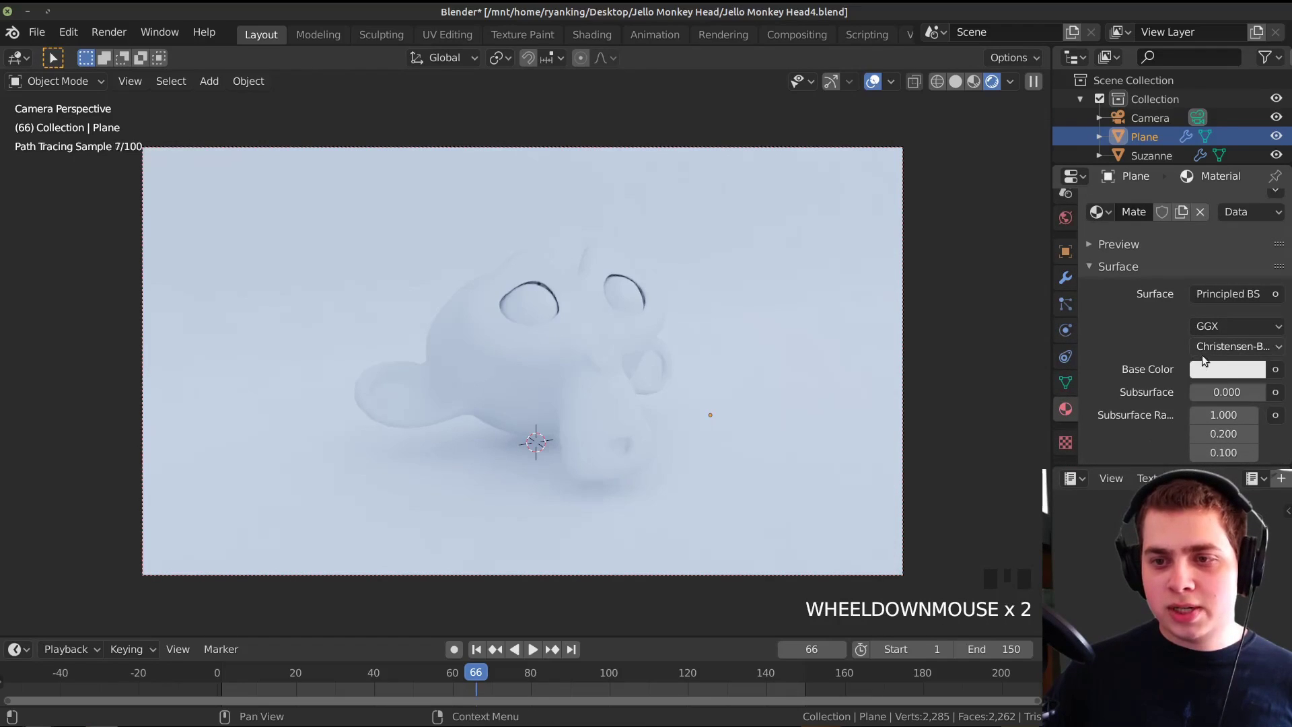
left_click(1204, 367)
left_click_drag(1168, 165, 1190, 151)
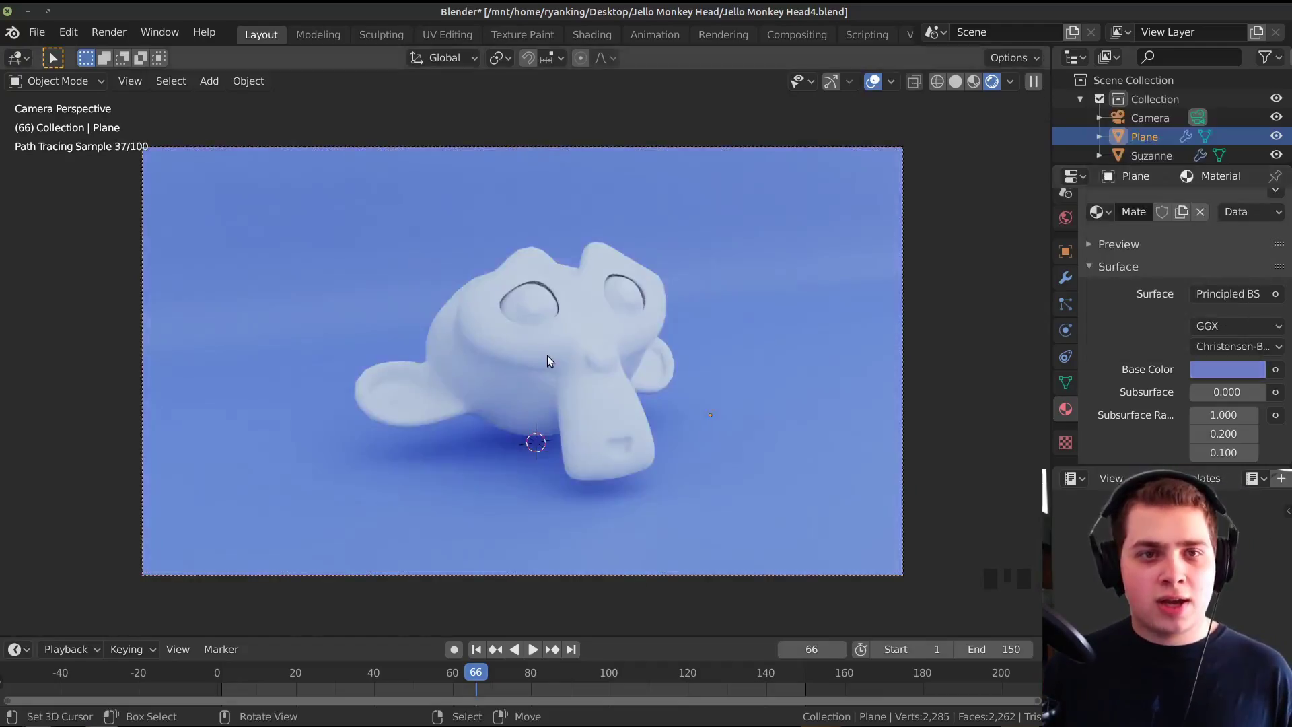
- Select the monkey head, save the file and switch the viewport to solid shading
right_click(546, 355)
scroll(522, 344, "down", 1)
key("ctrl+s")
key("z")
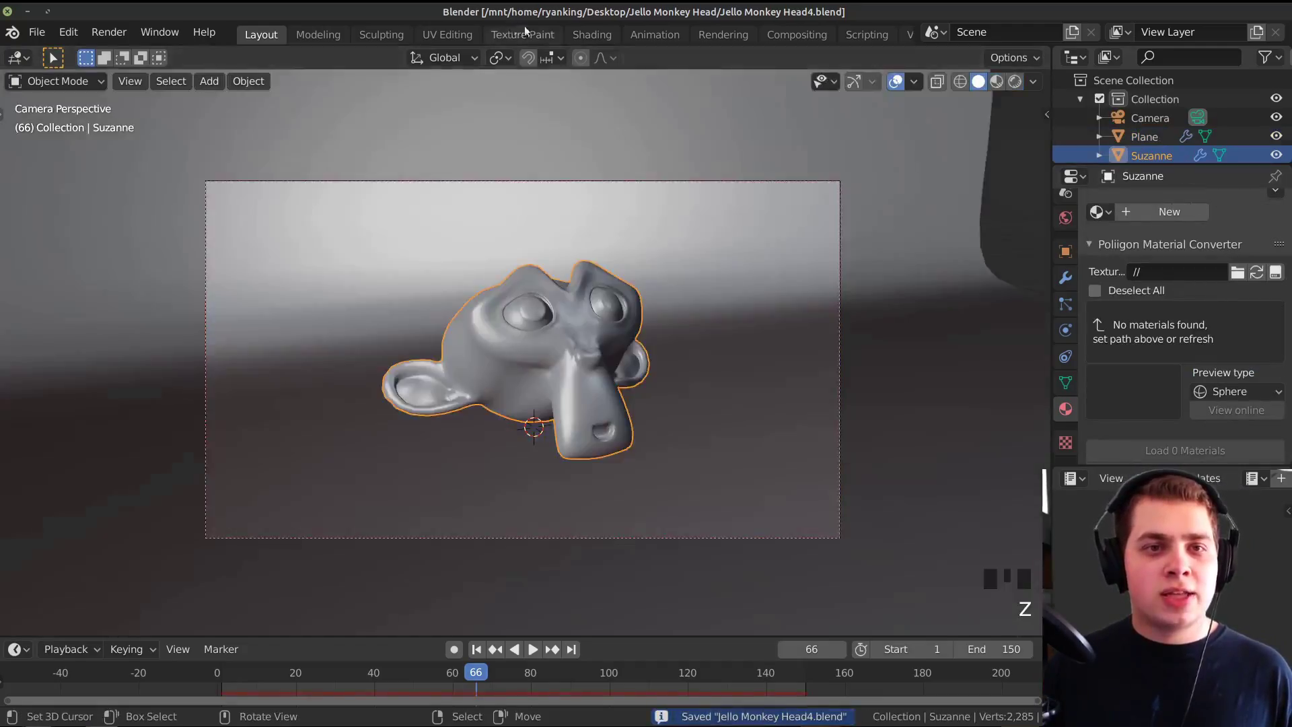
- Create a new material named Jello on the monkey head in the Shading workspace and enlarge the node editor
left_click(584, 34)
scroll(590, 281, "down", 1)
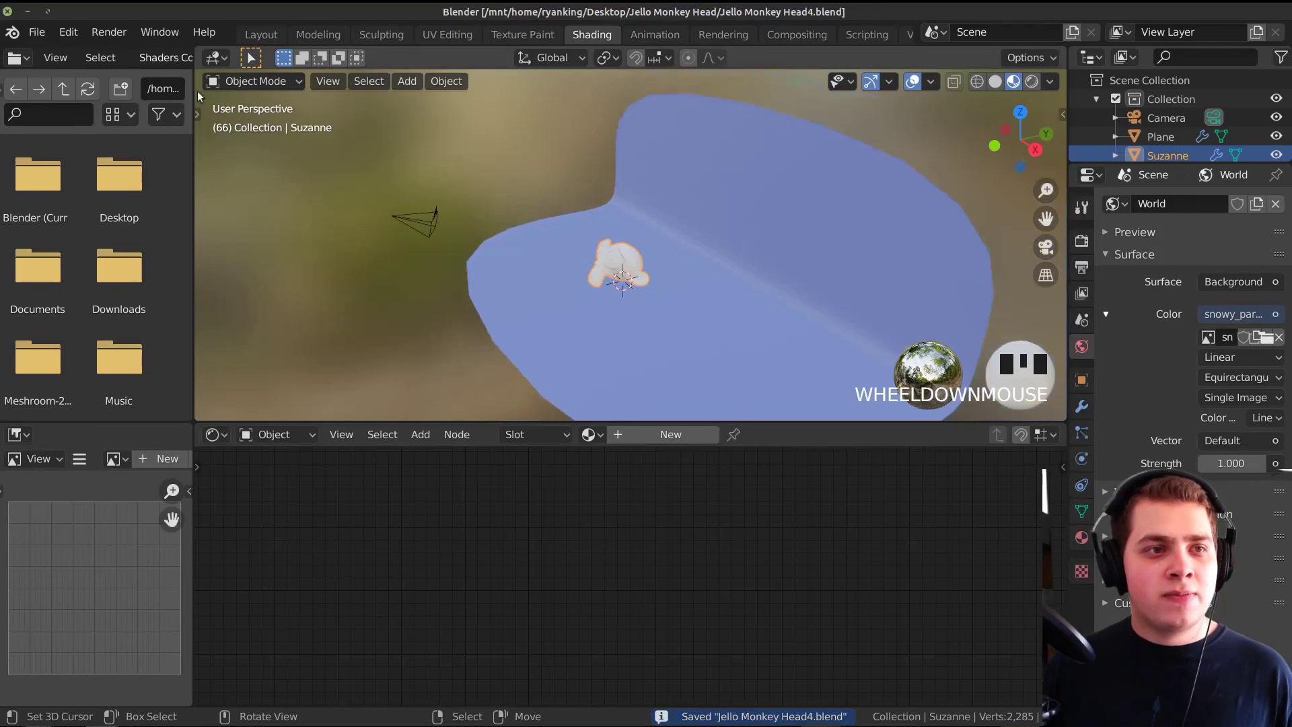
scroll(590, 281, "up", 1)
left_click(549, 437)
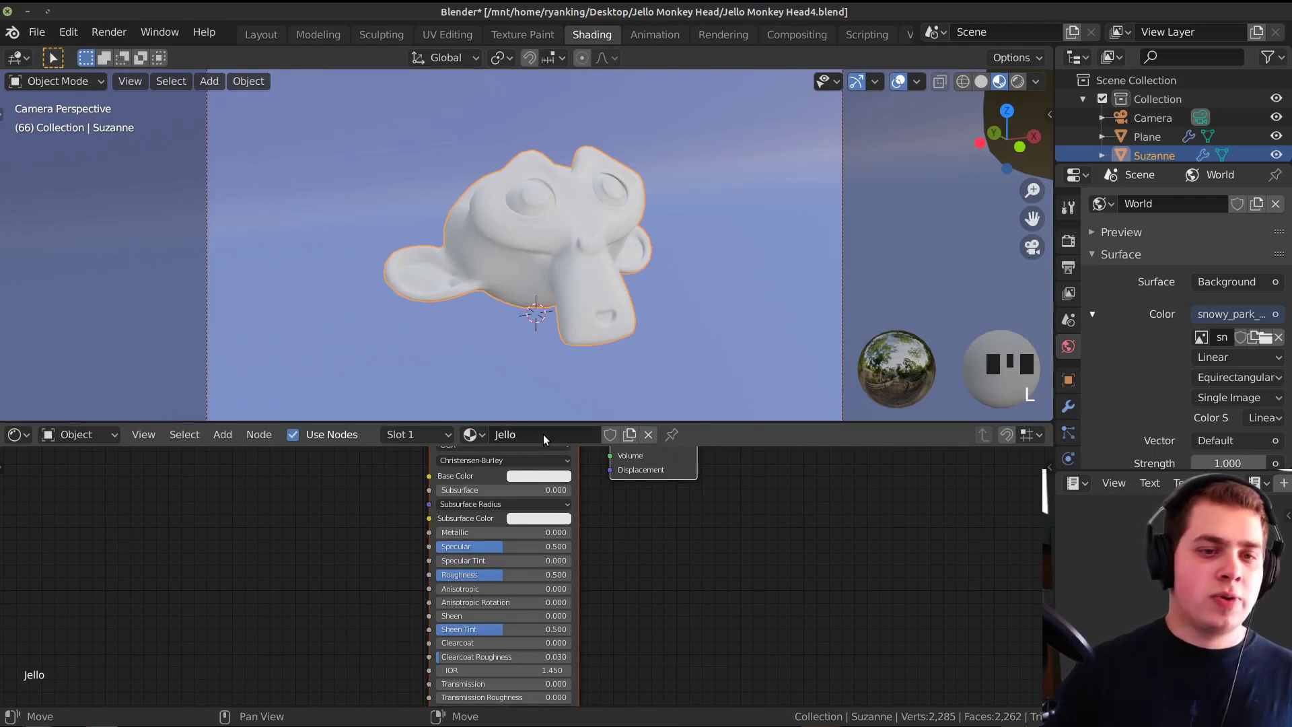
scroll(594, 511, "down", 2)
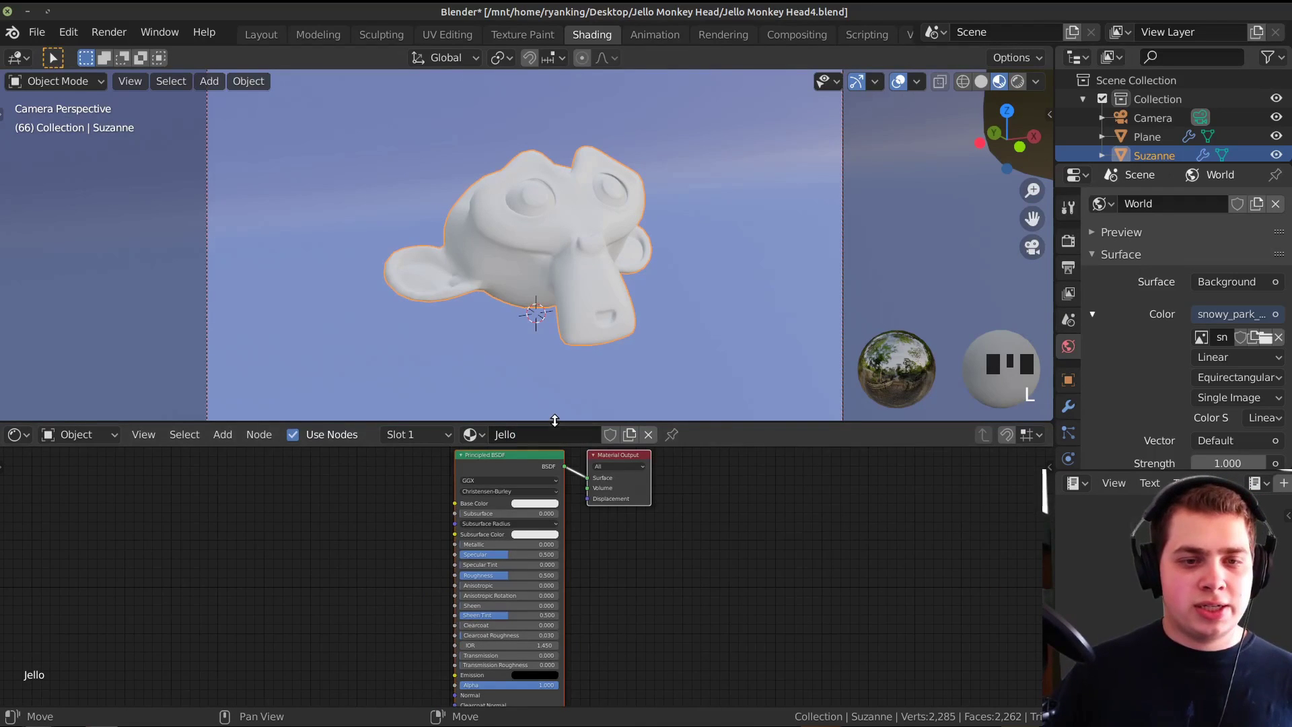
left_click_drag(553, 424, 552, 394)
scroll(569, 552, "up", 4)
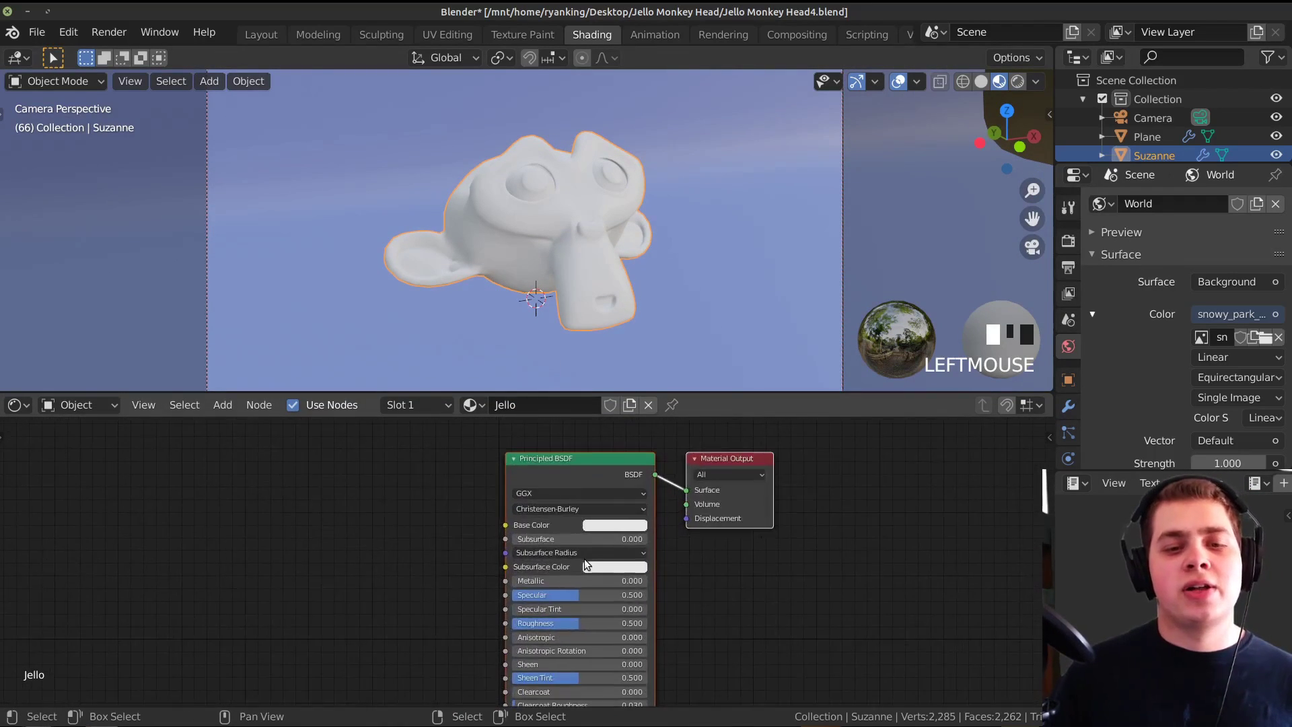
- Switch to rendered shading and set the Jello material's base color to a fully saturated red
key("z")
left_click(533, 298)
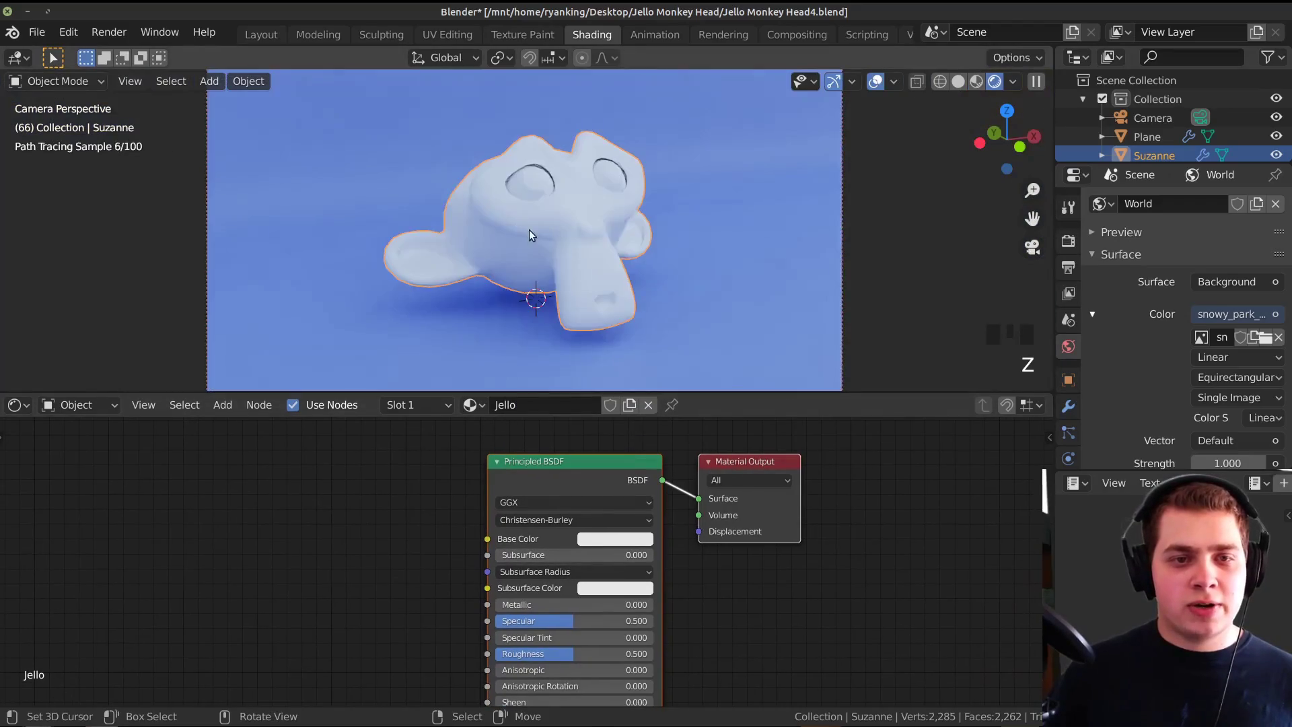
scroll(535, 222, "up", 2)
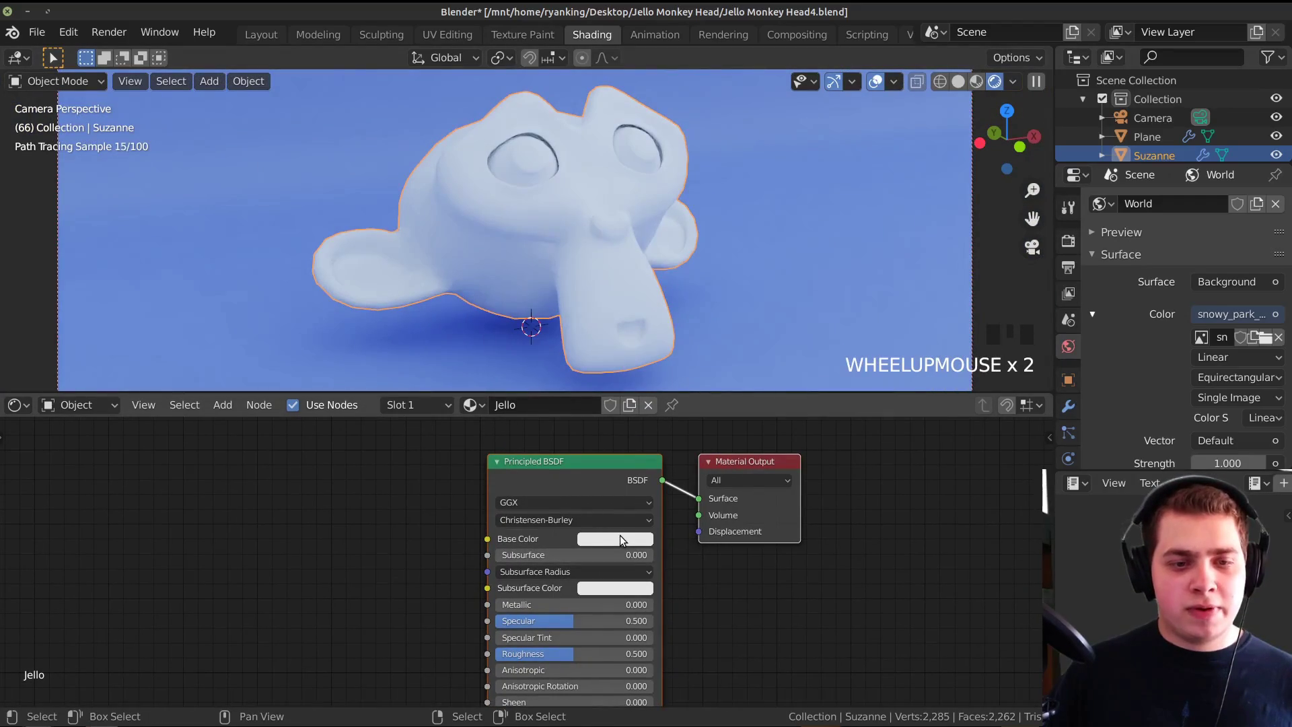
left_click(620, 540)
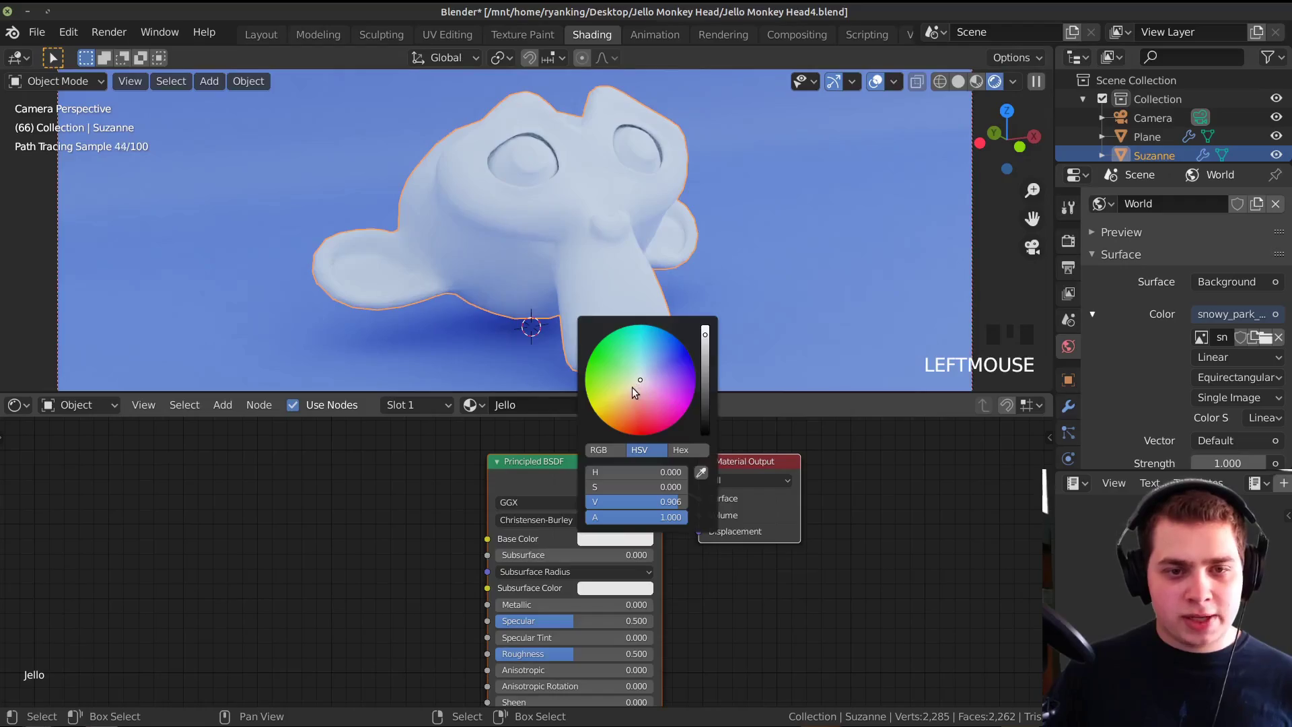
left_click_drag(640, 379, 637, 435)
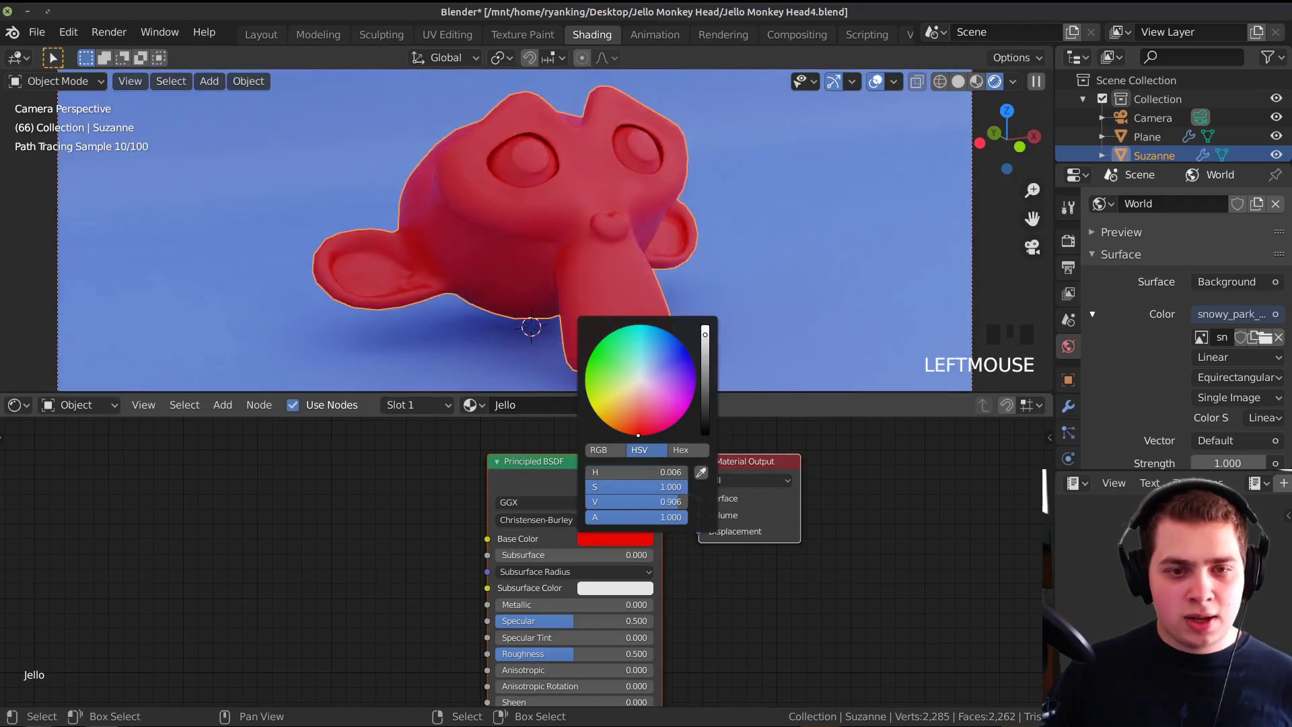
left_click(706, 356)
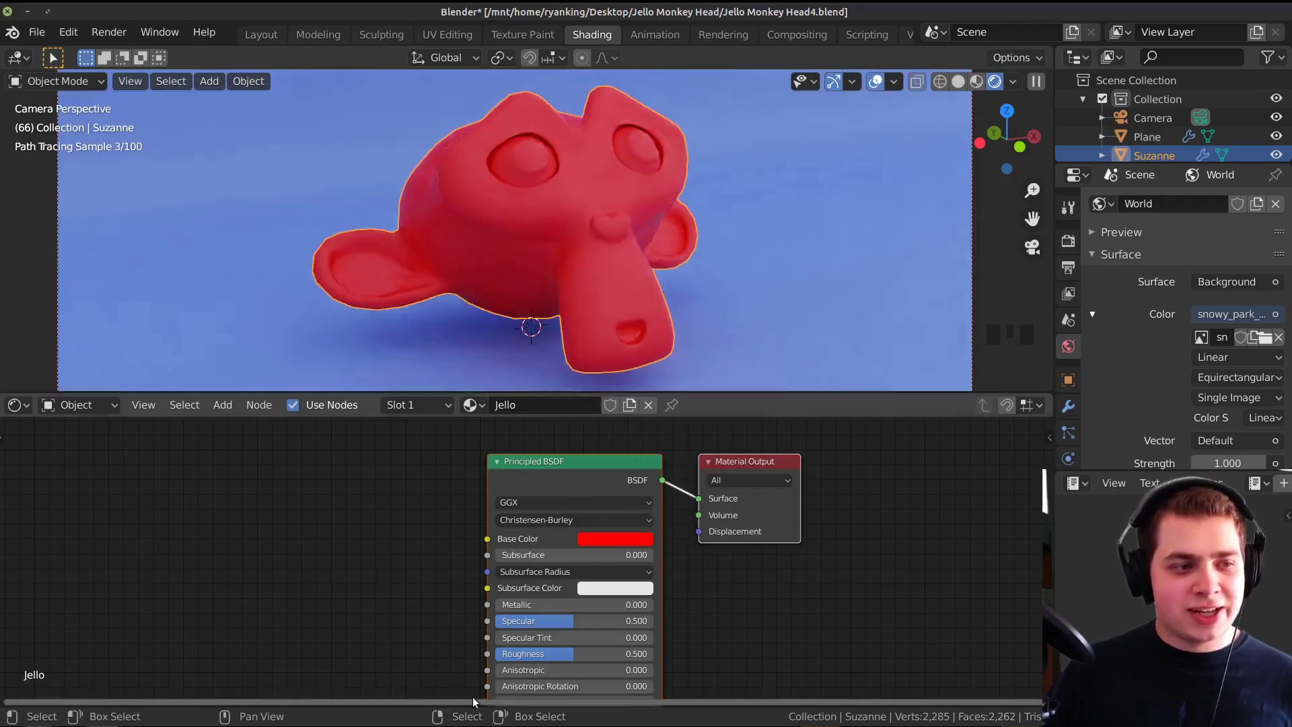
- Set the Jello material's Principled BSDF roughness to 0 and specular to 1
middle_click_drag(538, 659, 537, 596)
scroll(558, 647, "up", 1)
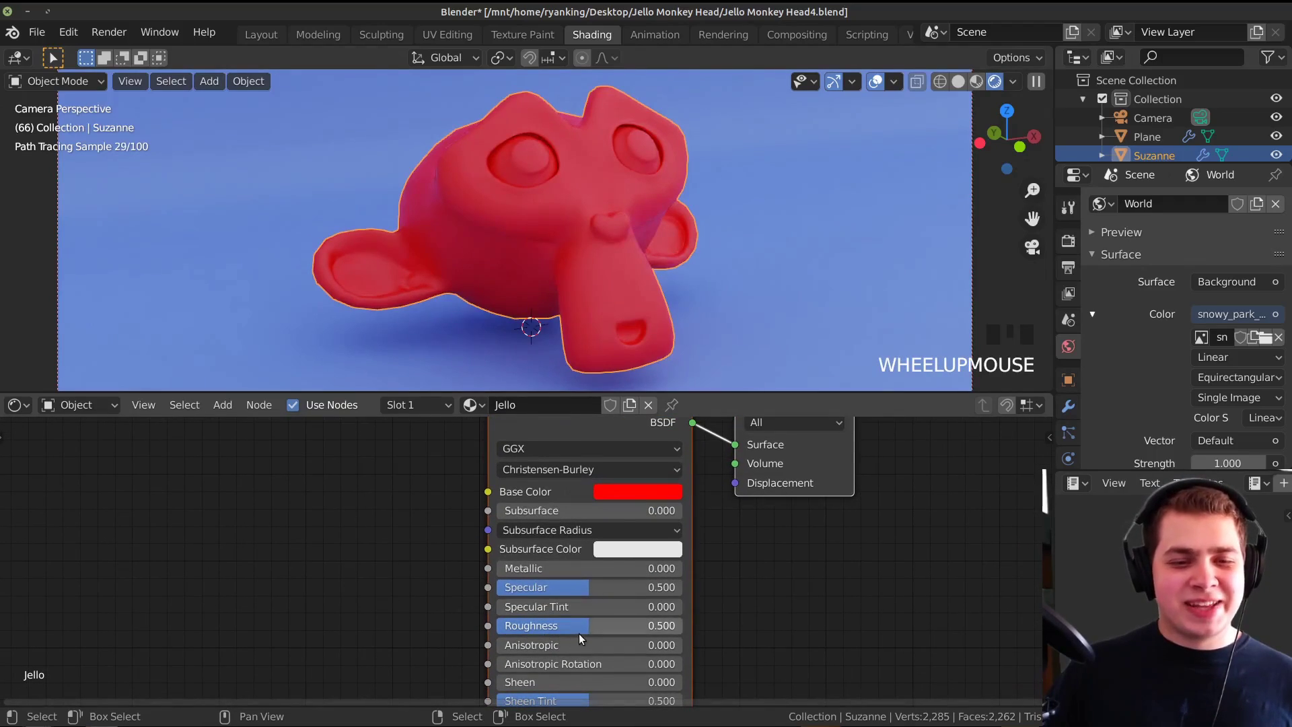
left_click_drag(588, 627, 492, 624)
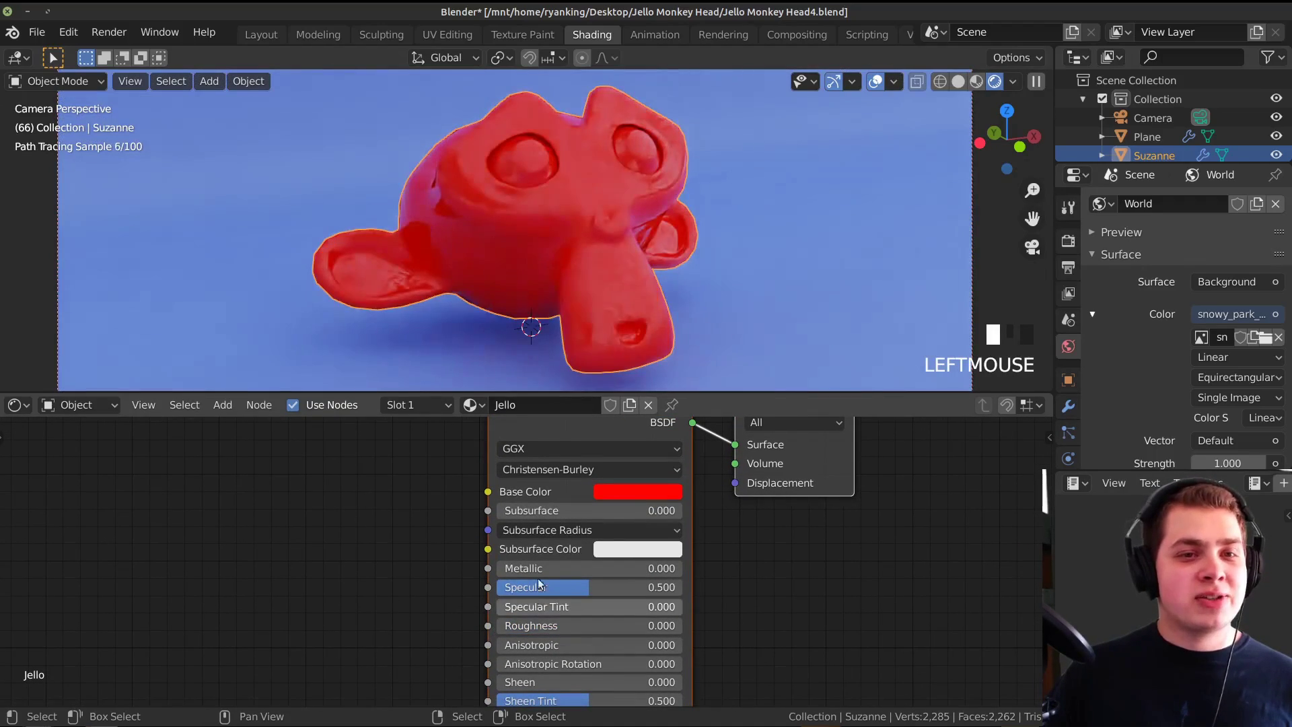
left_click(559, 586)
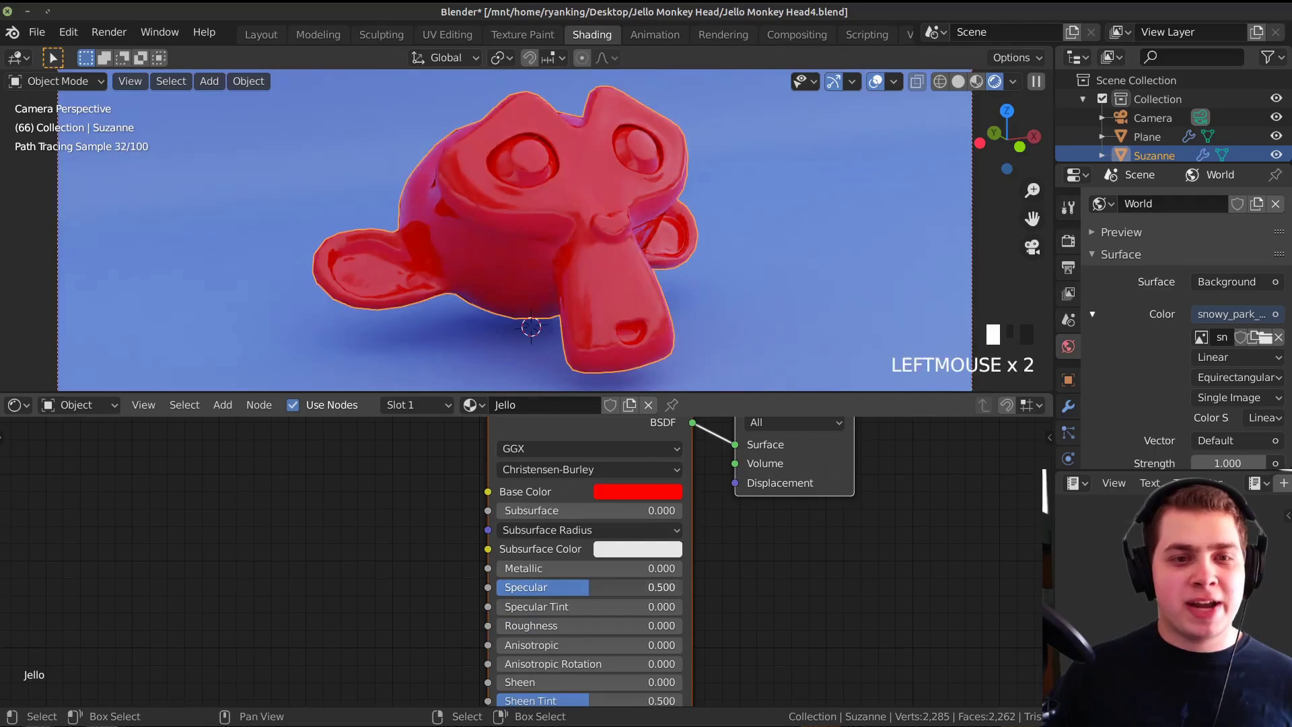
left_click_drag(558, 587, 679, 586)
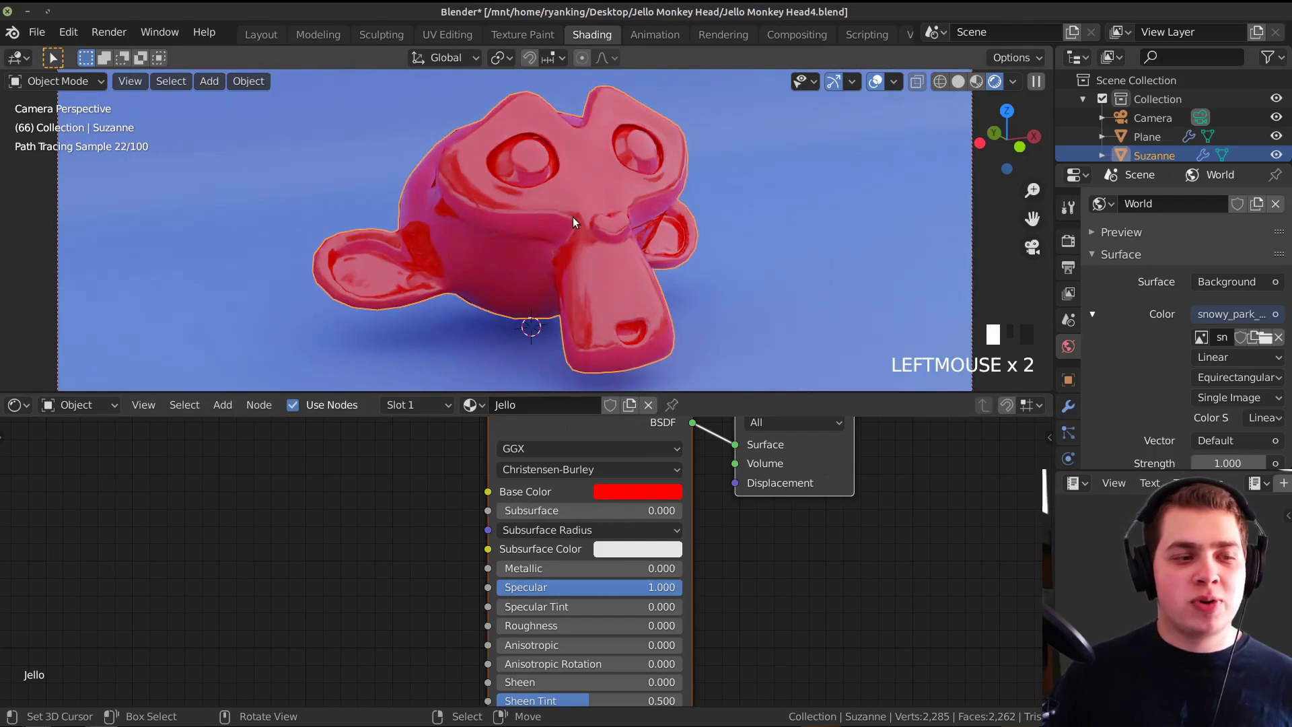
scroll(563, 502, "down", 2)
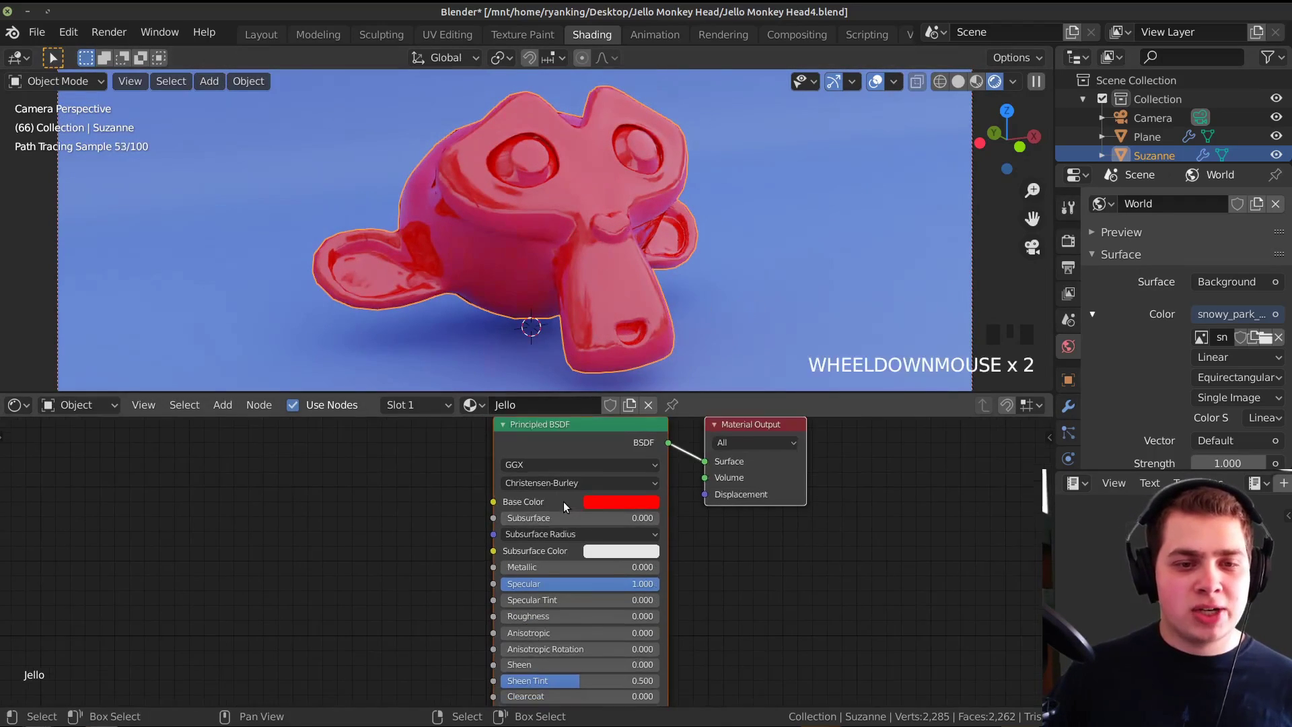
middle_click_drag(563, 502, 553, 559)
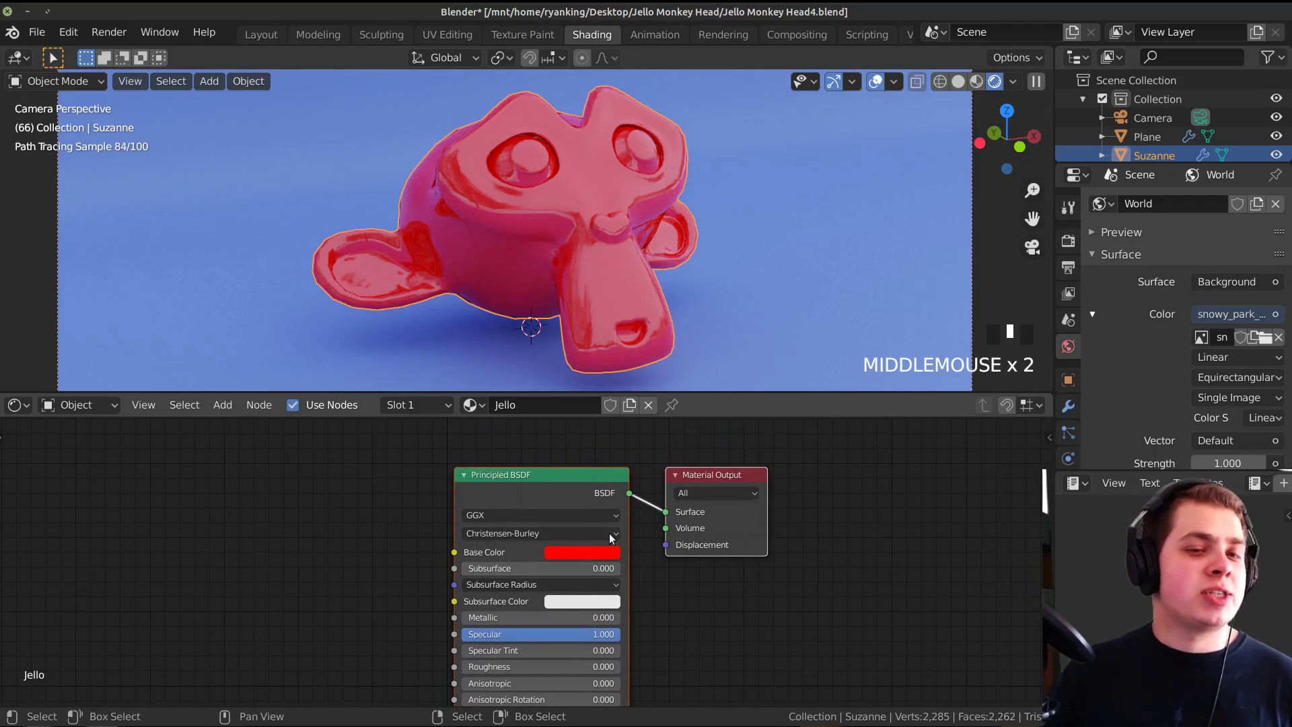
- Add a Glass BSDF node to the Jello material just above the Principled BSDF
middle_click_drag(566, 473, 546, 517)
key("shift+a")
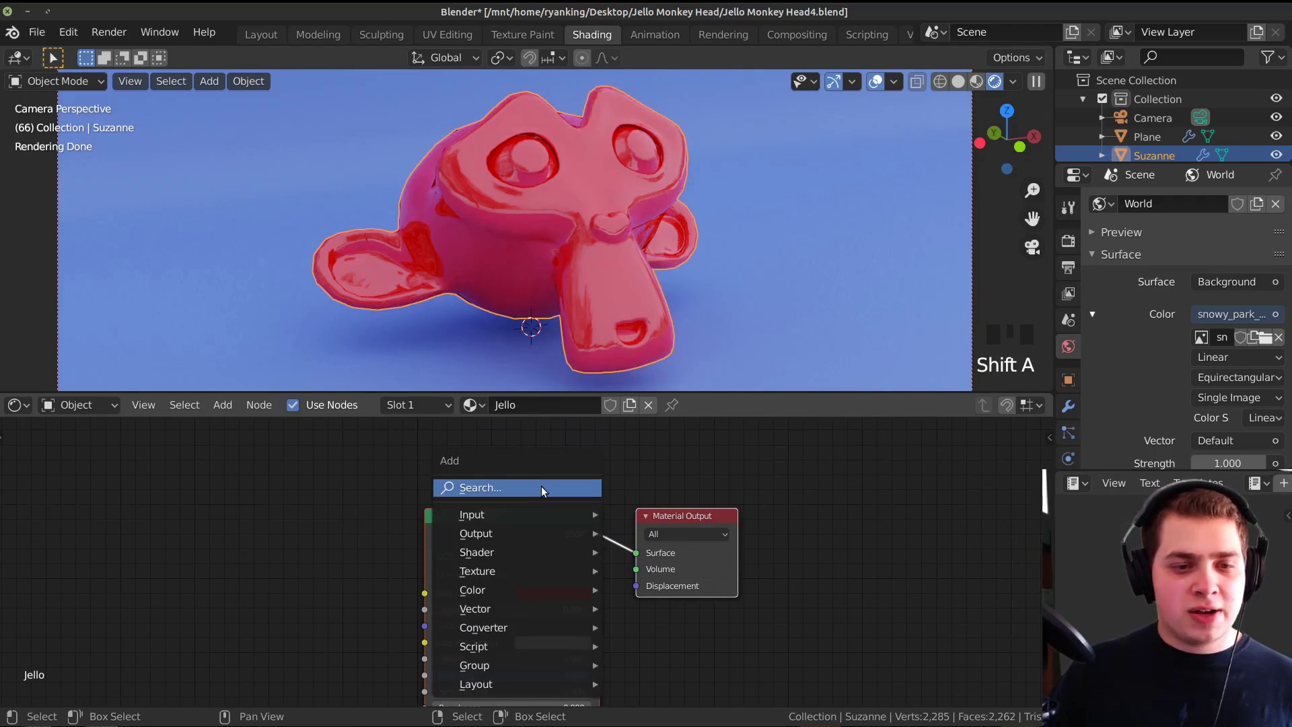
left_click(540, 486)
type("gl")
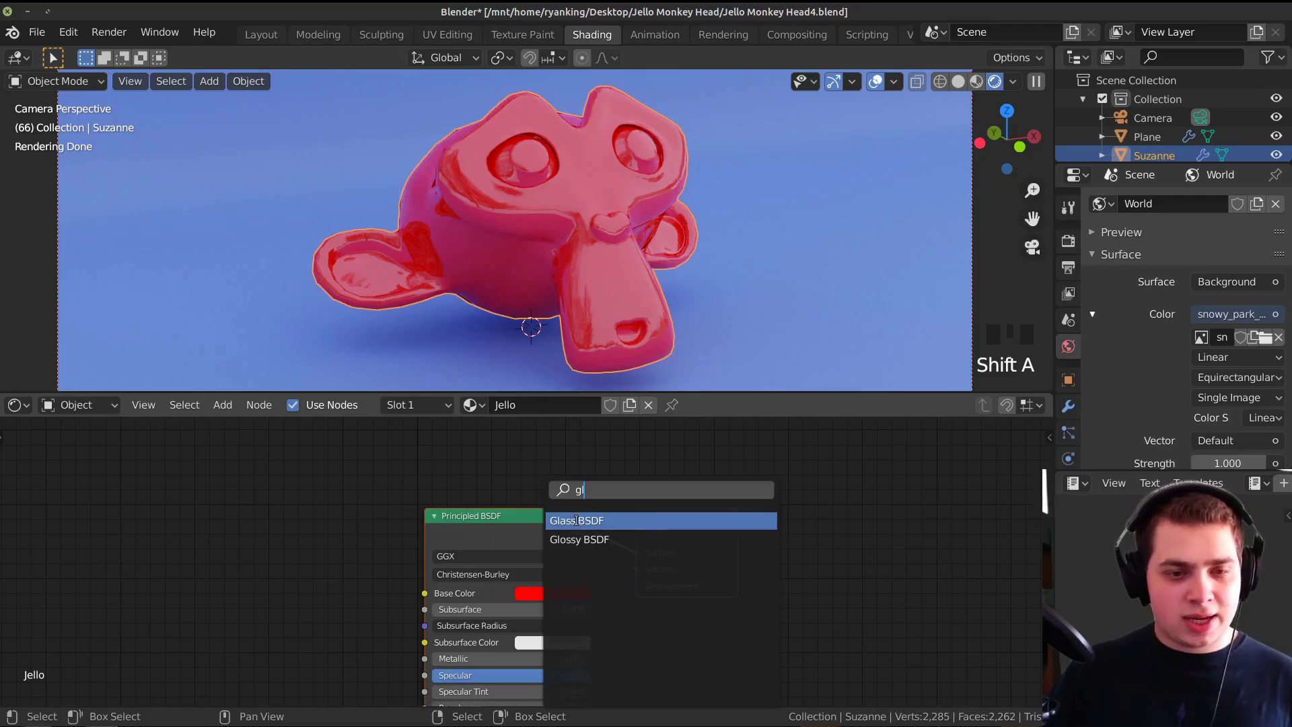
key("Return")
left_click(484, 693)
scroll(484, 693, "down", 2)
- Insert a Mix Shader node on the link between the Principled BSDF and the Material Output
middle_click_drag(565, 485, 591, 513)
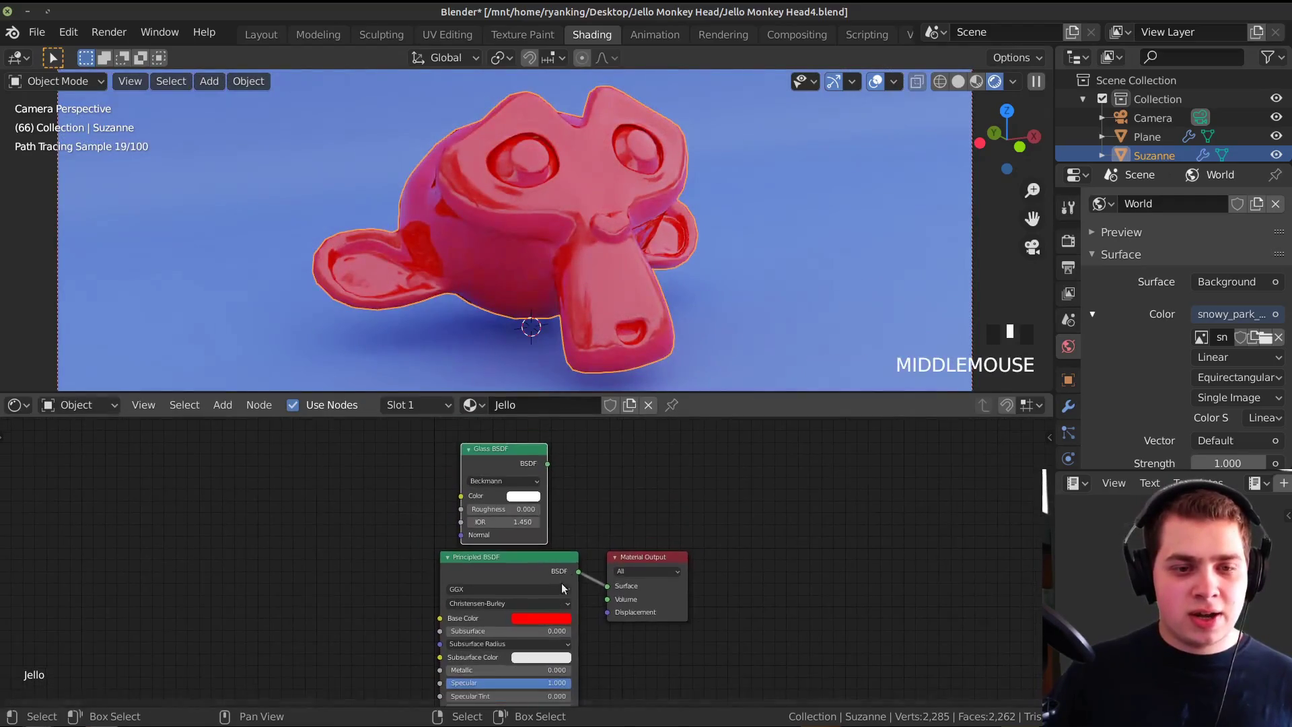
key("shift+a")
left_click(592, 508)
type("mix")
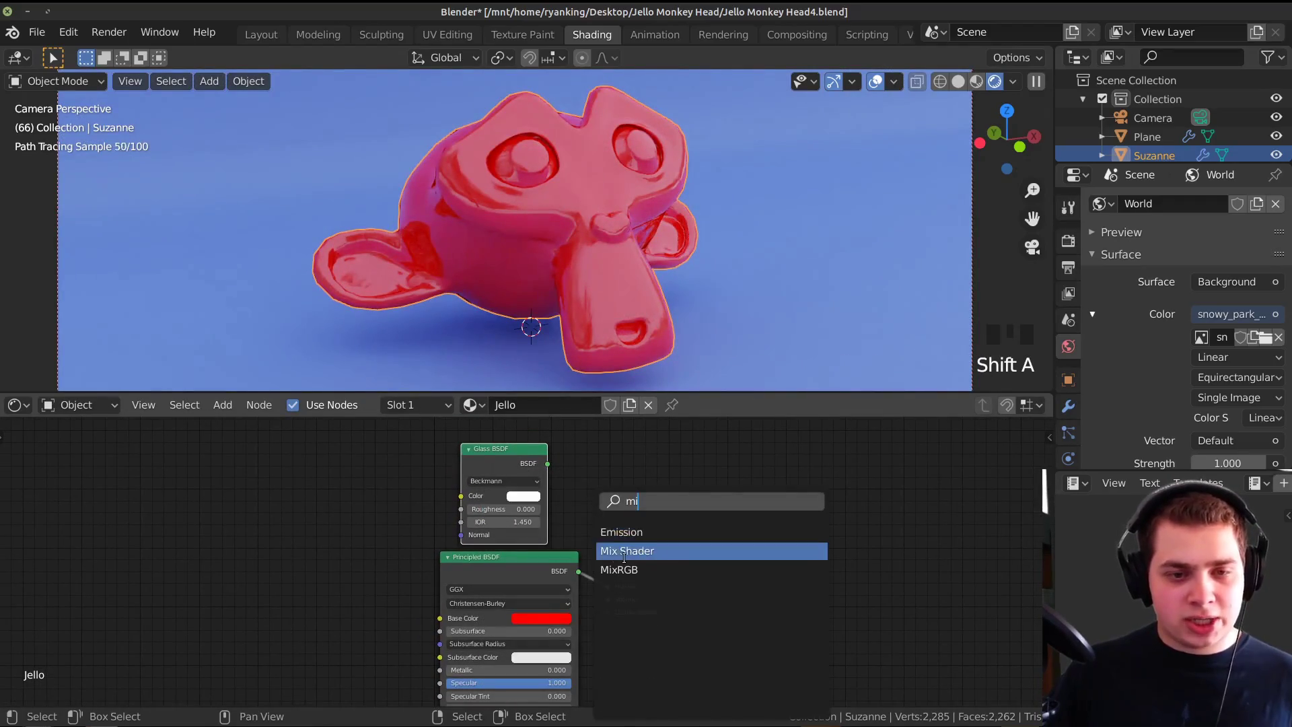
left_click(593, 547)
left_click(623, 552)
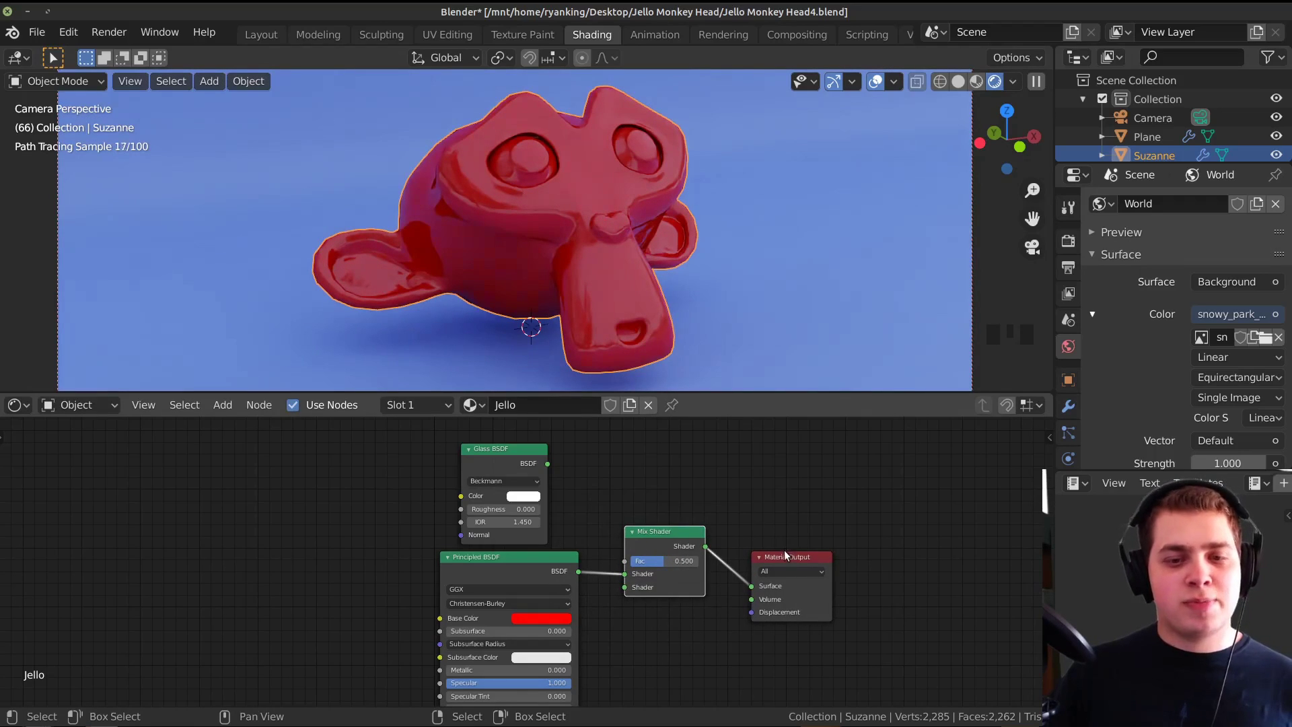
left_click(666, 531)
left_click_drag(666, 531, 710, 521)
- Set the Glass BSDF color to a light salmon red at full brightness
scroll(483, 495, "up", 3)
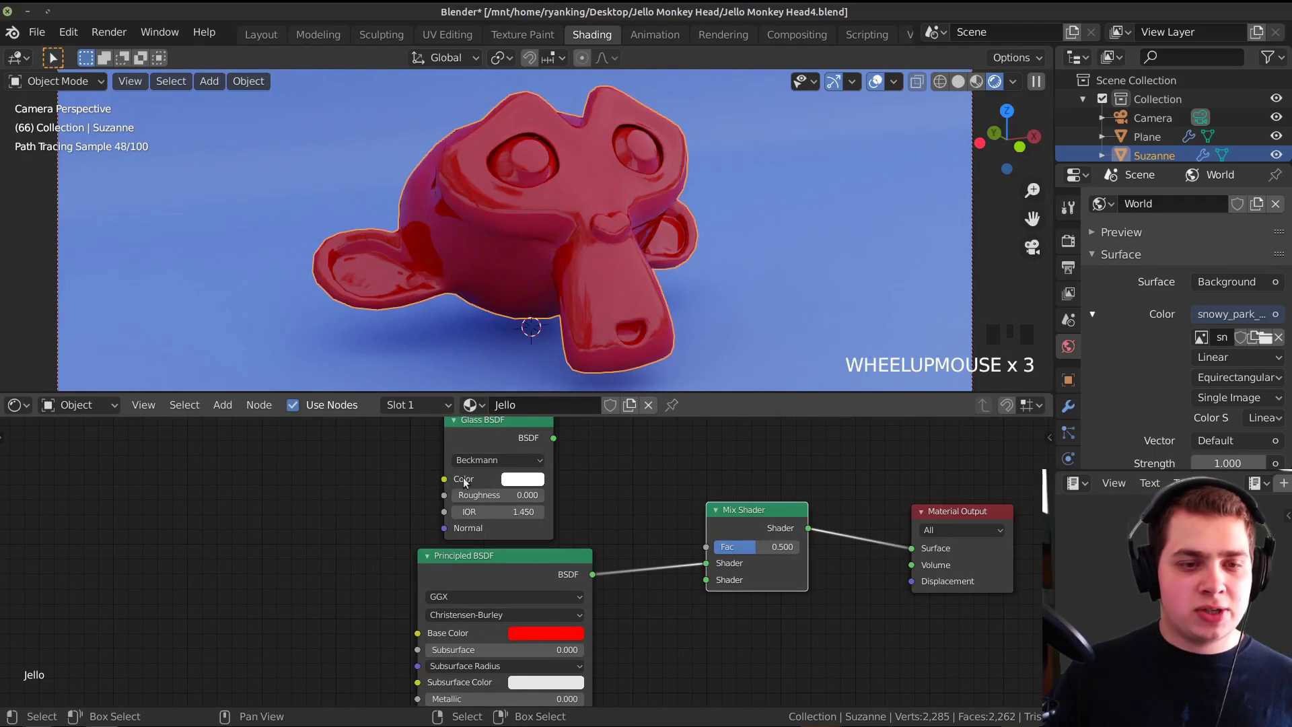
middle_click_drag(485, 489, 487, 511)
left_click(522, 501)
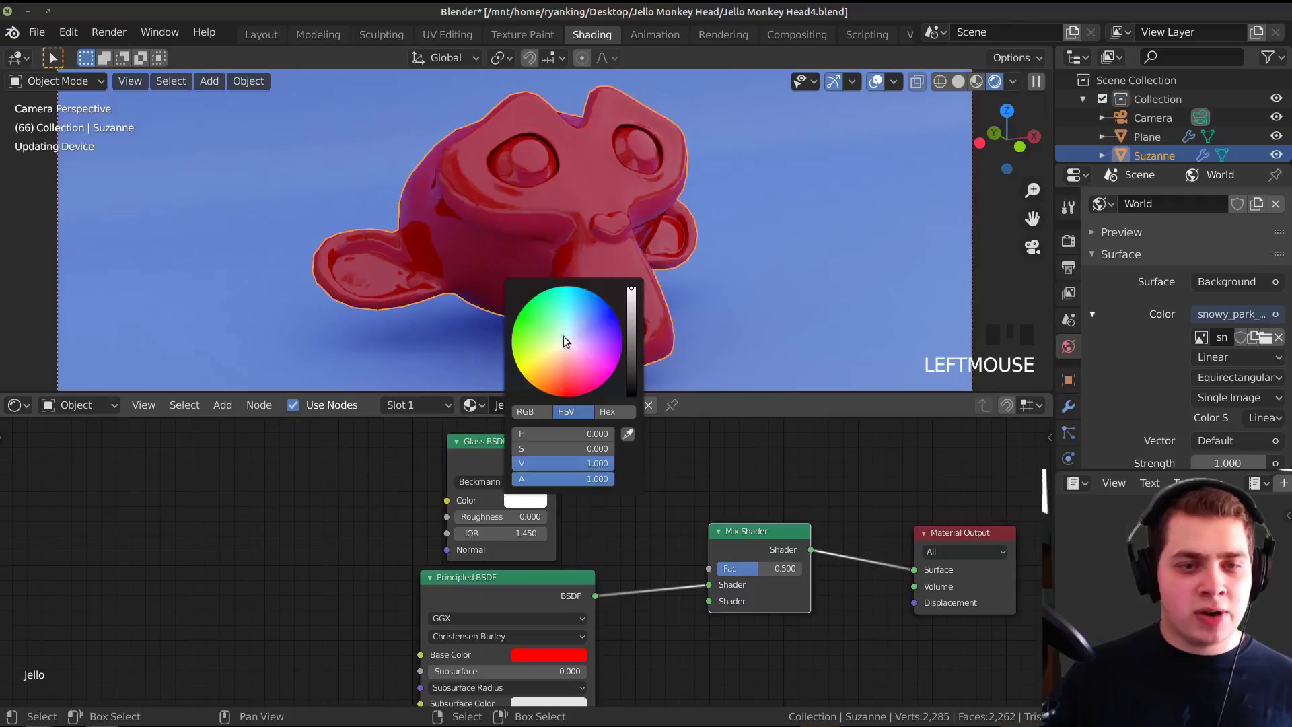
left_click_drag(565, 337, 561, 363)
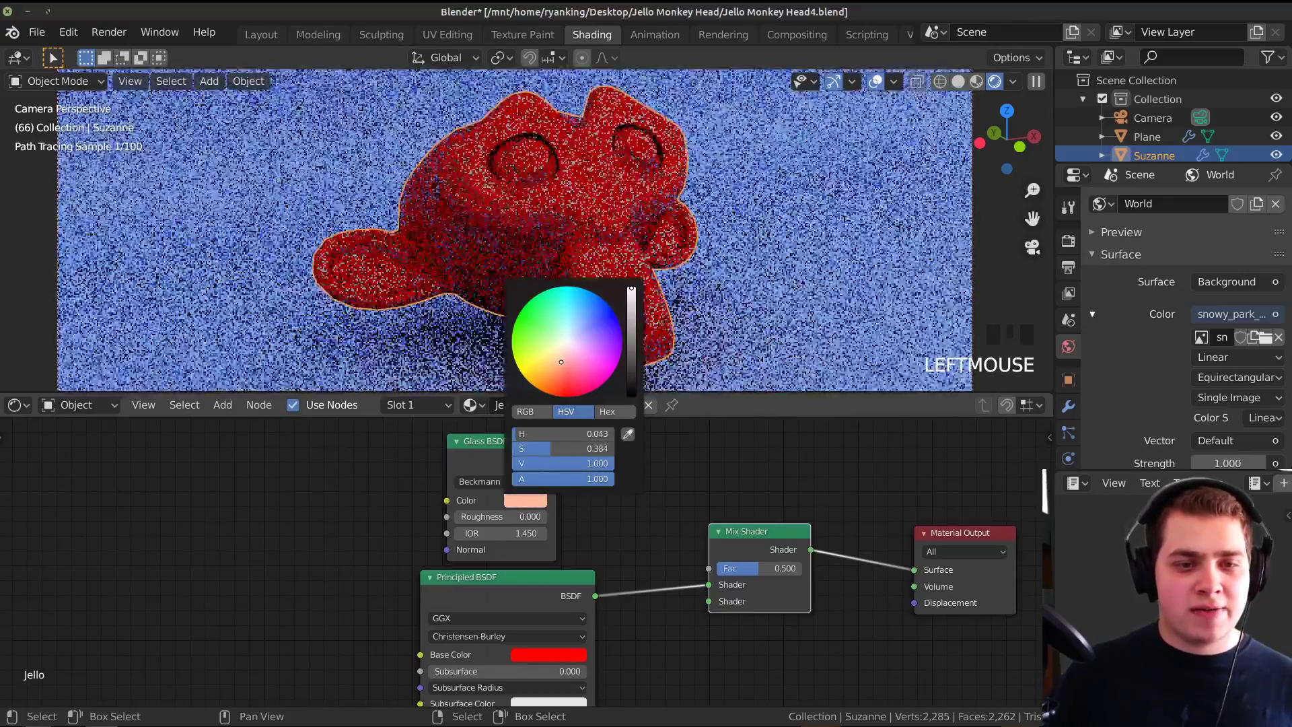
left_click_drag(631, 288, 631, 291)
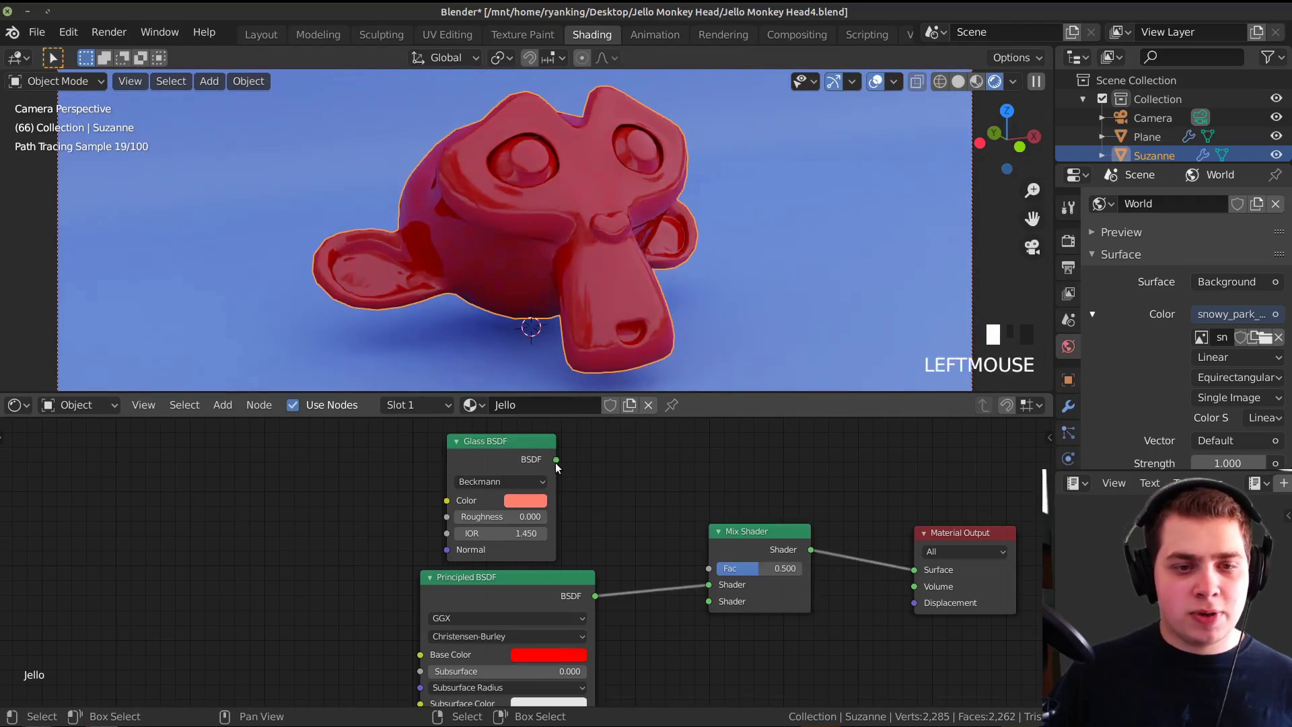
- Connect the Glass BSDF to the first Mix Shader input and the Principled BSDF to the second, with Fac 0.183
left_click_drag(713, 590, 709, 601)
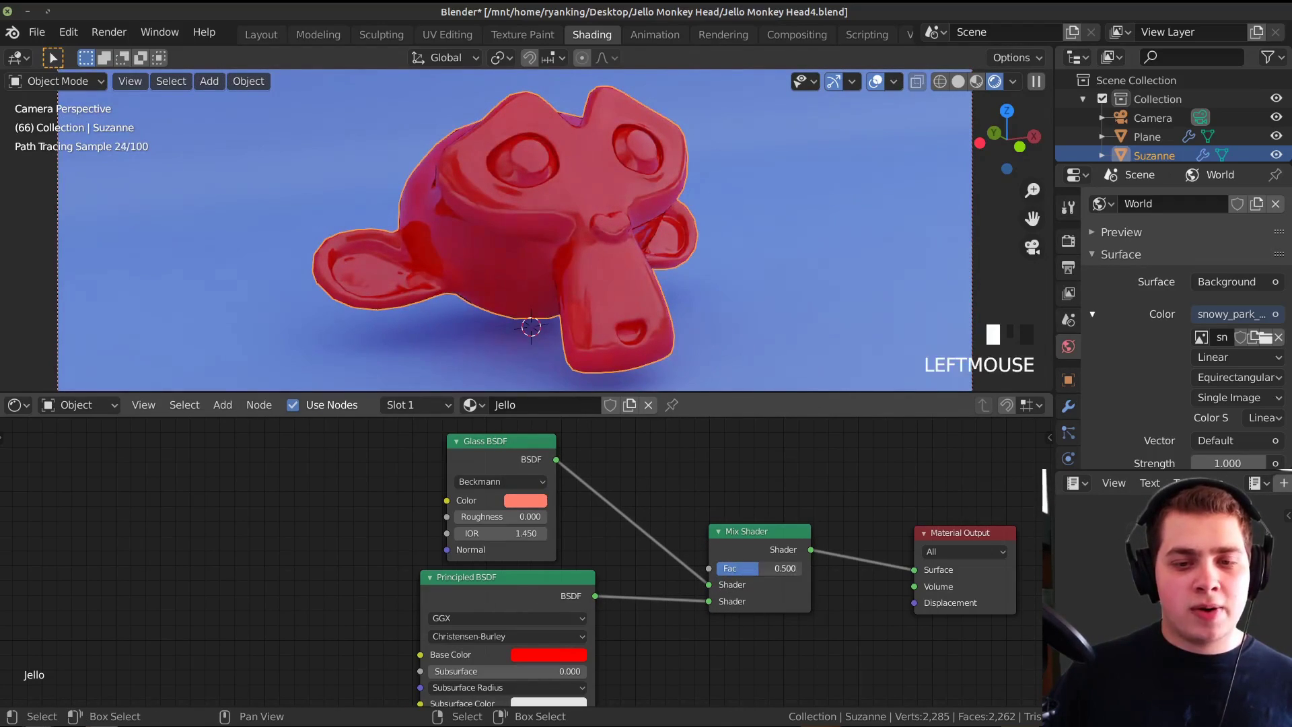
left_click_drag(759, 568, 717, 567)
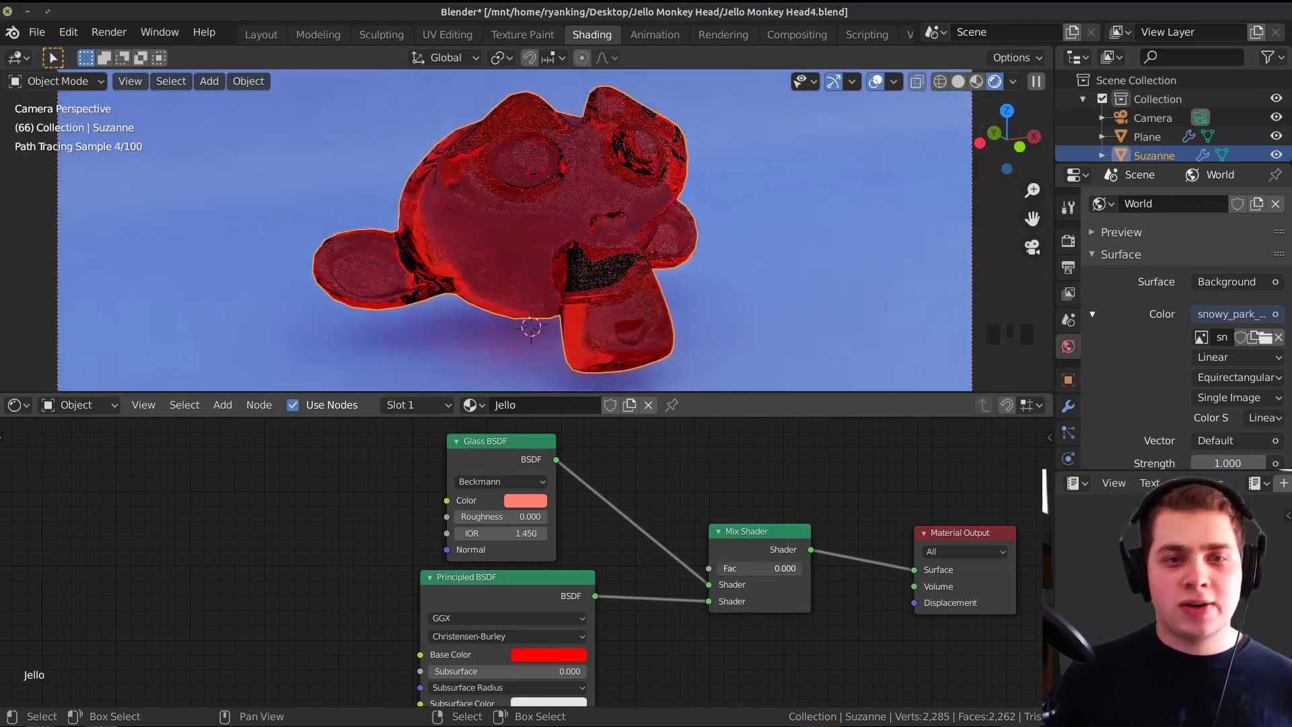
scroll(774, 558, "up", 4)
left_click_drag(841, 570, 863, 570)
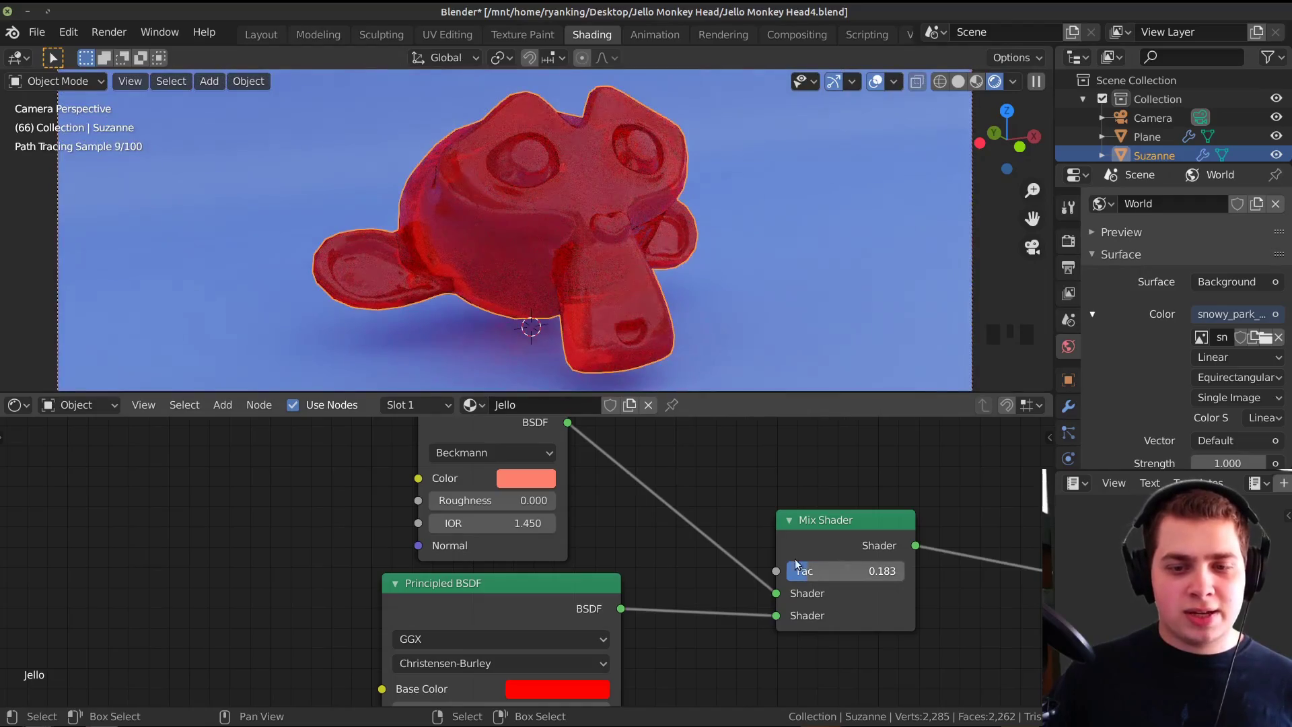
left_click(808, 483)
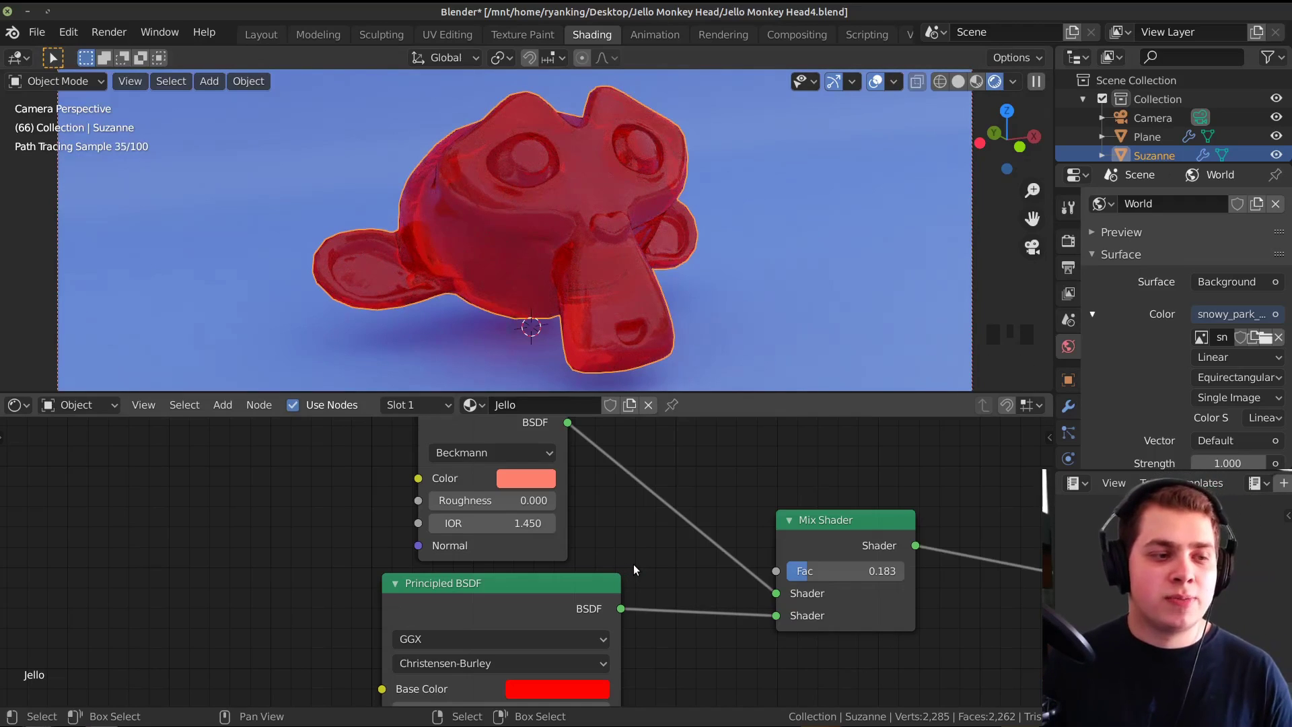
- Check the whole jello head in the camera frame and save the file
scroll(624, 558, "down", 2)
scroll(632, 275, "down", 2)
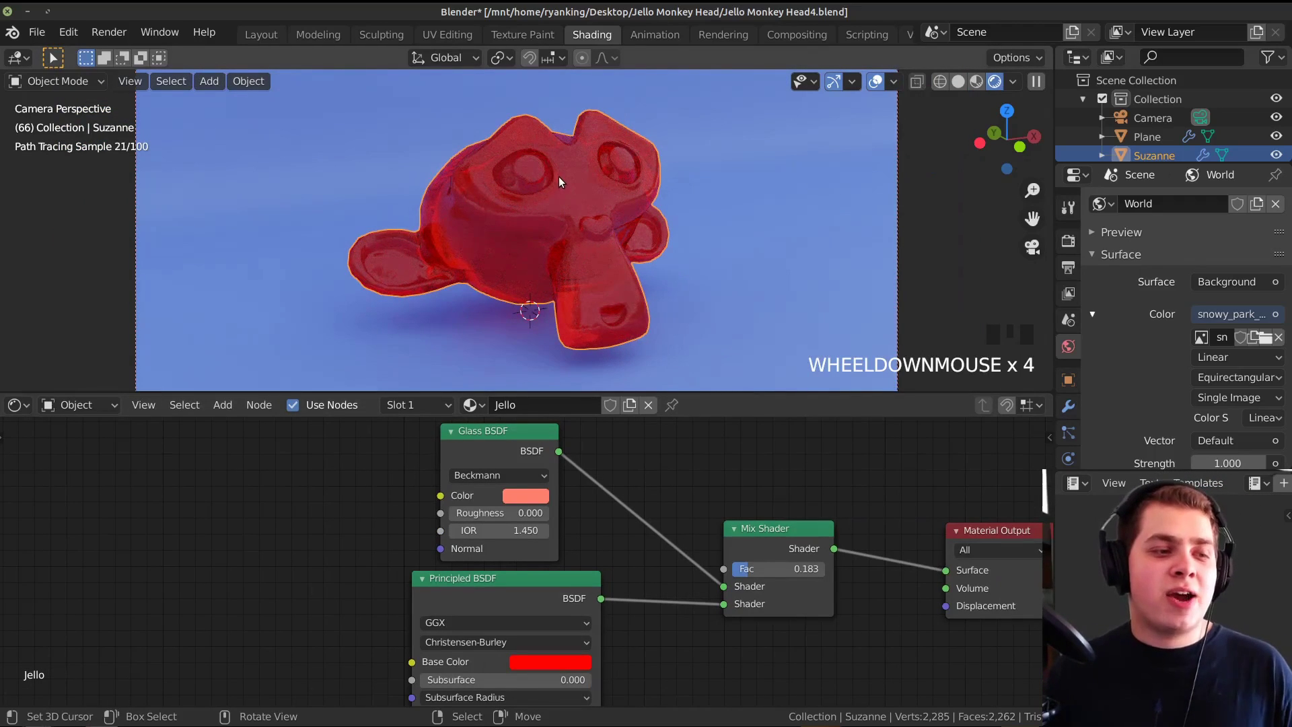
scroll(597, 174, "down", 1)
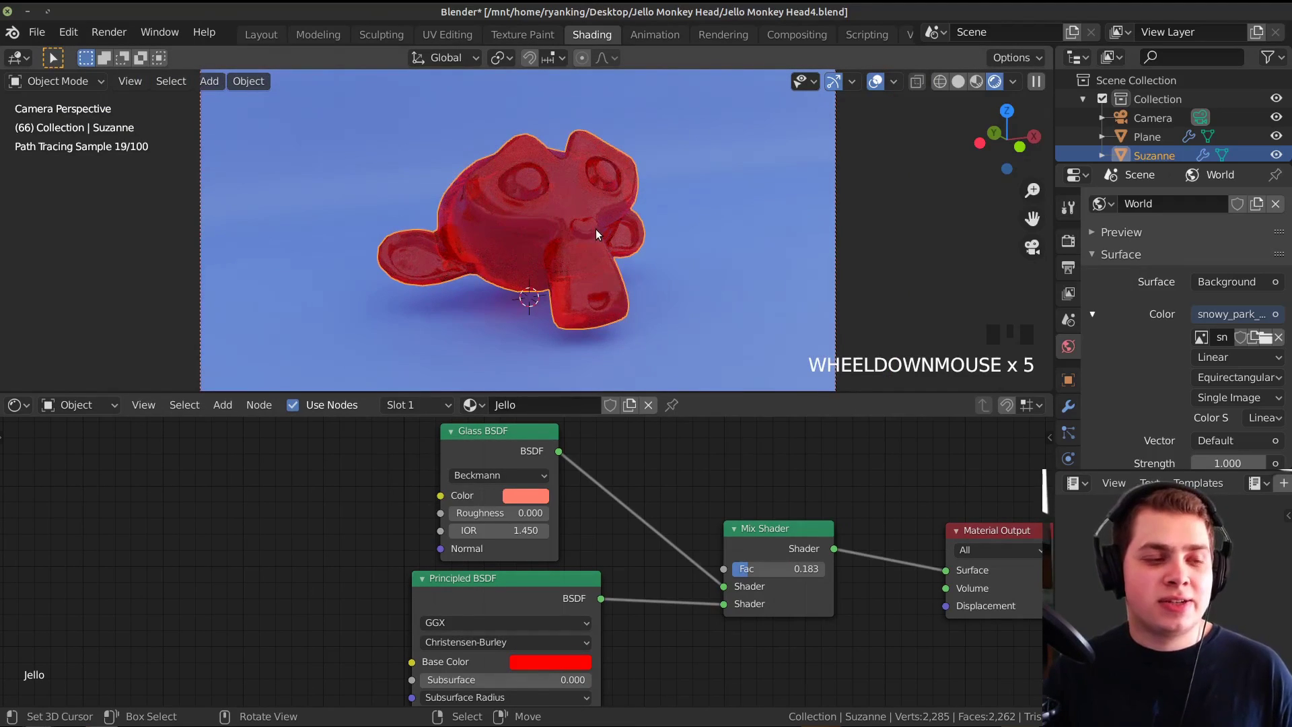
key("ctrl+s")
scroll(595, 202, "down", 1)
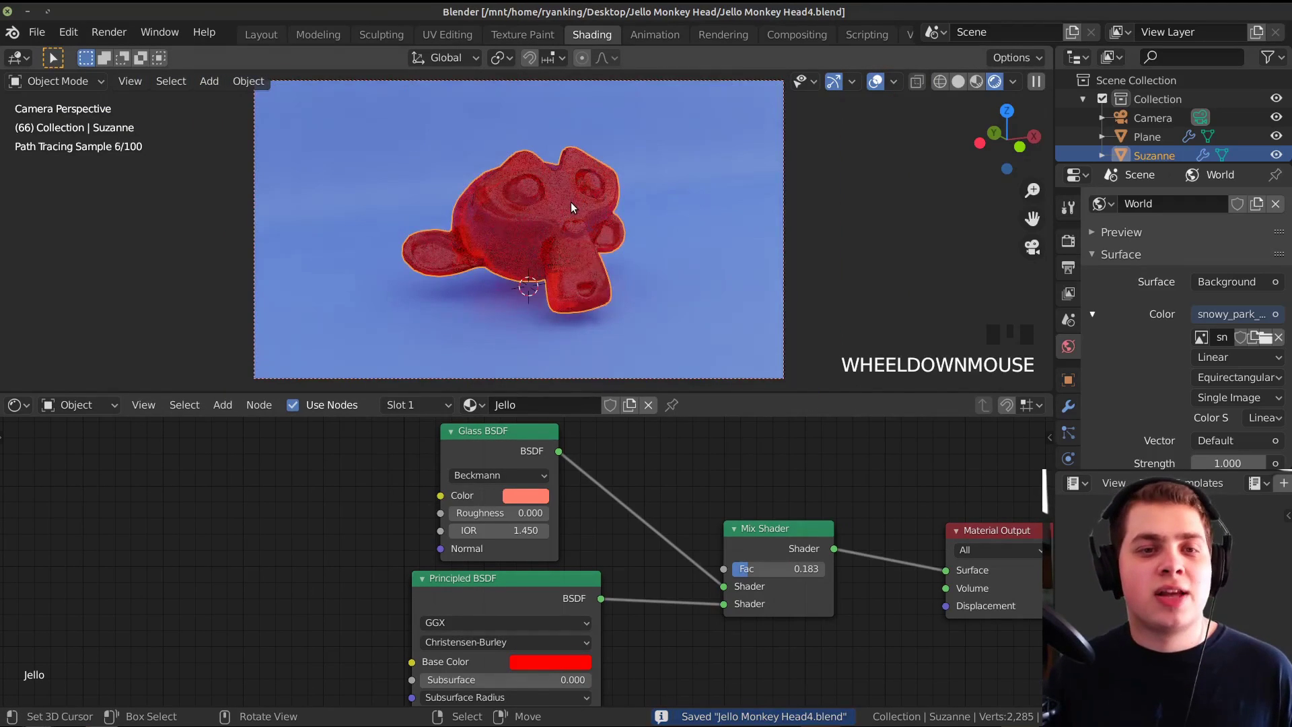
- Switch to solid shading and the Layout workspace, and add a plane at the 3D cursor beside the monkey head
left_click(680, 211)
middle_click_drag(788, 175, 763, 175)
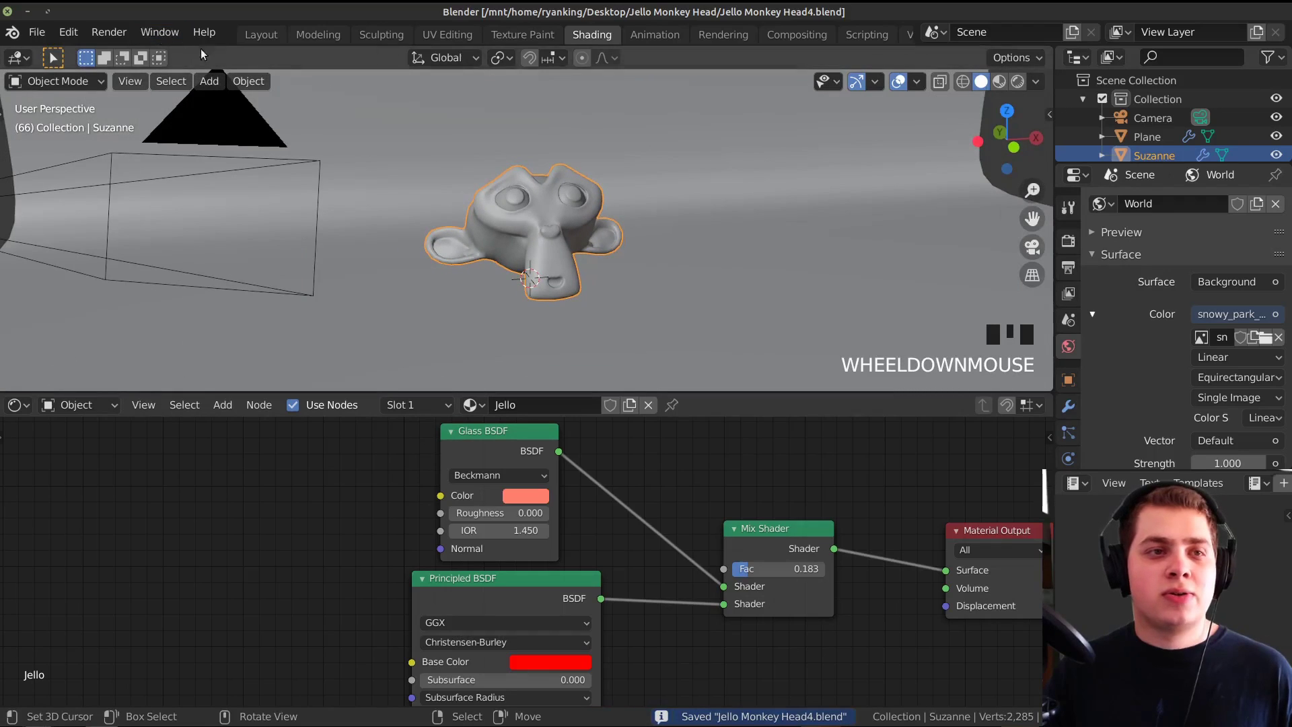
left_click(261, 34)
mouse_move(431, 175)
middle_mouse_down()
mouse_move(600, 273)
mouse_move(721, 289)
middle_mouse_up()
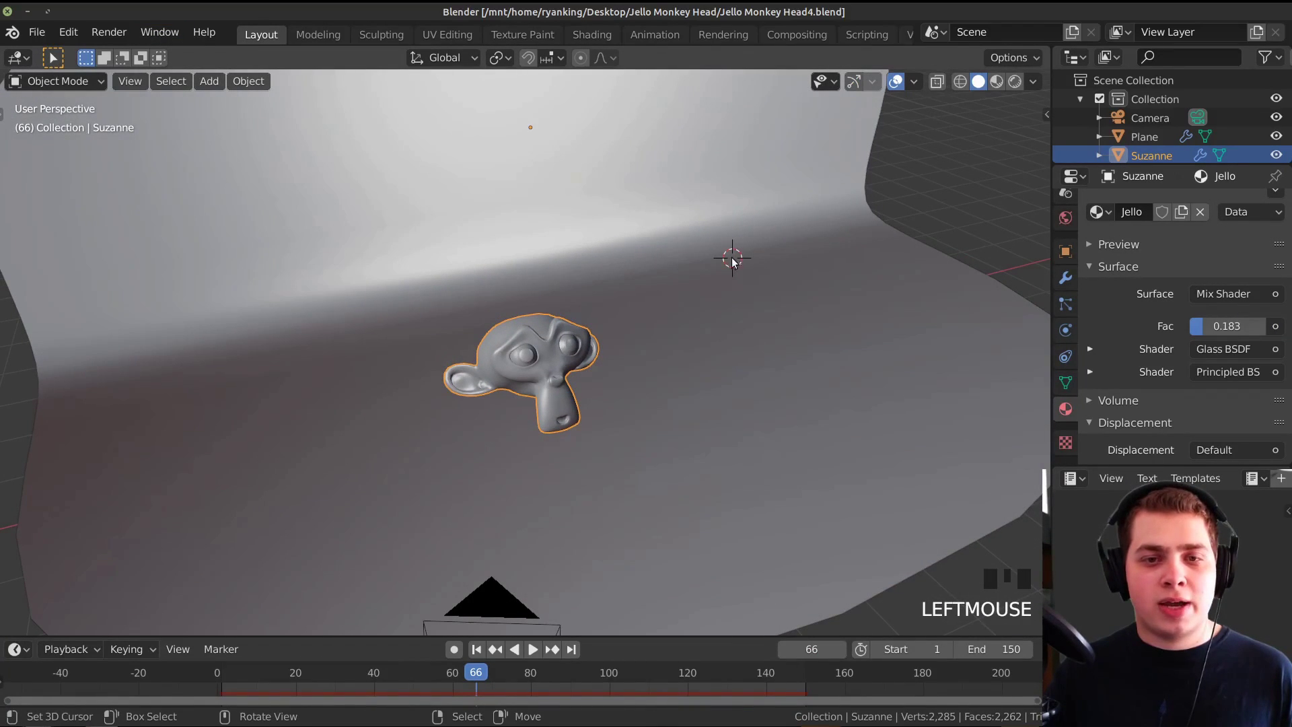
key("shift+a")
mouse_move(735, 239)
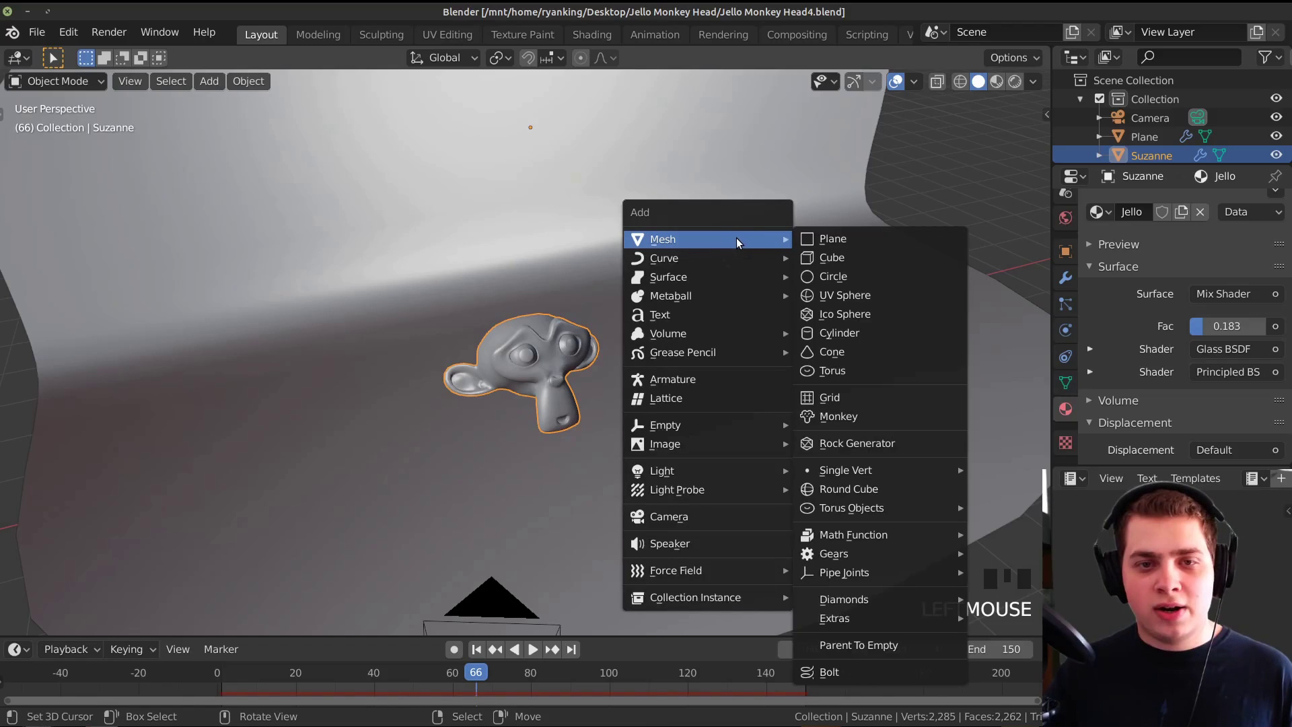
left_click(813, 240)
- Move the new plane up so it floats above the backdrop floor beside the monkey head
scroll(735, 326, "down", 2)
middle_click_drag(735, 326, 606, 254)
key("g")
left_click(707, 303)
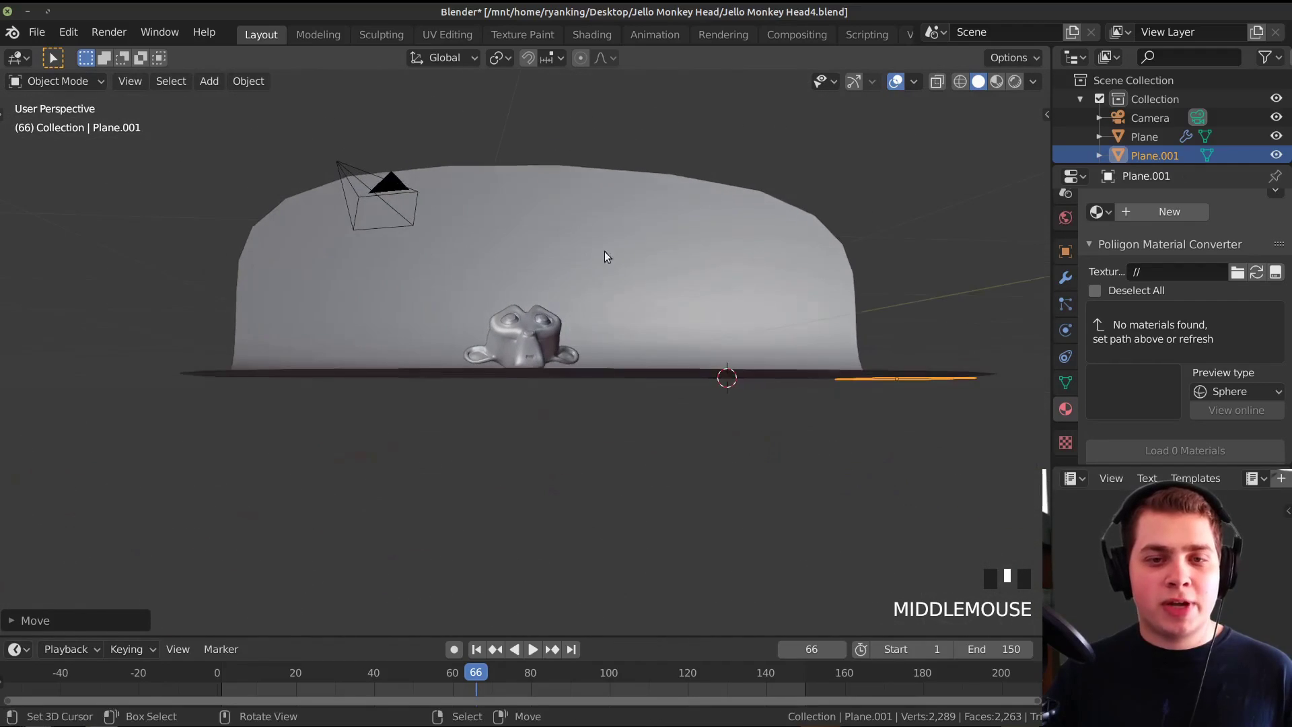
key("g")
left_click(932, 287)
middle_click_drag(932, 287, 931, 264)
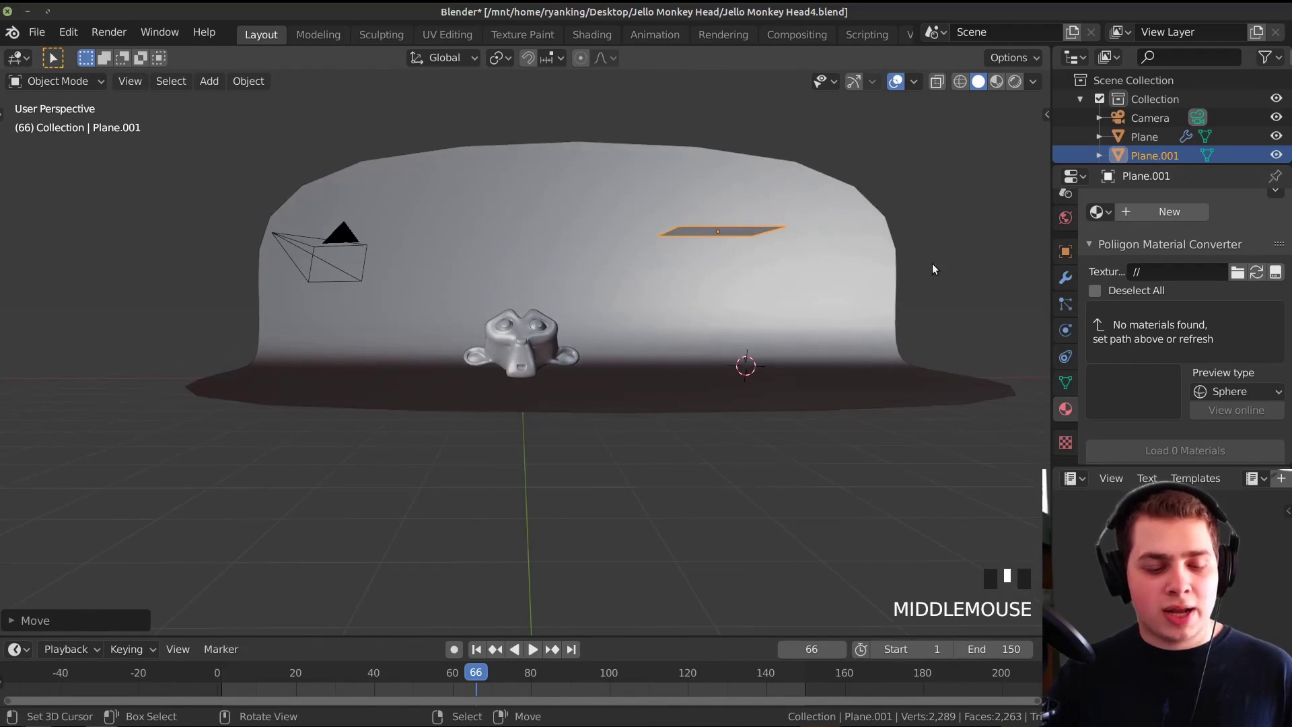
- Rotate the floating plane so that it tilts steeply and faces down towards the monkey head
key("r")
left_click(824, 279)
key("r")
key("r")
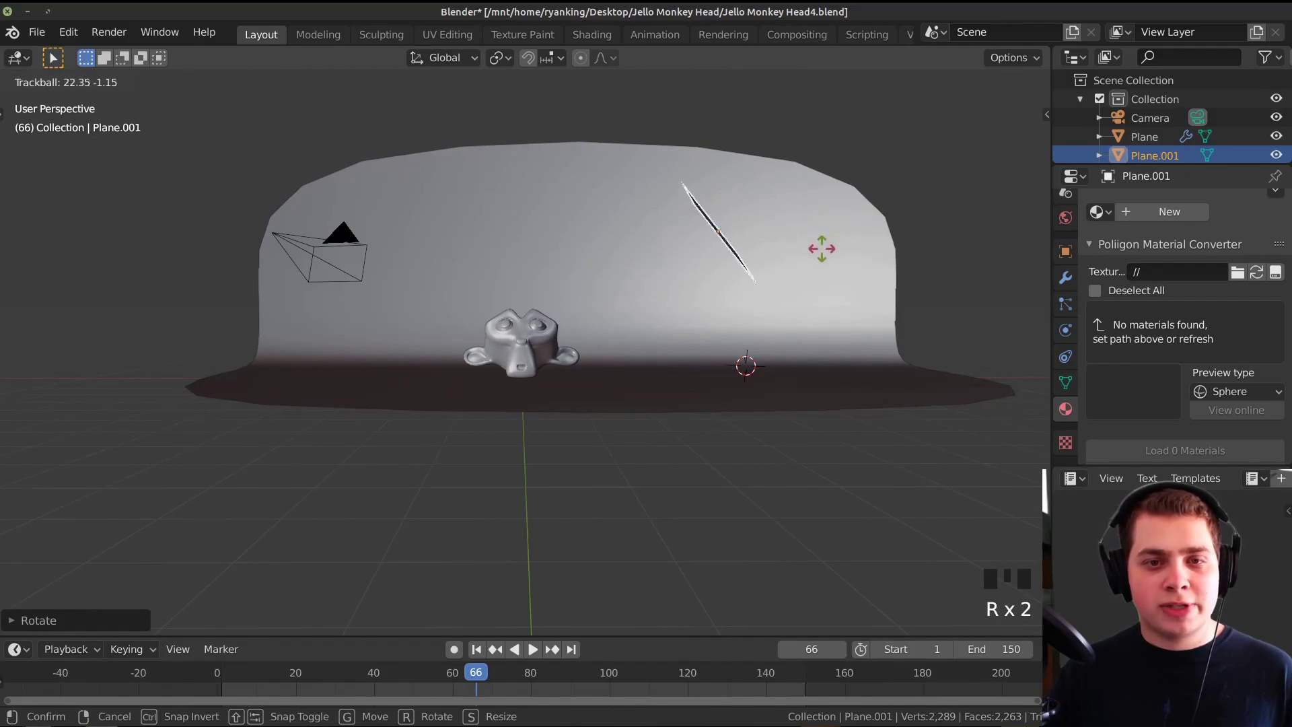
left_click(831, 259)
key("r")
key("r")
left_click(842, 311)
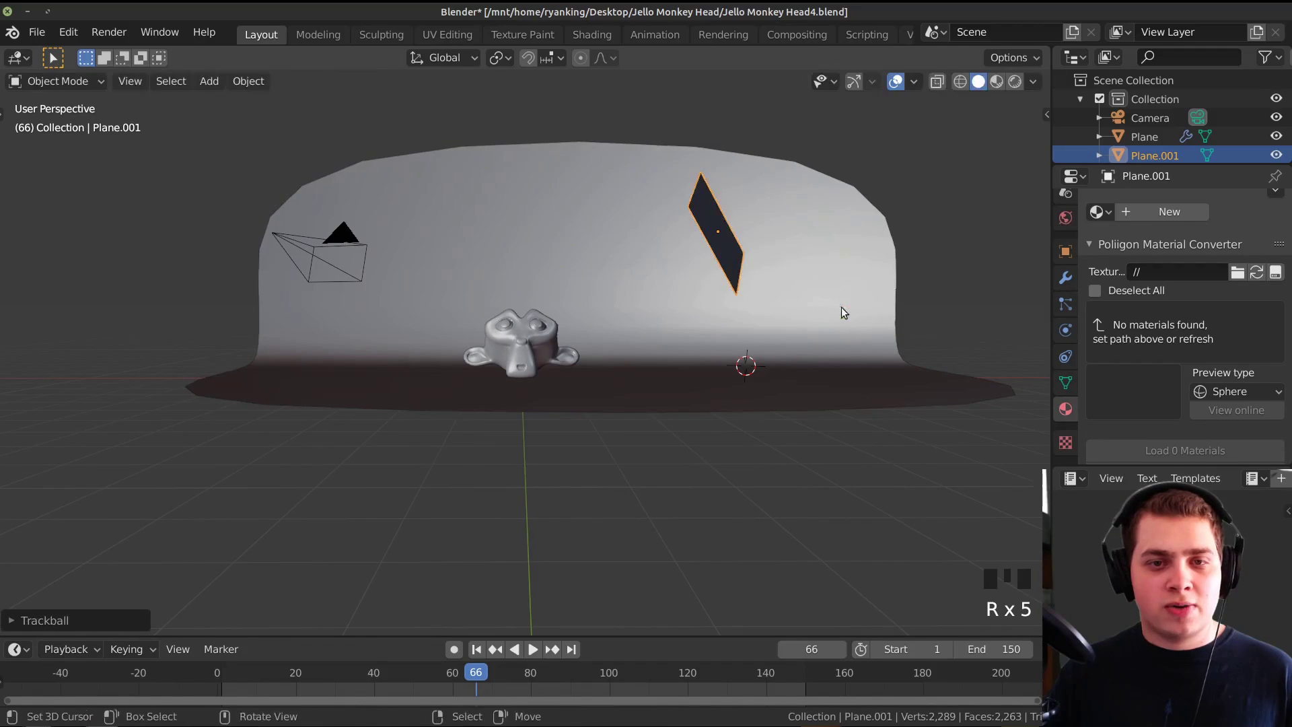
- In Edit Mode, move one edge of the plane outward to stretch it into a long strip
middle_click_drag(841, 311, 883, 280)
middle_click_drag(711, 262, 685, 253)
key("Tab")
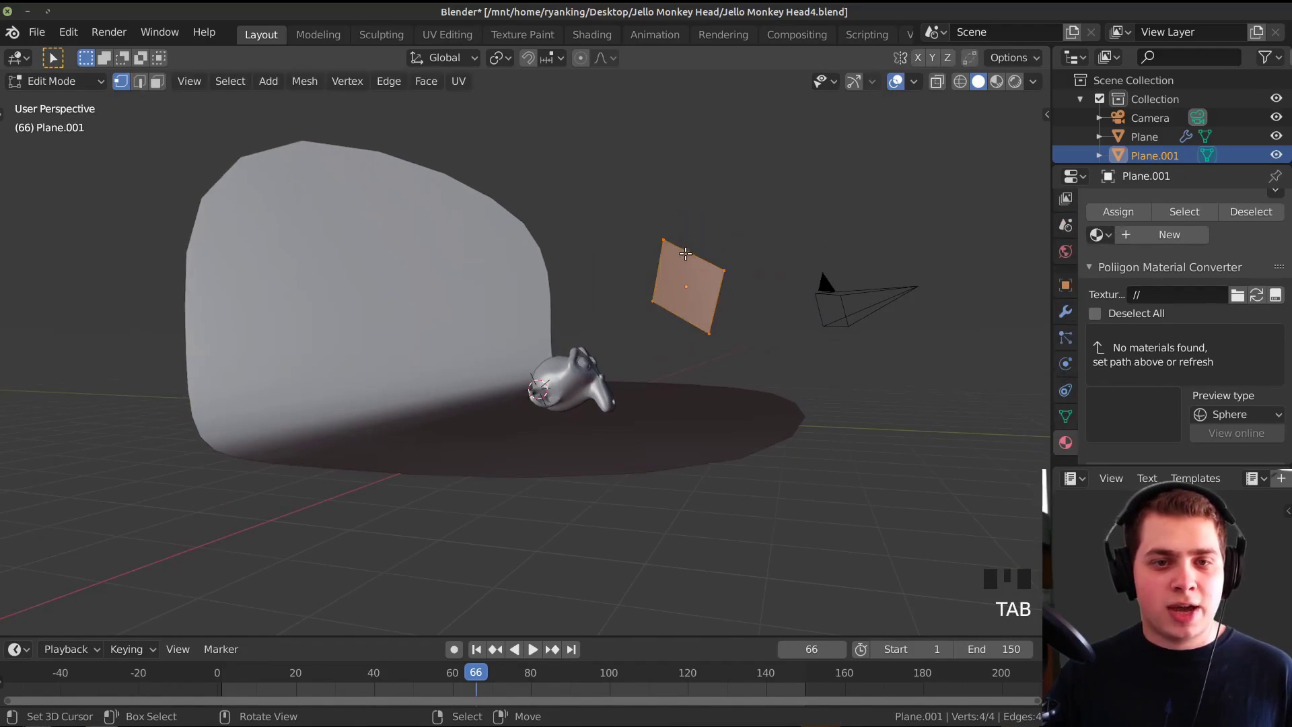
key("g")
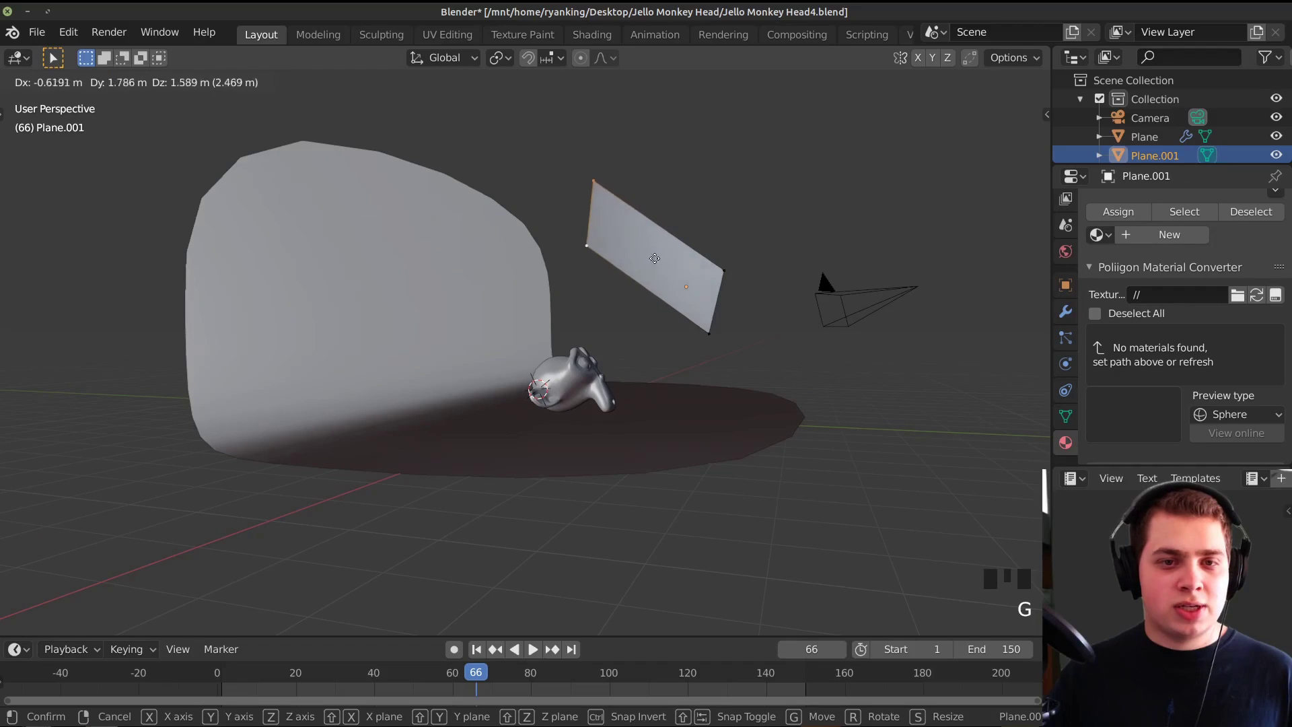
left_click(744, 198)
key("Tab")
- Scale the strip plane down, and move and rotate it to angle over the side of the monkey head
key("s")
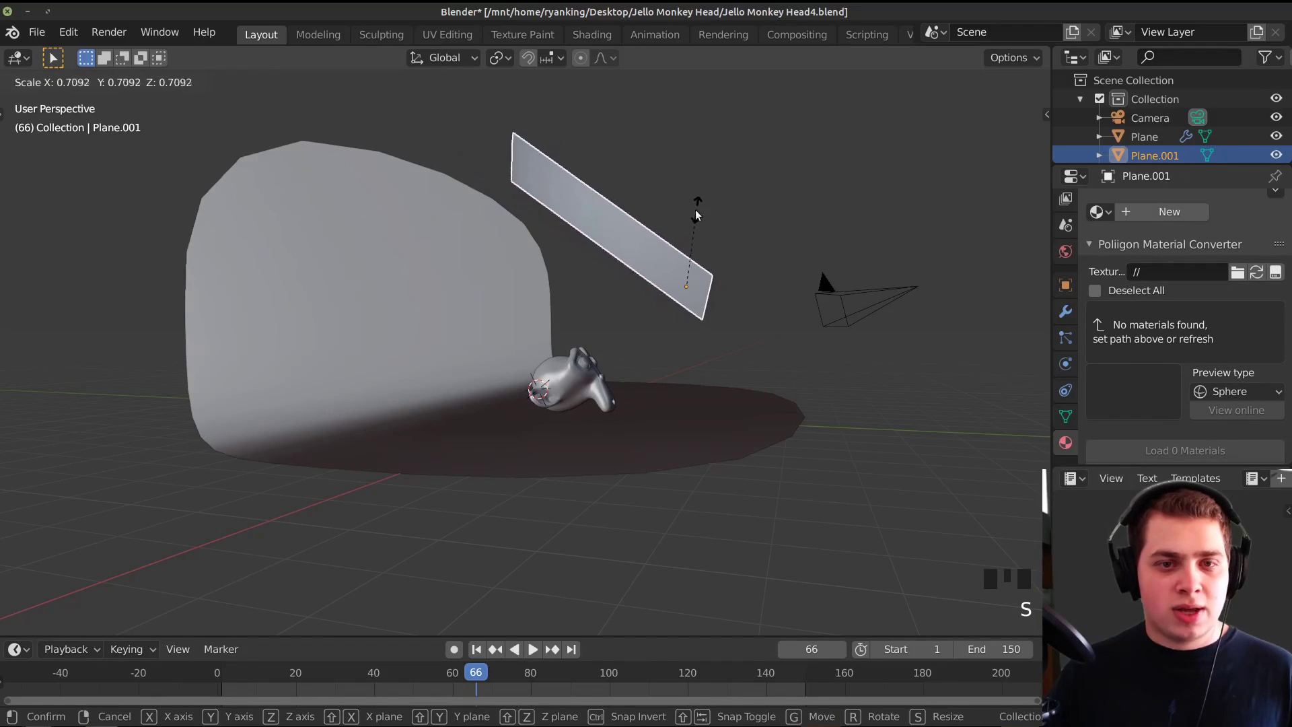
left_click(744, 198)
key("g")
left_click(658, 331)
middle_click_drag(657, 331, 682, 339)
key("g")
key("r")
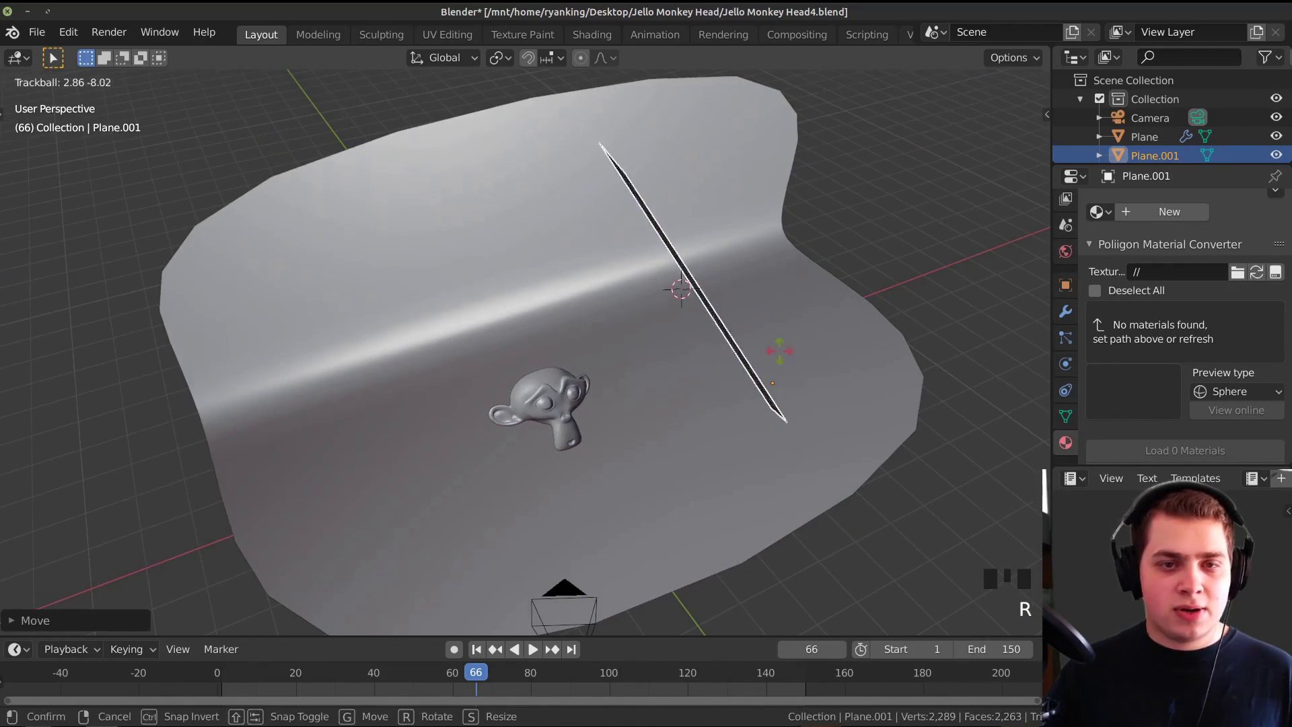
key("r")
key("g")
left_click(865, 395)
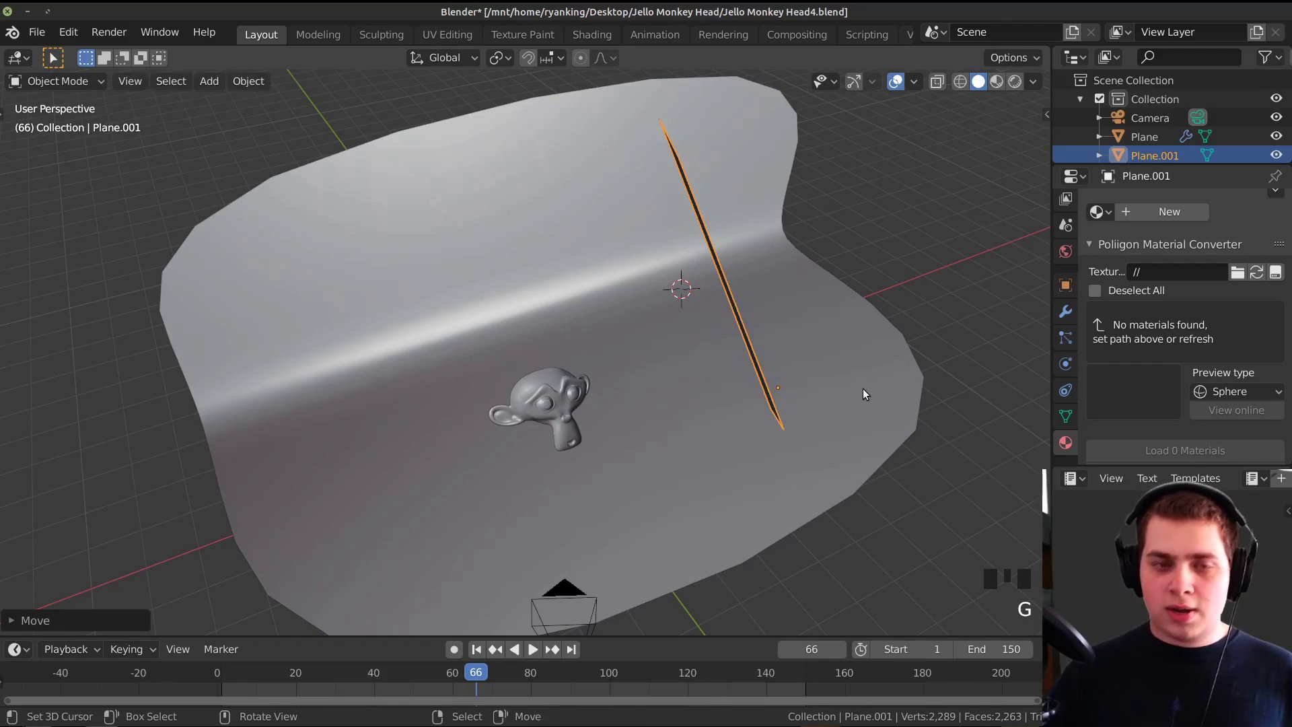
- Look through the camera and give the strip plane a new Emission material with strength 10
key("KP_0")
left_click(1159, 213)
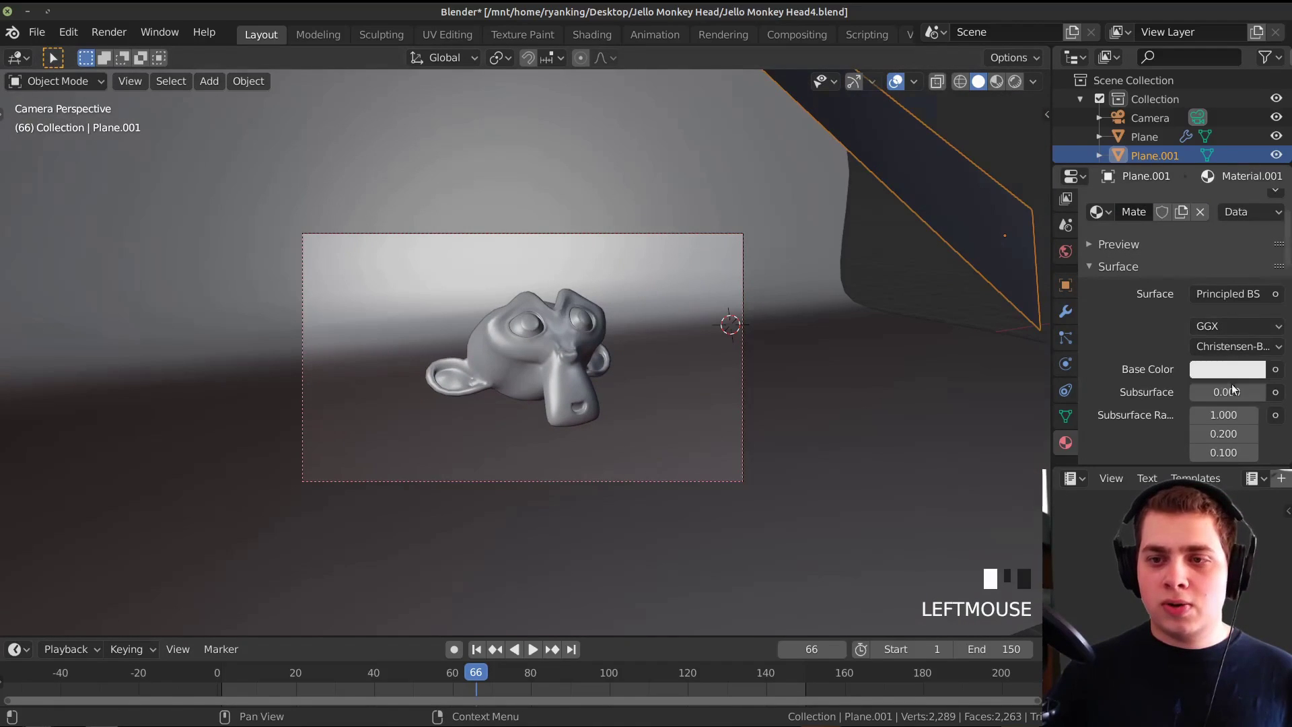
left_click(1242, 293)
left_click(1136, 450)
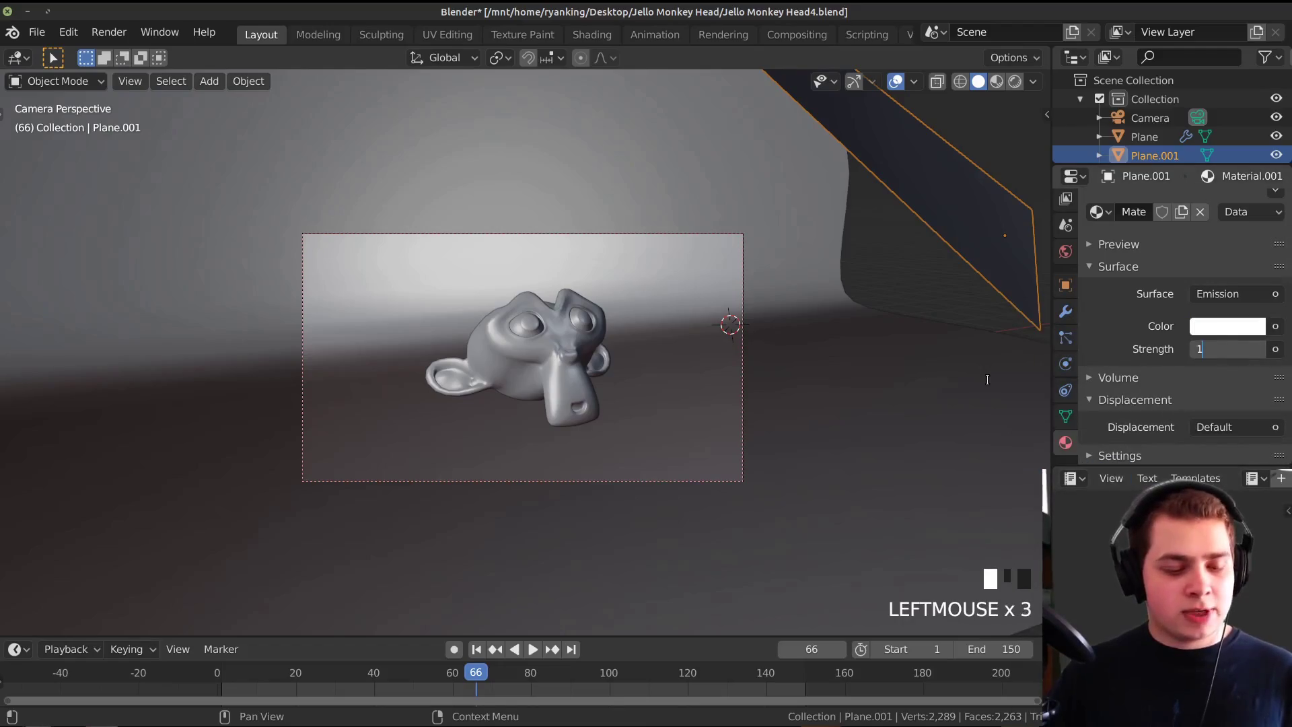
type("10")
key("Return")
- Switch to rendered shading and limit the render region to the monkey's eye nearest the light plane
key("z")
middle_click_drag(620, 346, 620, 316, "shift")
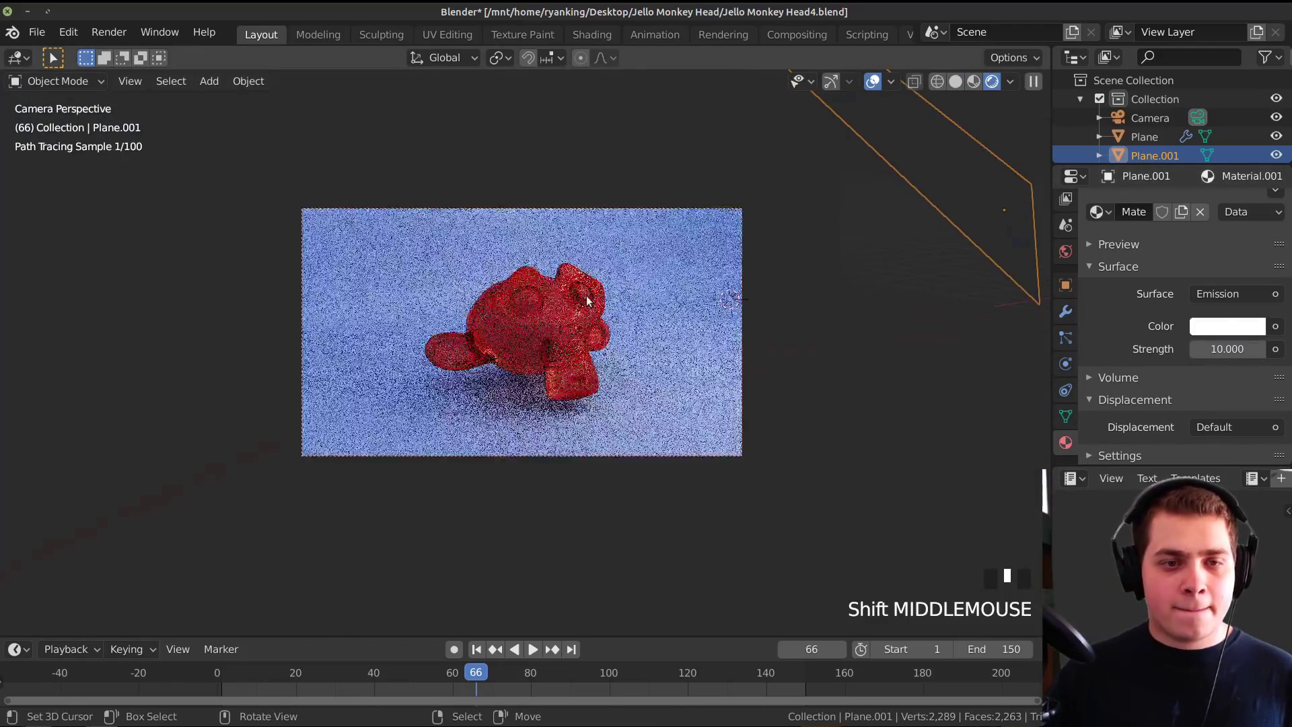
scroll(676, 225, "up", 3)
key("ctrl+b")
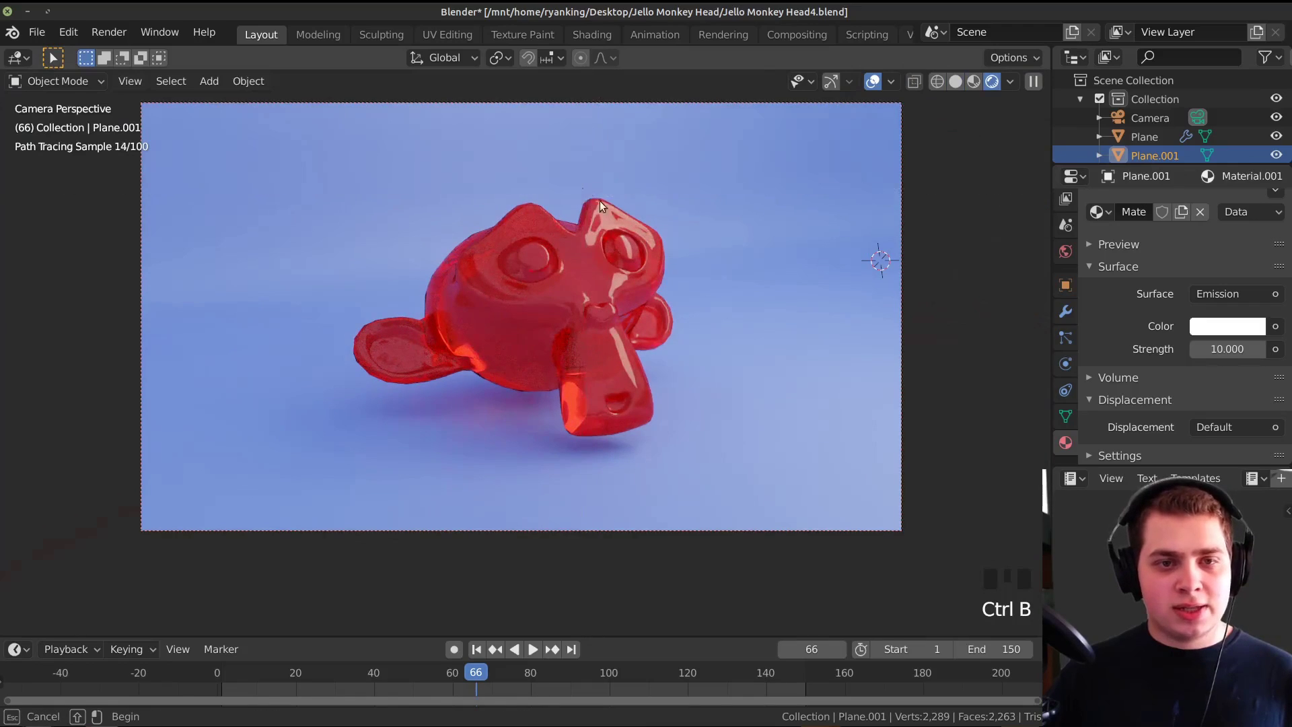
left_click_drag(577, 188, 671, 296)
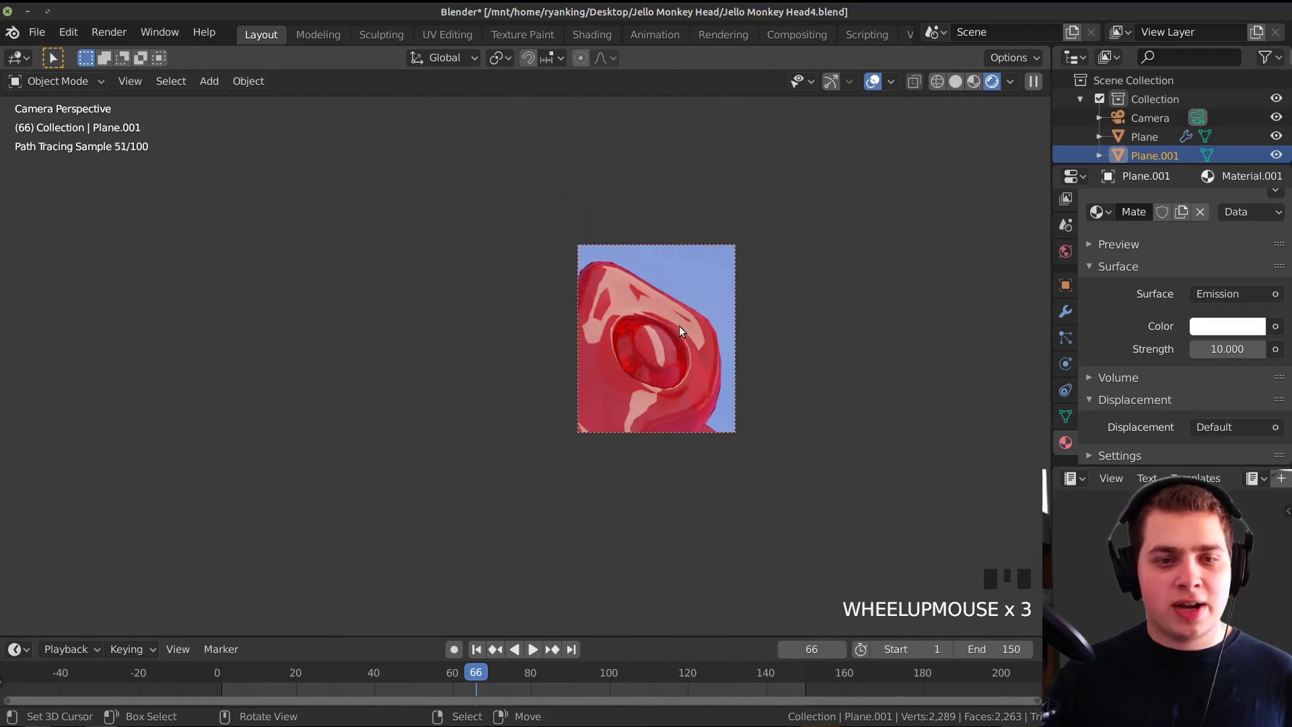
- Rotate and move the emission plane in the camera view to adjust its reflection on the monkey head
left_click(1226, 326)
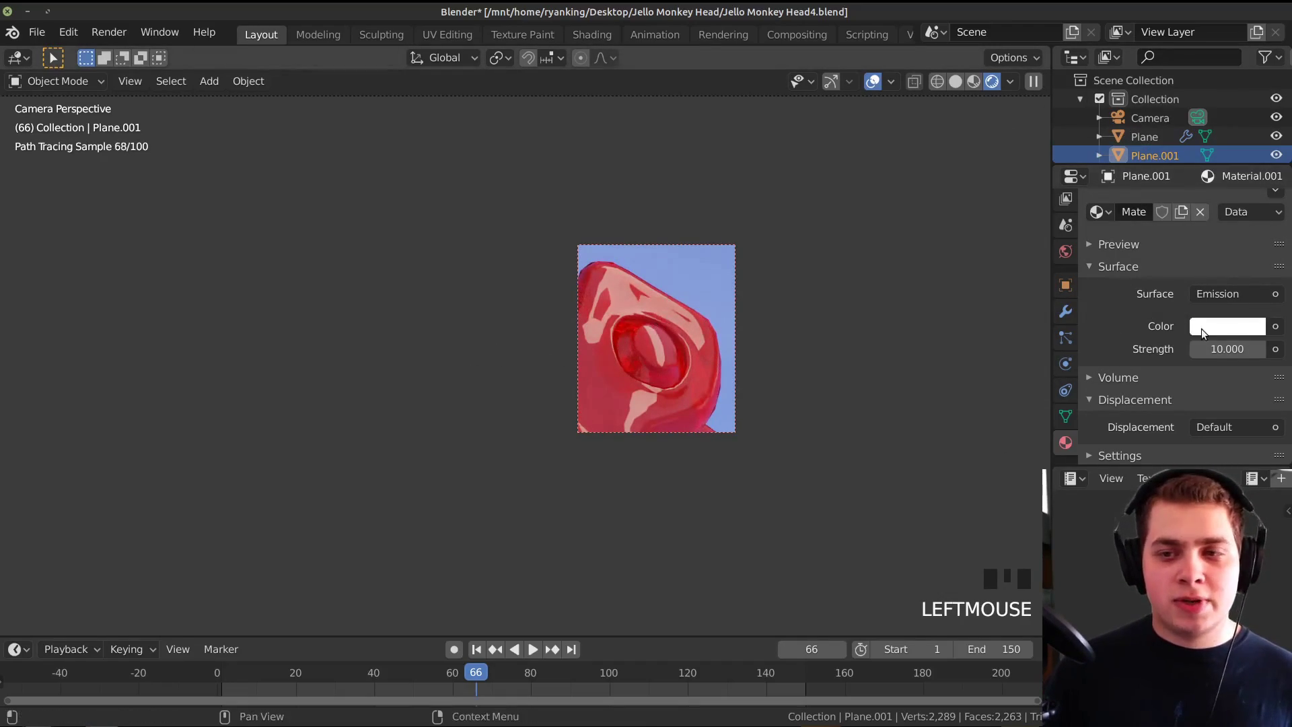
scroll(729, 370, "down", 3)
key("r")
key("g")
left_click(969, 269)
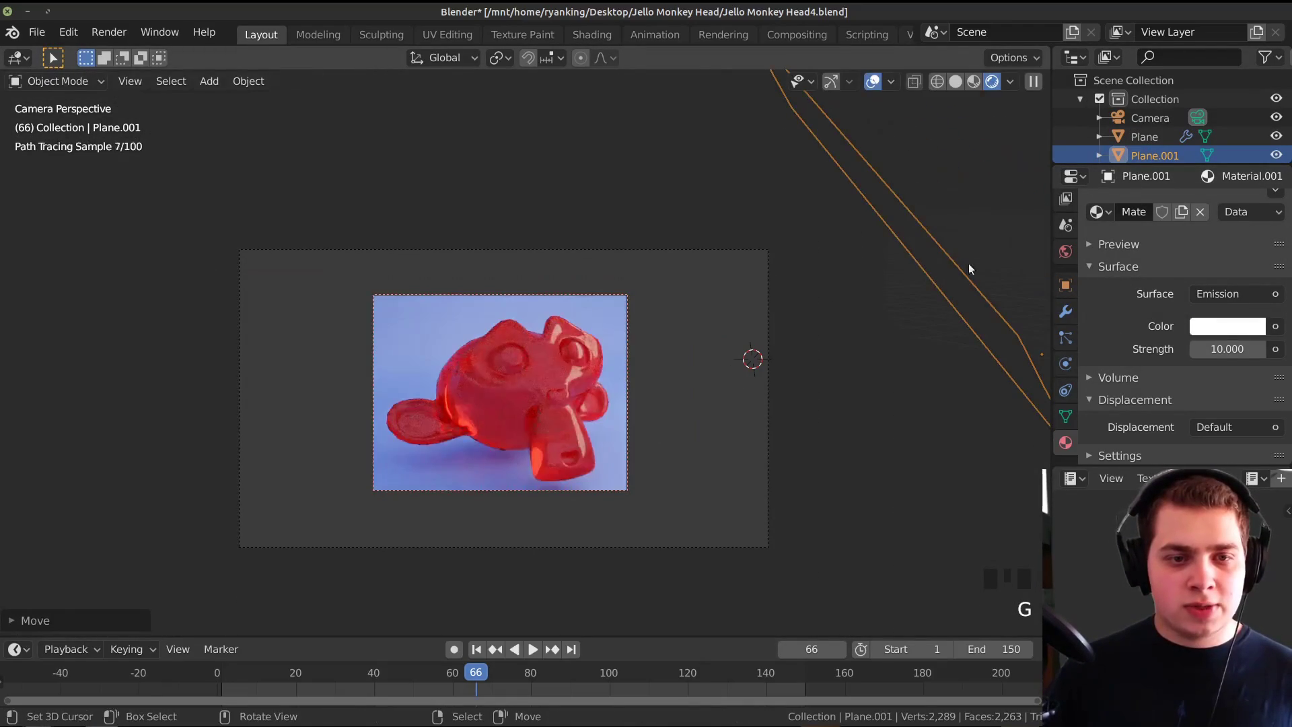
- Rotate and resize the emission plane to refine its reflection on the monkey head
key("r")
scroll(942, 296, "down", 2)
key("s")
left_click(785, 289)
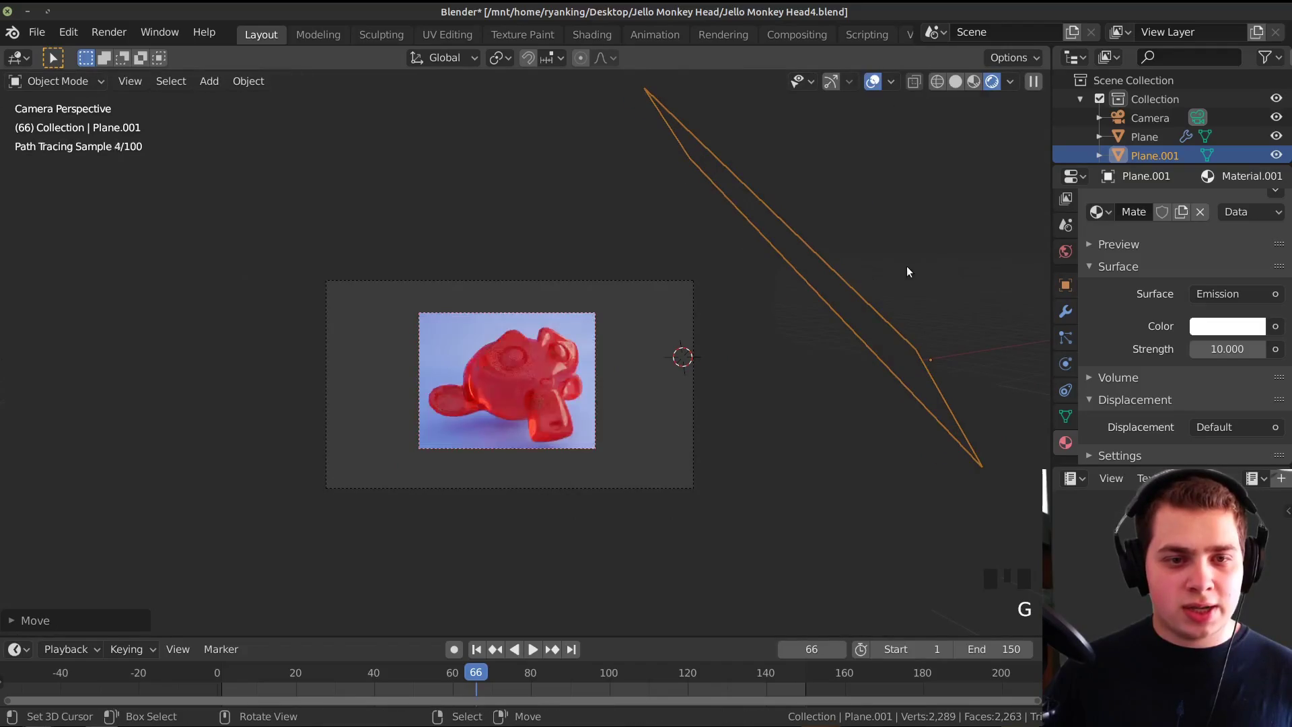
- Duplicate the emission plane, scale the copy down and switch to solid shading
scroll(887, 256, "up", 1)
key("shift+d")
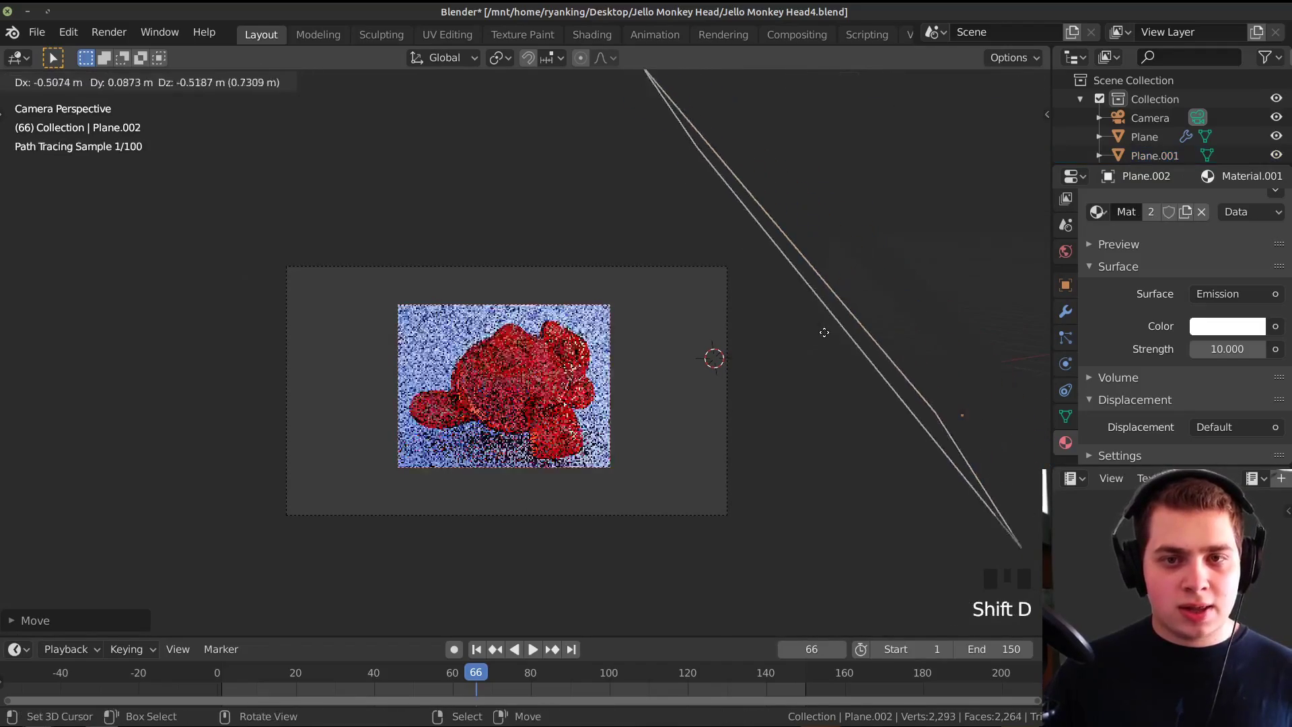
key("s")
left_click(907, 346)
key("z")
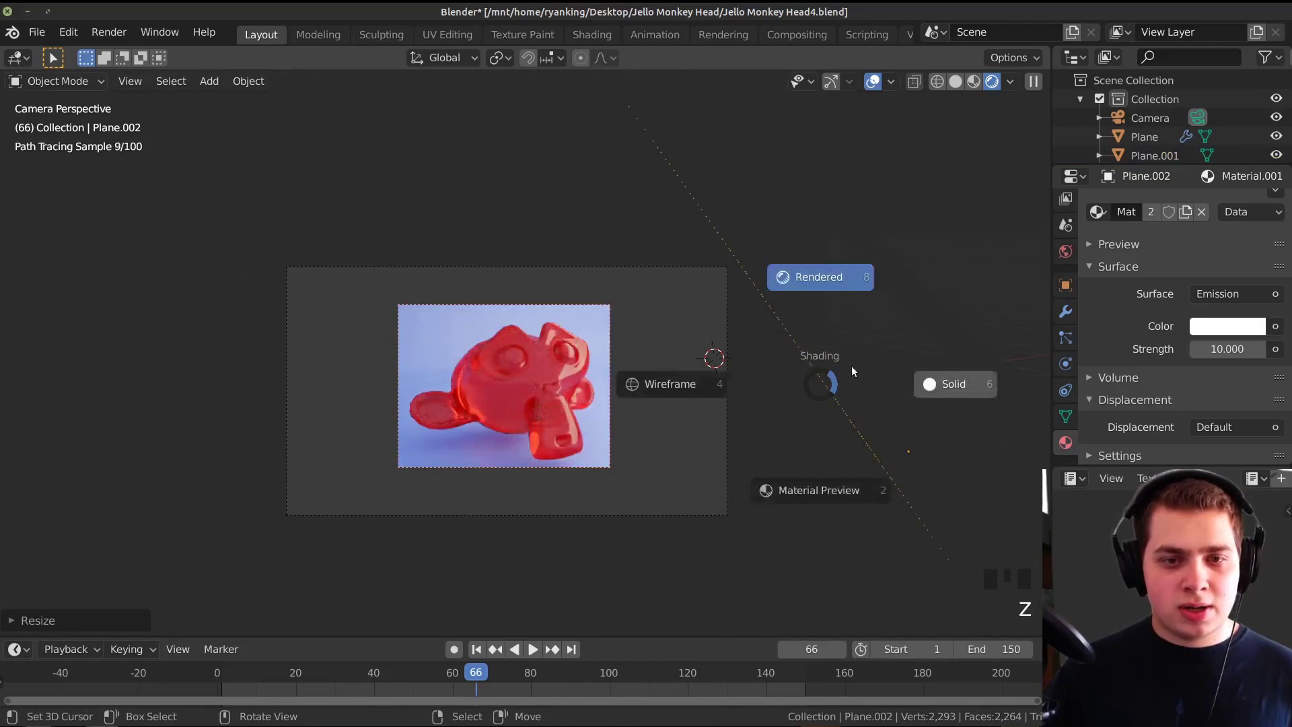
left_click(942, 380)
- Rotate, move and scale the duplicated plane so it stands low beside the monkey's face, facing the head
key("r")
left_click(915, 363)
key("s")
left_click(913, 360)
key("s")
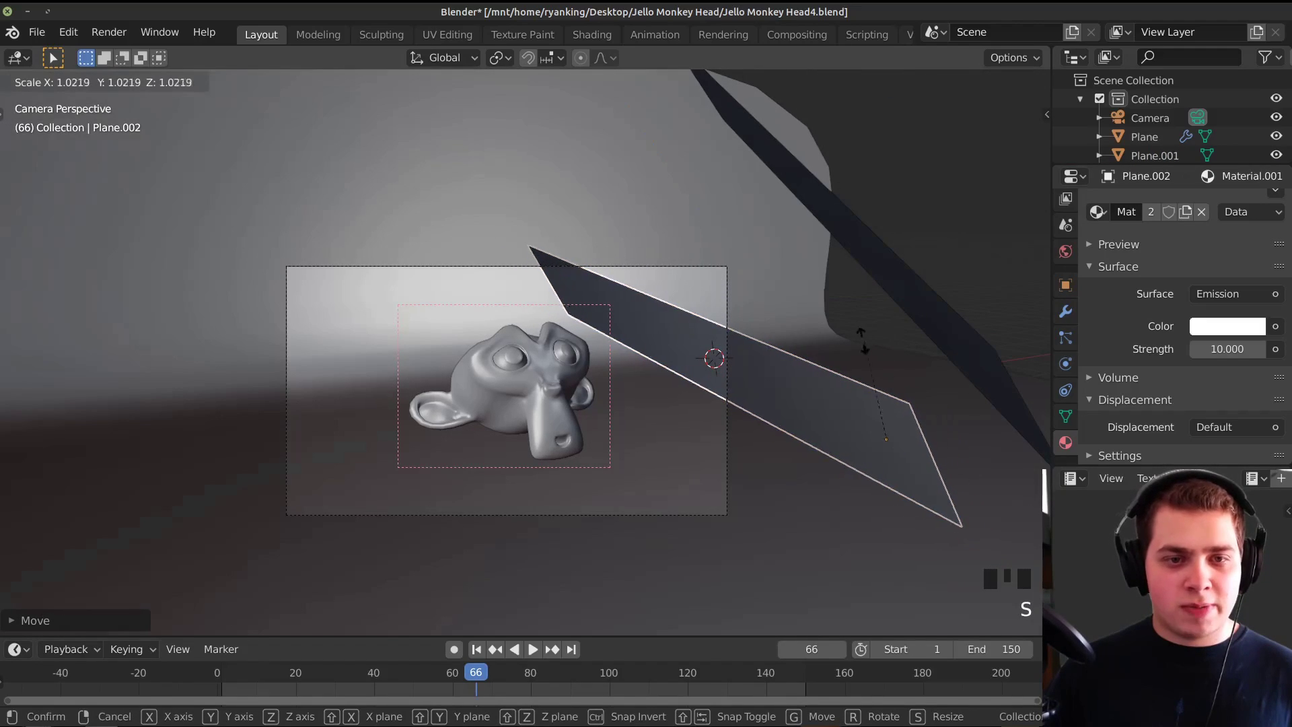
key("r")
key("r")
left_click(1000, 415)
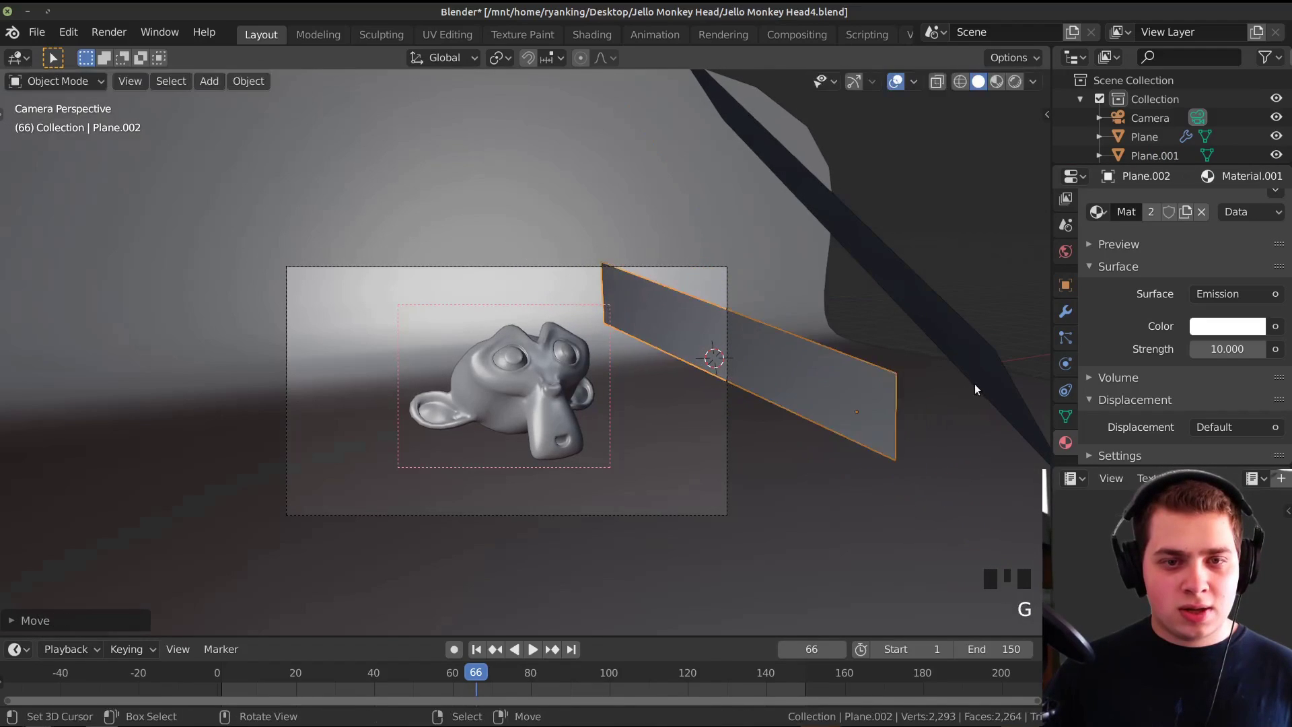
- Switch to rendered shading, slightly shrink the duplicated plane and set the render region to the whole camera frame
key("z")
left_click(969, 316)
key("s")
left_click(864, 351)
key("ctrl+b")
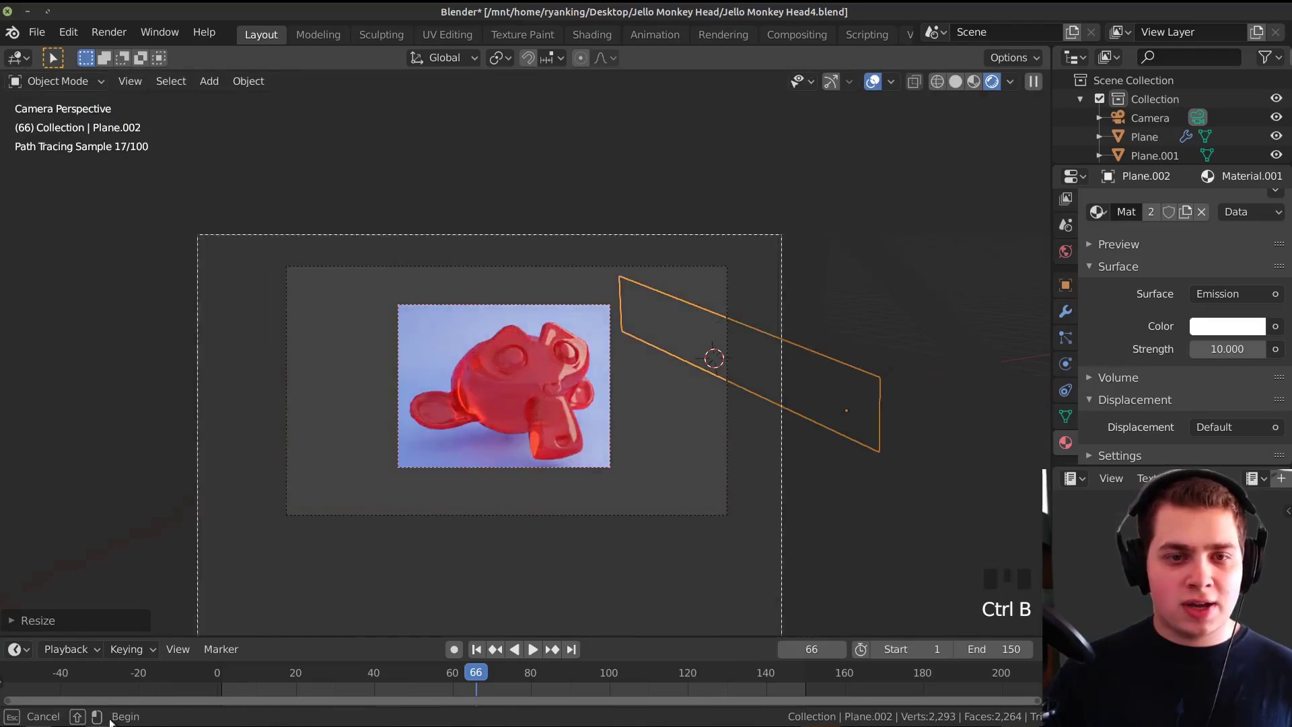
left_click_drag(196, 234, 783, 636)
- Fine-tune the rotation and position of the smaller light plane beside the monkey head in the rendered camera view
key("g")
left_click(794, 316)
key("r")
key("g")
left_click(827, 323)
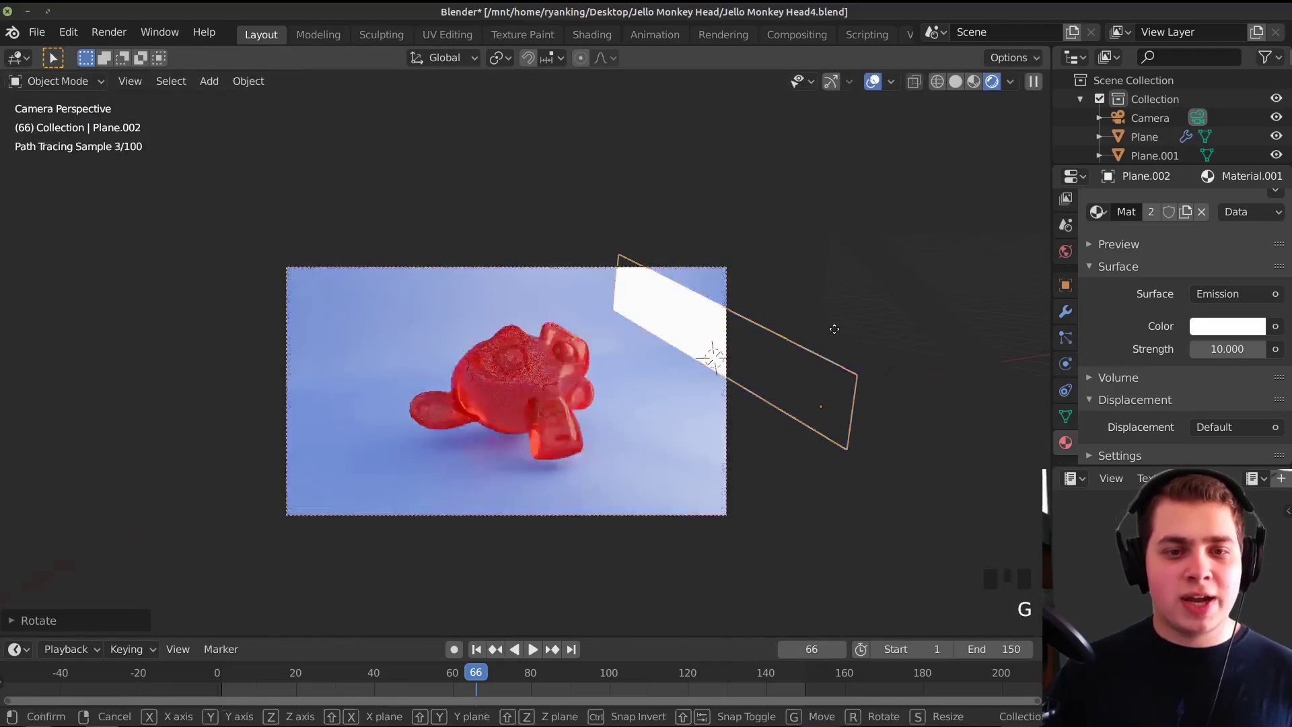
scroll(746, 275, "up", 1)
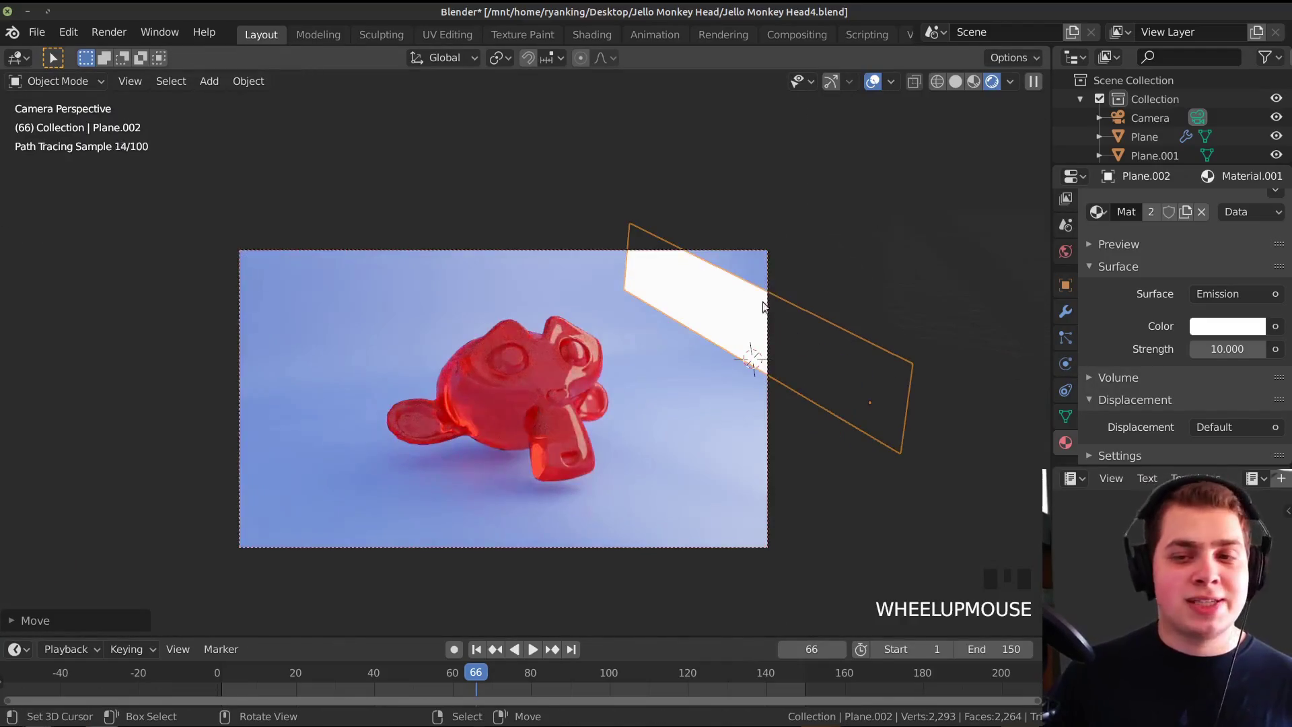
- Turn off Camera ray visibility for the smaller light plane in its object visibility settings
left_click(1063, 284)
scroll(1100, 283, "down", 8)
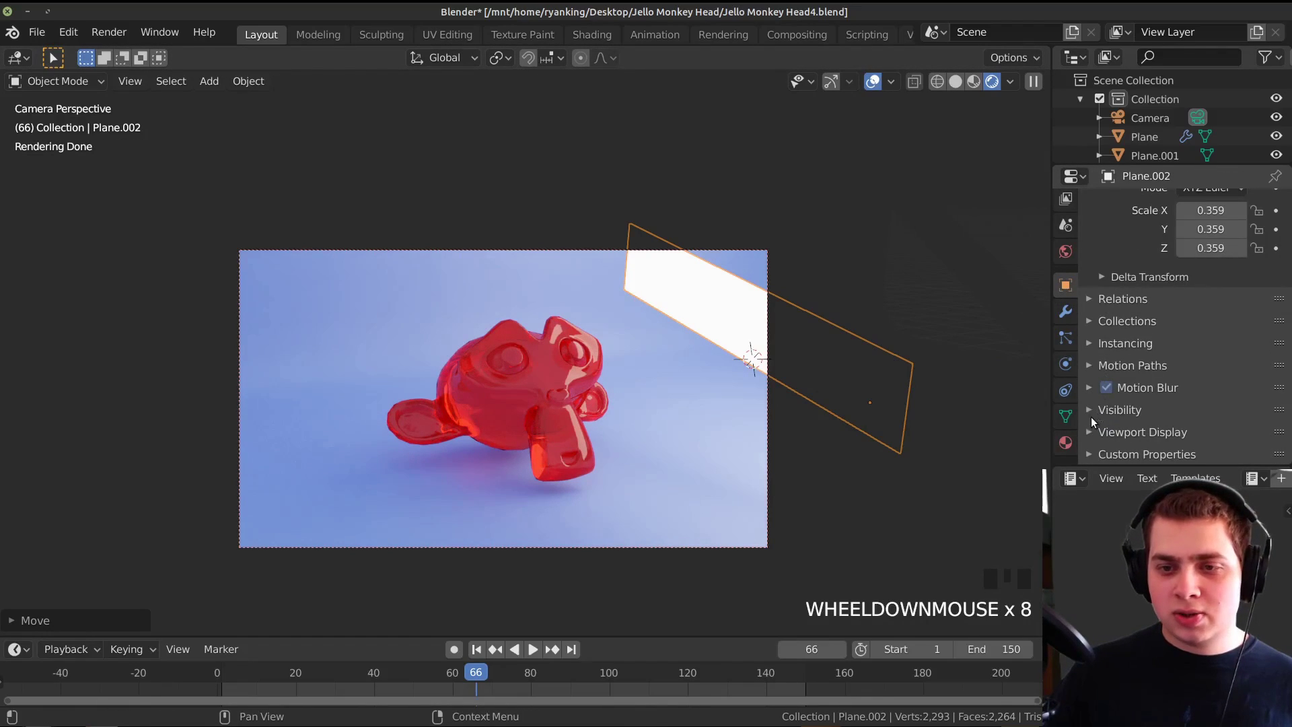
left_click(1118, 410)
scroll(1122, 370, "down", 5)
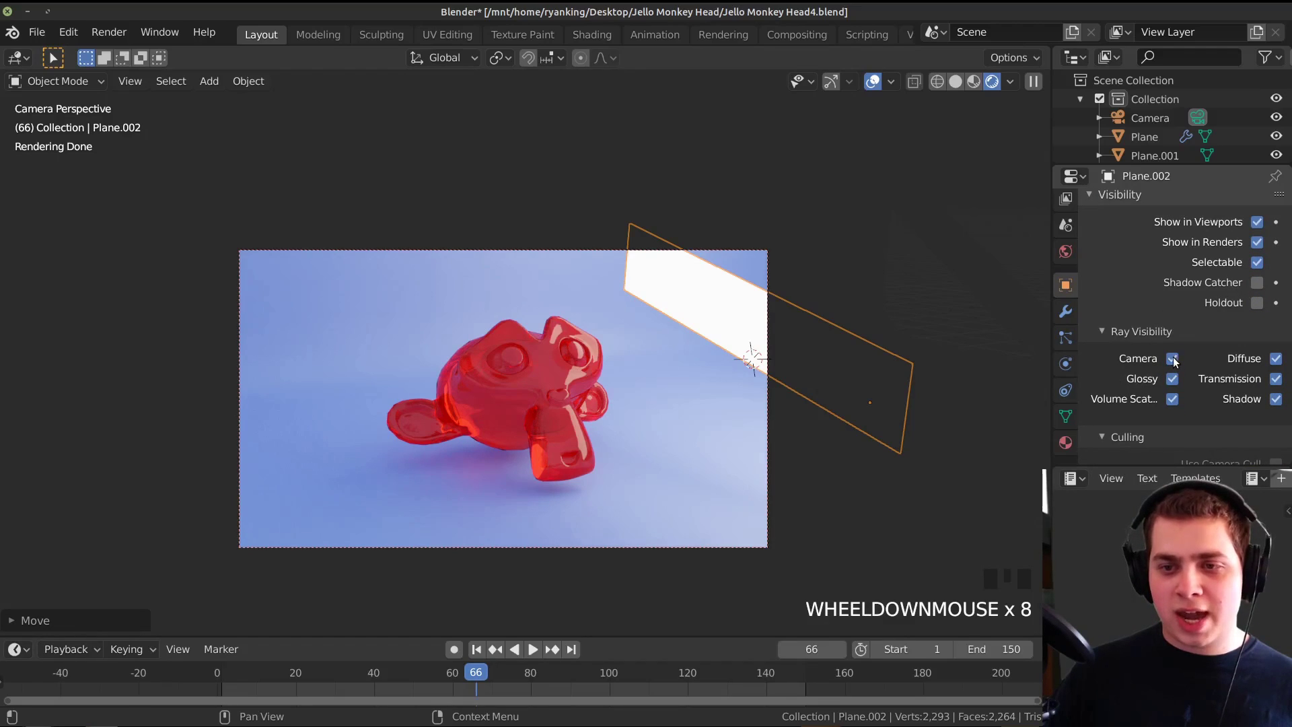
left_click(1172, 359)
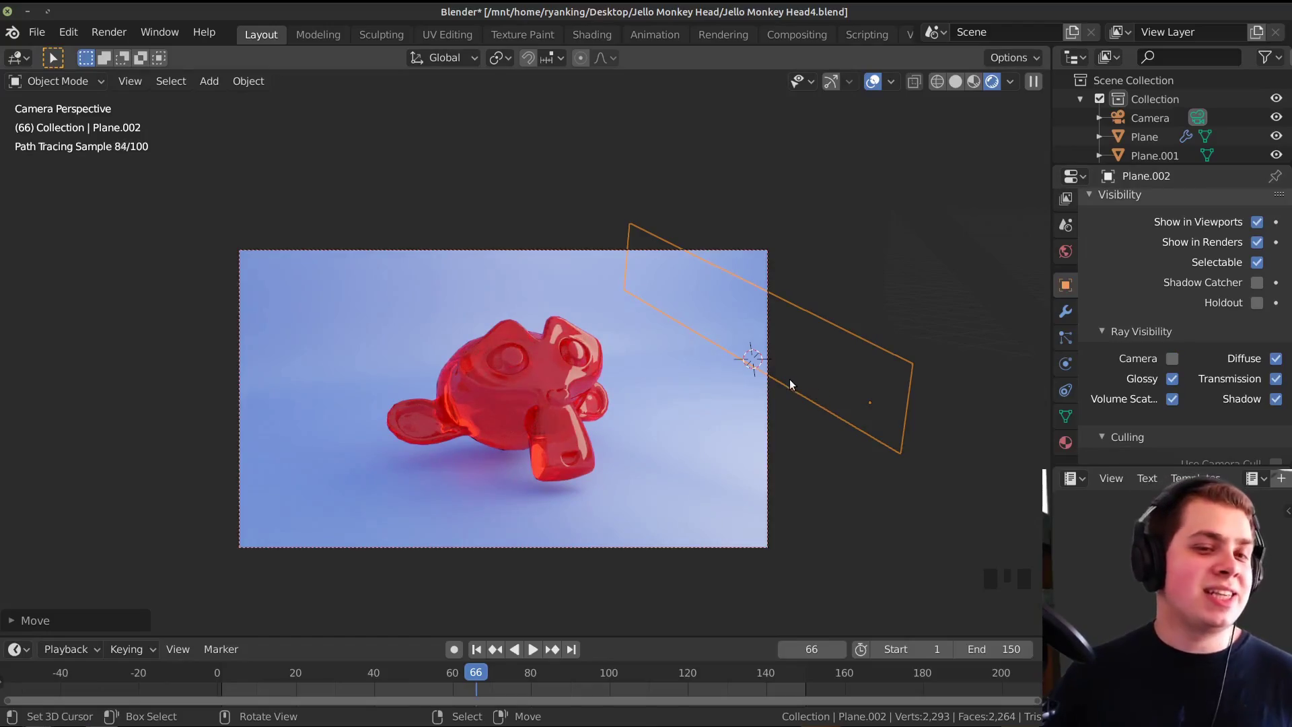
- Duplicate the hidden light plane and move the copy along X to the opposite side of the monkey head
mouse_move(790, 385)
middle_mouse_down()
mouse_move(774, 400)
mouse_move(799, 377)
mouse_move(842, 280)
middle_mouse_up()
key("KP_0")
scroll(781, 292, "down", 3)
scroll(796, 296, "up", 1)
key("shift+d")
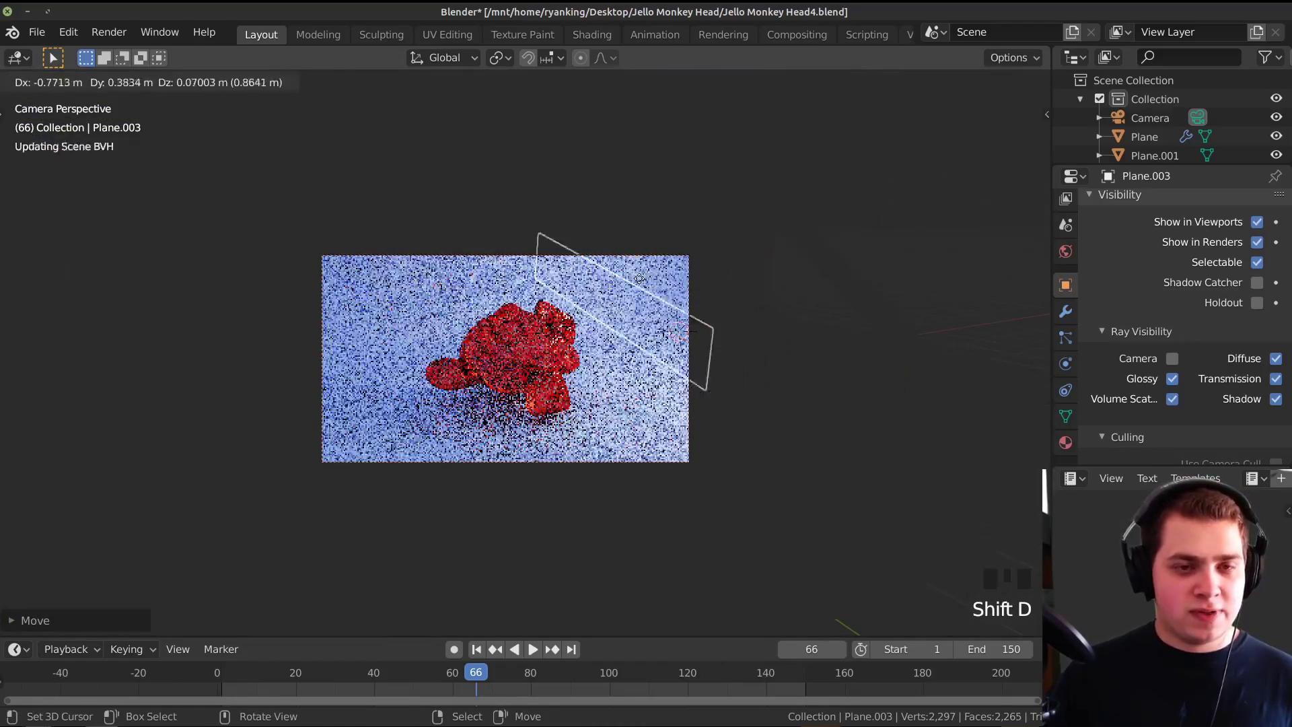
key("x")
left_click(431, 276)
key("t")
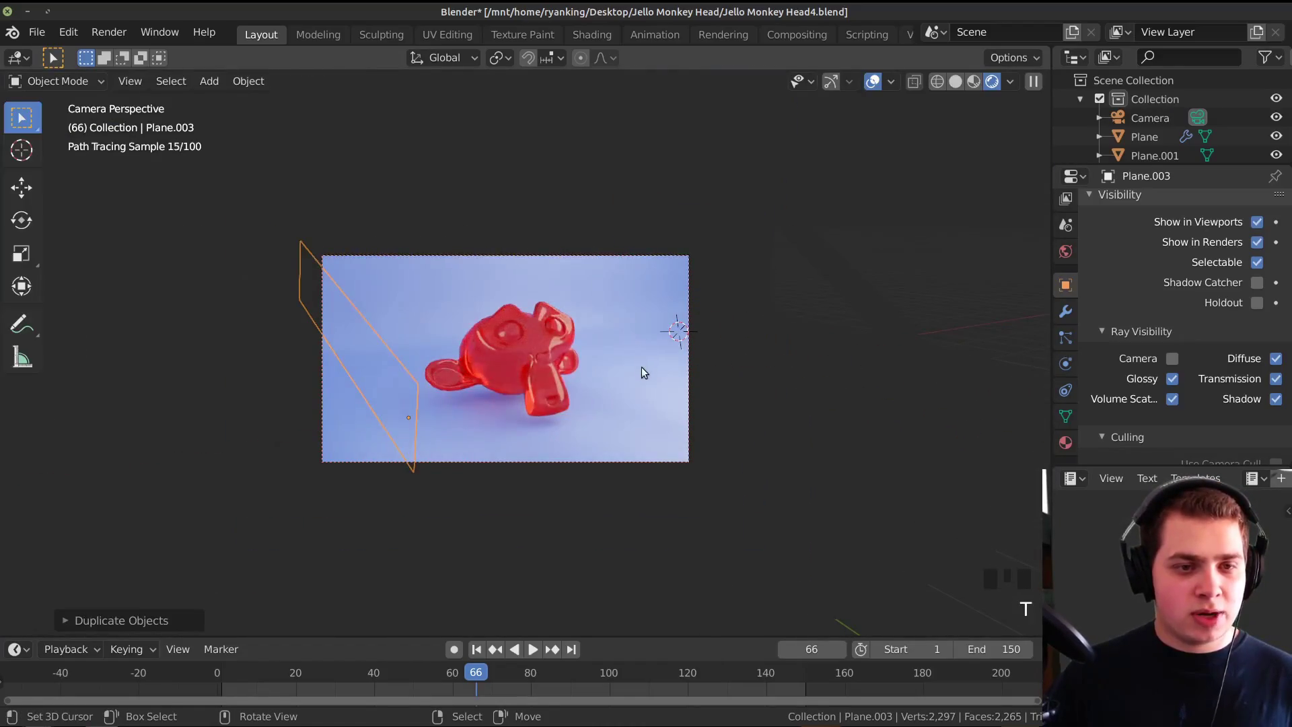
- In solid shading, rotate and move the new light plane so it faces the monkey head's other side
key("z")
left_click(717, 365)
middle_click_drag(717, 365, 675, 357)
scroll(676, 357, "down", 2)
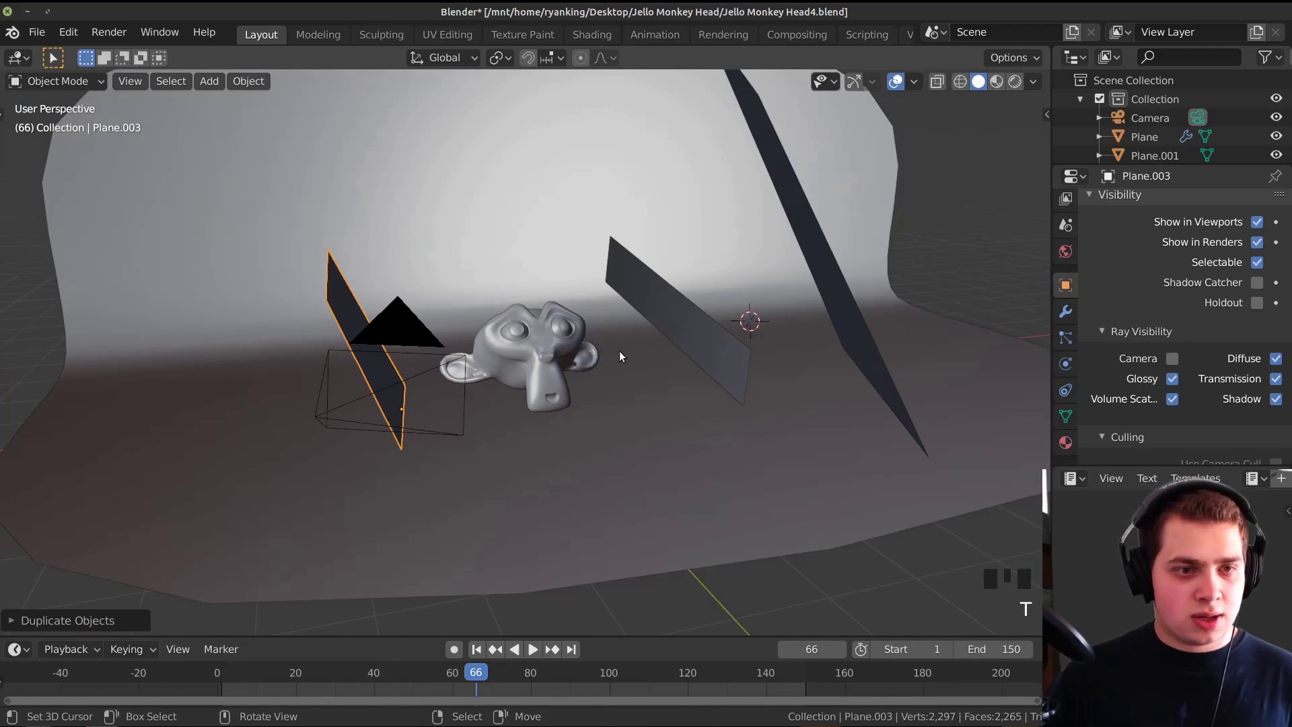
key("r")
left_click(556, 457)
key("g")
left_click(556, 457)
middle_click_drag(557, 458, 730, 422)
key("r")
left_click(730, 422)
- Scale up the new light plane and adjust its distance from the monkey head
middle_click_drag(680, 355, 769, 379)
scroll(769, 379, "down", 3)
key("s")
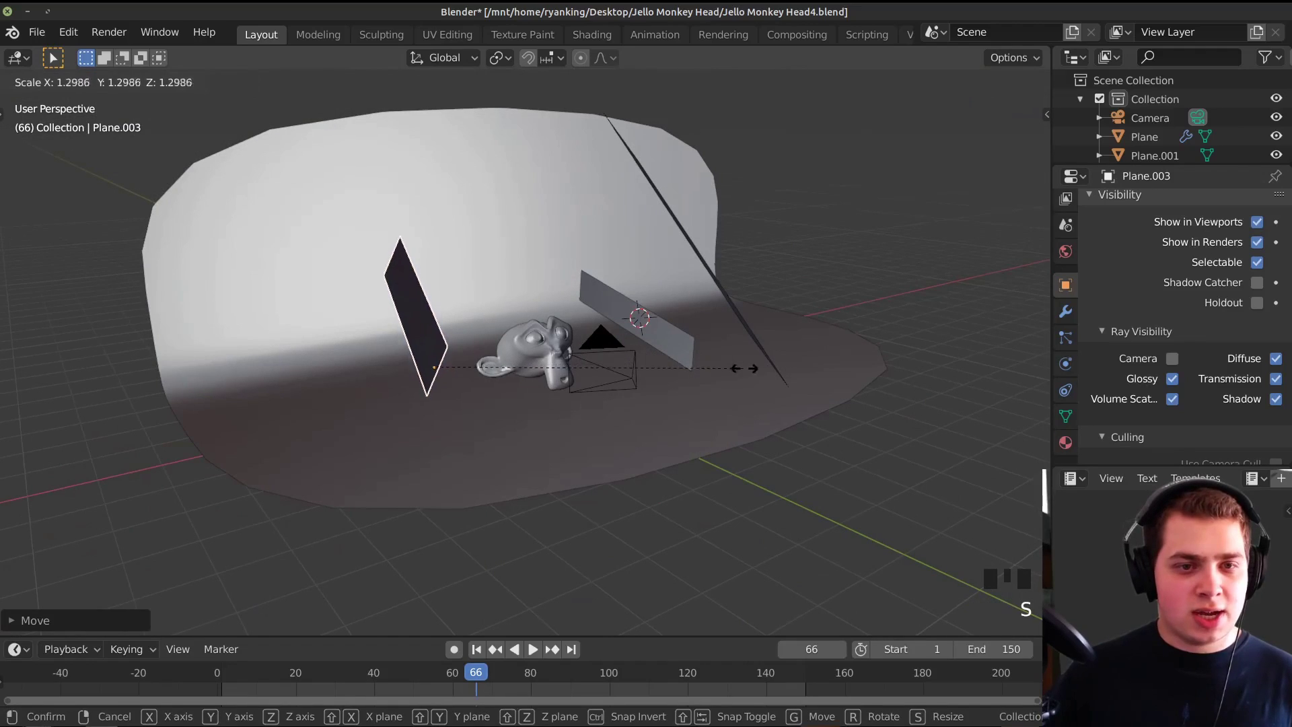
left_click(769, 379)
key("g")
left_click(769, 378)
key("s")
left_click(769, 379)
- Return to the rendered camera view and set the shared emission material's strength to 15
key("KP_0")
key("z")
left_click(874, 383)
scroll(1137, 402, "up", 1)
left_click(1065, 442)
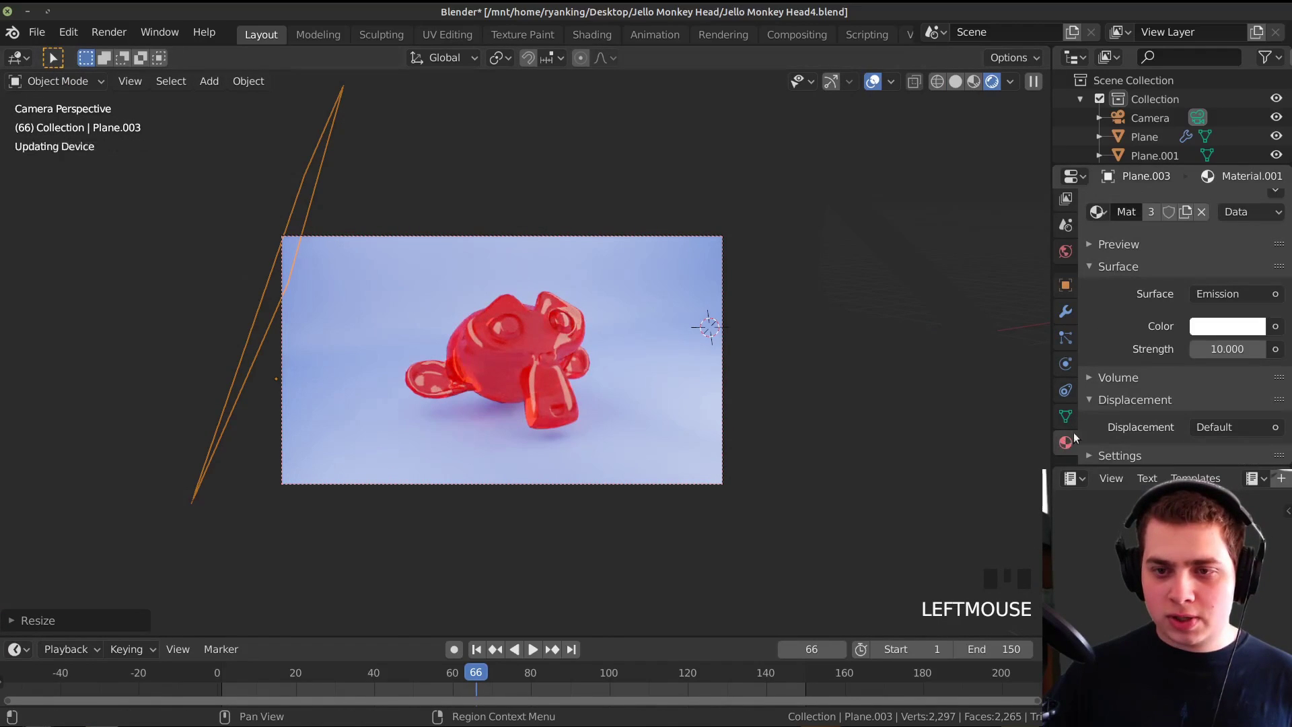
type("15")
key("Return")
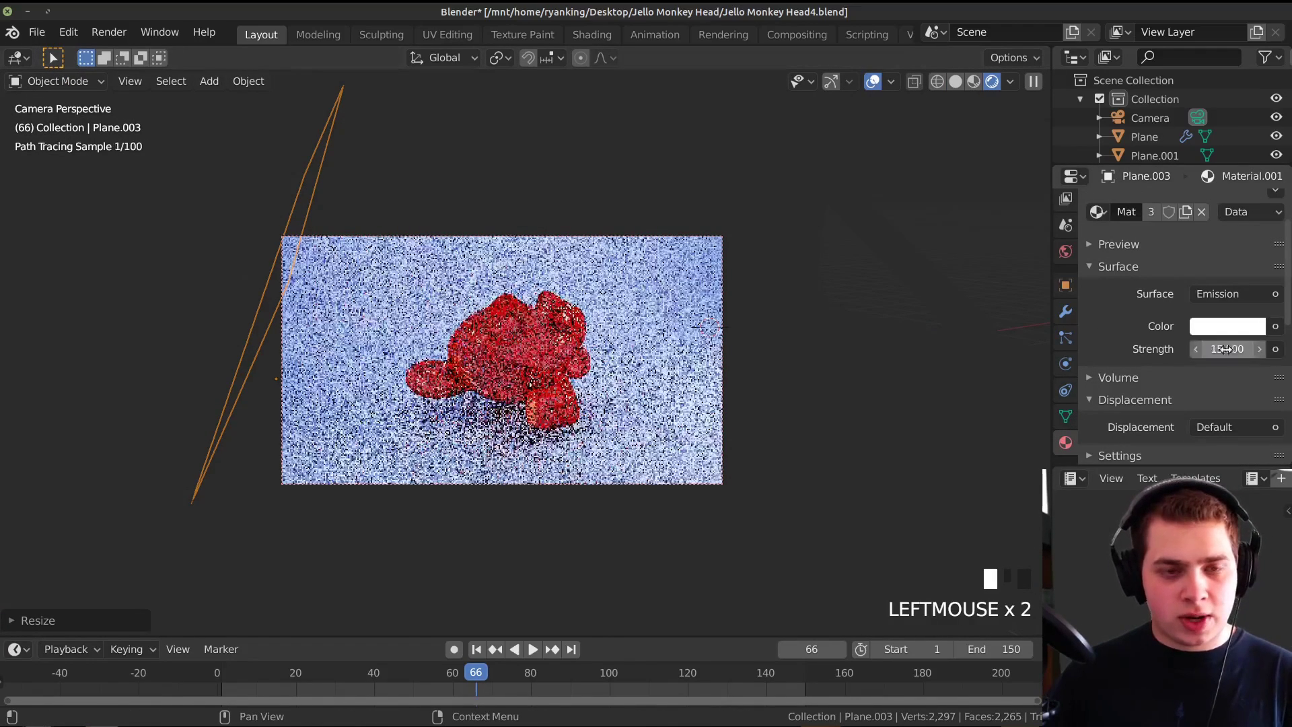
- Play the animation in short stretches to check the lighting on the jello head, and save the file
scroll(636, 456, "up", 3)
key("space")
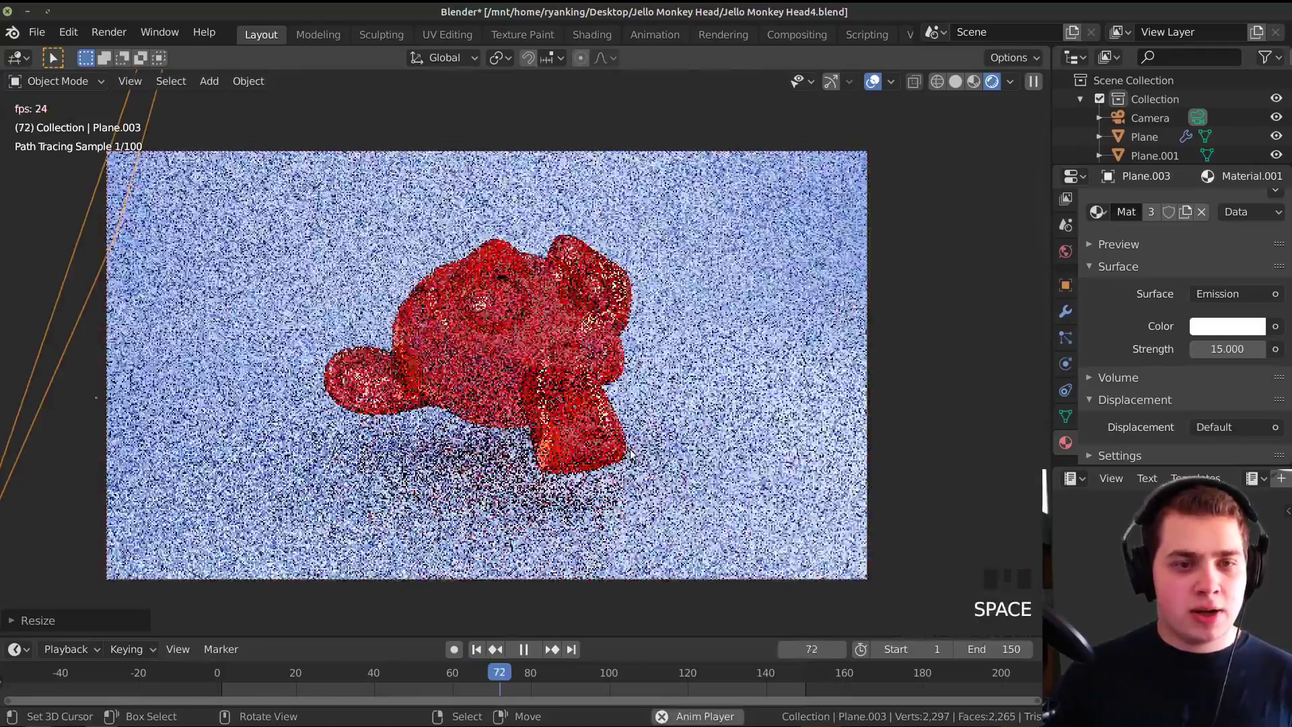
key("space")
key("space")
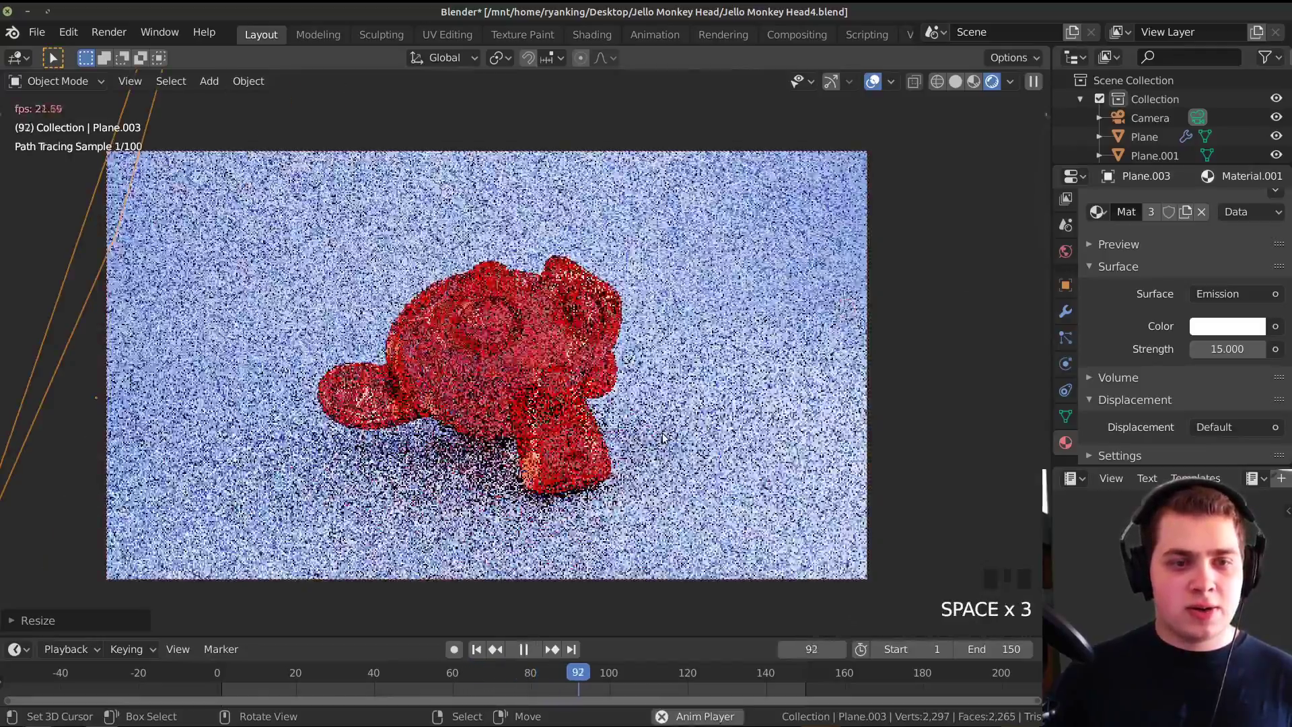
key("space")
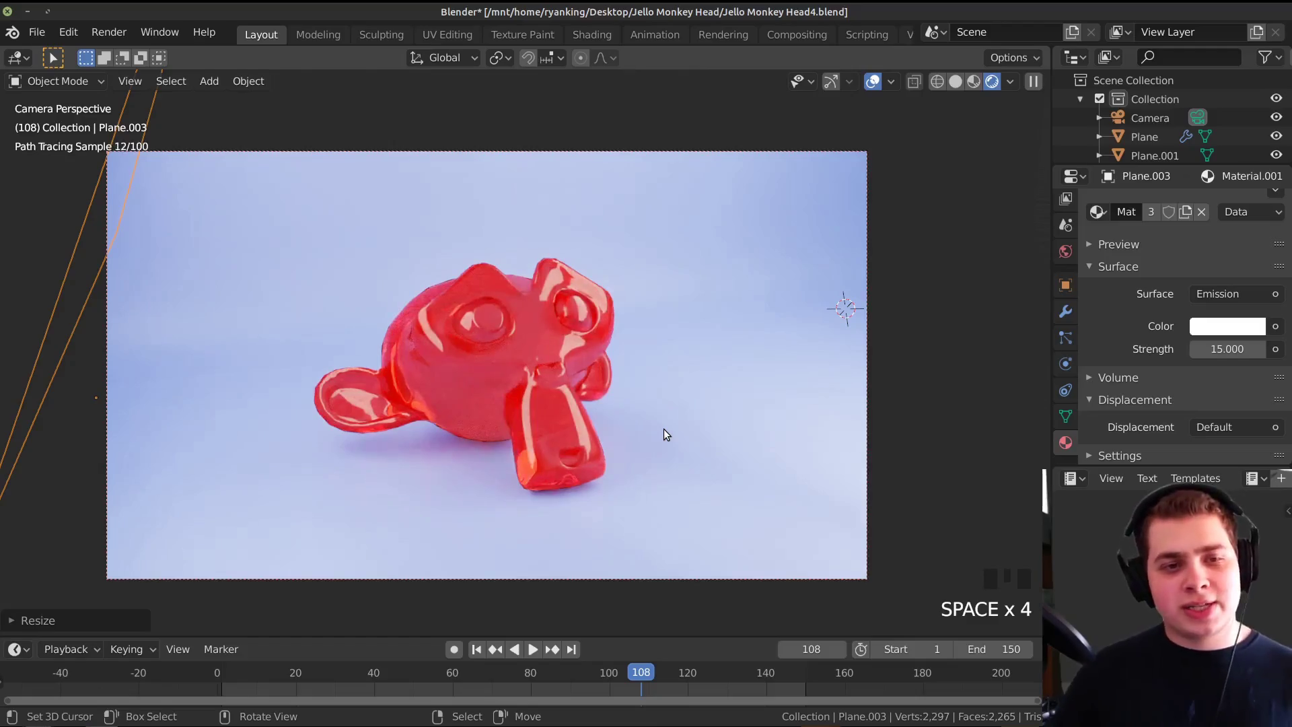
key("space")
key("space")
key("space")
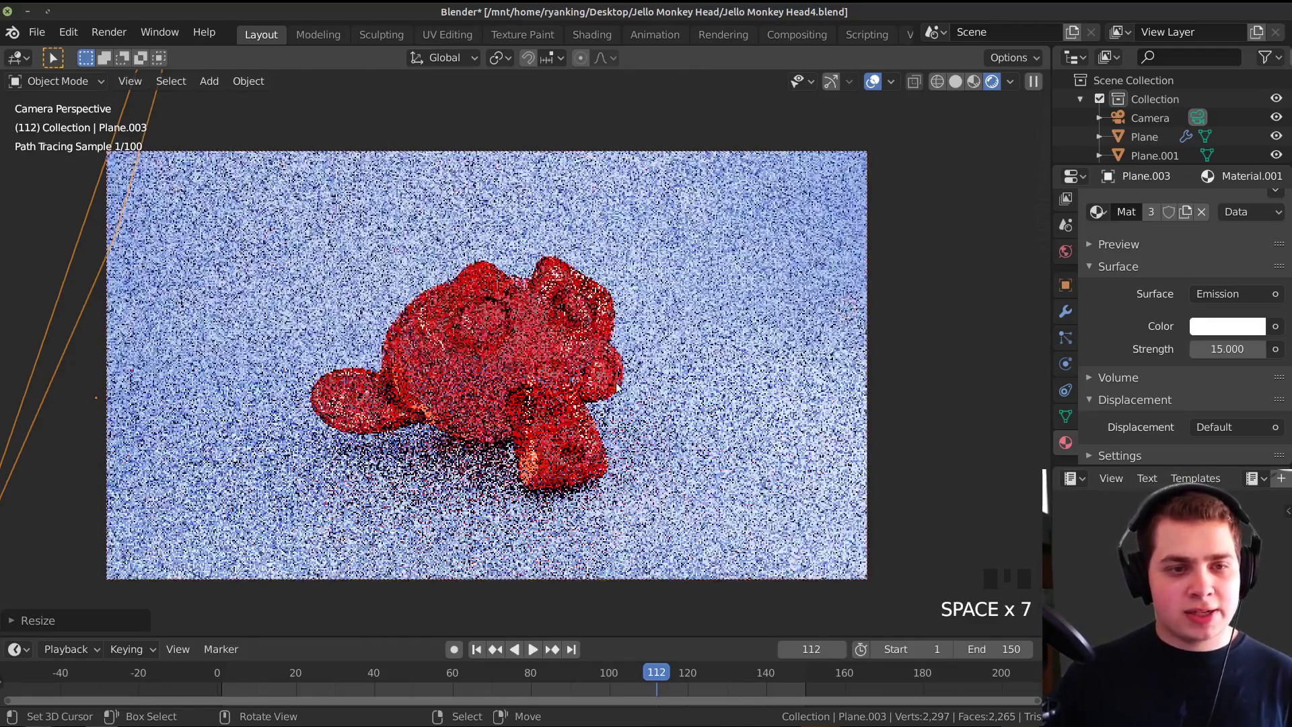
key("ctrl+s")
- Select the backdrop plane, change its Base Color to a deeper, more saturated blue-violet and save the file
left_click(475, 306)
right_click(788, 213)
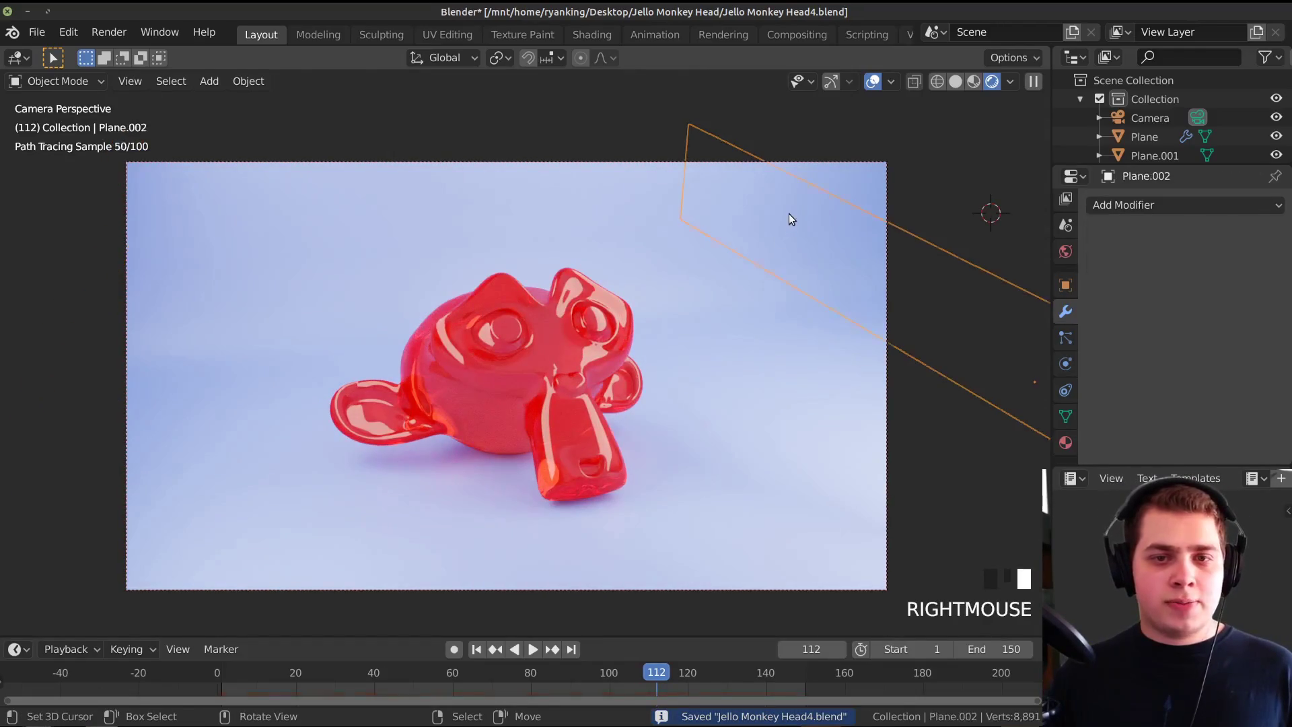
right_click(722, 369)
left_click(1065, 442)
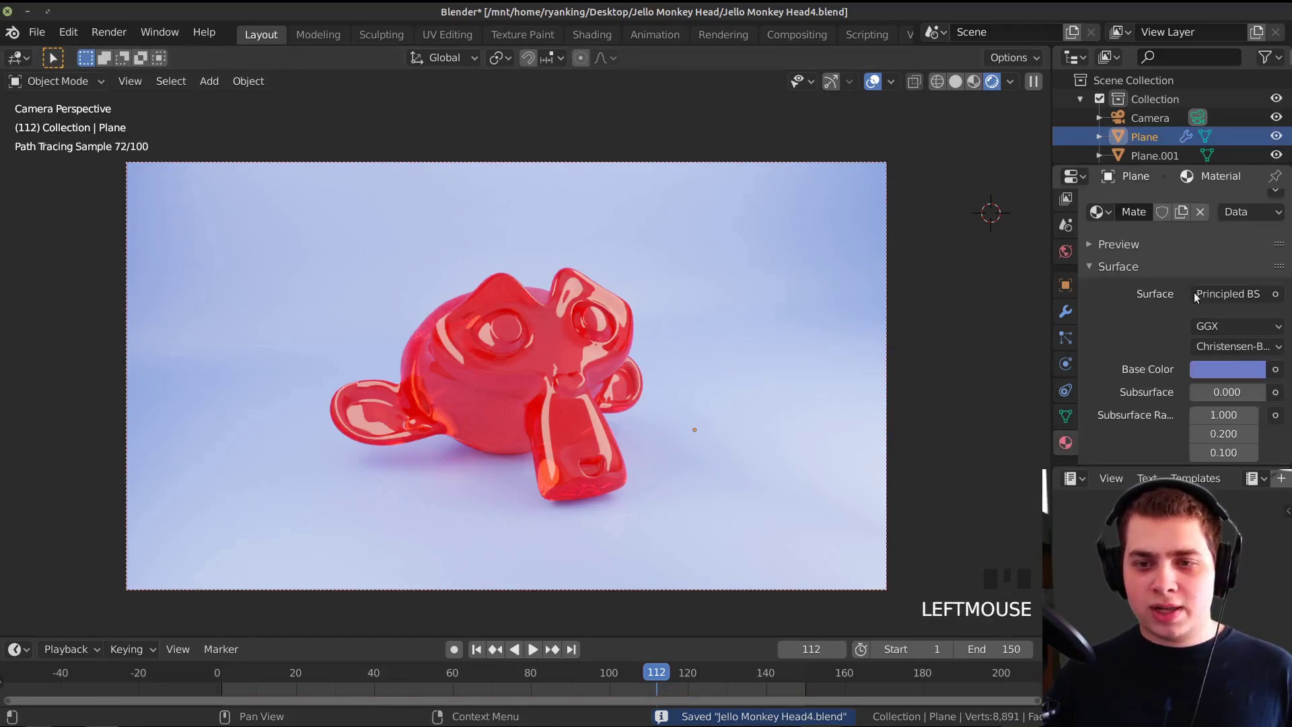
left_click(1233, 368)
left_click(1198, 140)
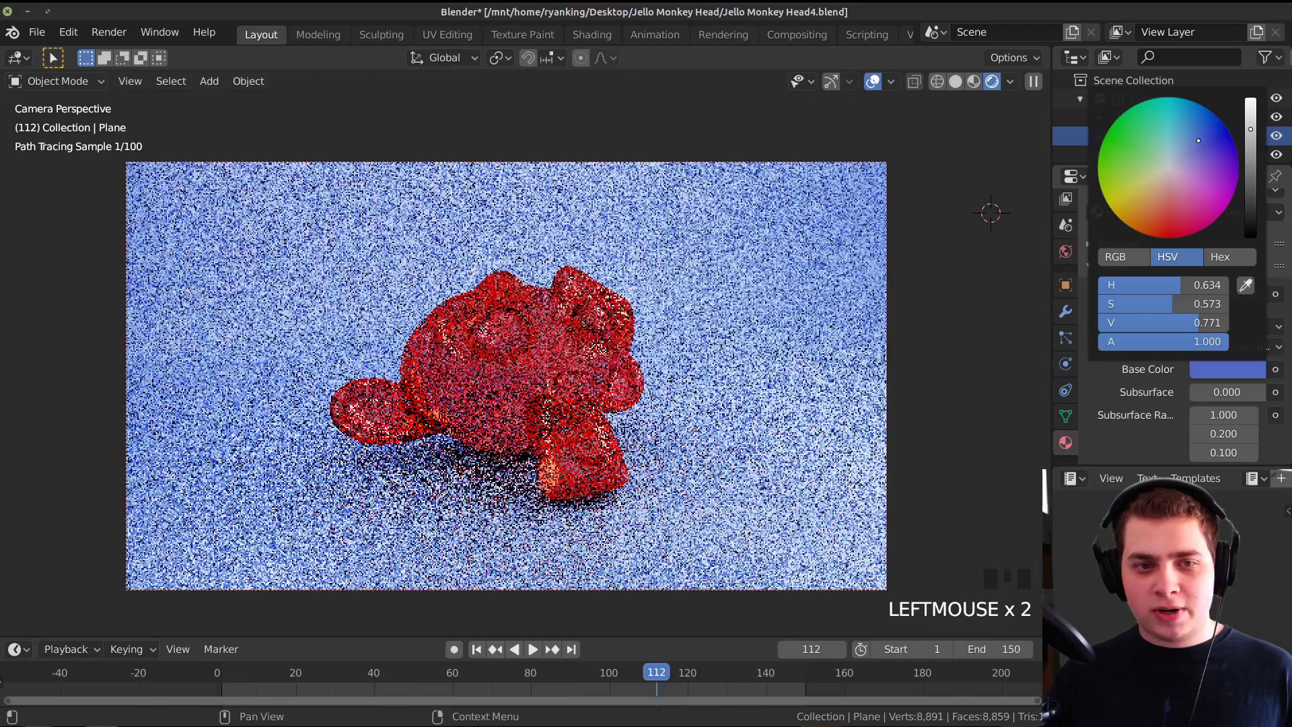
left_click_drag(1199, 141, 1250, 145)
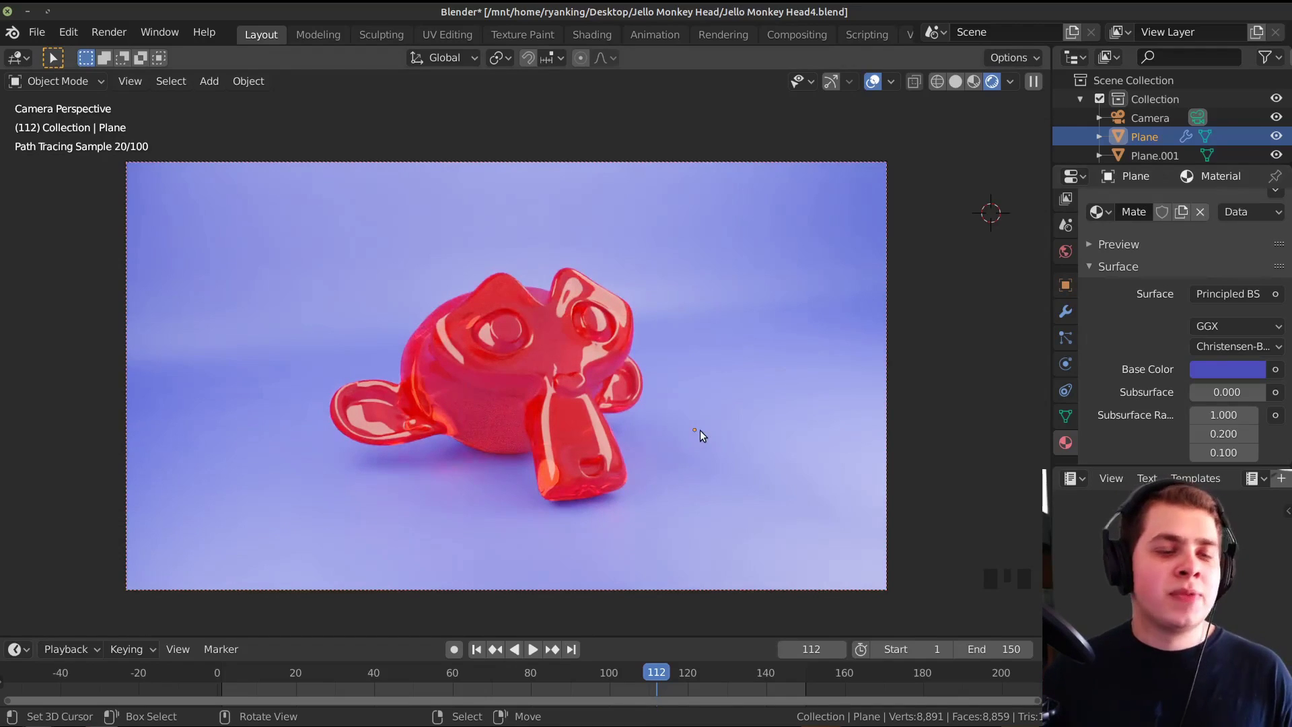
key("ctrl+s")
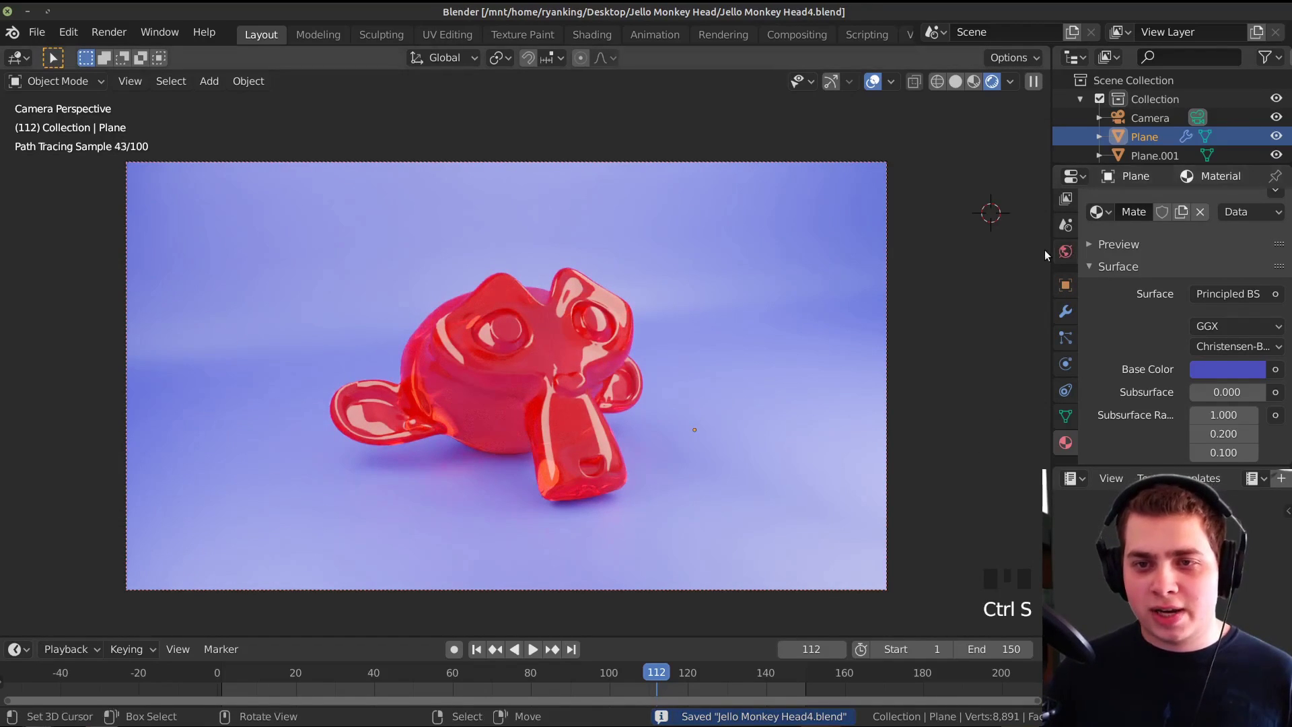
- Review the render sampling, output dimensions and view layer settings
scroll(1065, 269, "up", 3)
left_click(1065, 241)
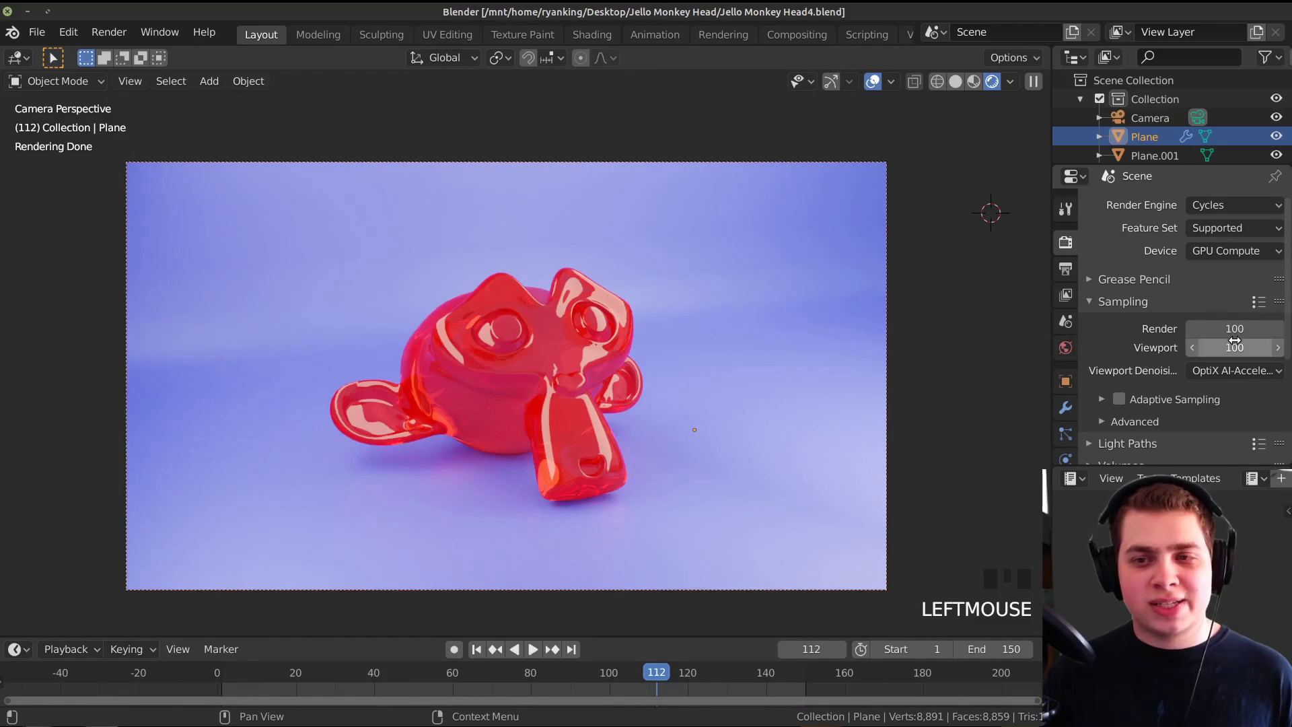
left_click(1065, 268)
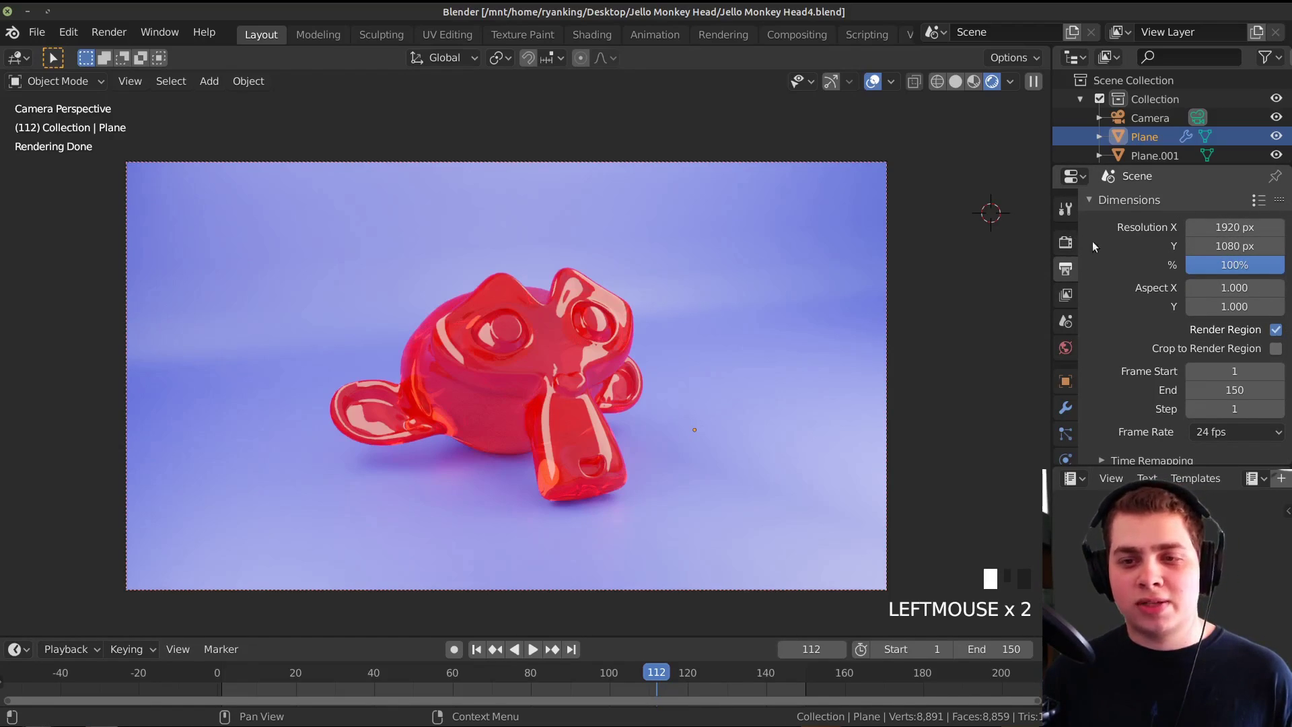
scroll(1172, 321, "down", 2)
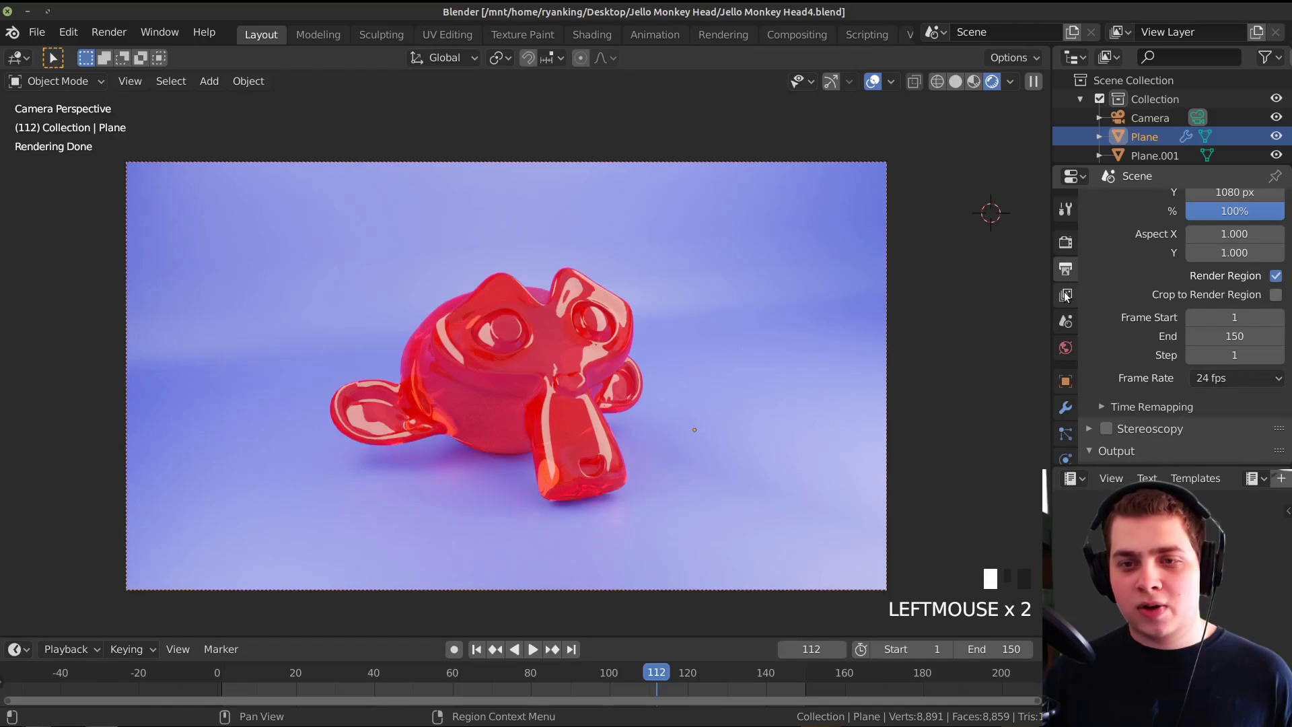
left_click(1065, 294)
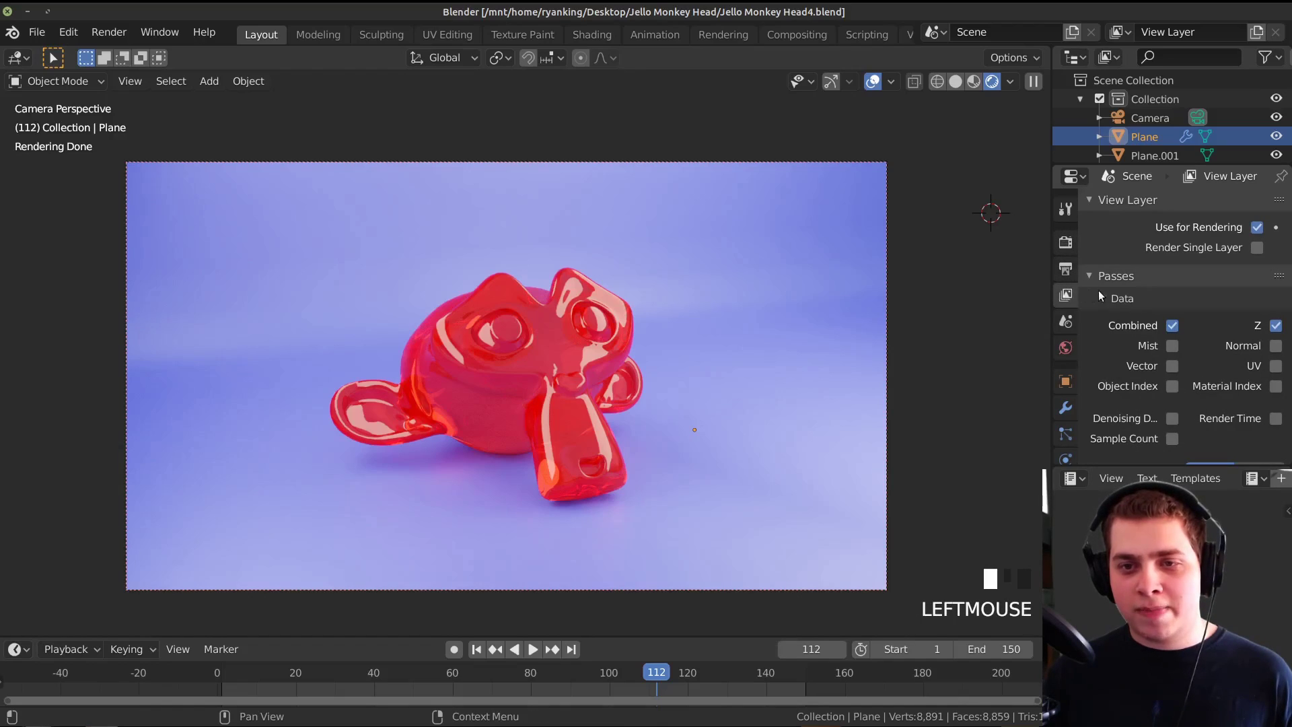
- Expand the Light Paths render settings and set the total max bounces to 4
left_click(1065, 244)
left_click(1093, 364)
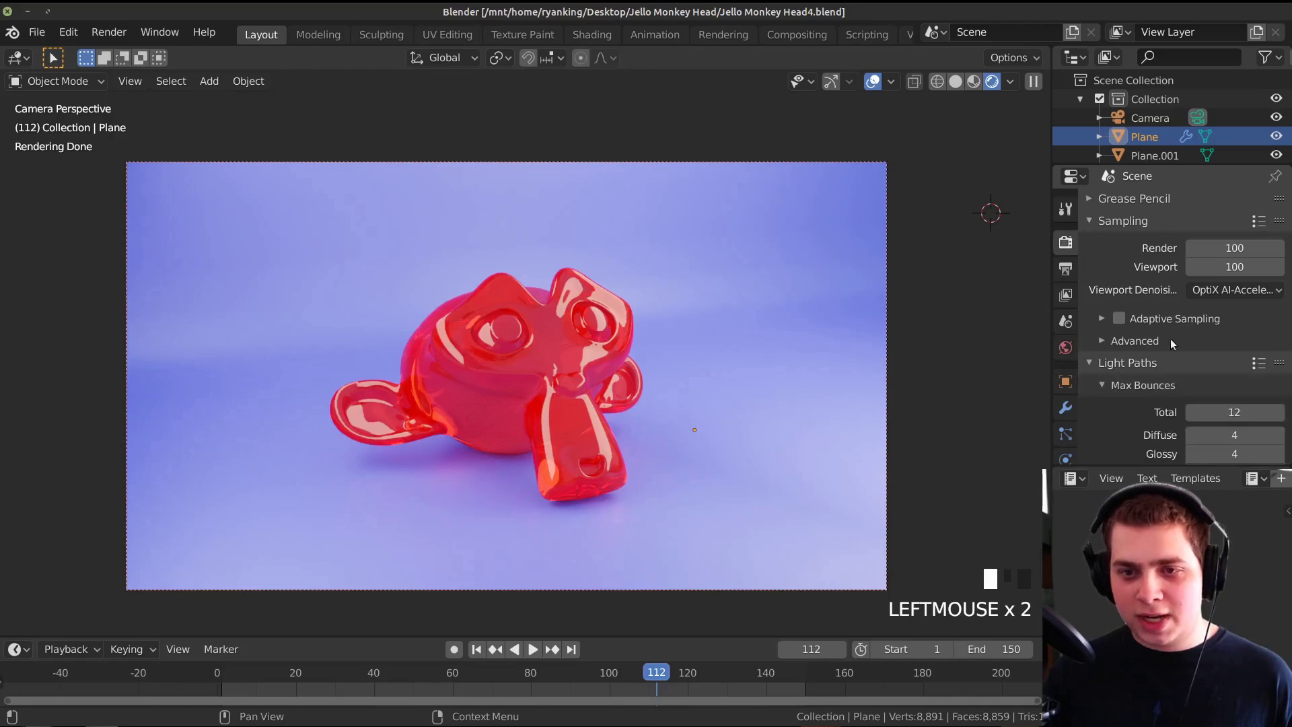
scroll(1169, 338, "down", 4)
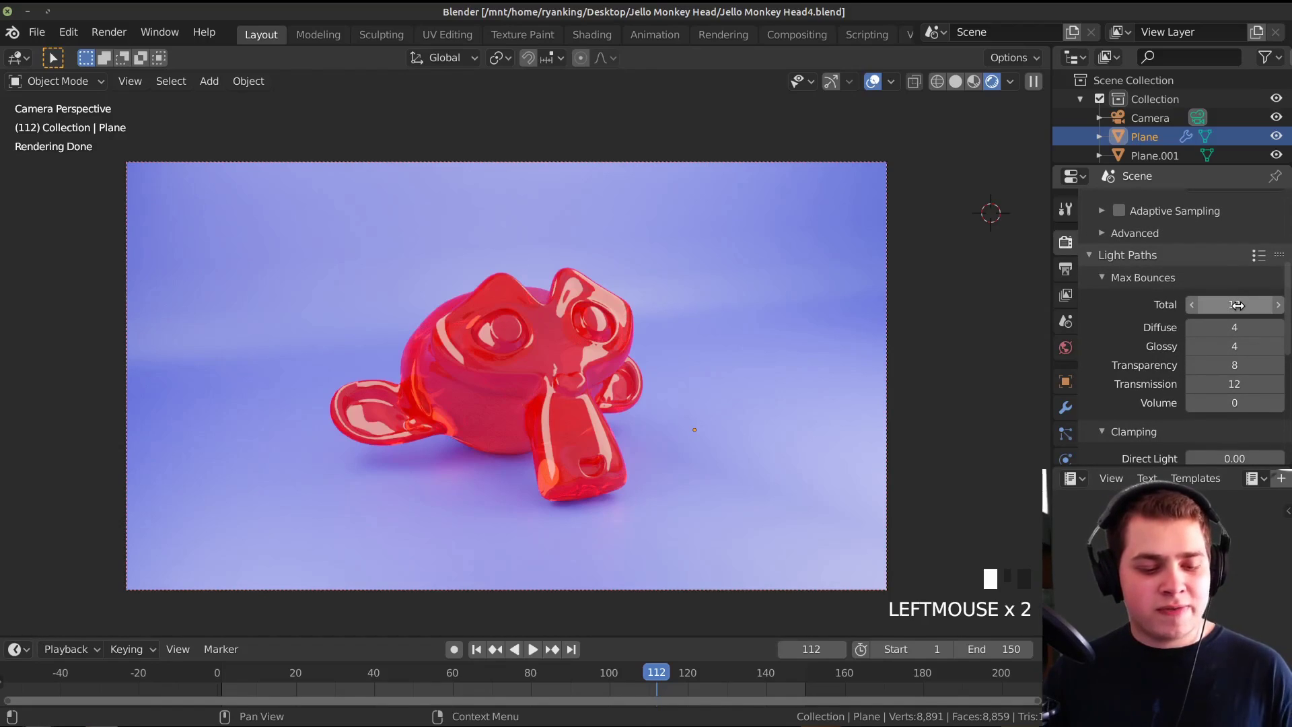
type("4")
left_click(939, 274)
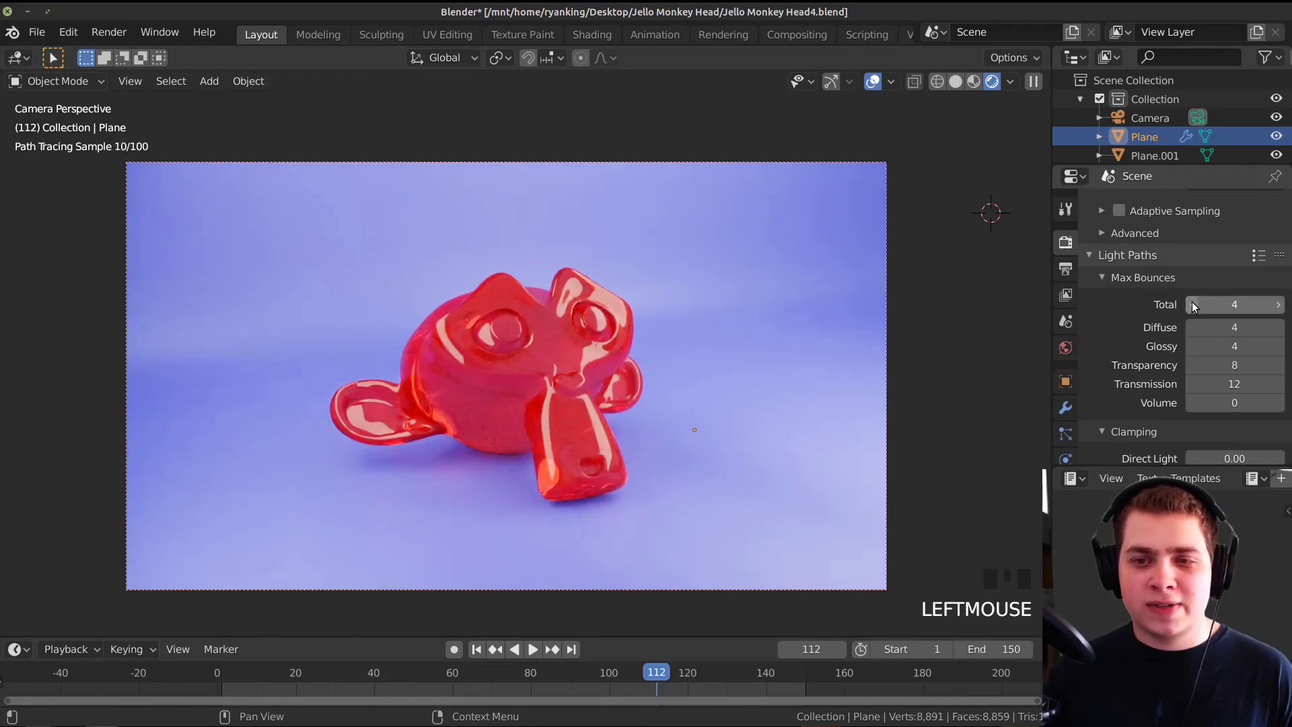
- Lower the total max bounces to 0 and examine the effect on the jello head
left_click(1192, 304)
left_click(1192, 304)
left_click(1192, 304)
left_click(1192, 304)
left_click(510, 412)
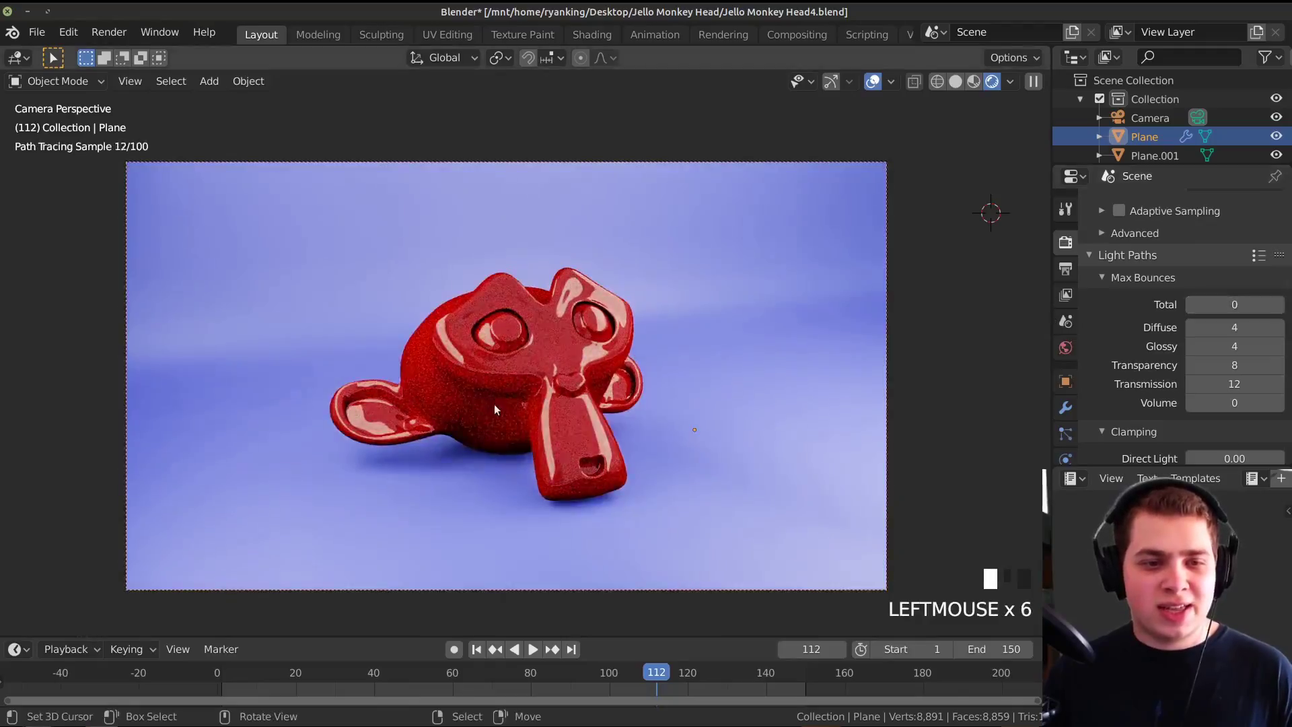
- Set the total max bounces to 4 and both the diffuse and glossy bounces to 2
left_click(1277, 304)
left_click(1278, 304)
left_click(1277, 304)
left_click(1277, 304)
left_click(1278, 304)
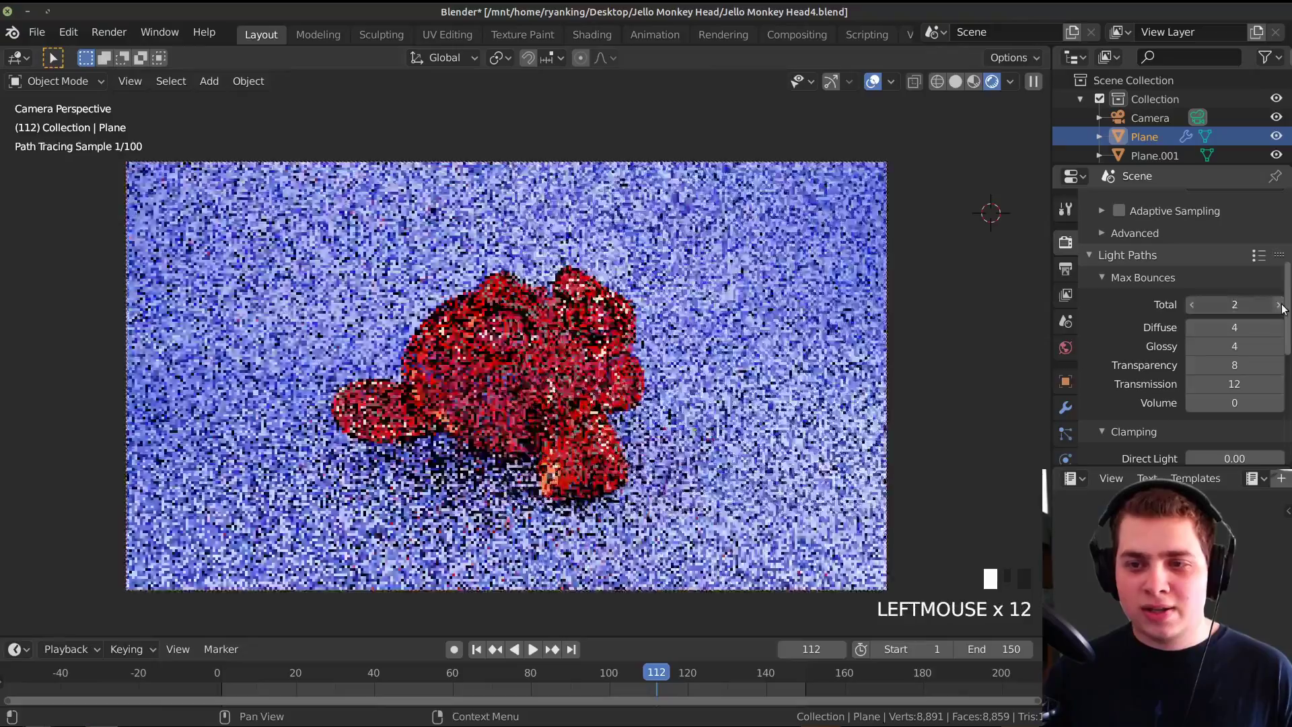
left_click(1277, 304)
left_click_drag(1234, 327, 1211, 346)
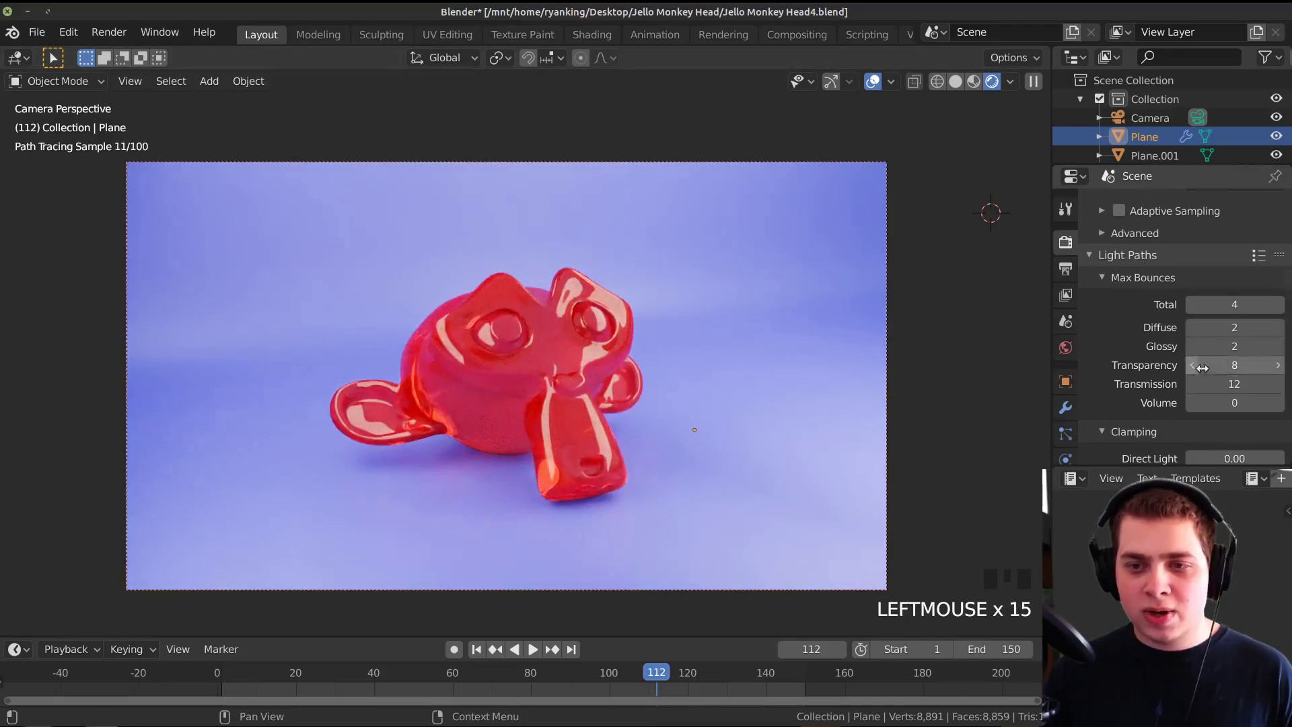
- Set the transparency bounces to 0 and the transmission bounces to 4
left_click(1227, 364)
left_click(1227, 384)
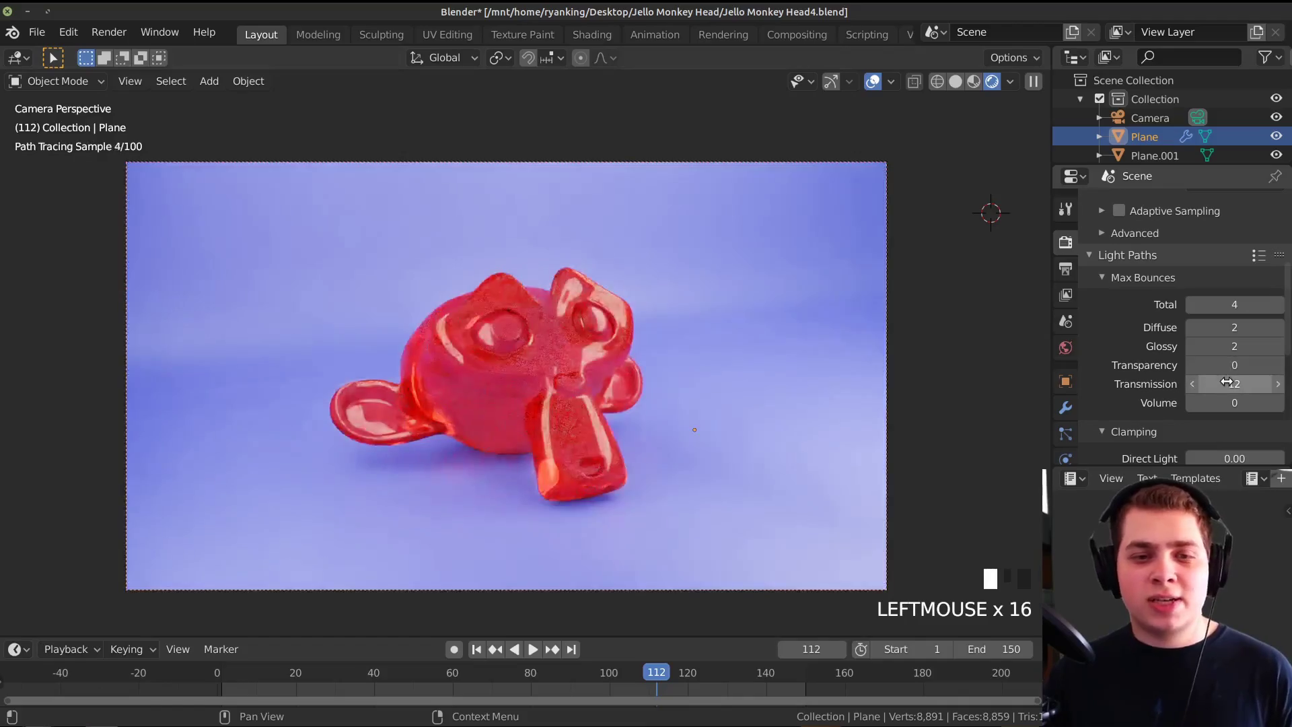
type("4")
key("Return")
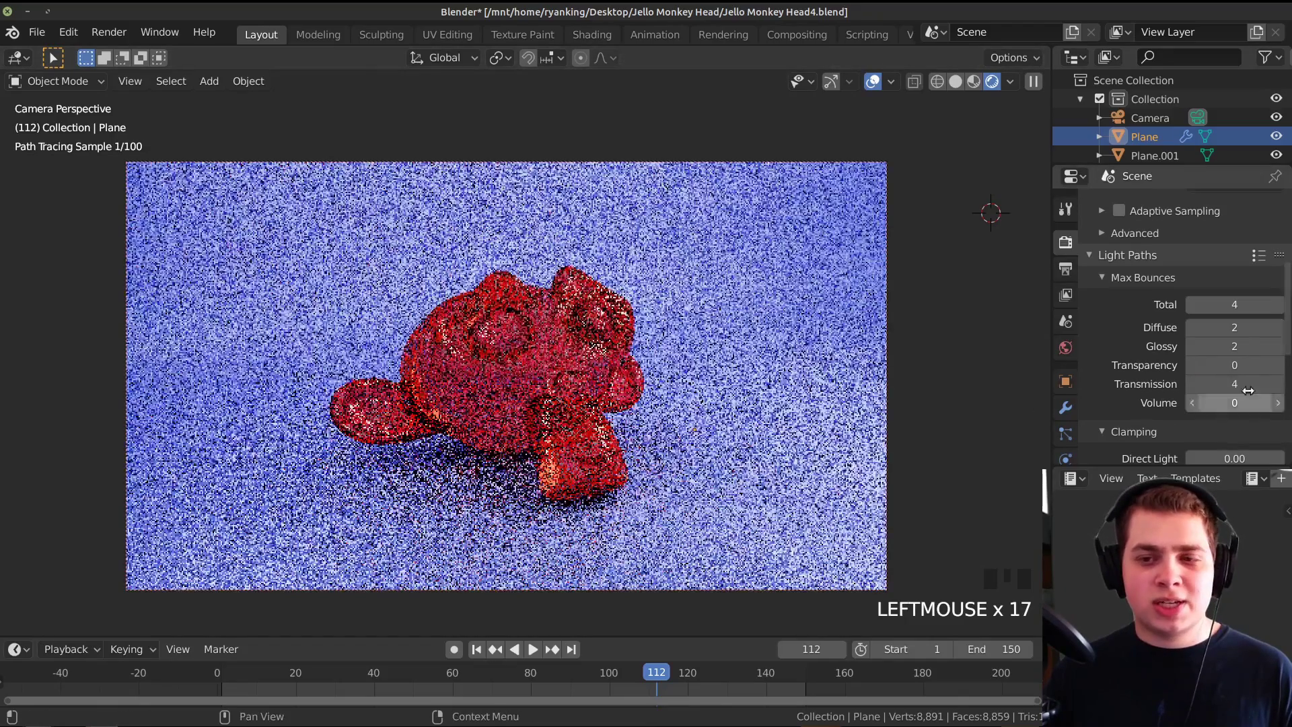
scroll(787, 395, "down", 1)
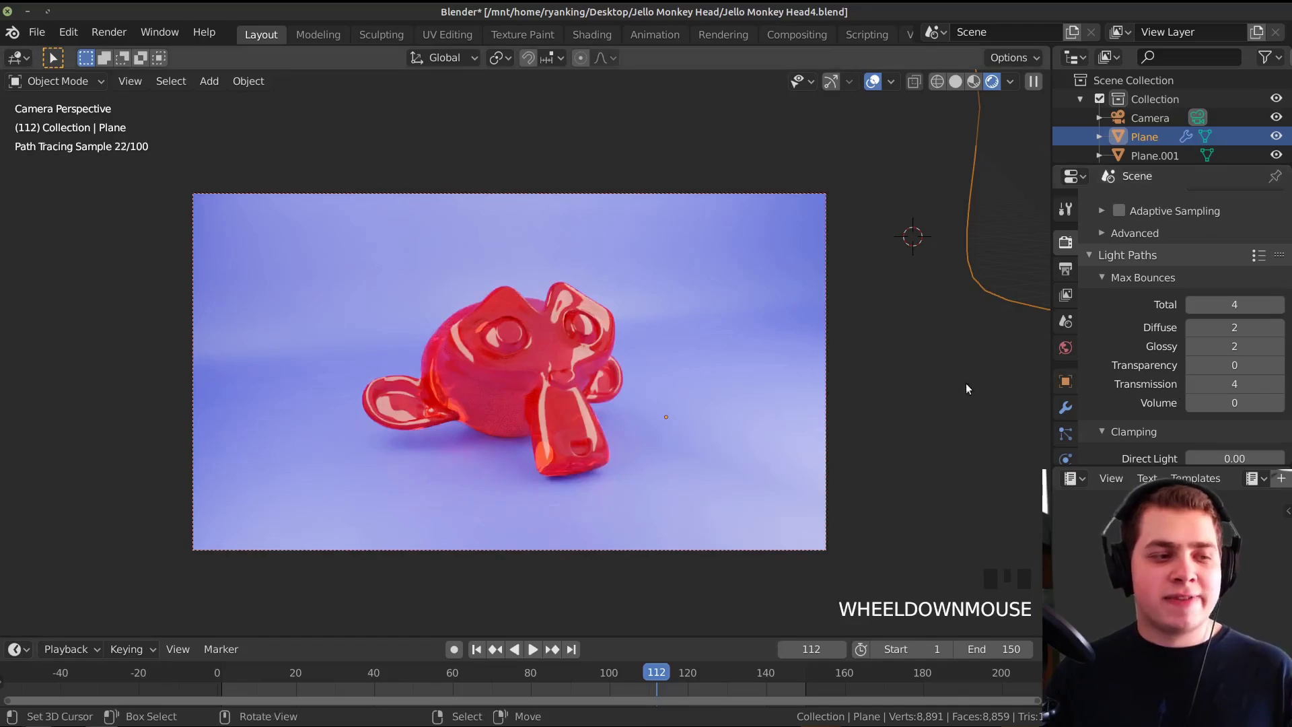
scroll(961, 386, "up", 1)
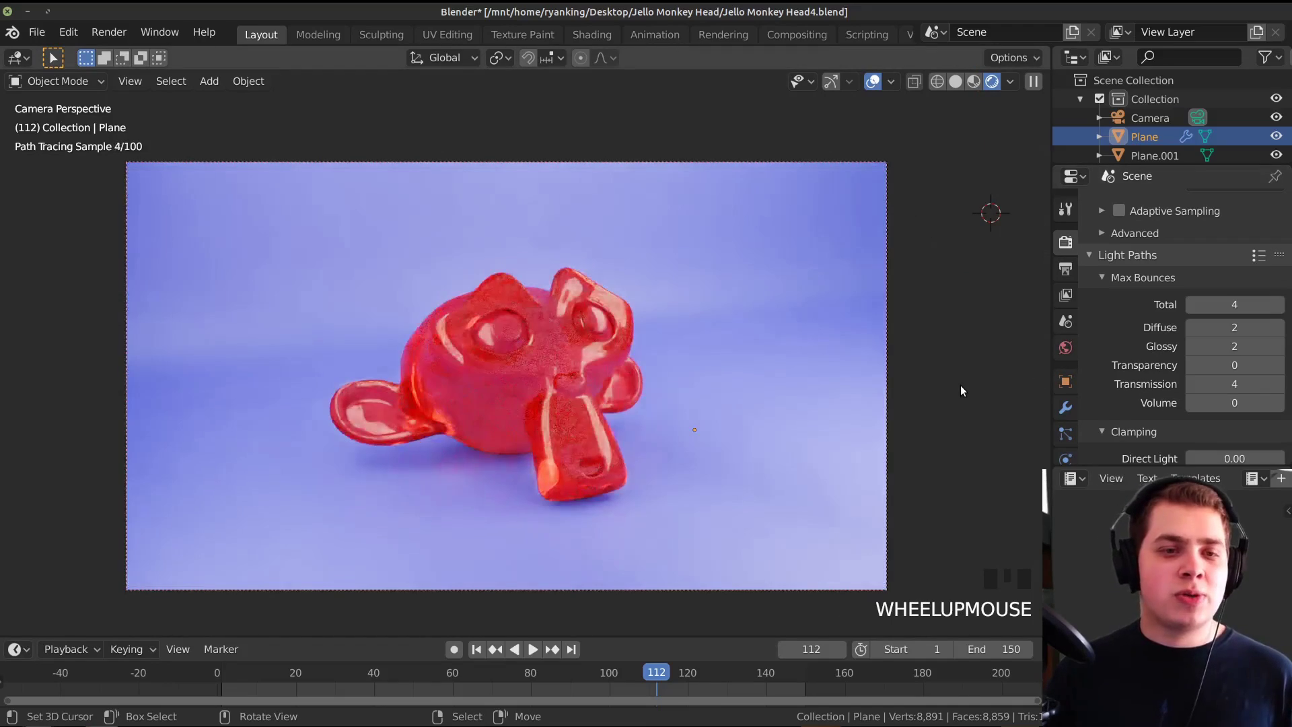
- Turn off Reflective Caustics and Refractive Caustics in the Light Paths settings and save the file
scroll(1189, 365, "down", 3)
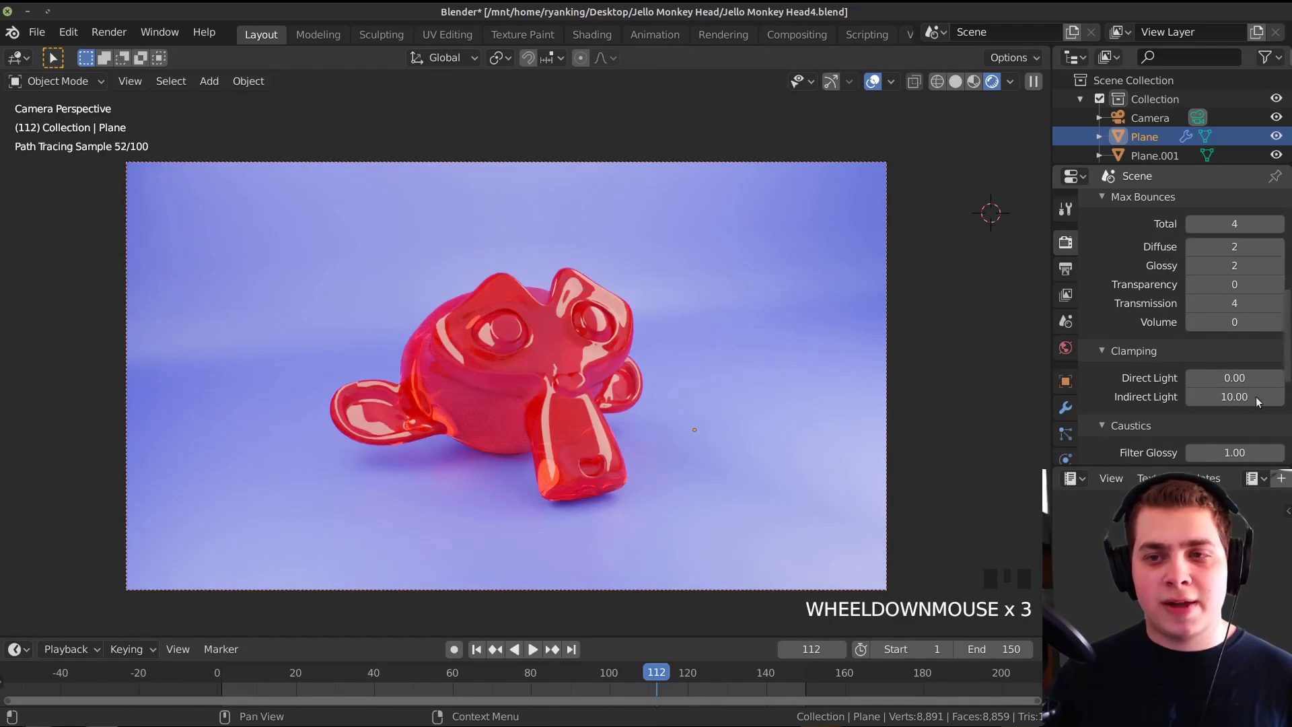
scroll(1152, 388, "down", 2)
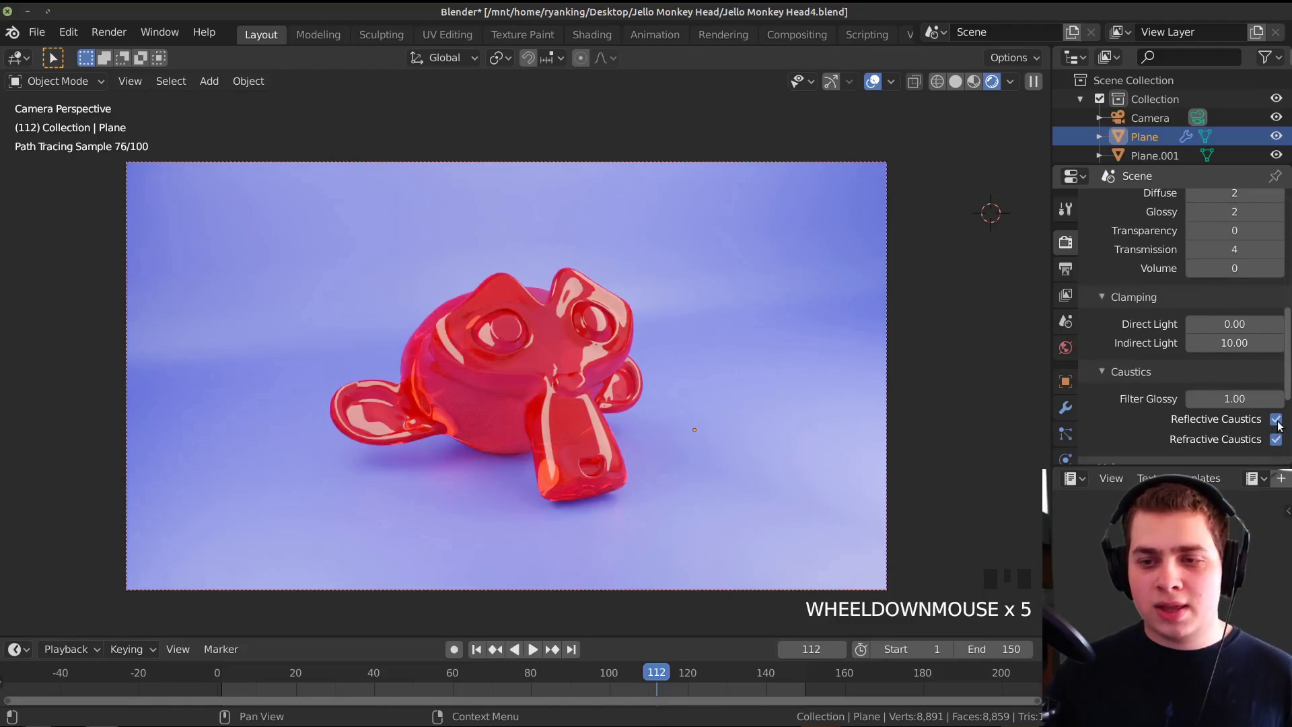
left_click(1276, 419)
left_click(1275, 438)
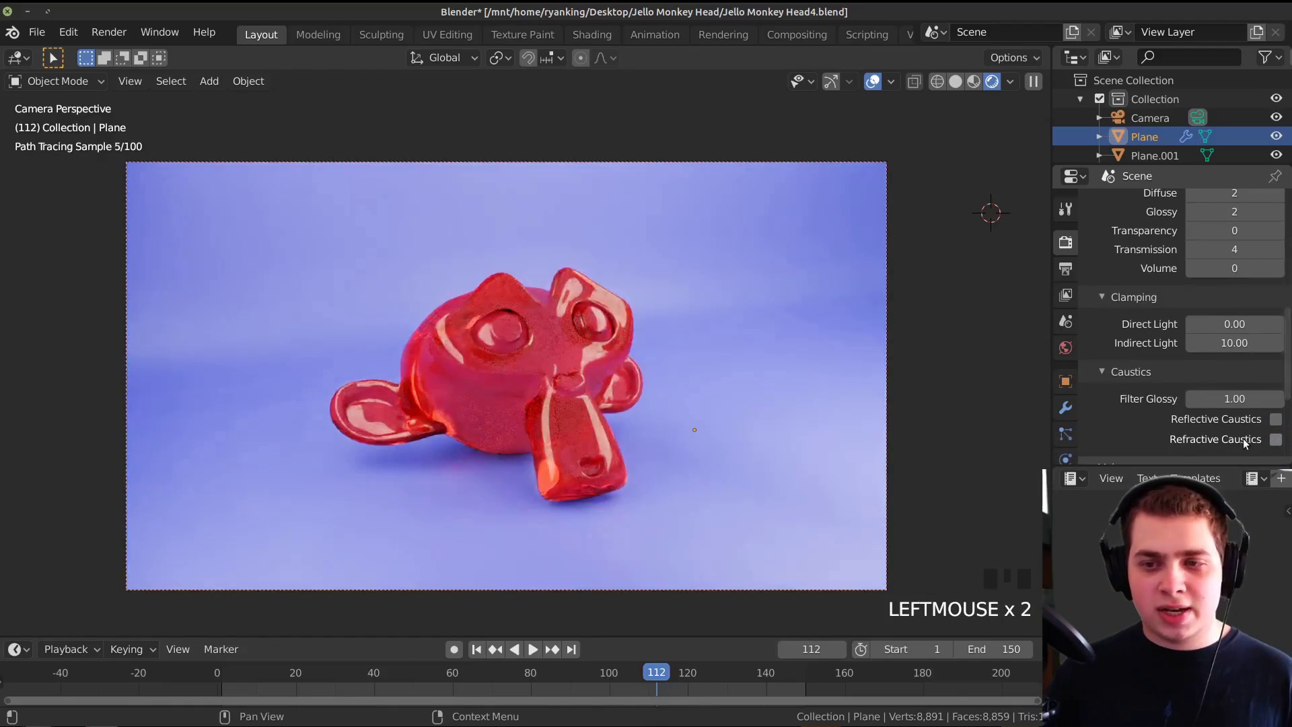
middle_click_drag(624, 336, 626, 330, "shift")
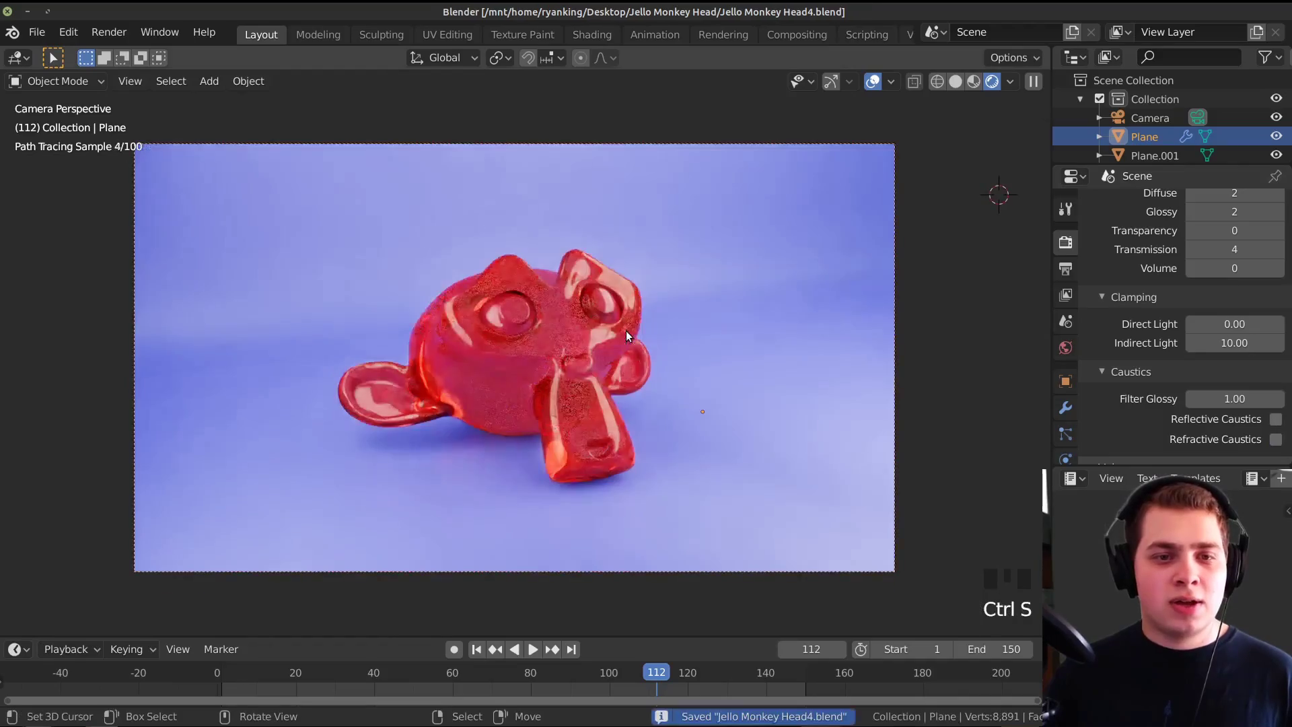
key("ctrl+s")
- Switch the viewport to solid shading, render the current frame as a still image and inspect the result
key("z")
left_click(720, 382)
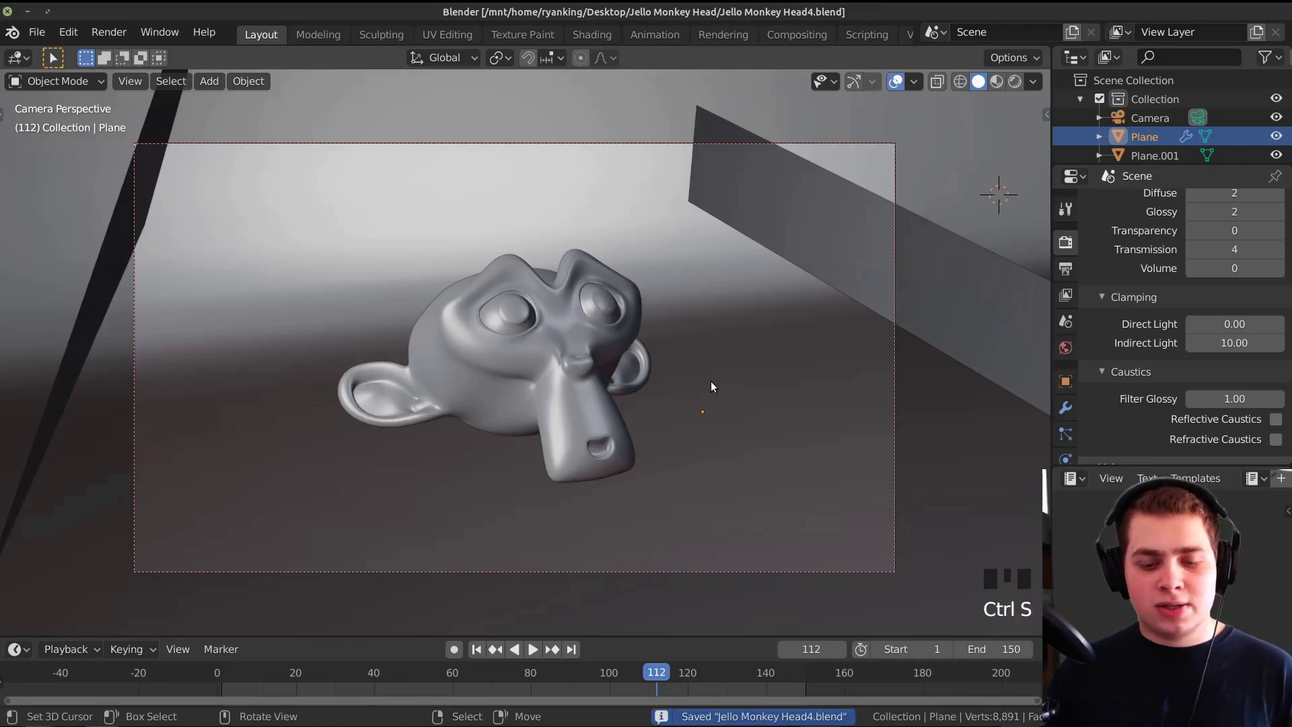
key("F12")
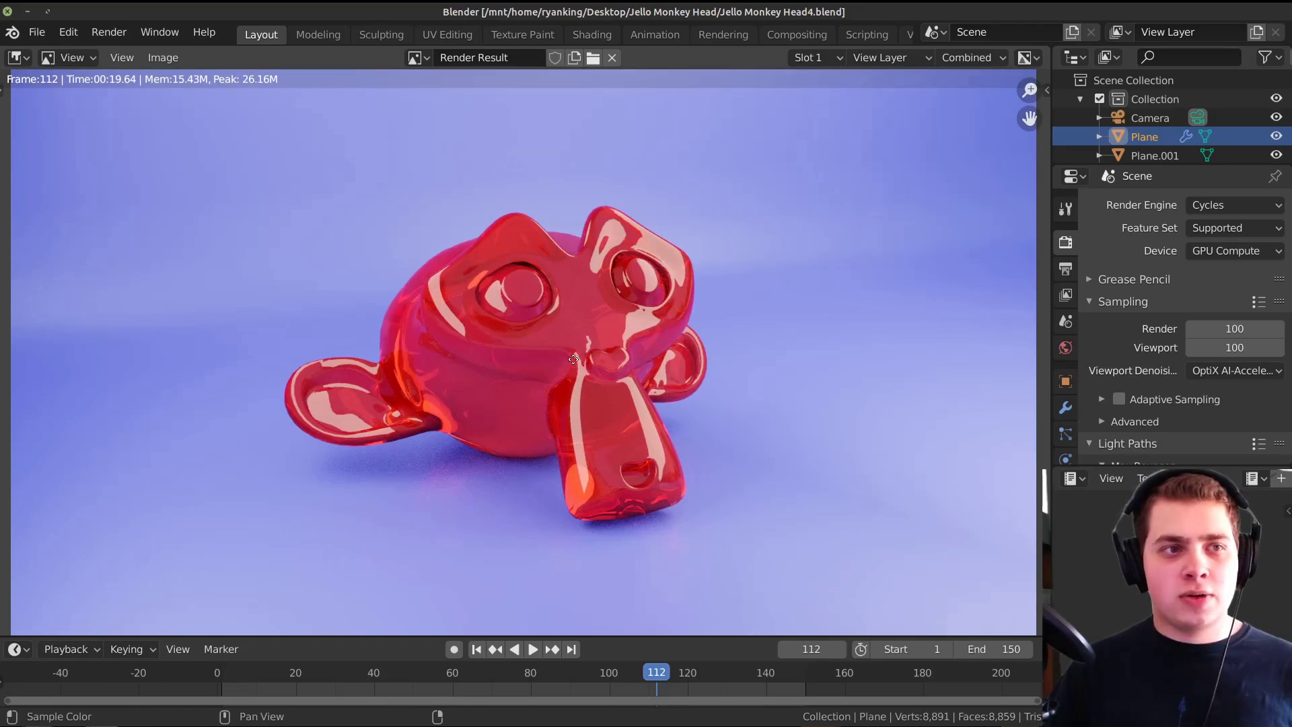
middle_click_drag(574, 359, 588, 359)
scroll(546, 247, "down", 1)
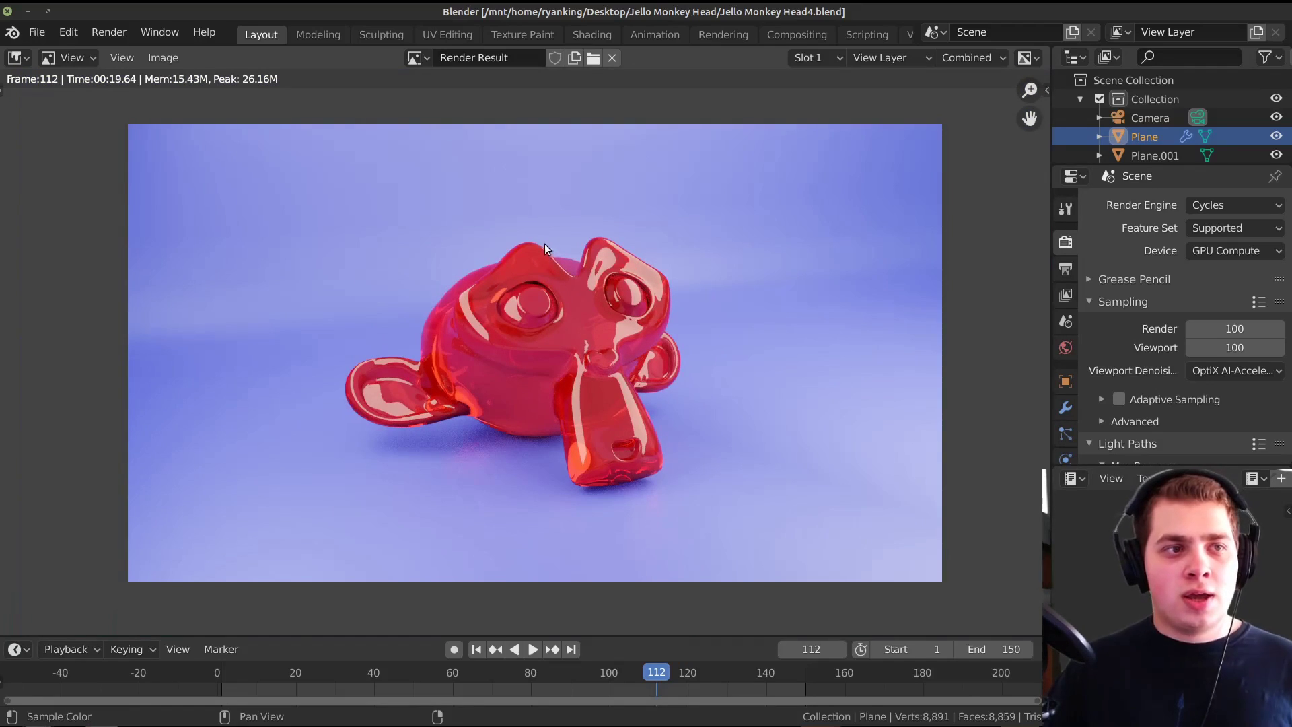
scroll(425, 222, "up", 1)
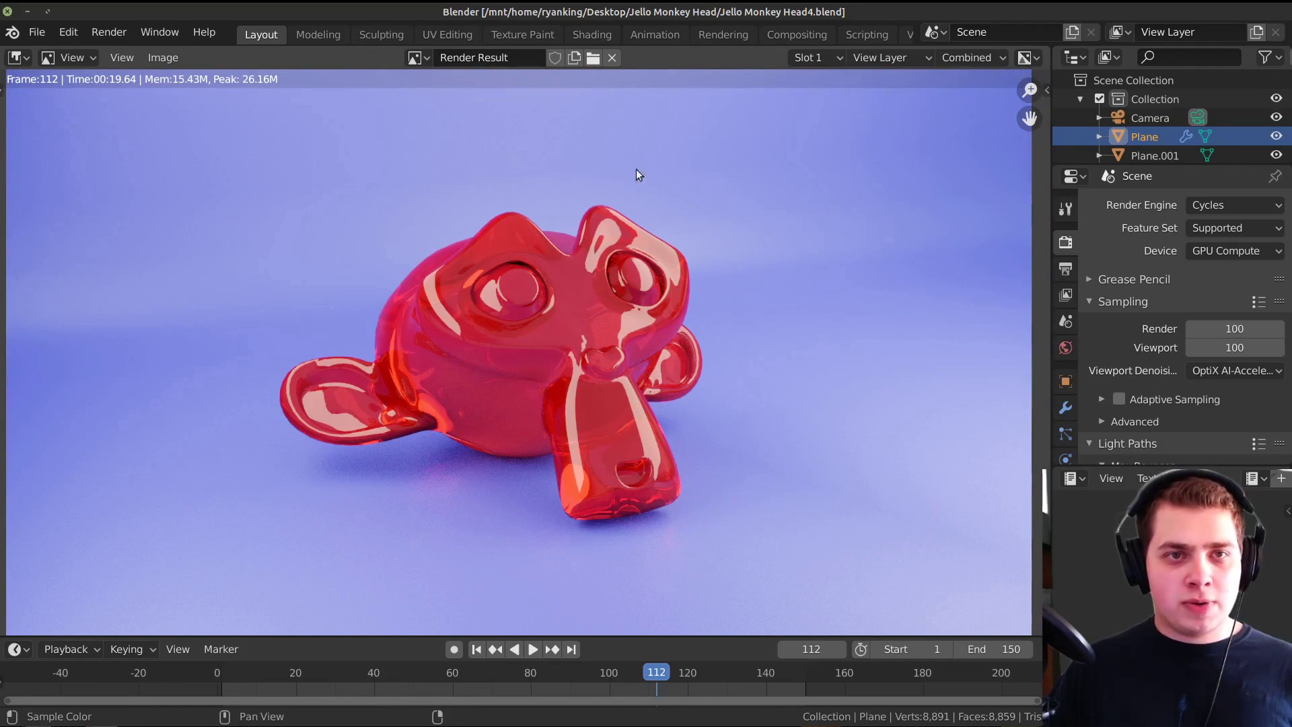
- Switch to the Compositing workspace and enable Use Nodes for the scene
left_click(786, 37)
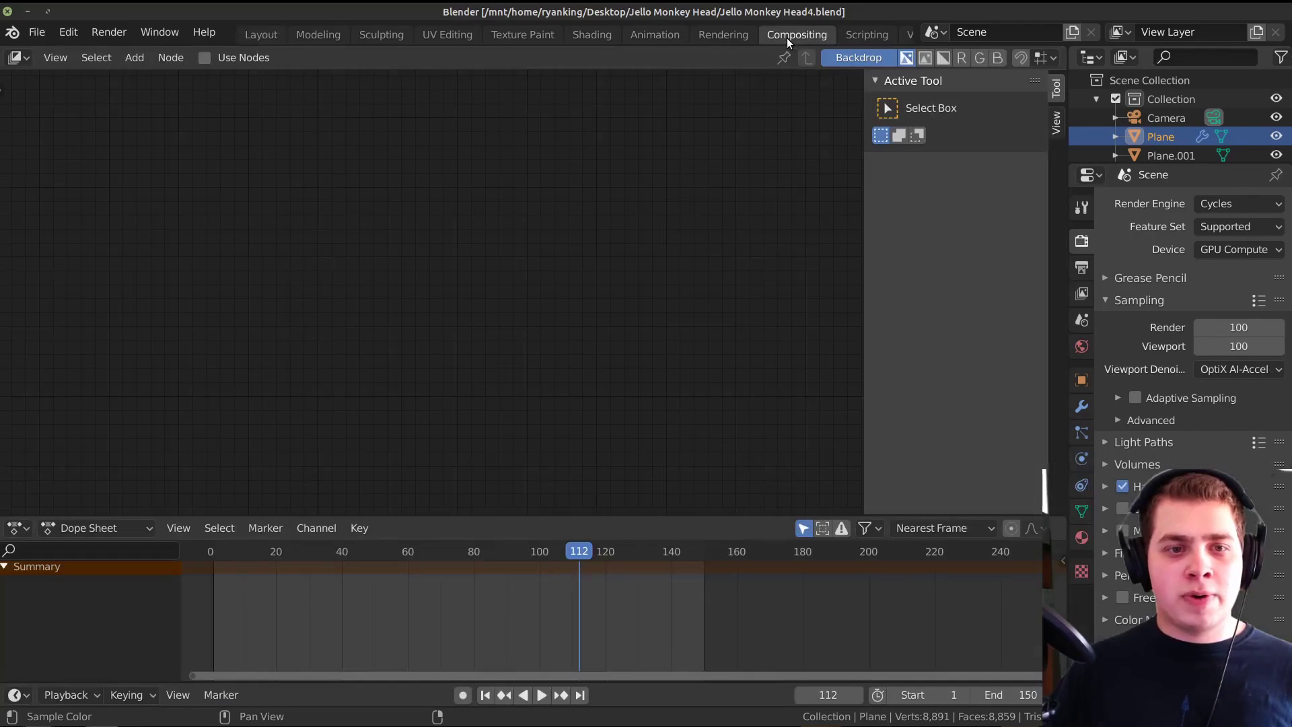
left_click(205, 58)
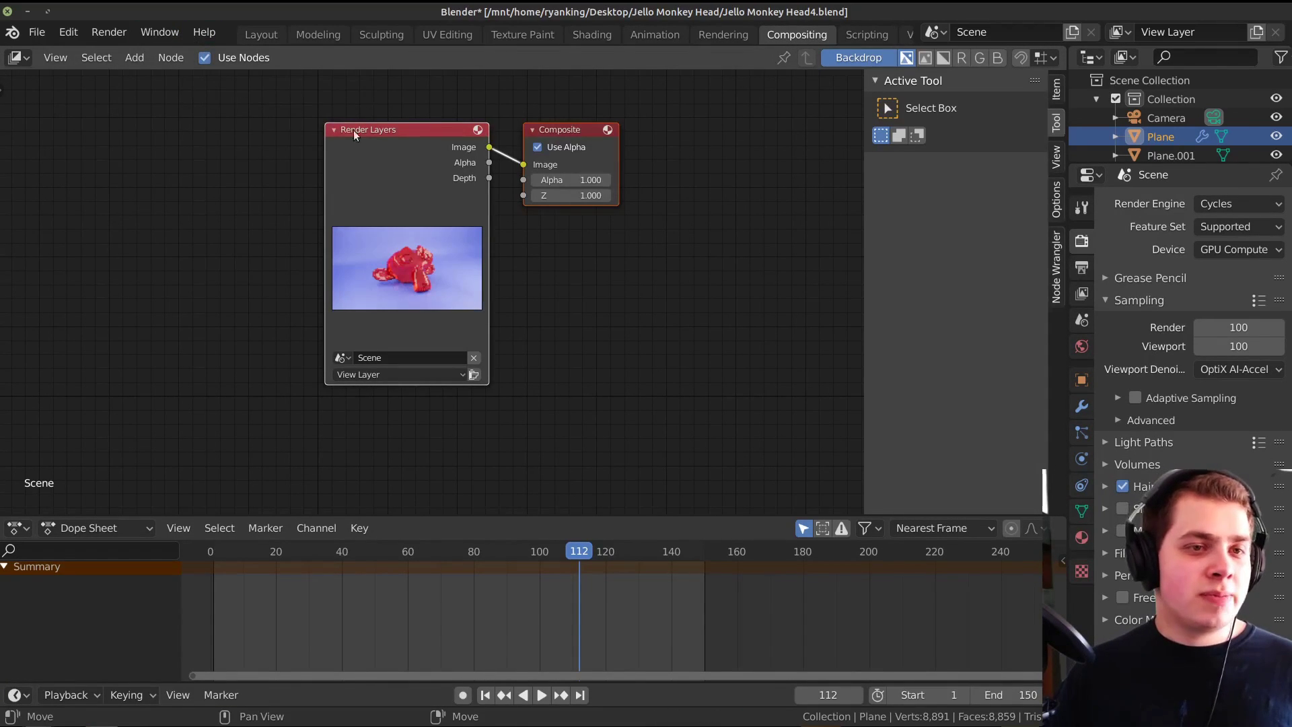
middle_click_drag(436, 205, 451, 225)
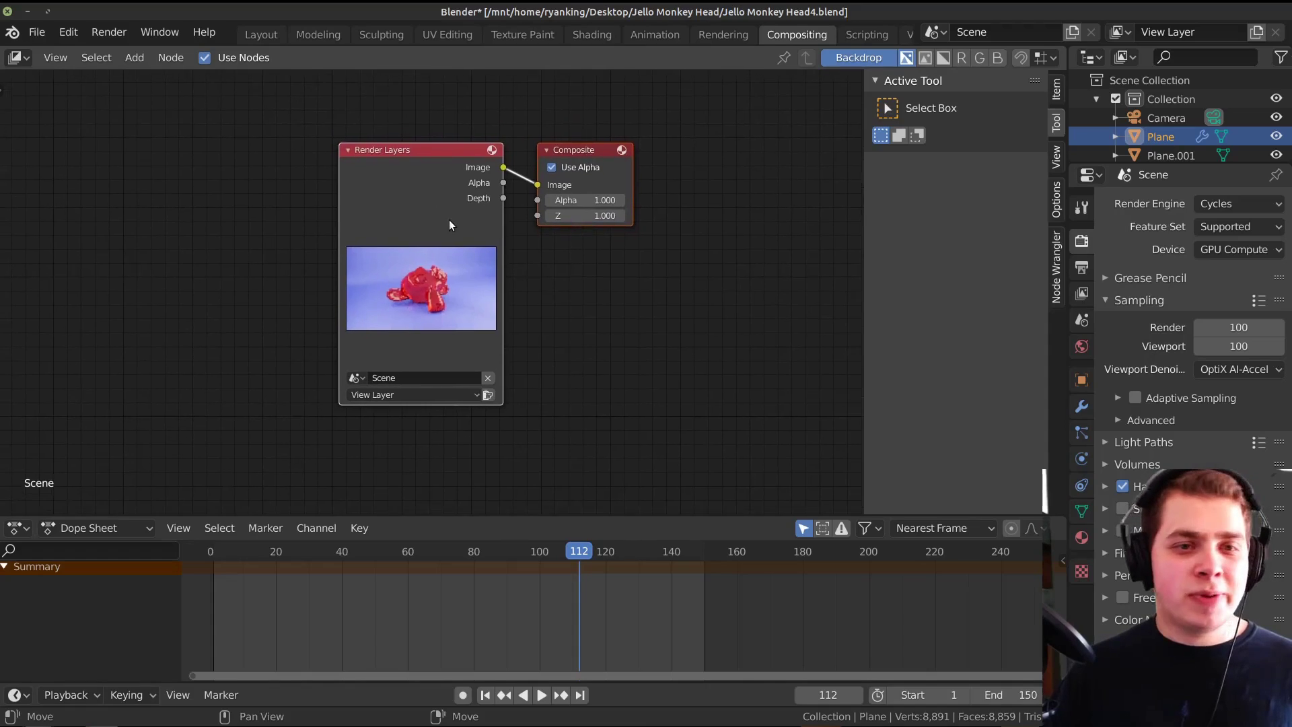
left_click(204, 59)
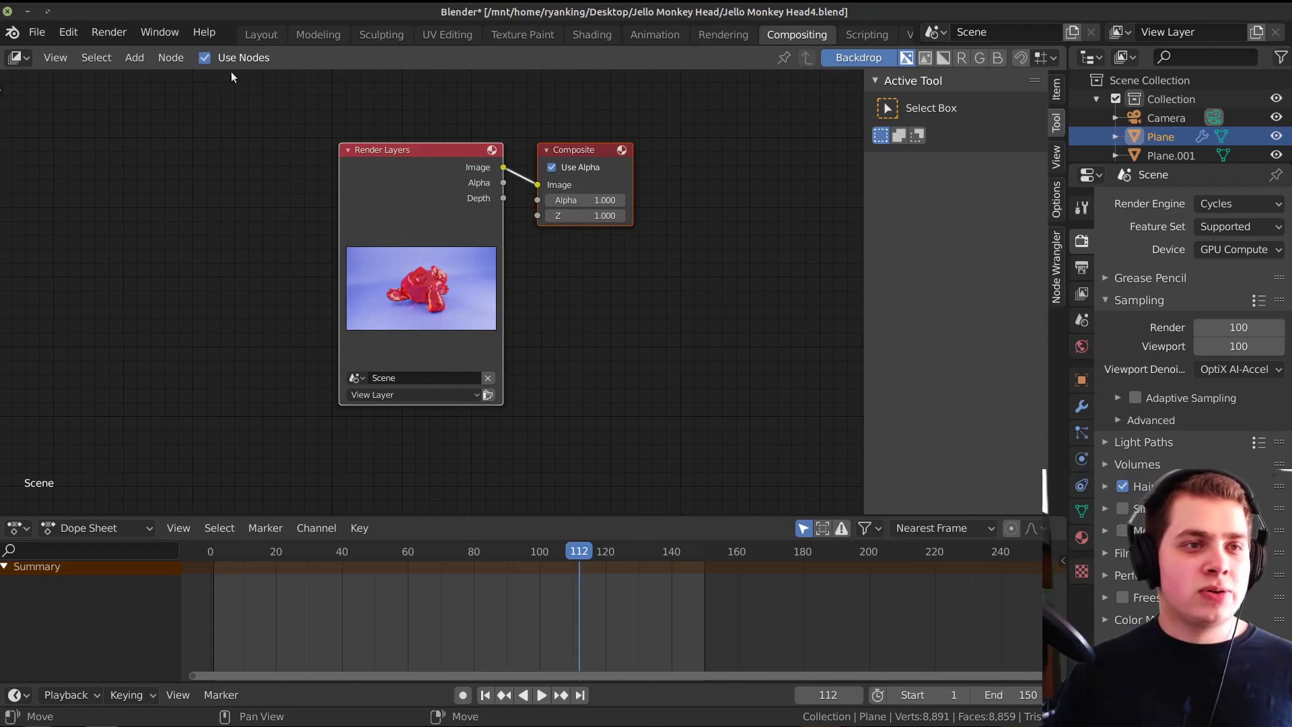
- Move the Render Layers node aside and insert a Denoise node between it and the Composite node
middle_click_drag(424, 186, 447, 206)
left_click_drag(432, 199, 312, 193)
key("shift+a")
type("de")
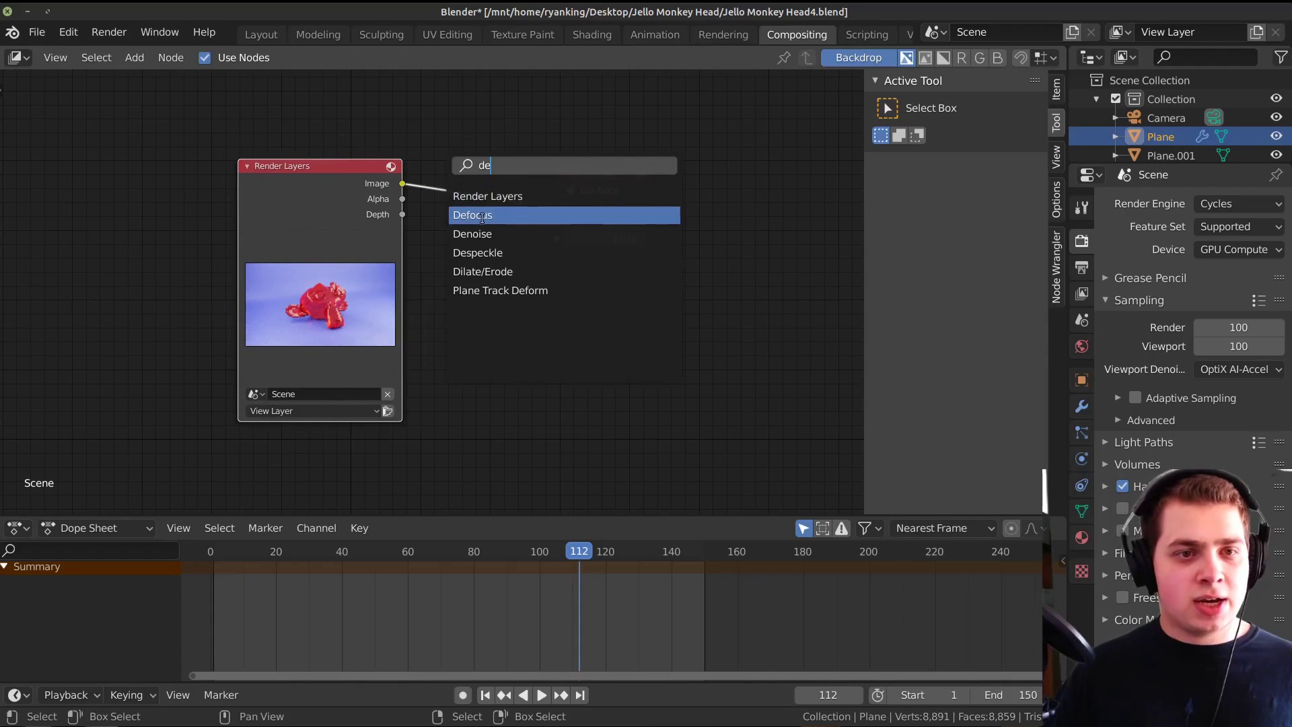
left_click(488, 233)
left_click(490, 229)
key("Home")
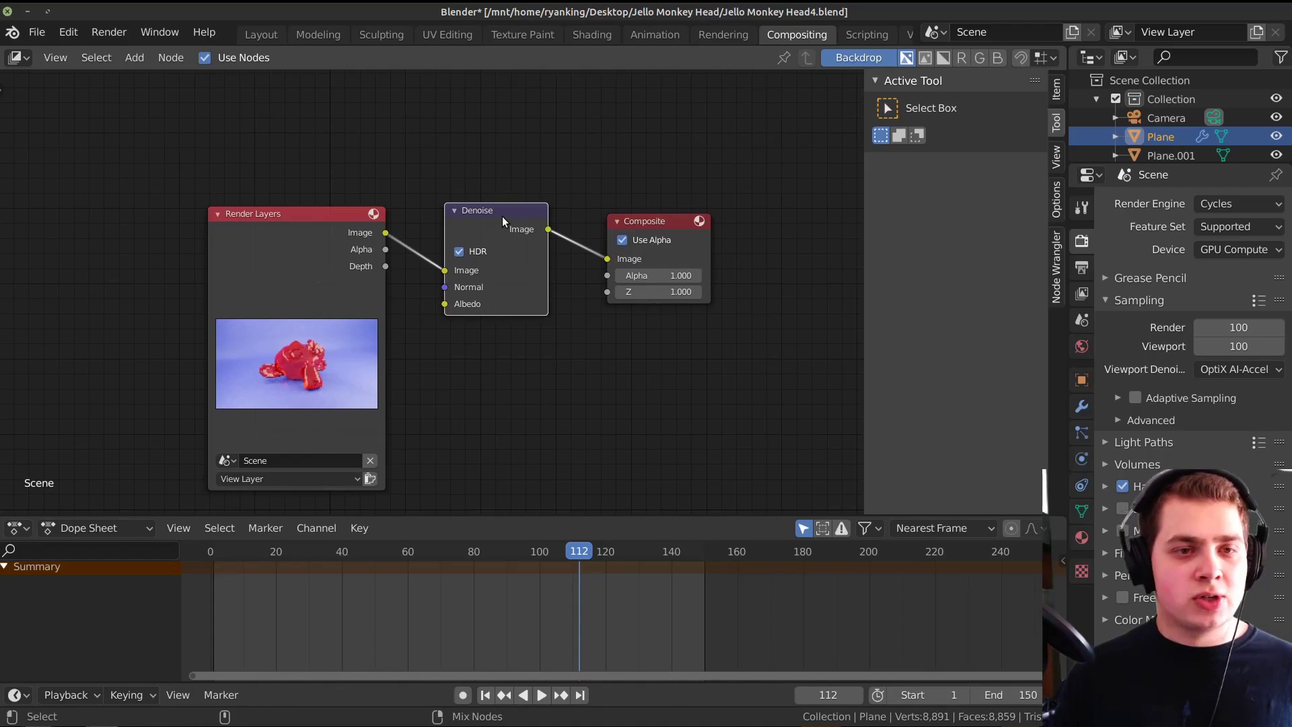
- Connect a Viewer node to the Denoise output to preview the denoised render as backdrop, and tidy the node positions
left_click(502, 216, "ctrl+shift")
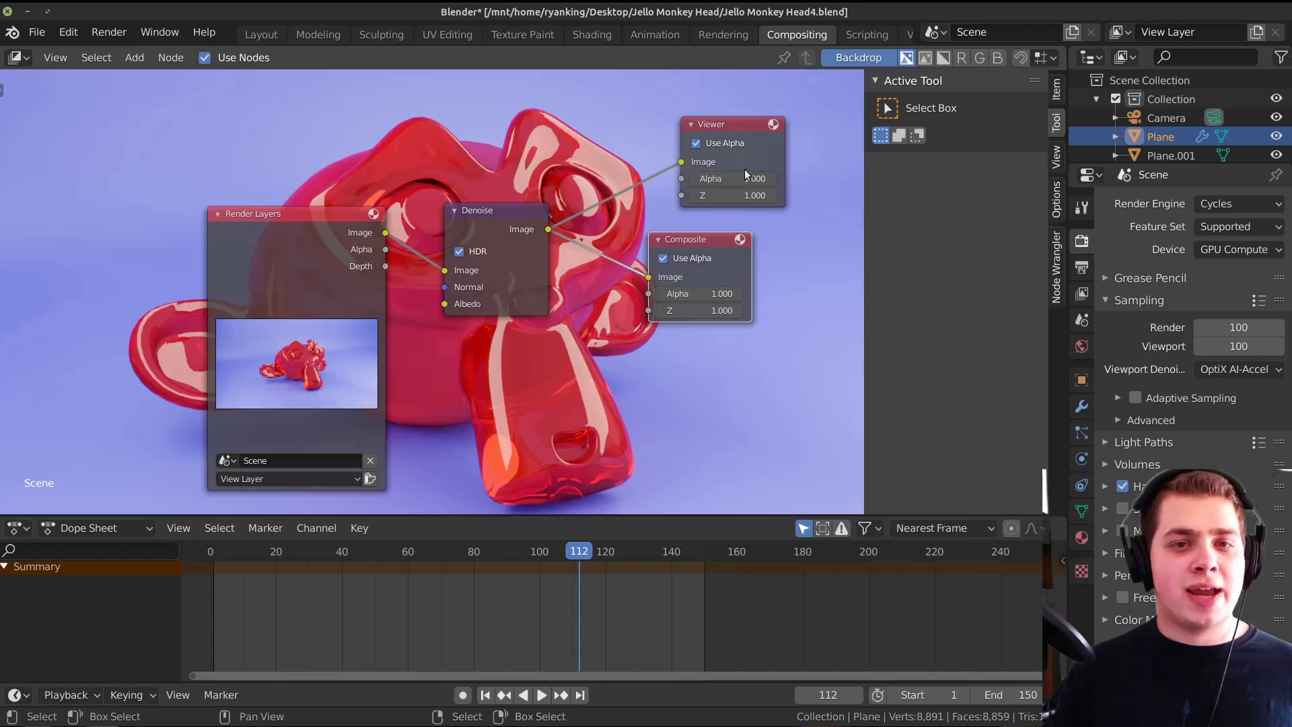
left_click(721, 143)
left_click_drag(720, 137, 706, 136)
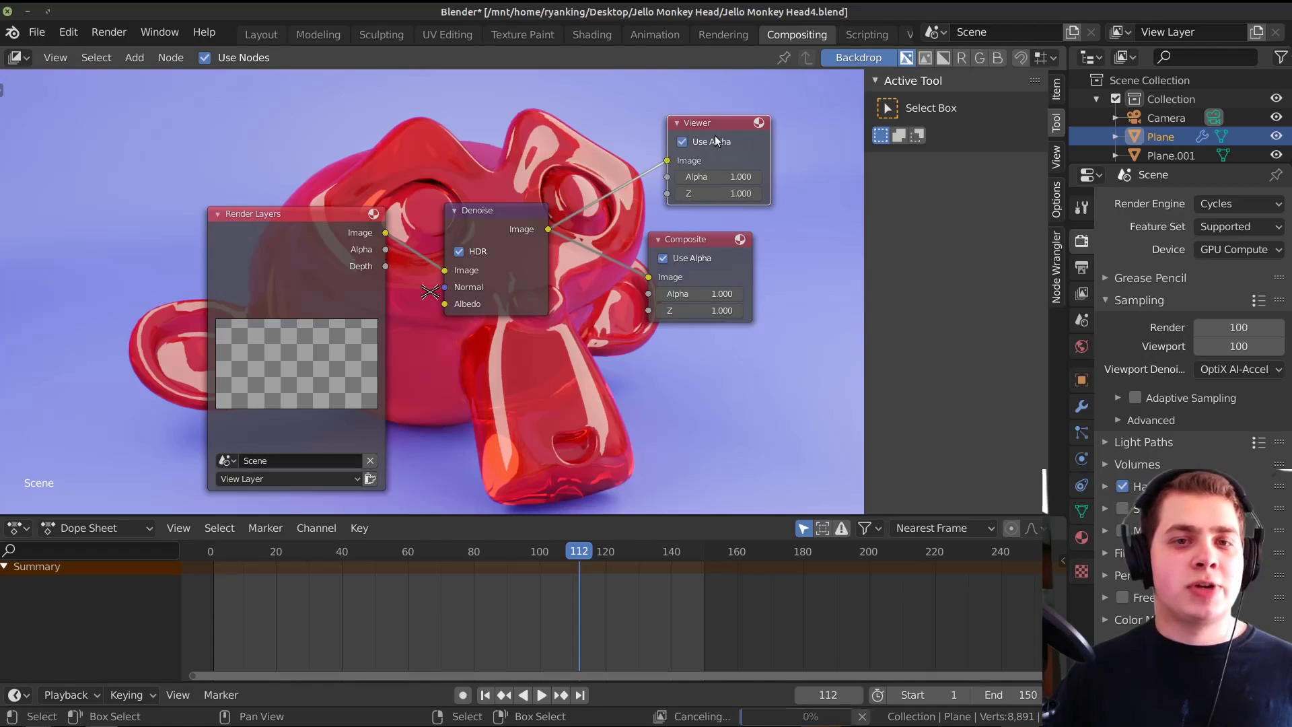
left_click_drag(461, 257, 470, 254)
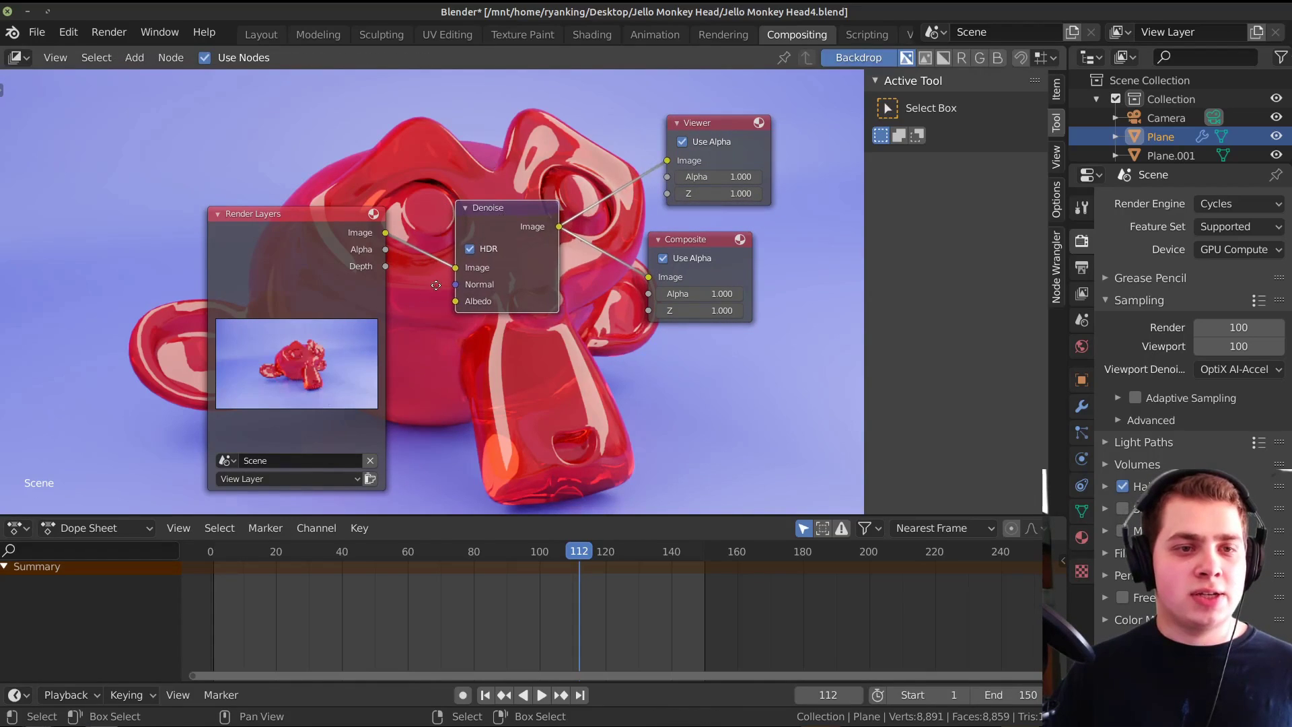
middle_click_drag(470, 254, 542, 374)
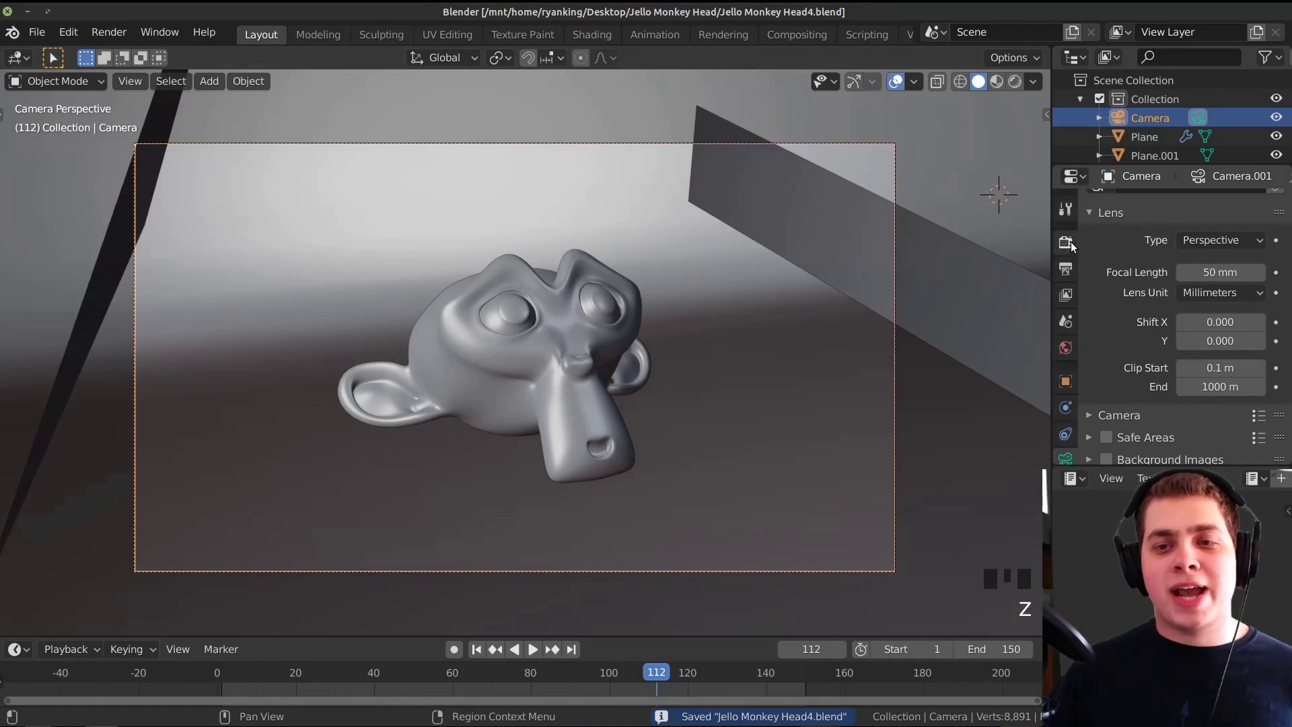
- Set the render output path to the Final Render folder inside Jello Monkey Head
left_click(1065, 268)
scroll(1151, 280, "up", 2)
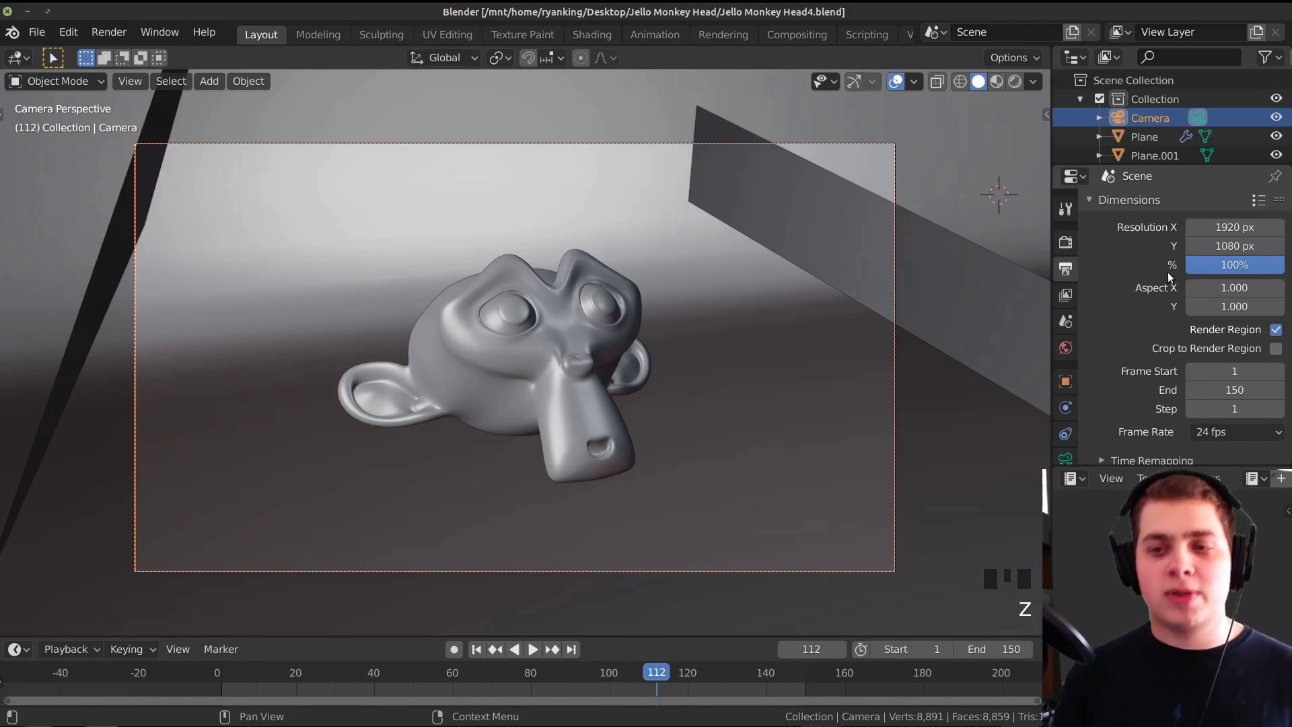
scroll(1152, 275, "down", 3)
scroll(1116, 350, "down", 2)
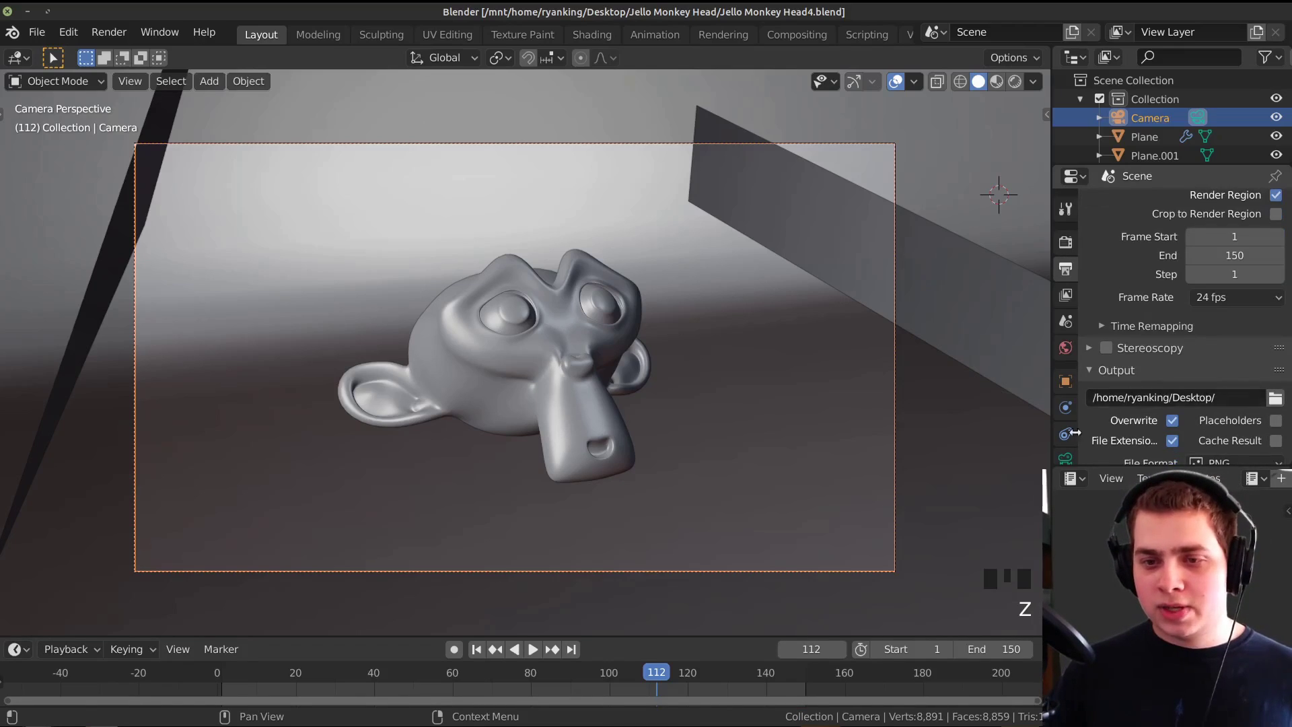
left_click(1273, 400)
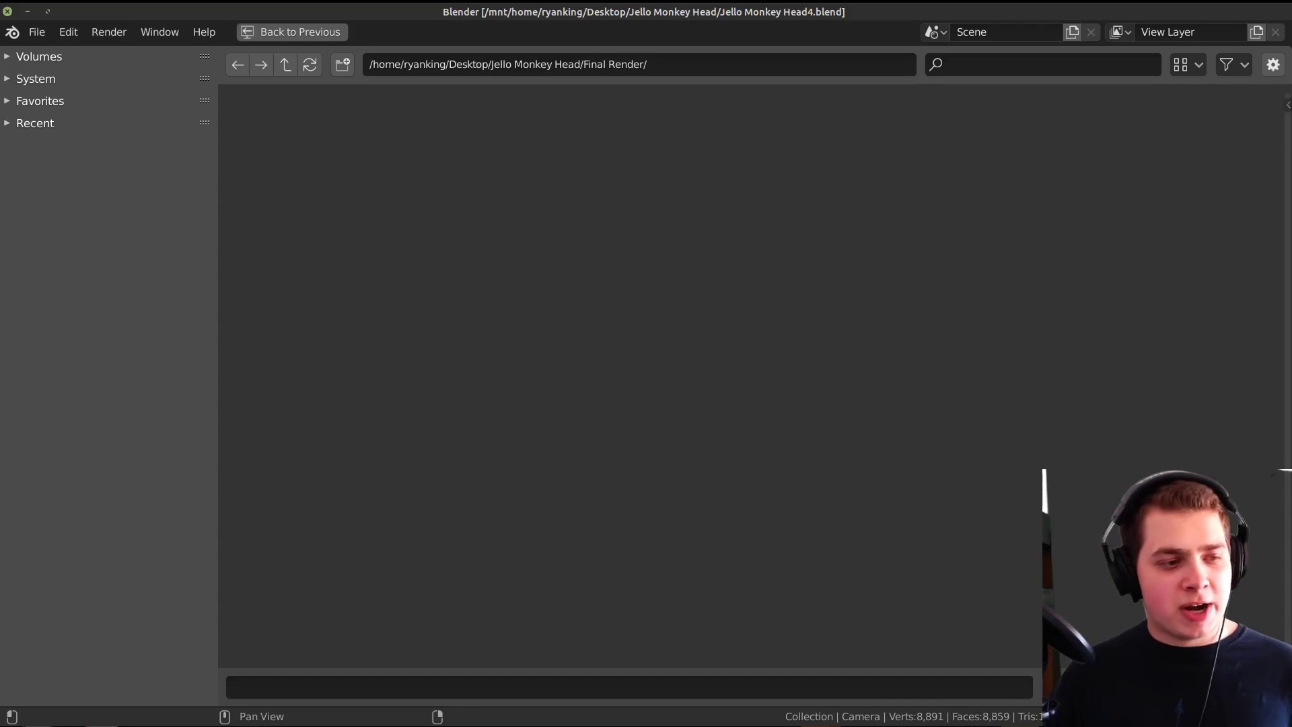
left_click(1170, 686)
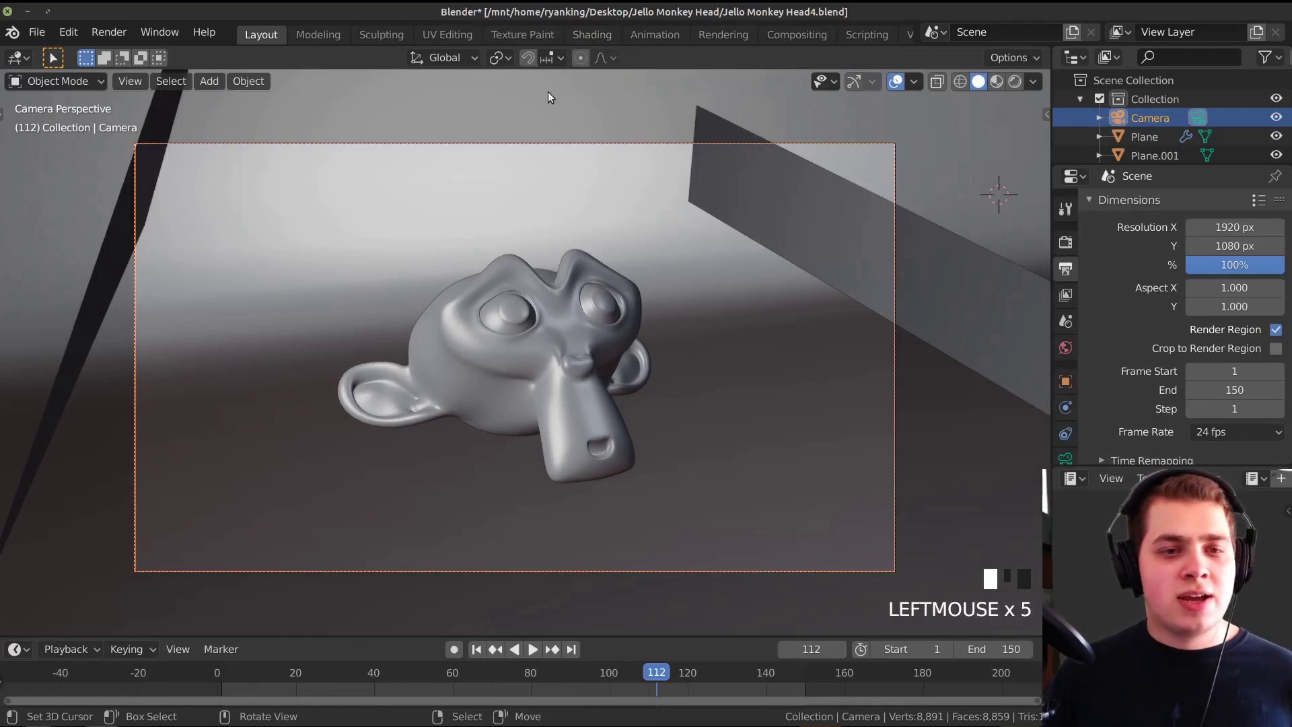
- Review the available output file formats, keeping PNG for the rendered frames
scroll(1145, 397, "down", 2)
scroll(1145, 397, "down", 3)
scroll(1181, 378, "up", 2)
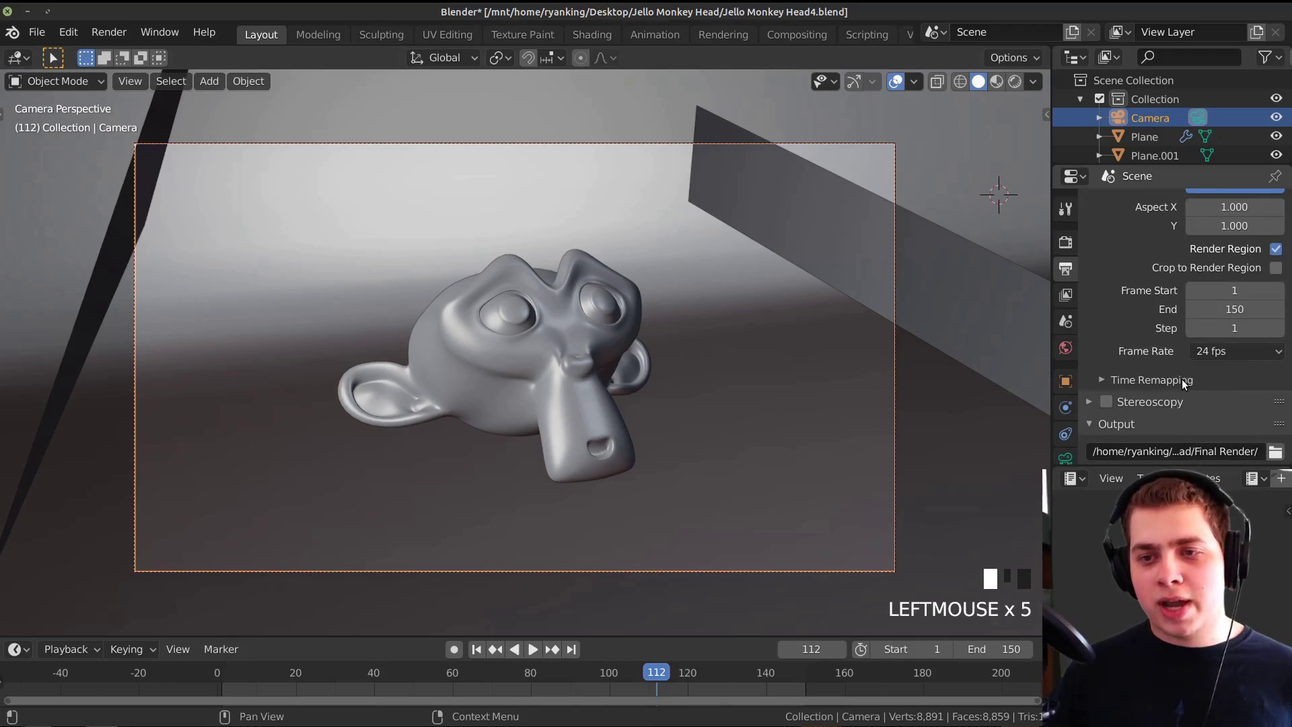
scroll(1184, 383, "down", 3)
left_click(1221, 442)
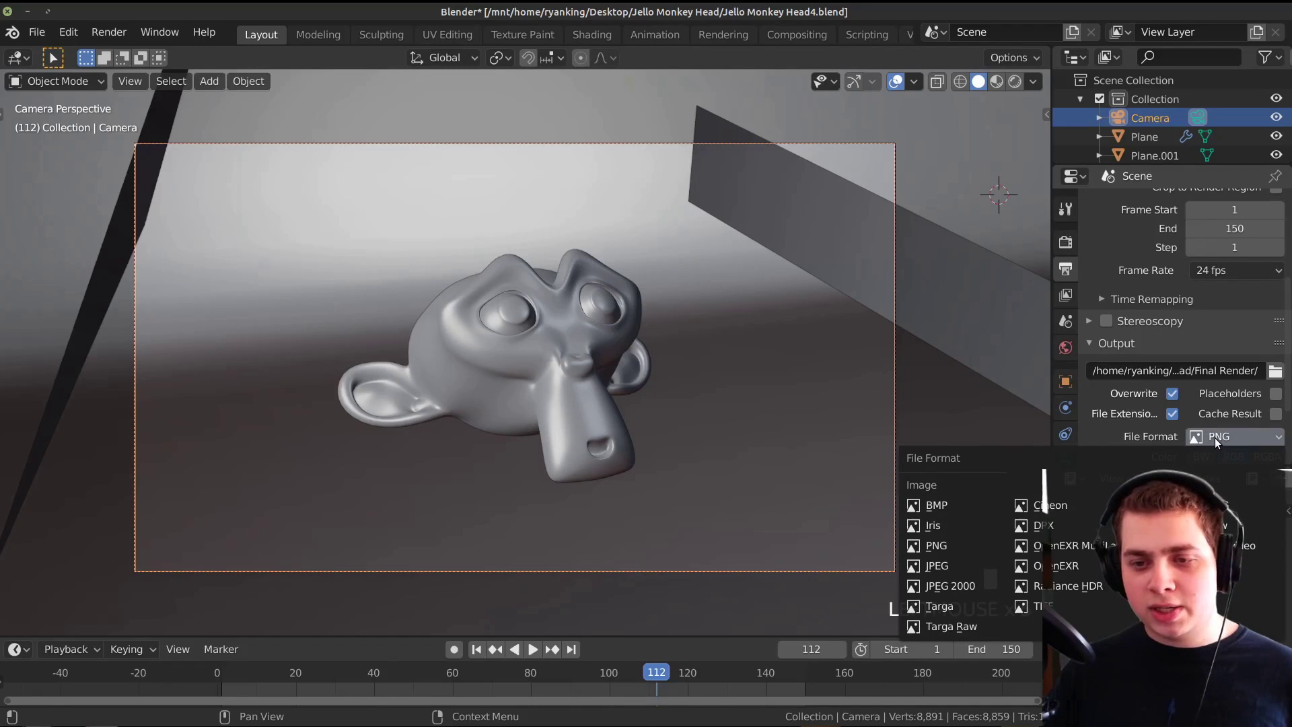
left_click(686, 370)
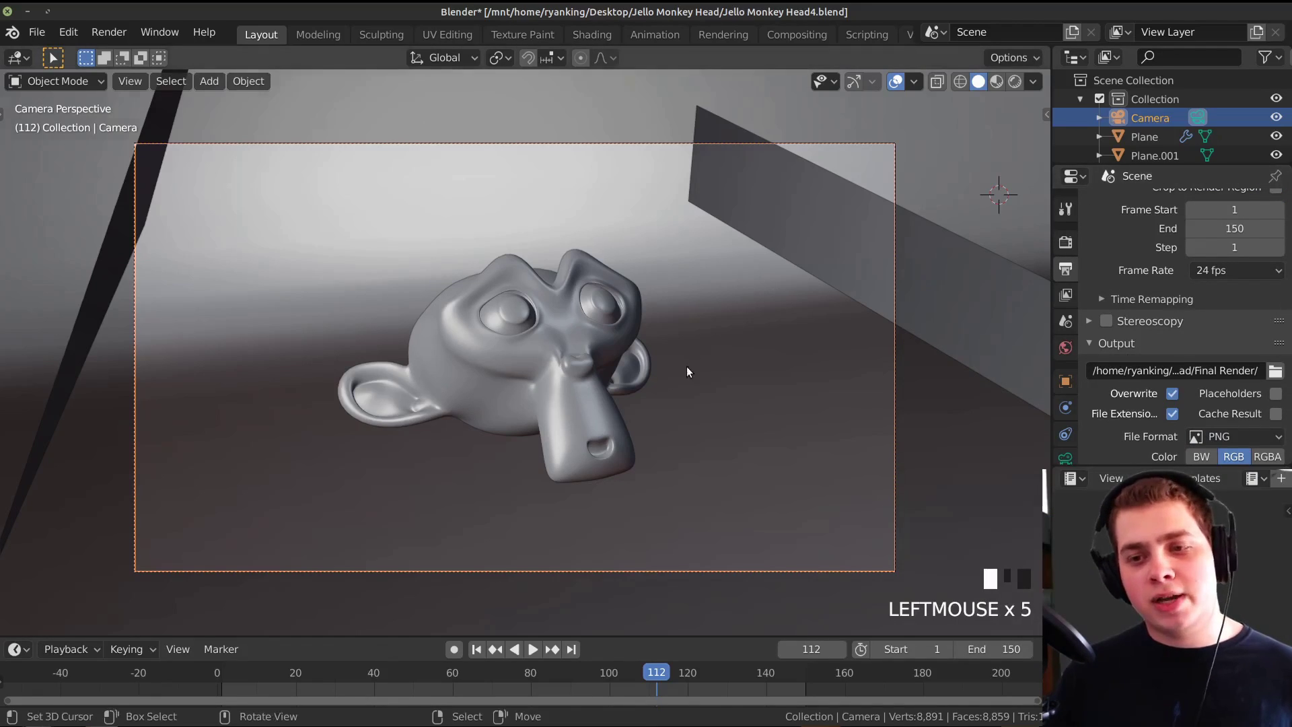
- Save the file and start rendering the full animation
scroll(687, 369, "down", 2)
middle_click_drag(585, 316, 603, 253, "shift")
key("ctrl+s")
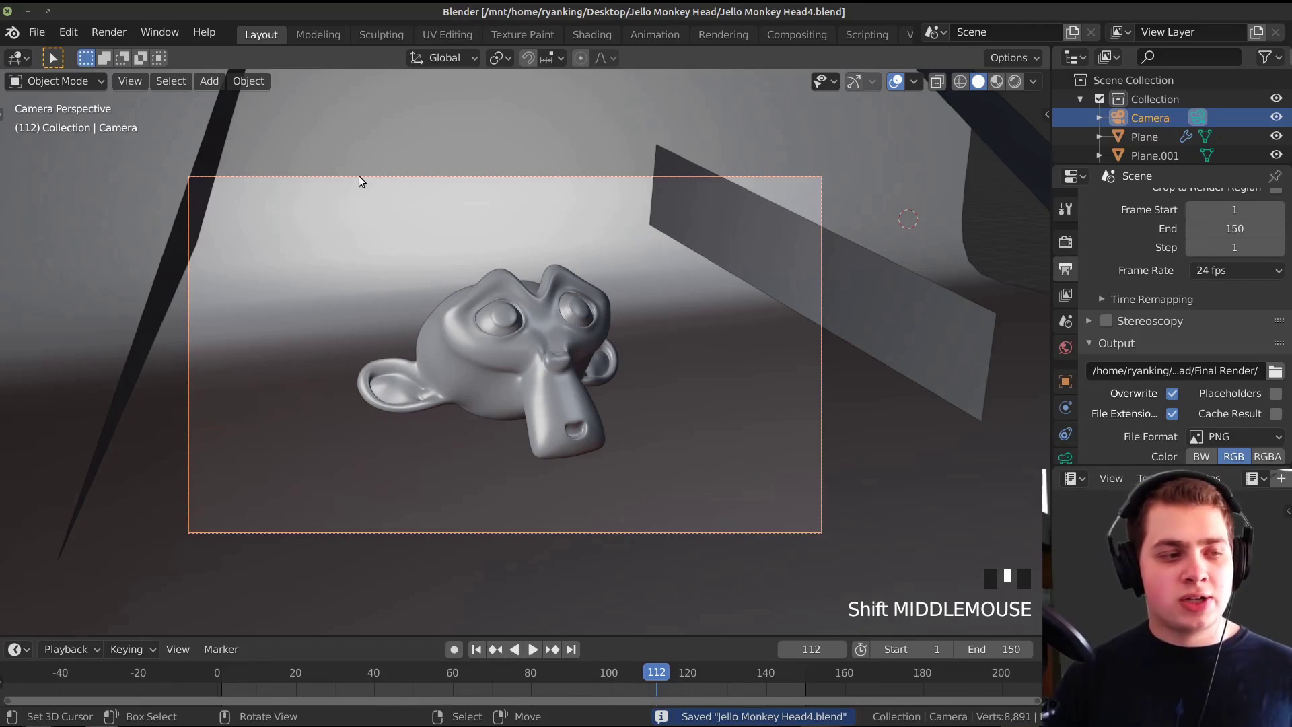
key("ctrl+F12")
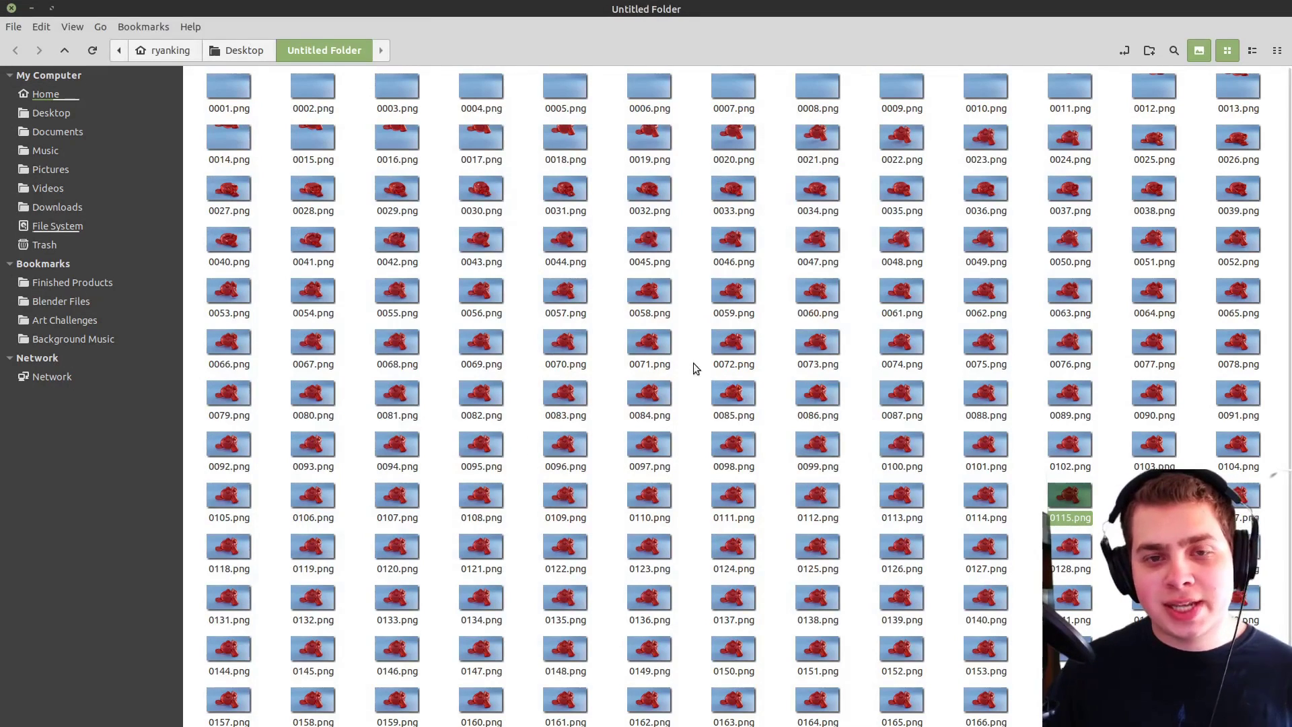
- In the file manager, open rendered frame 0059.png in the image viewer and step forward through the frames to 0071.png
left_click(726, 300)
double_click(726, 301)
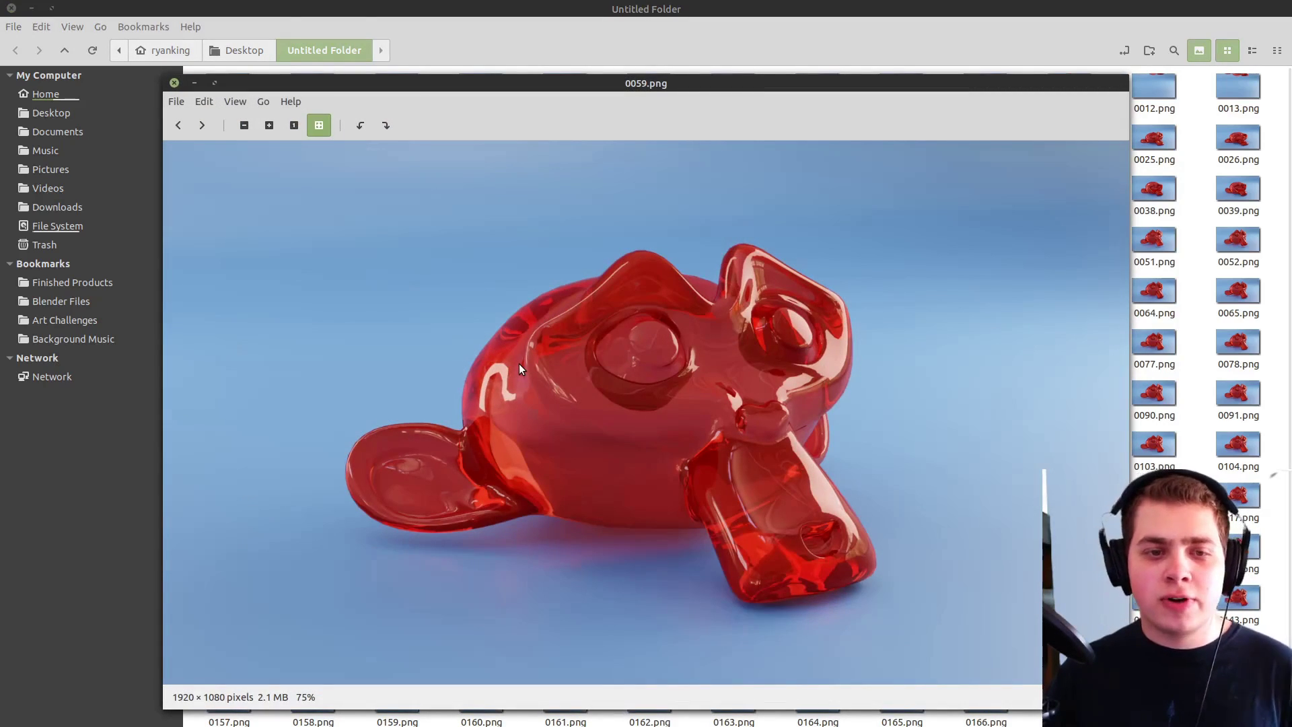
key("Right")
key("Right")
key("Right")
key("Right")
key("Right")
key("Right")
key("Right")
key("Right")
key("Right")
key("Right")
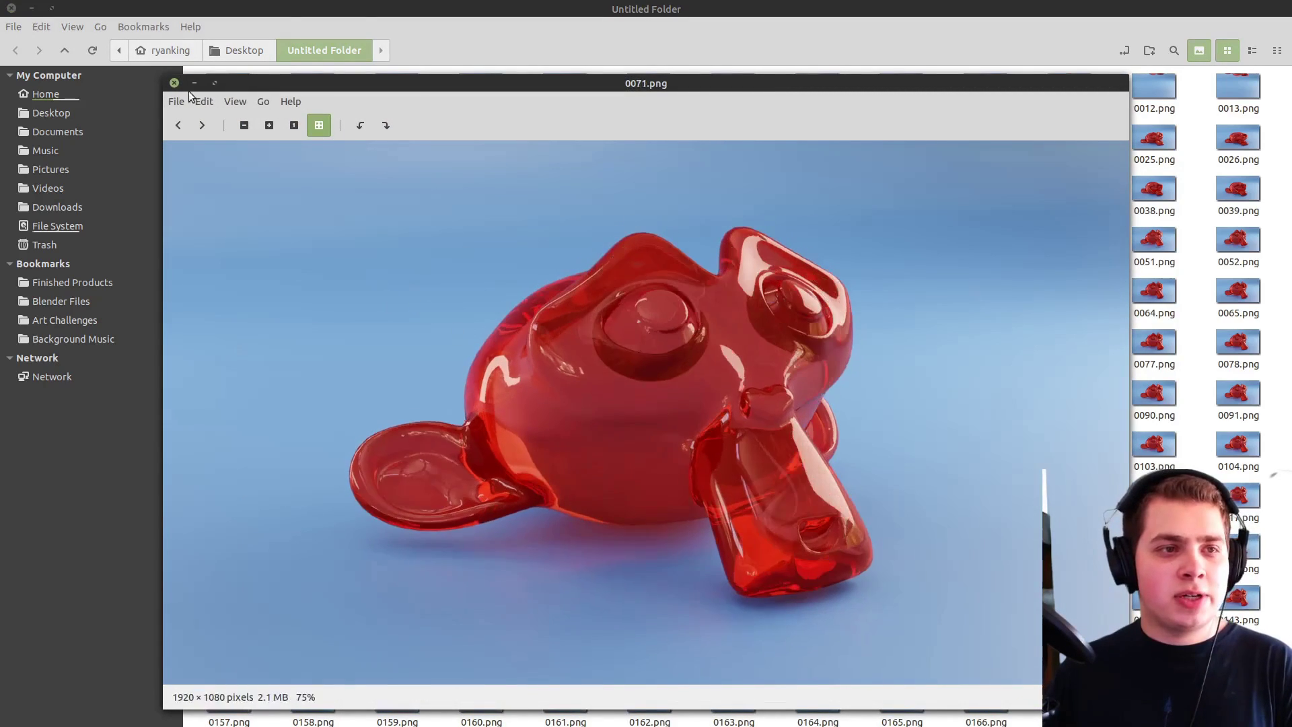
- Close the rendered frame in the image viewer, switch to Blender and open the Video Editing workspace
left_click(174, 82)
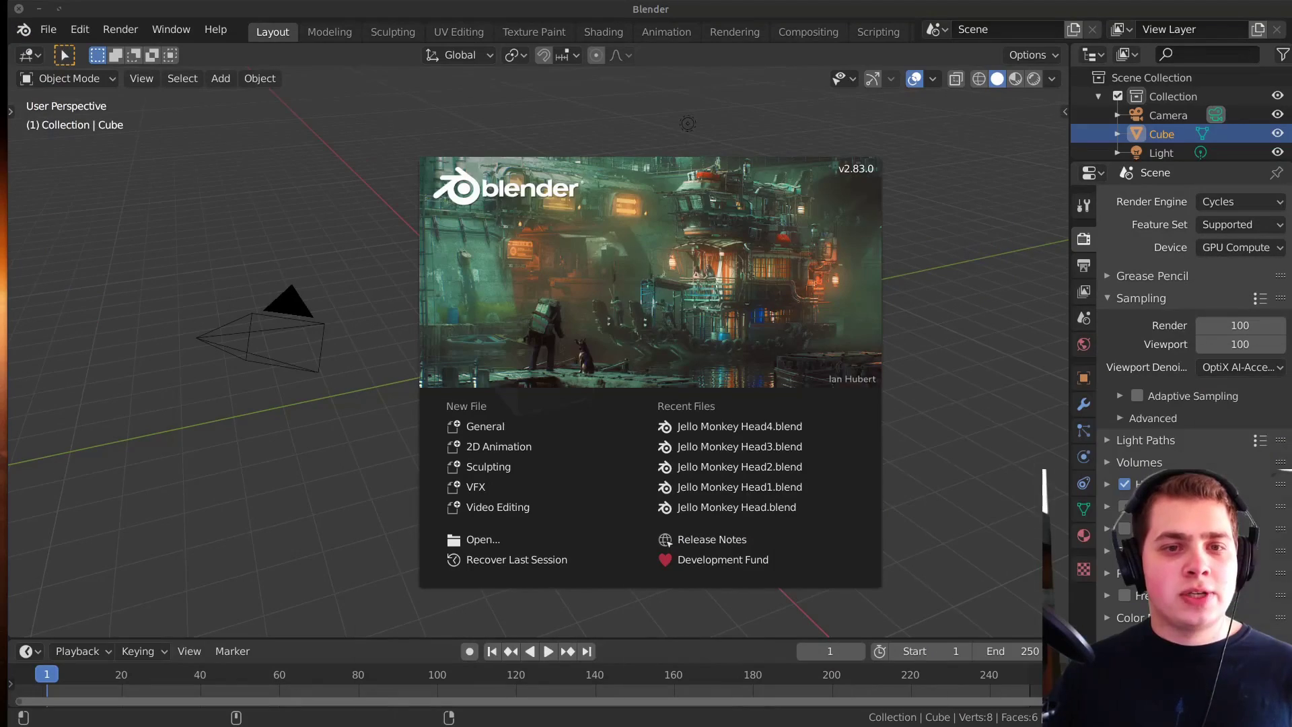
left_click(748, 290)
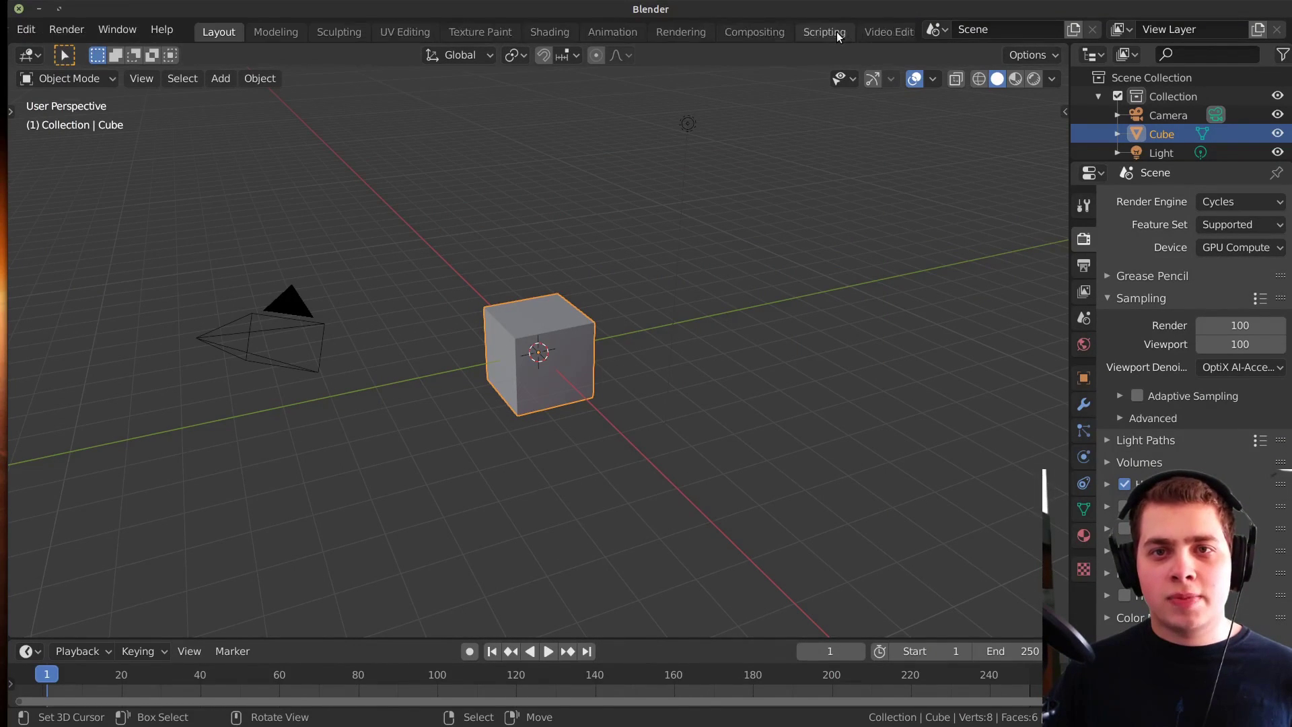
scroll(837, 31, "down", 3)
scroll(867, 31, "down", 1)
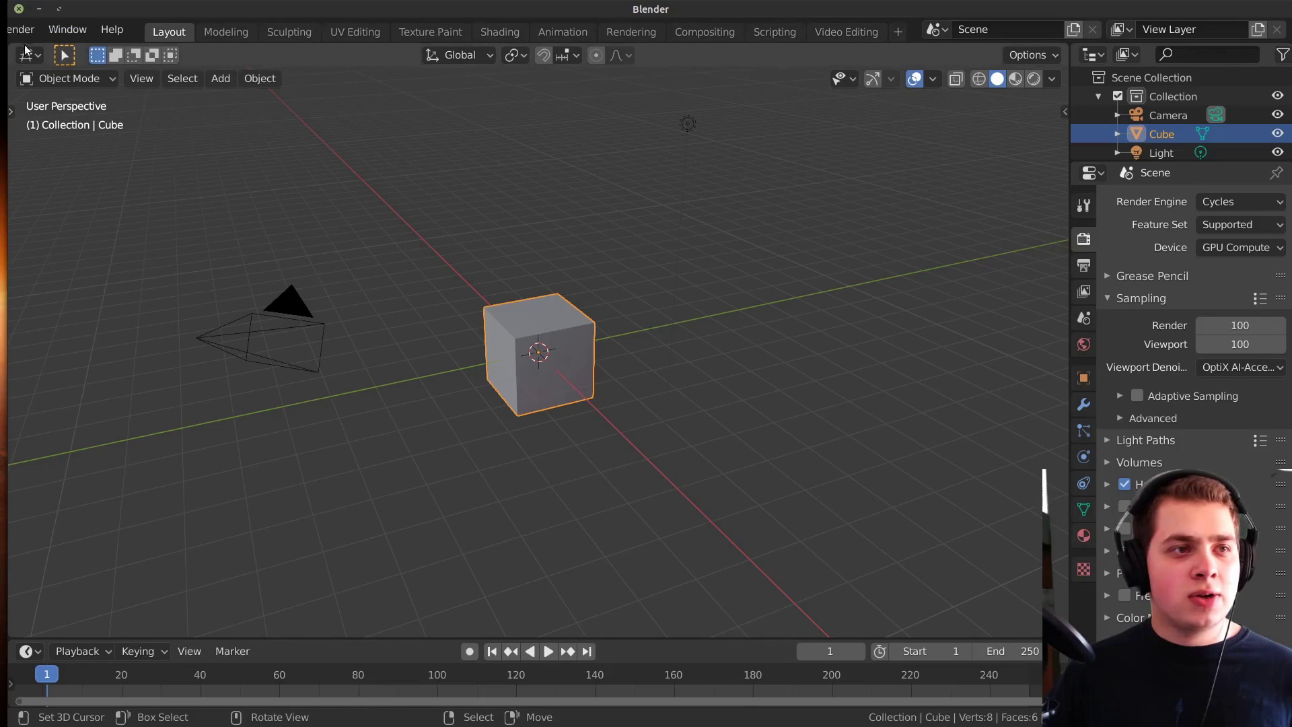
scroll(169, 31, "up", 4)
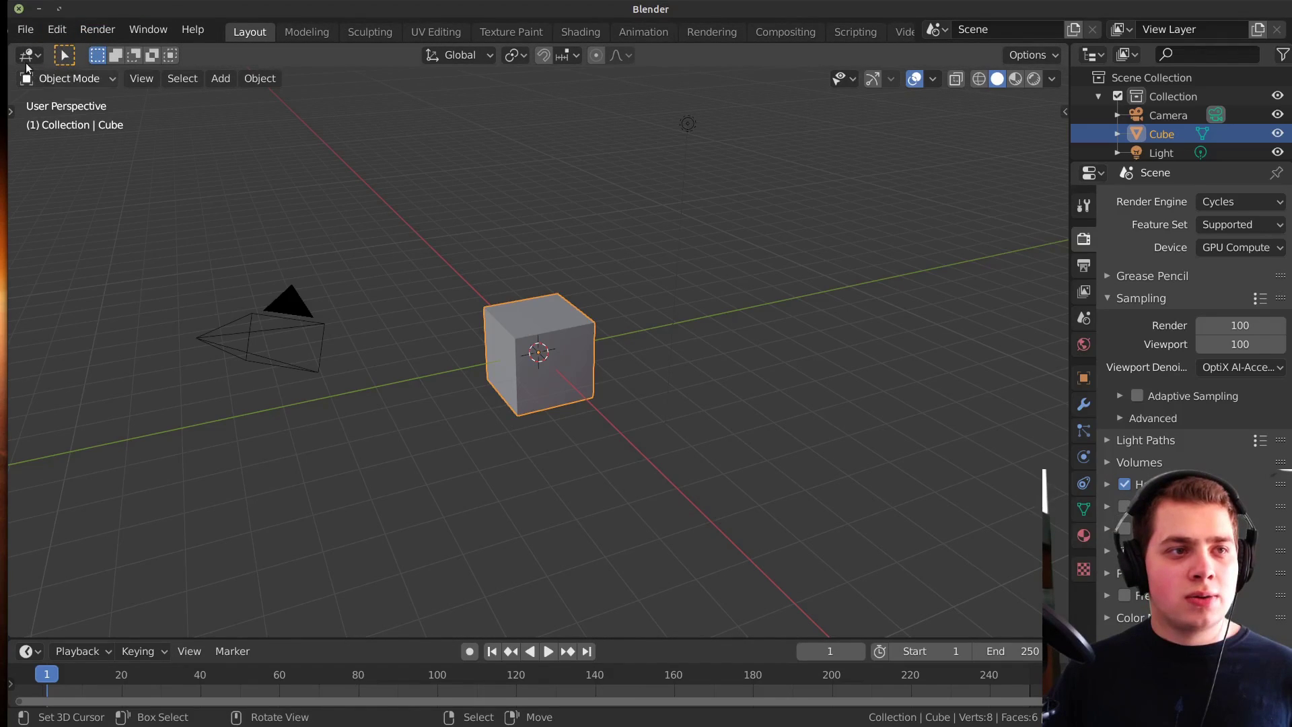
scroll(27, 29, "up", 1)
left_click(24, 29)
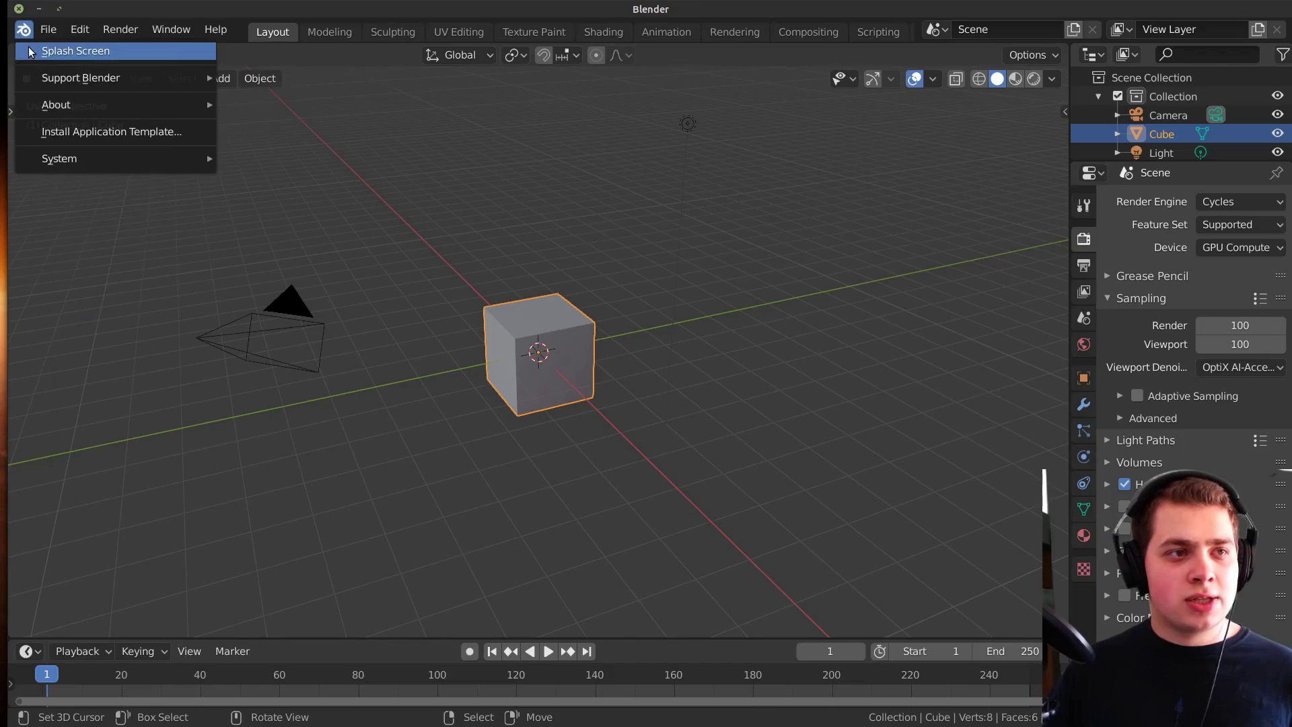
left_click(30, 52)
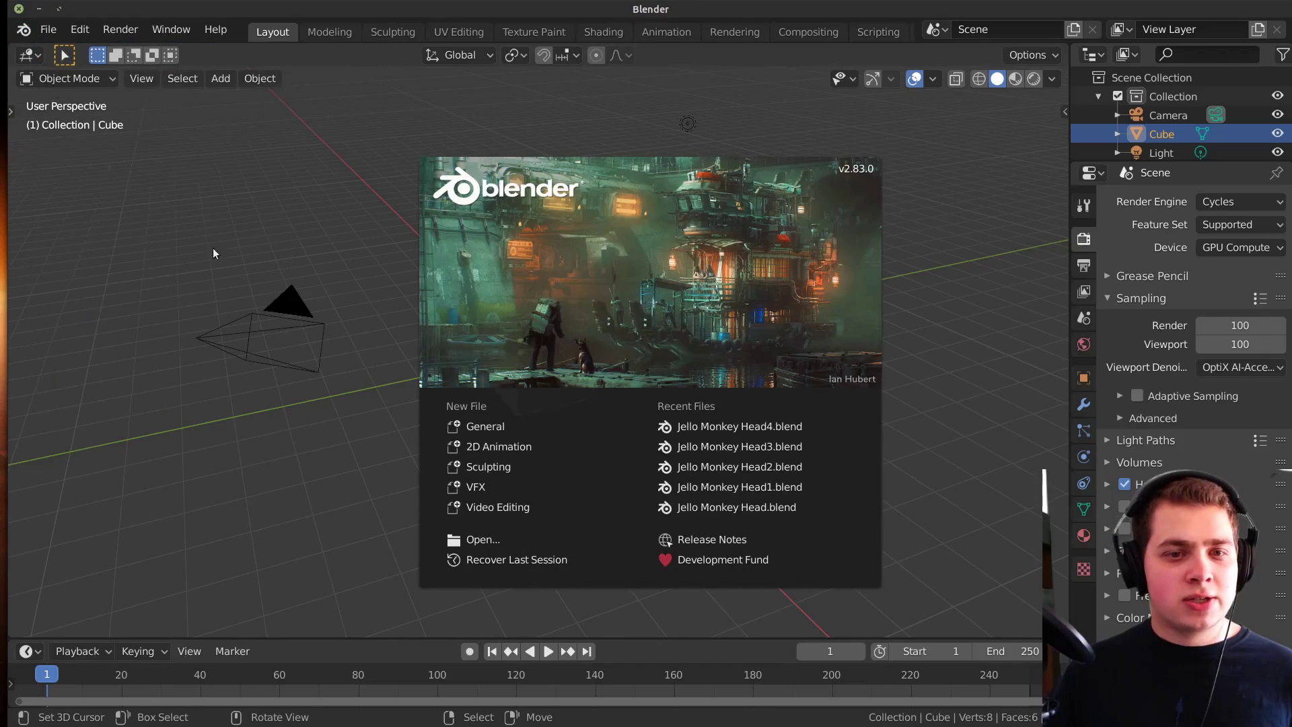
left_click(496, 508)
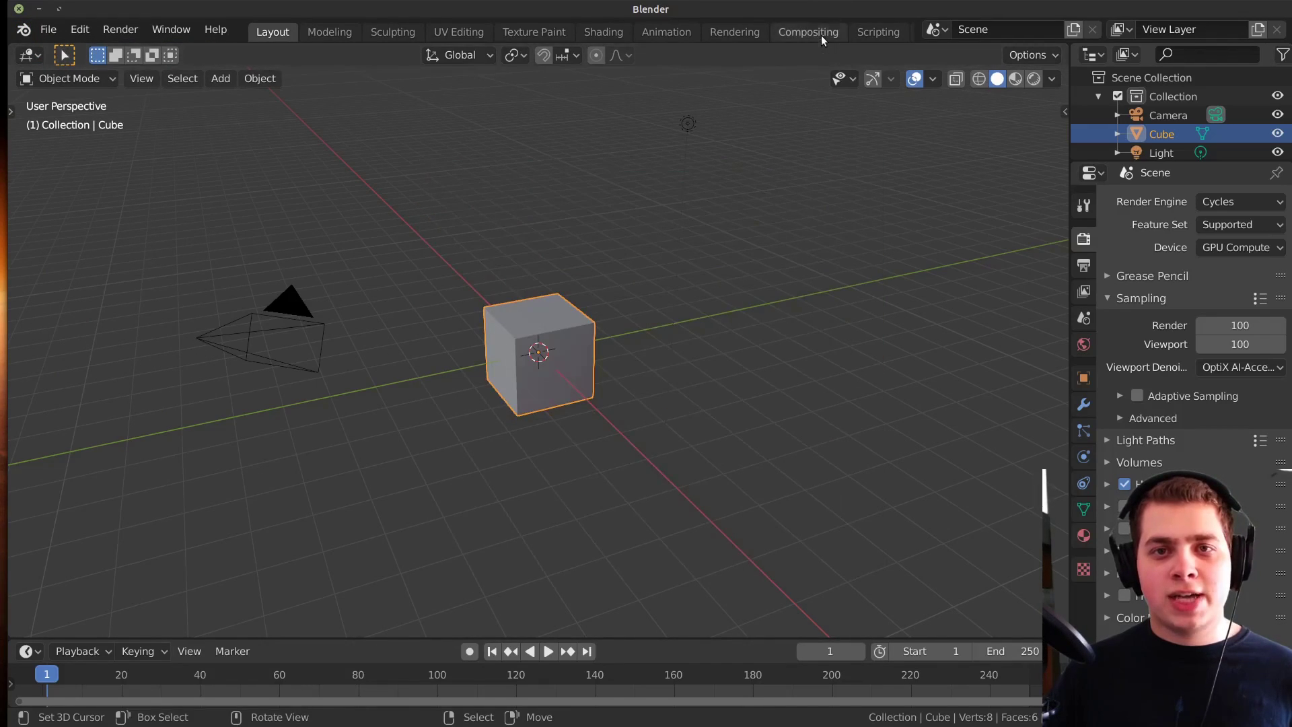
left_click(845, 32)
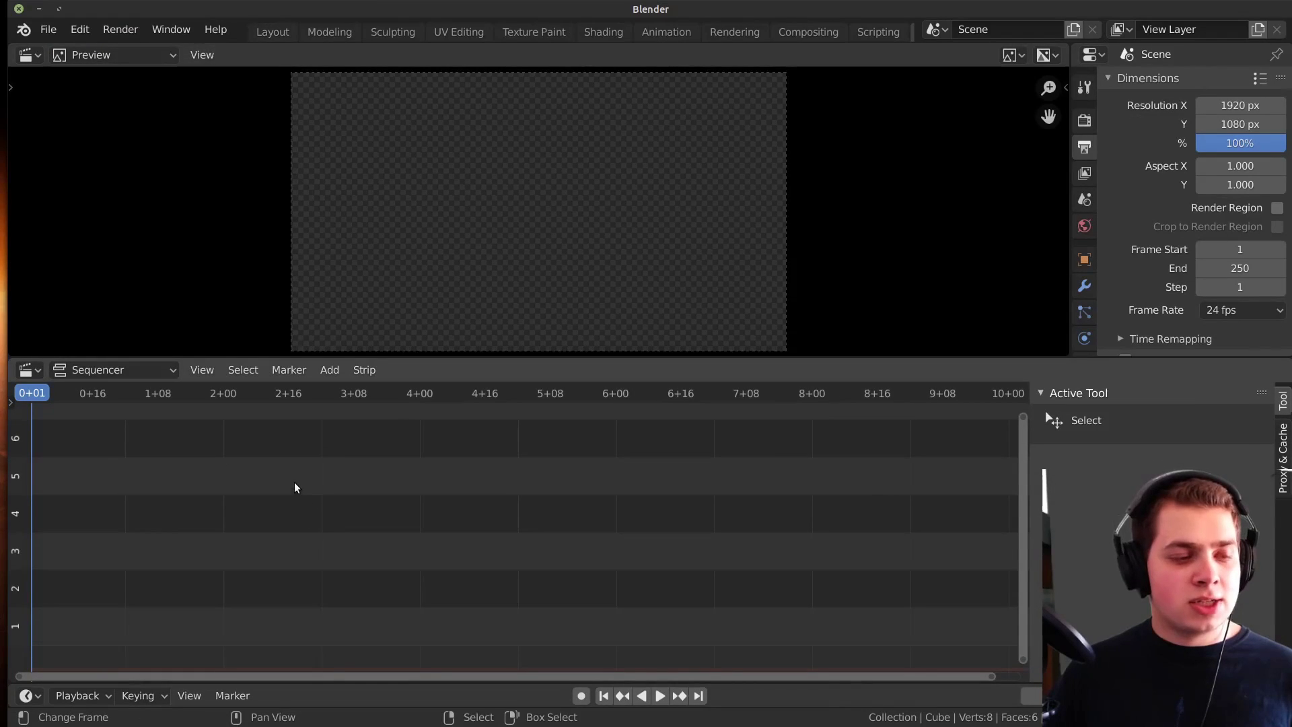
- Add all the rendered PNG frames from the Desktop's Untitled Folder to the sequencer as one image sequence strip
key("shift+a")
left_click(294, 485)
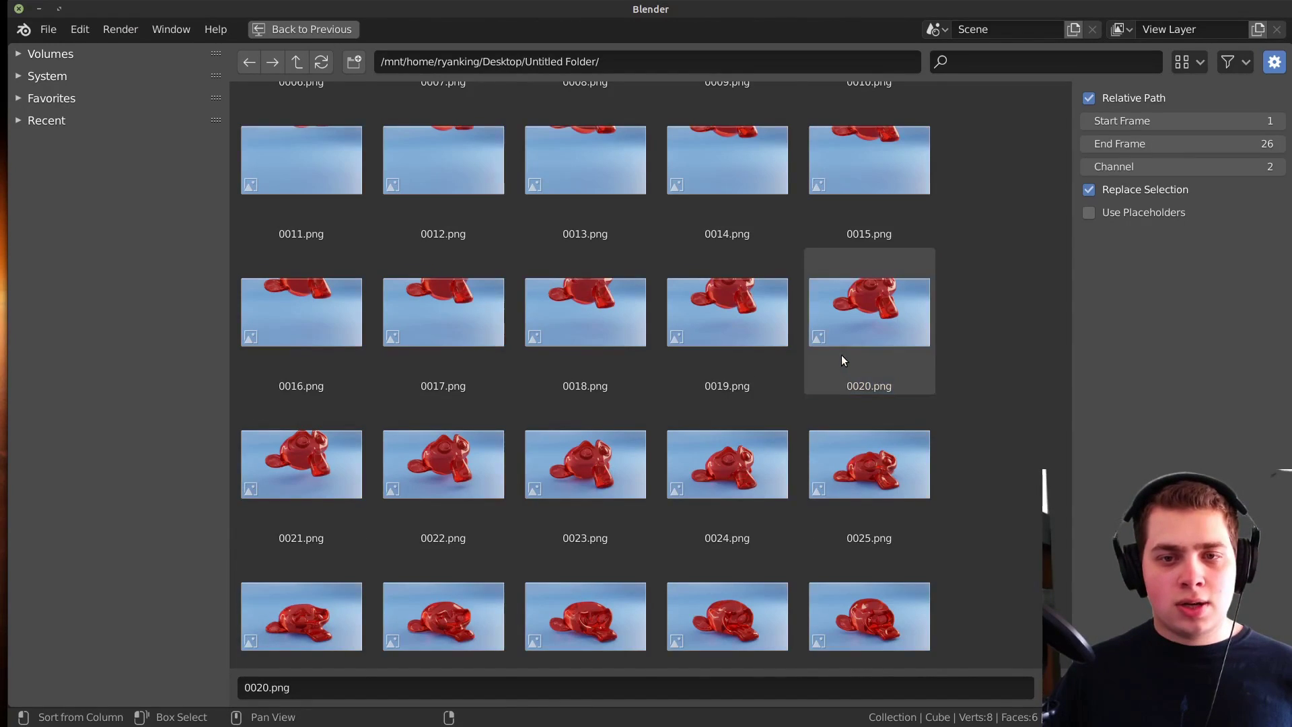
key("a")
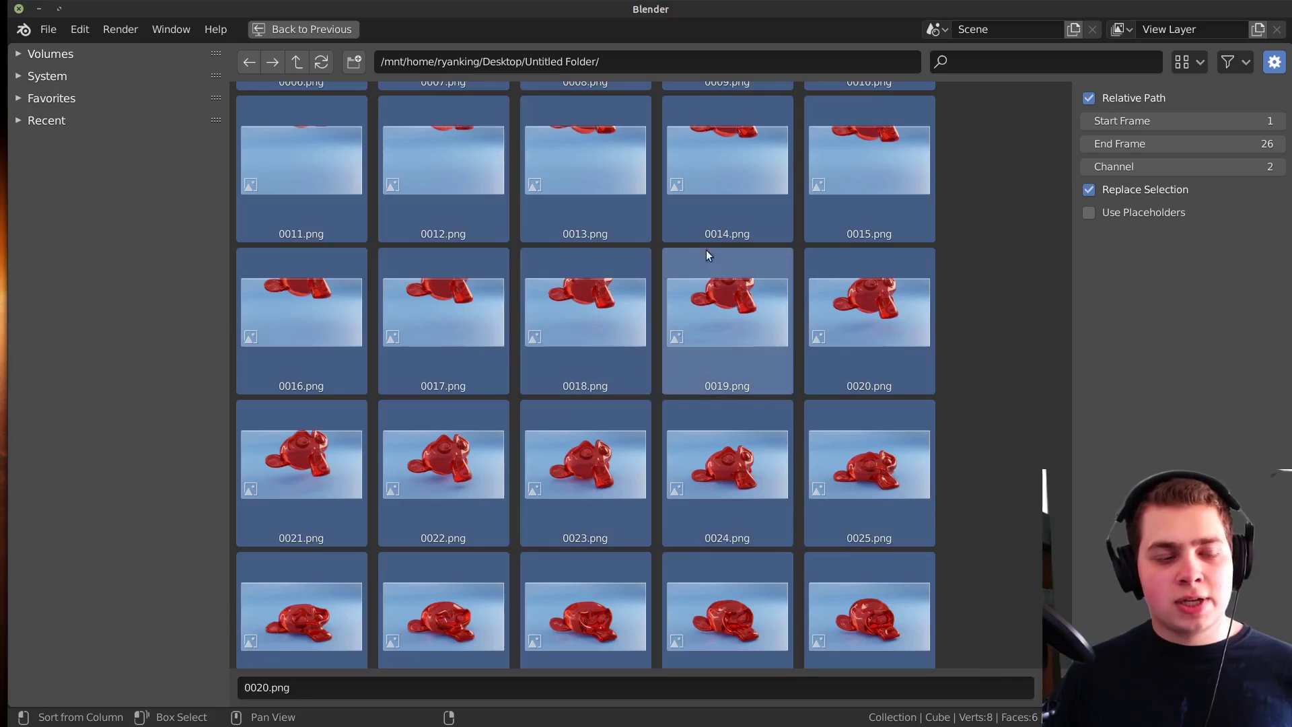
scroll(931, 208, "up", 2)
scroll(931, 208, "up", 2)
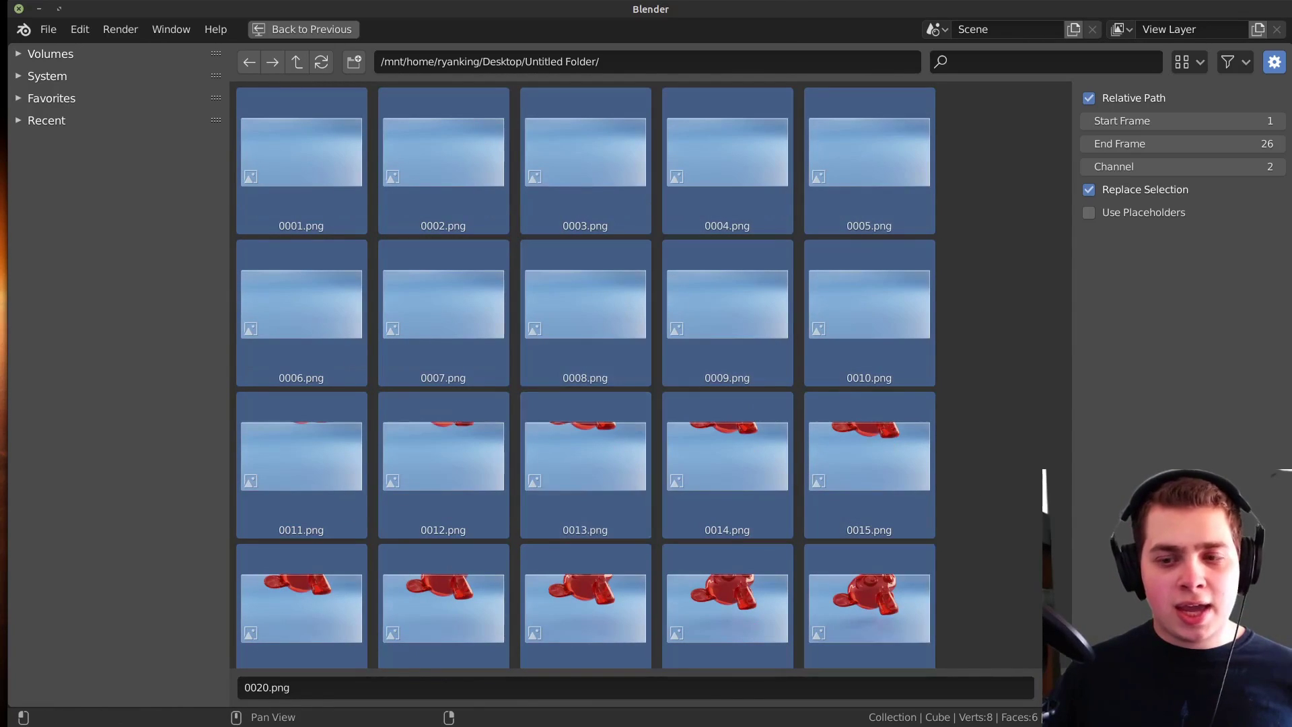
key("Return")
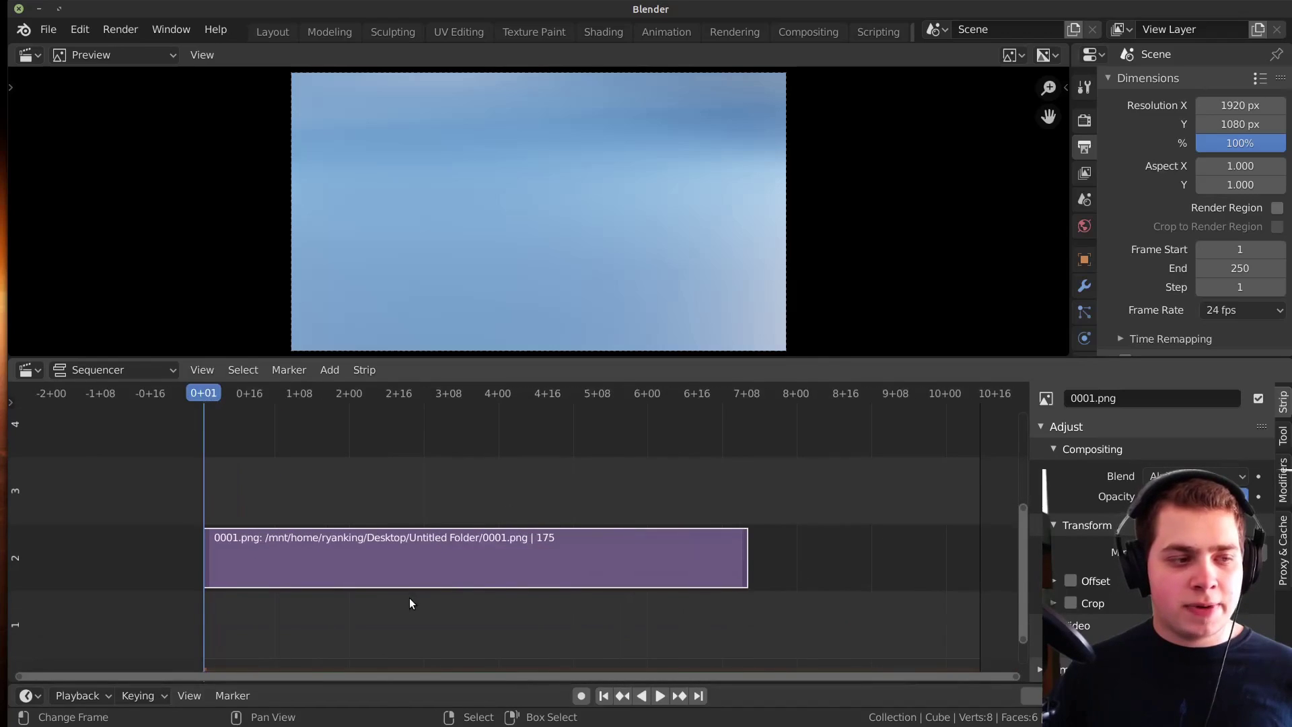
- Set the scene's end frame to 175 to match the image strip and play the sequence in the preview
key("space")
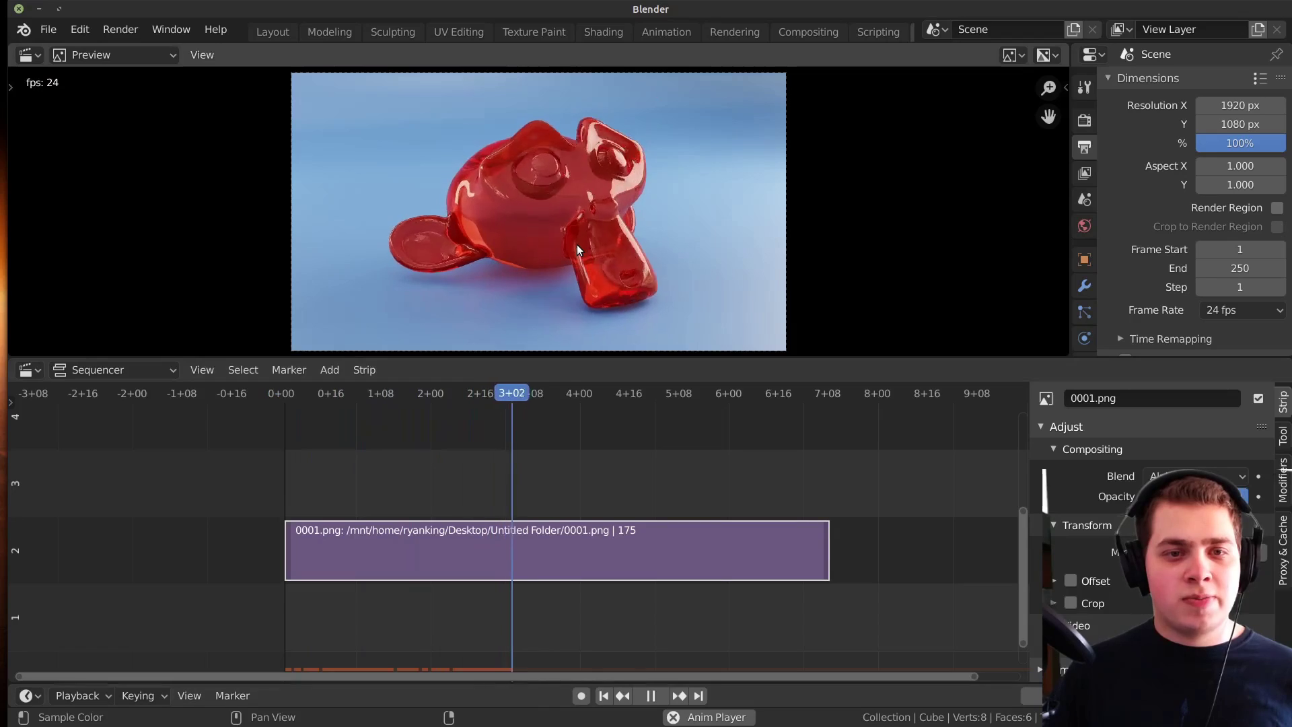
key("space")
middle_click_drag(512, 506, 467, 502)
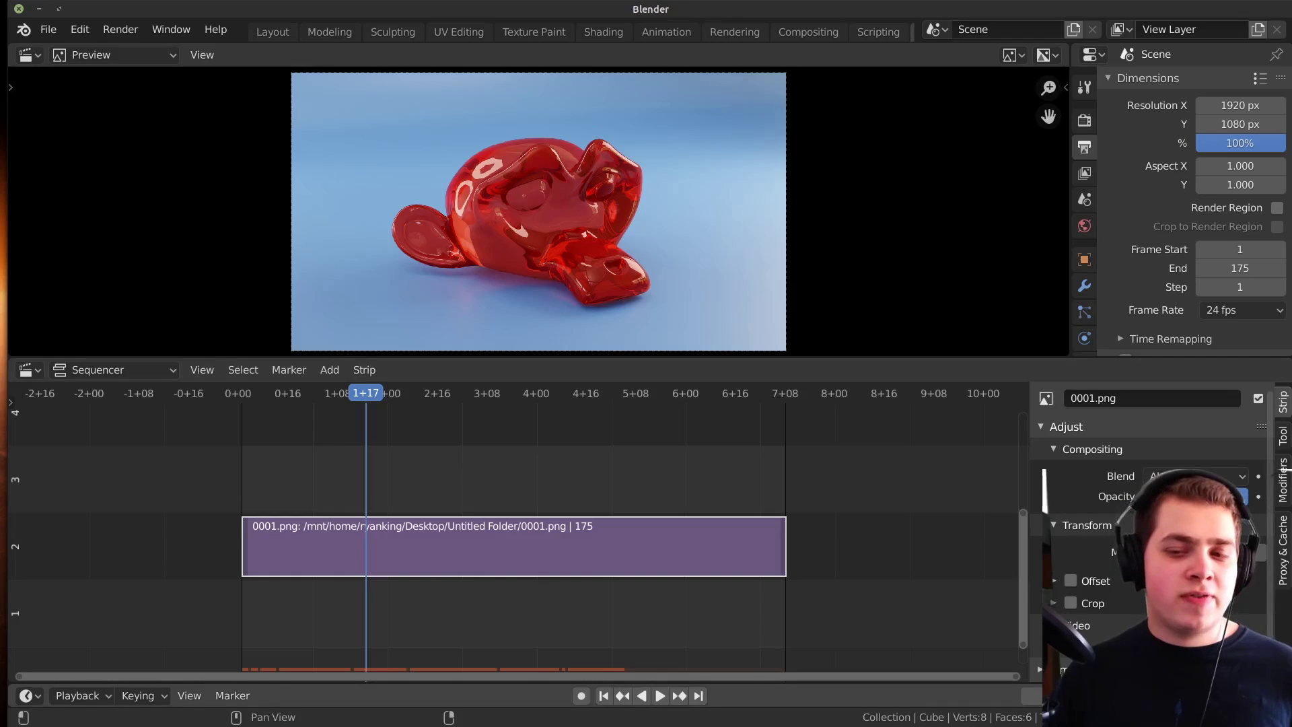
scroll(534, 510, "down", 1)
key("space")
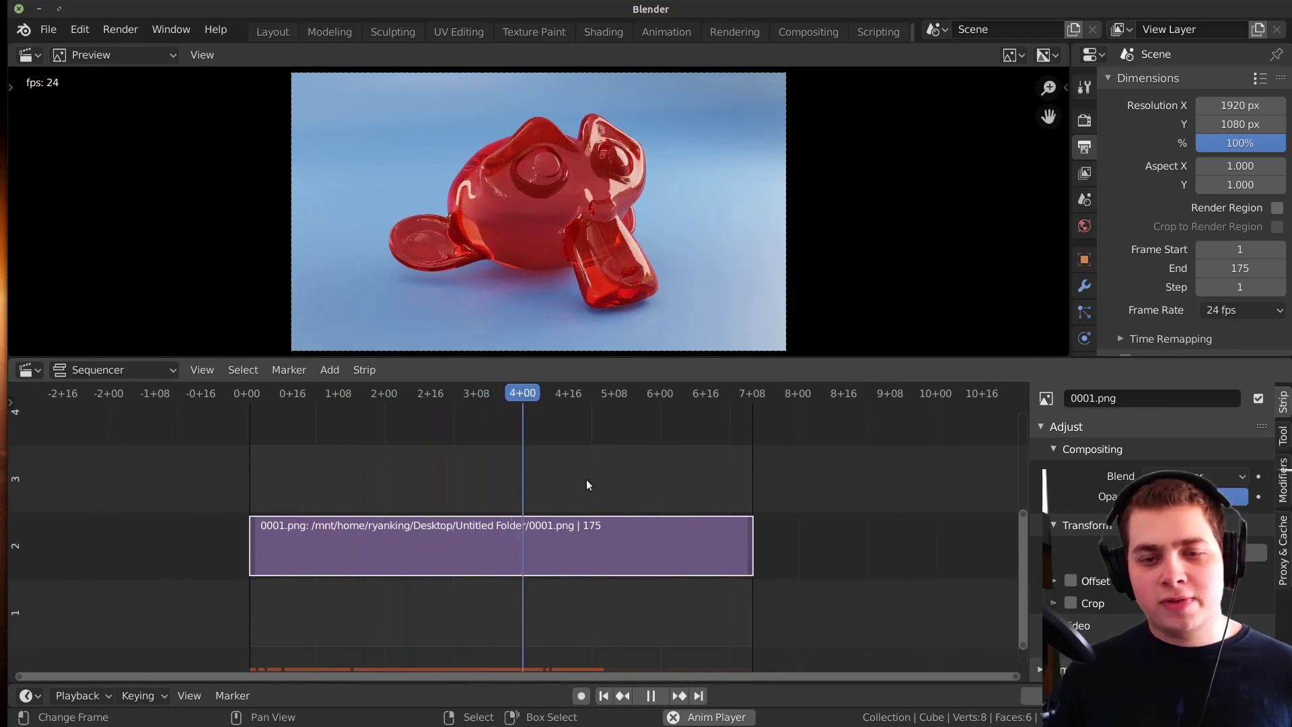
scroll(583, 478, "up", 1)
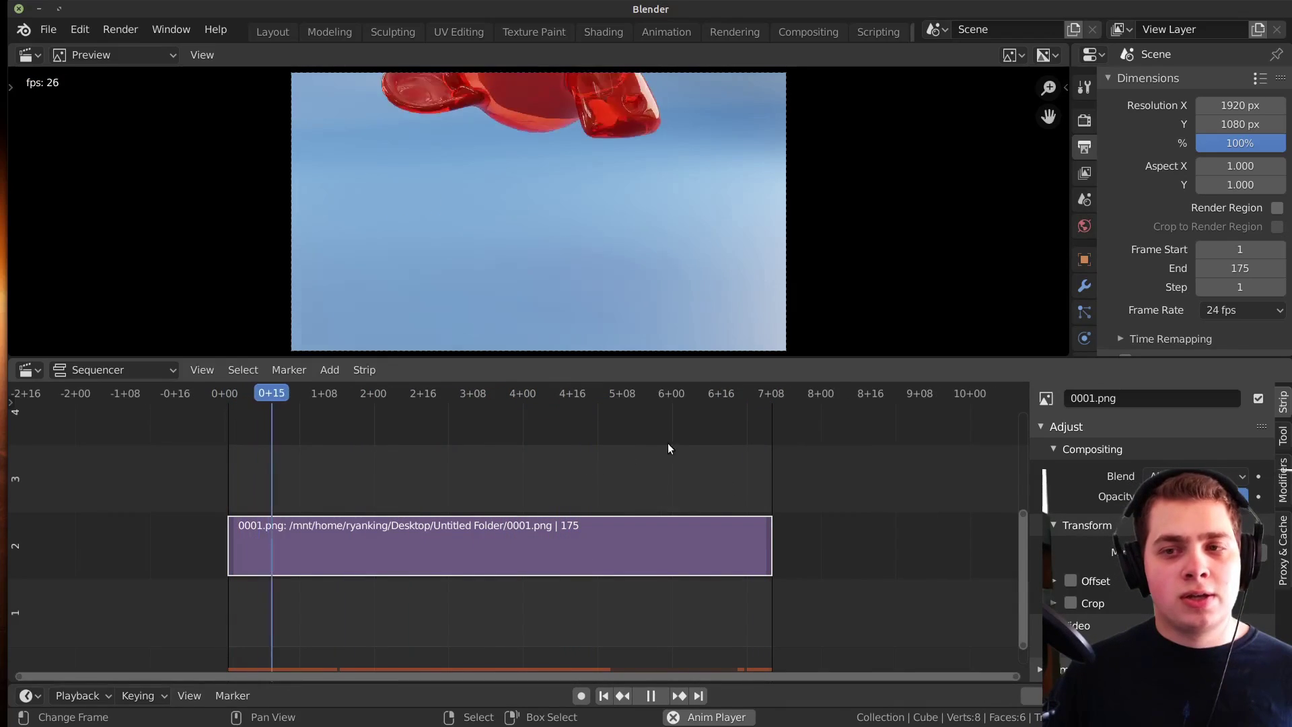
key("space")
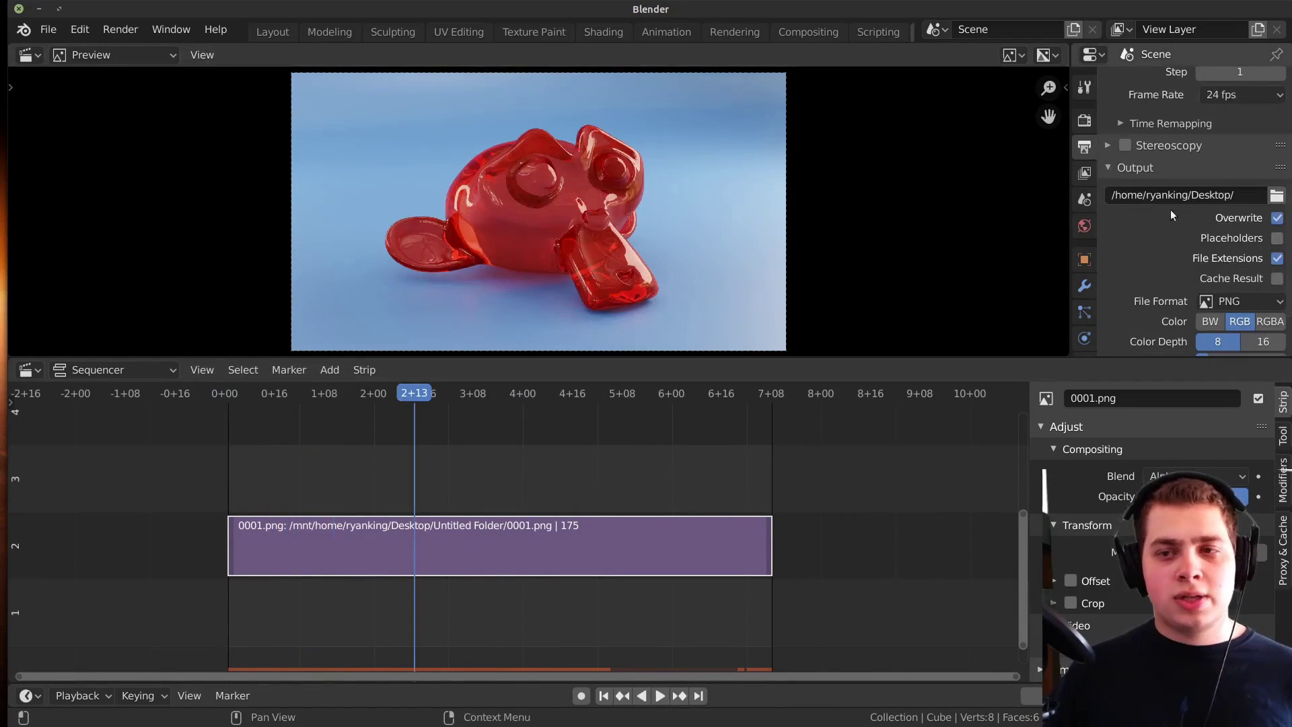
- Change the output file format from PNG to FFmpeg video
scroll(1251, 234, "down", 2)
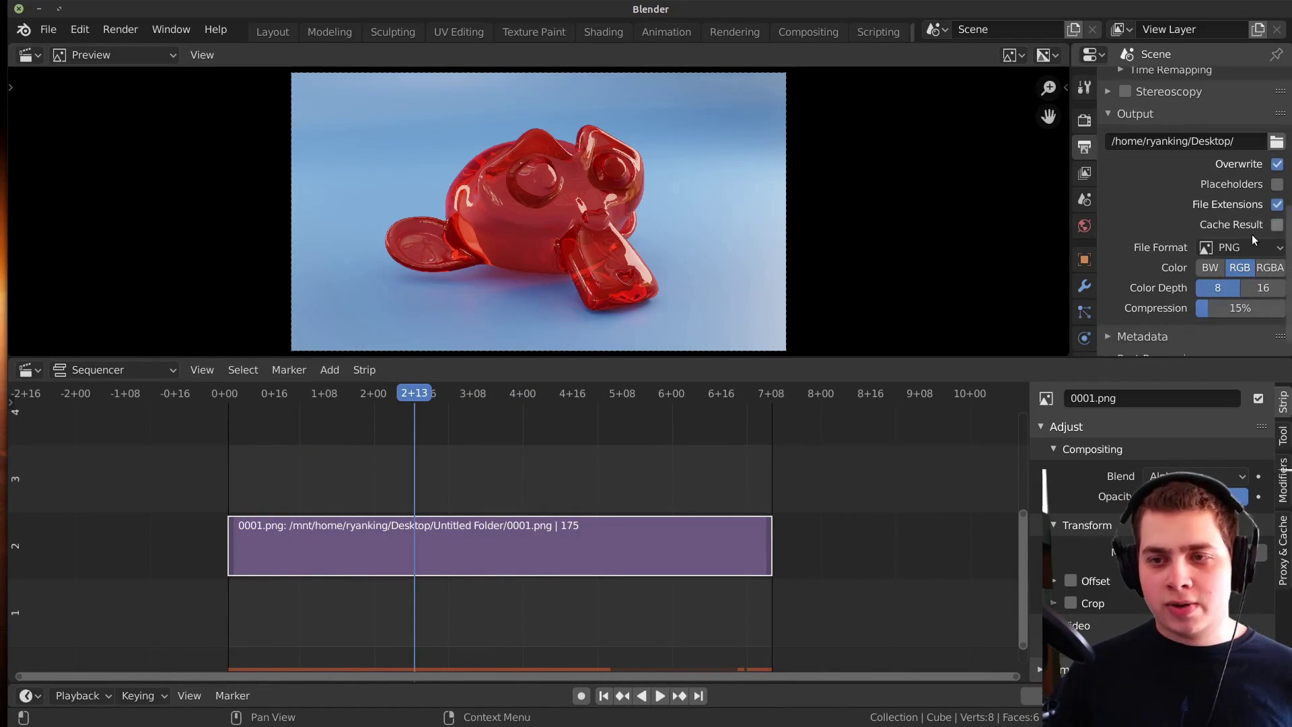
left_click(1212, 247)
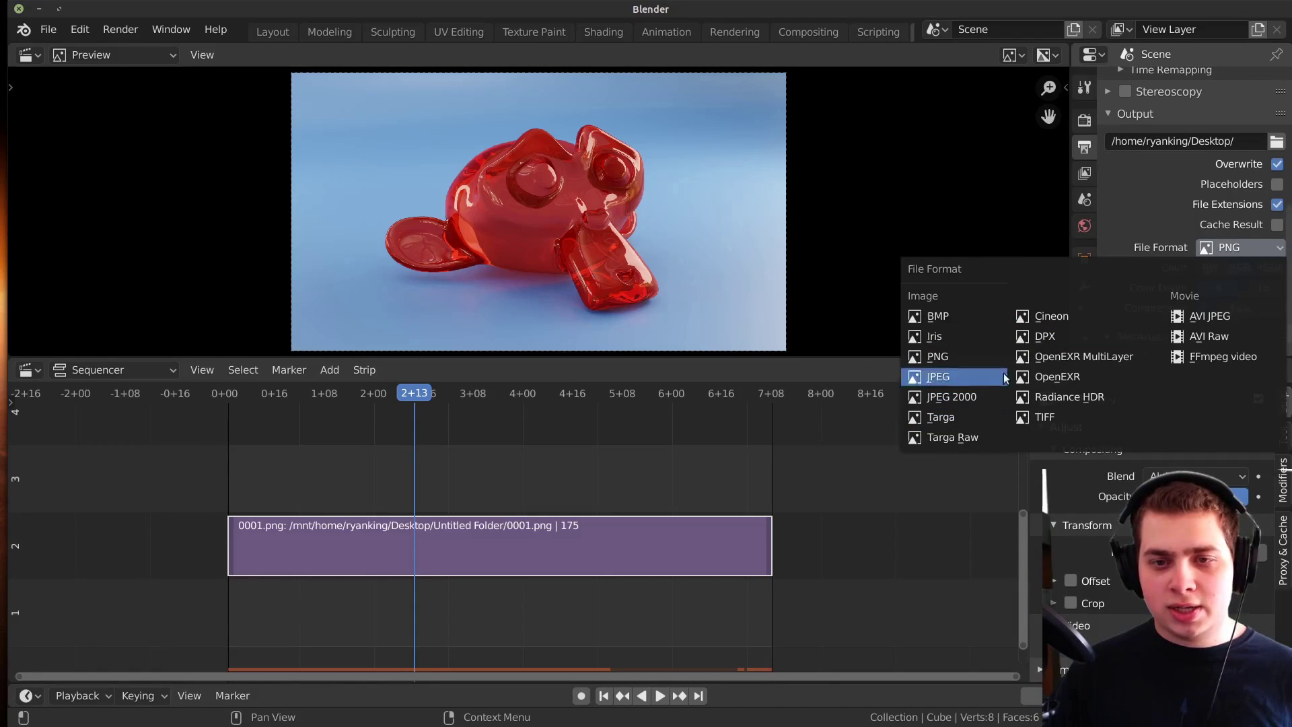
left_click(1223, 359)
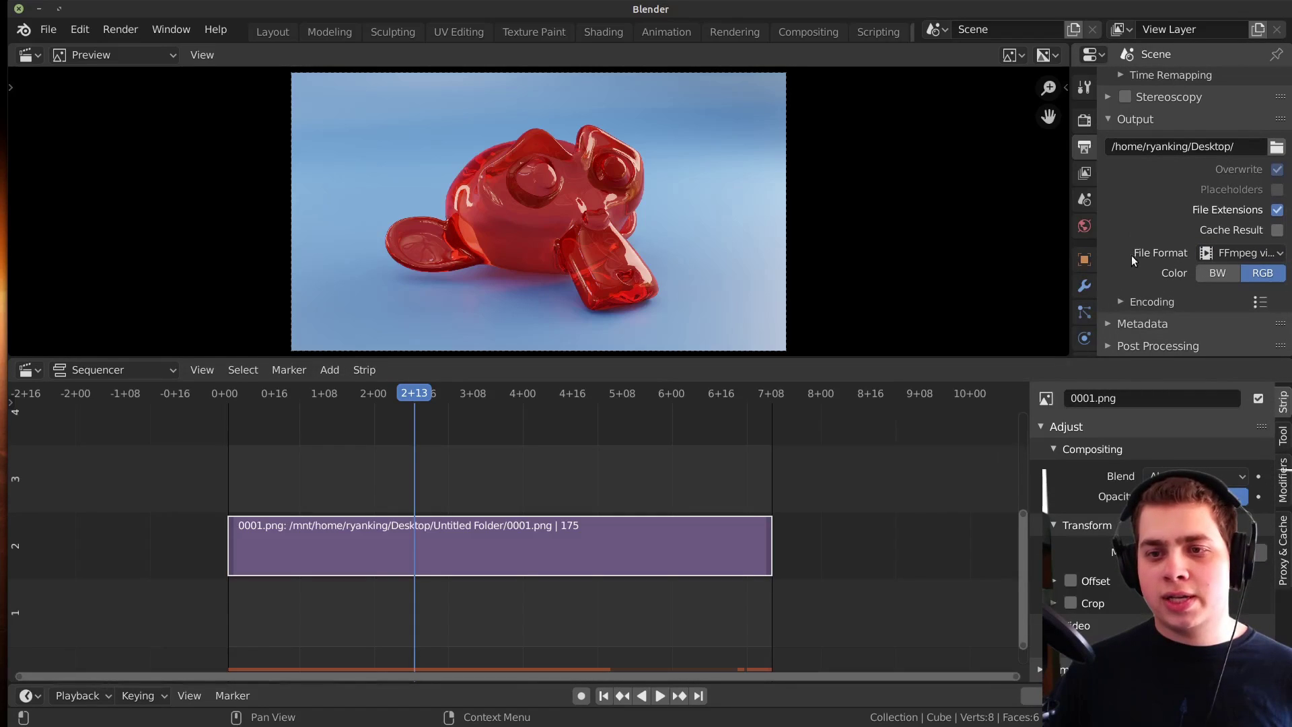
- Expand the encoding and video settings and set the video codec to H.264
left_click(1110, 302)
scroll(1220, 202, "down", 3)
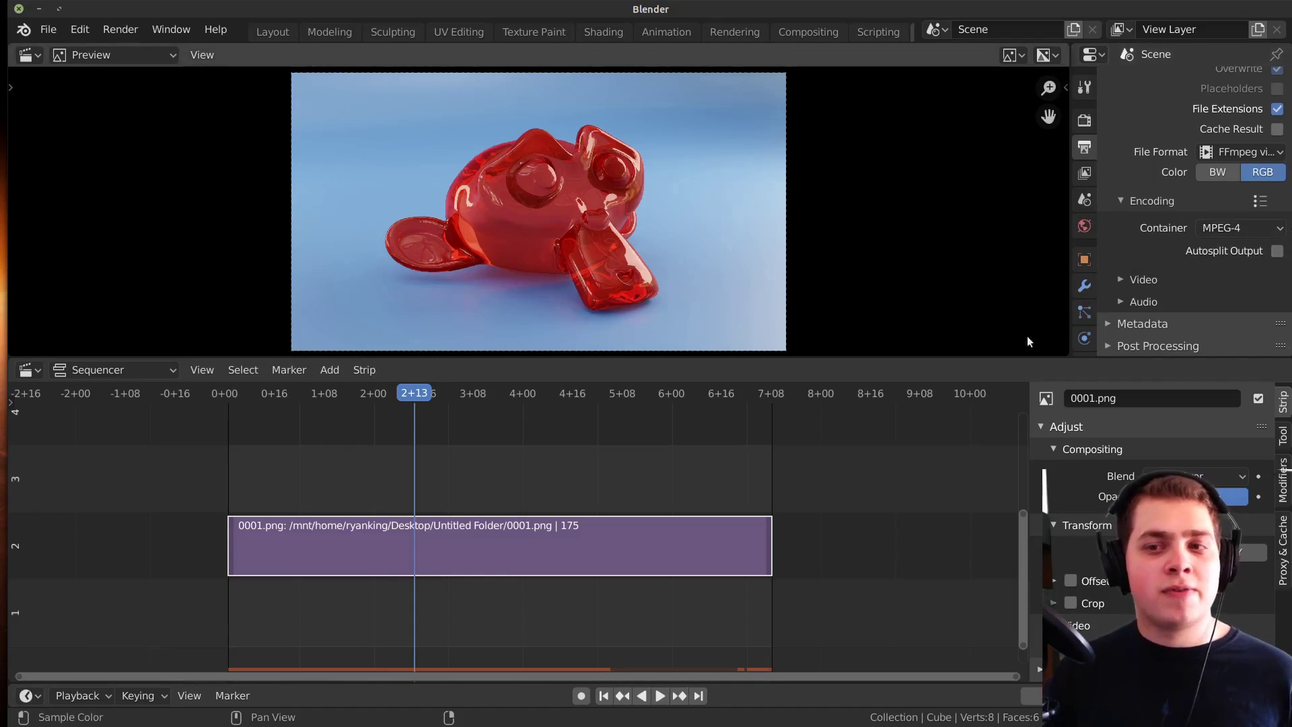
left_click(1118, 278)
scroll(1251, 245, "down", 3)
left_click(1221, 226)
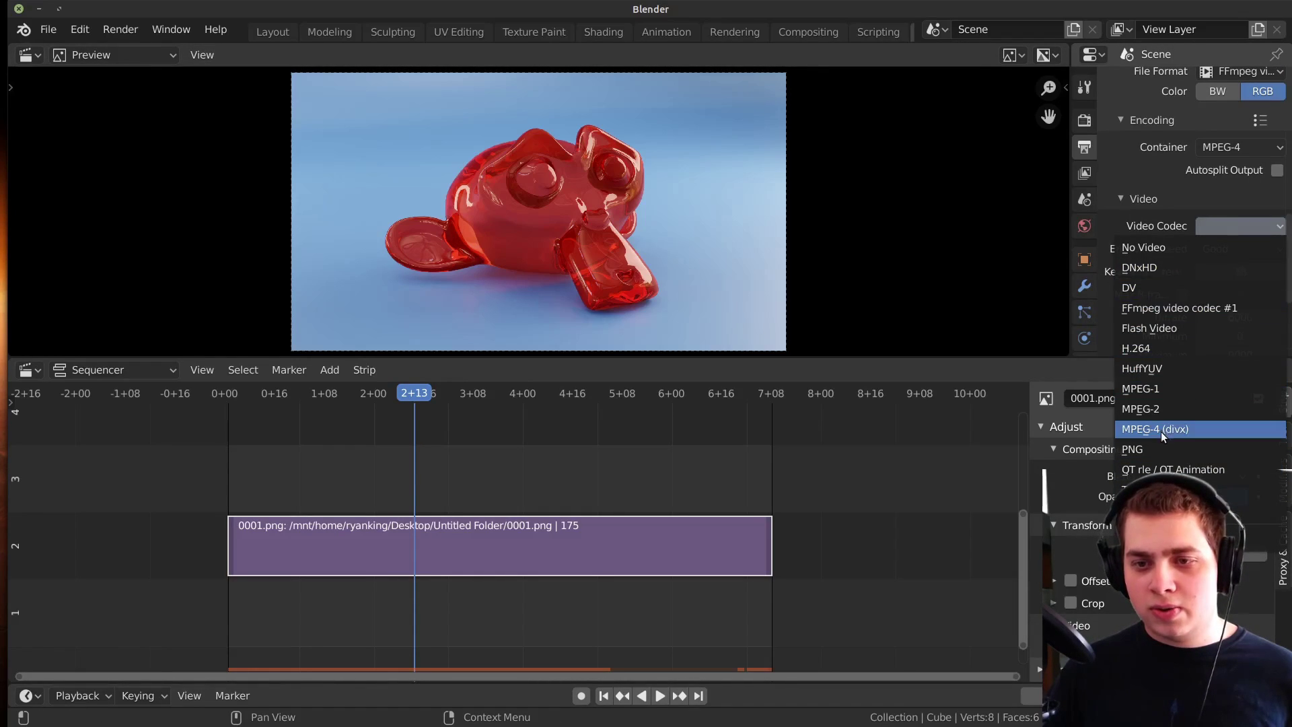
left_click(1156, 350)
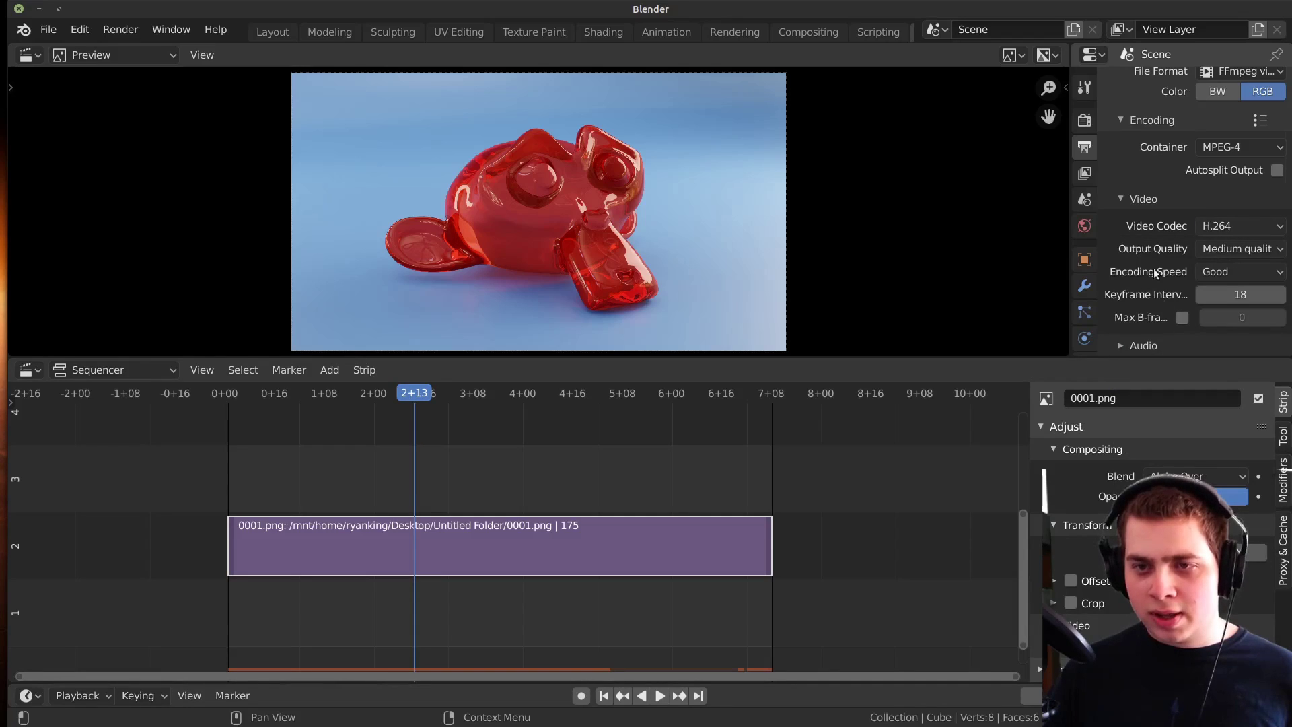
- Set the audio codec to No Audio in the encoding settings
scroll(1107, 329, "down", 2)
scroll(1119, 297, "down", 3)
left_click(1215, 251)
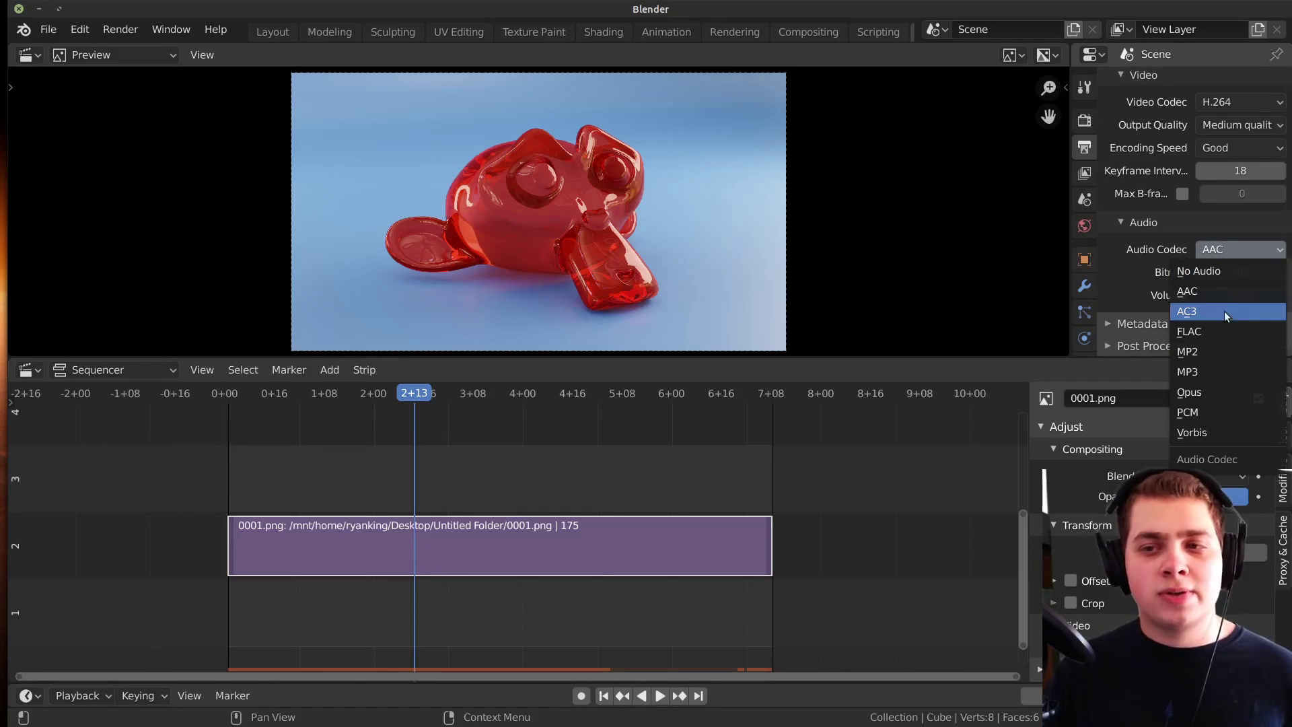
left_click(1229, 270)
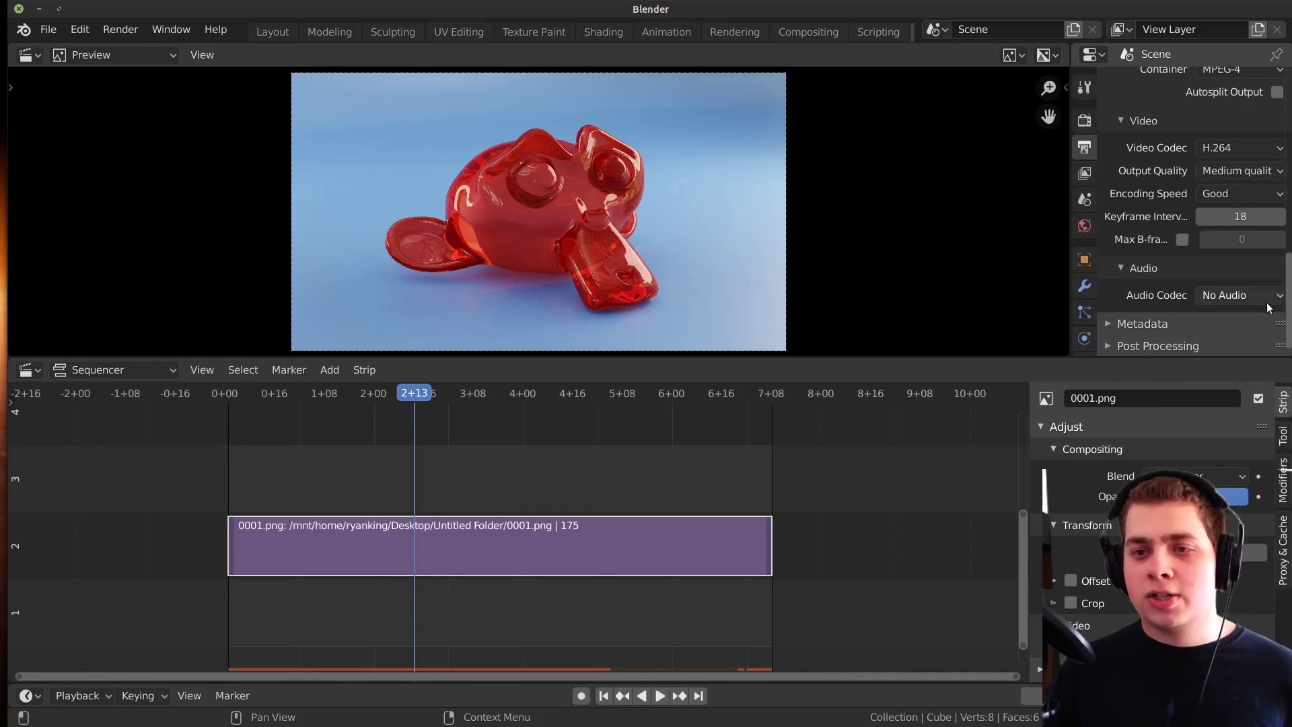
- Name the output file Jello in the Desktop output path and render the sequence as a video
scroll(1237, 283, "up", 10)
scroll(1240, 272, "down", 4)
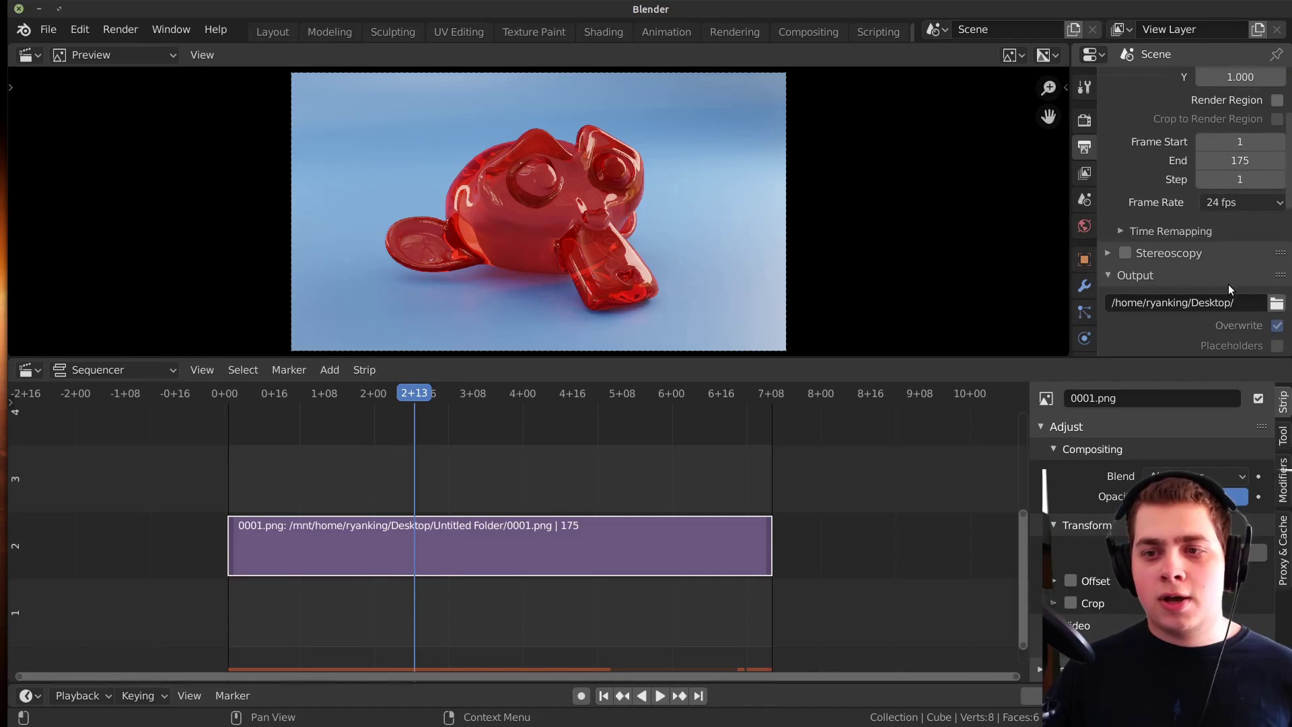
left_click(1254, 303)
type("Jello")
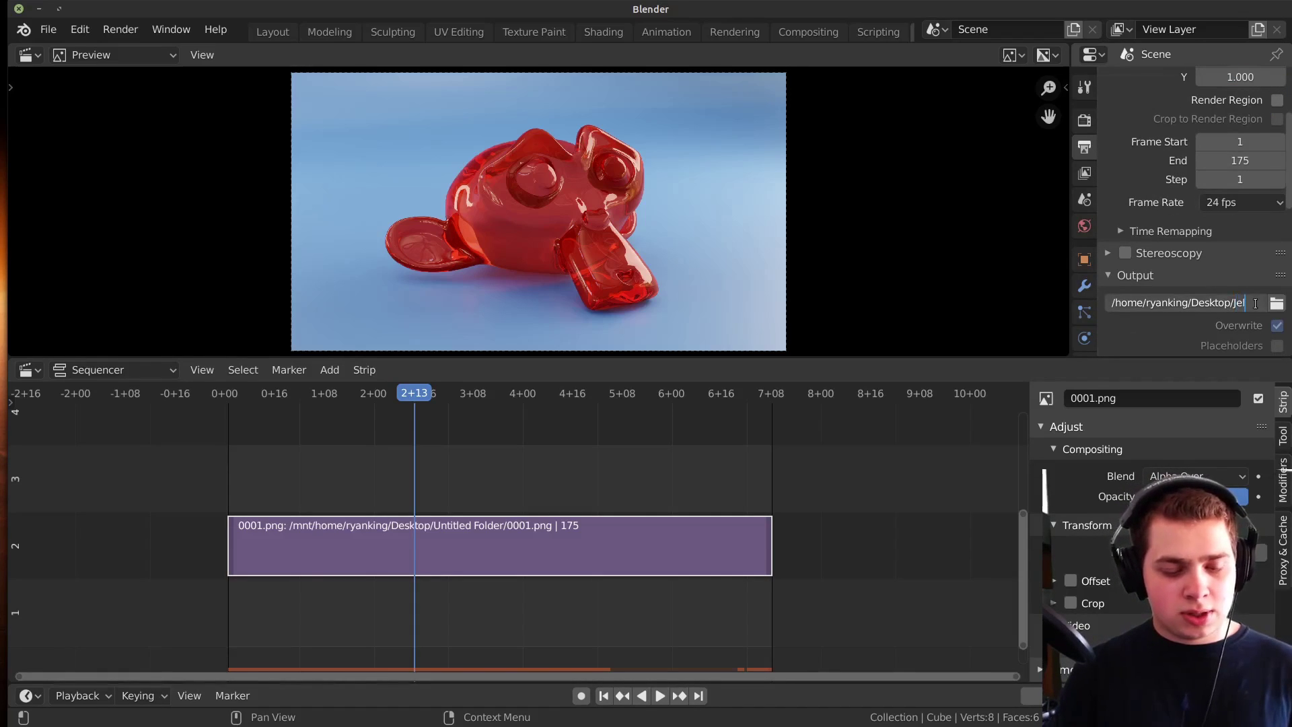
key("Return")
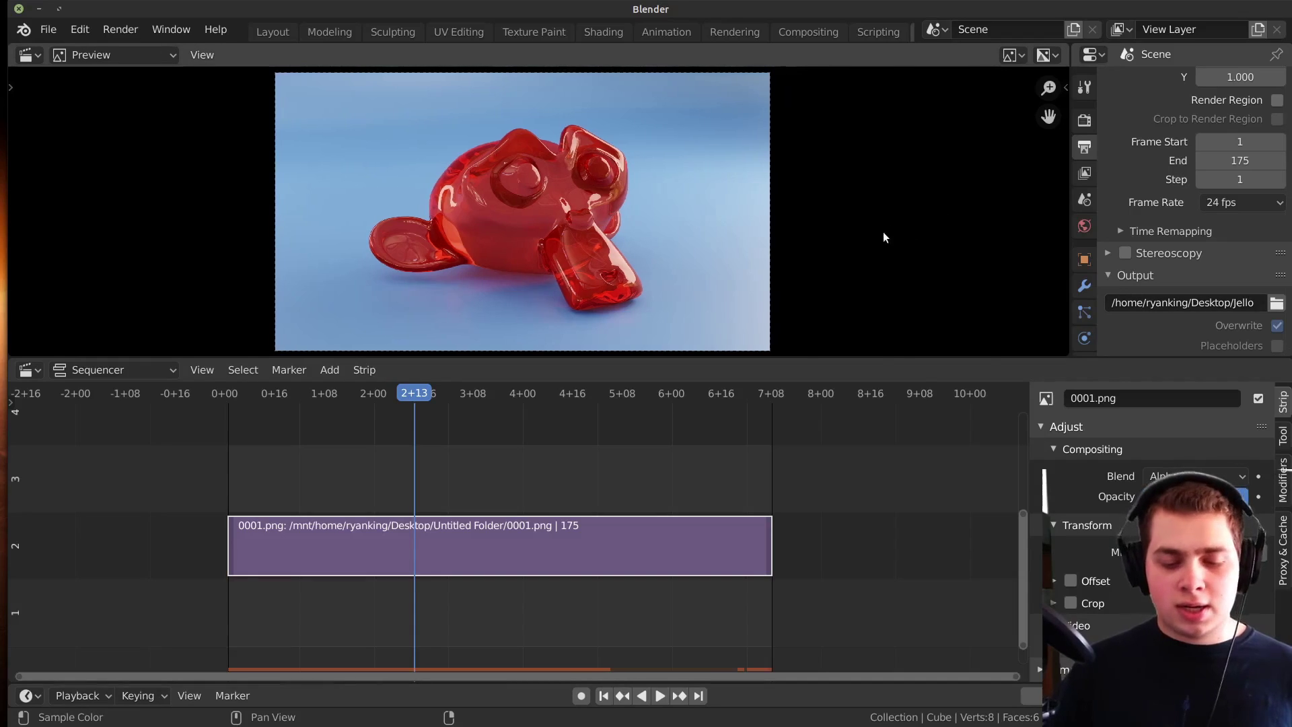
key("ctrl+F12")
scroll(733, 504, "down", 3)
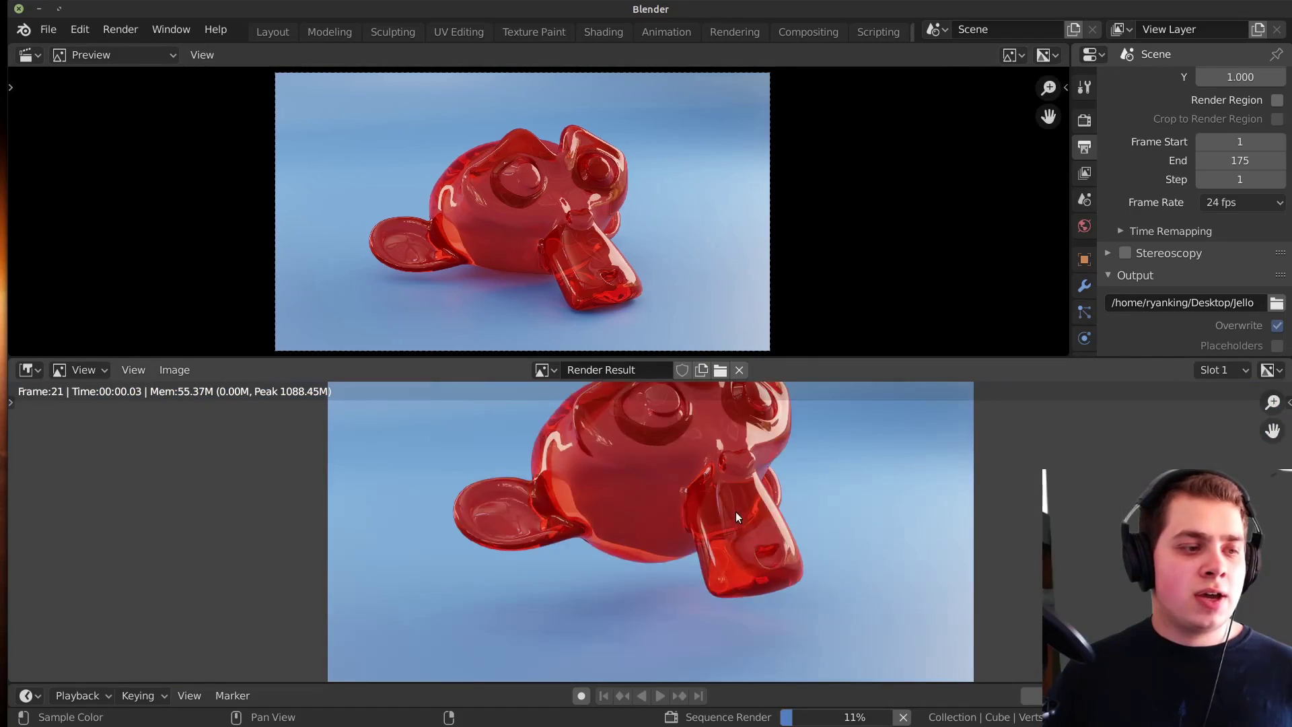